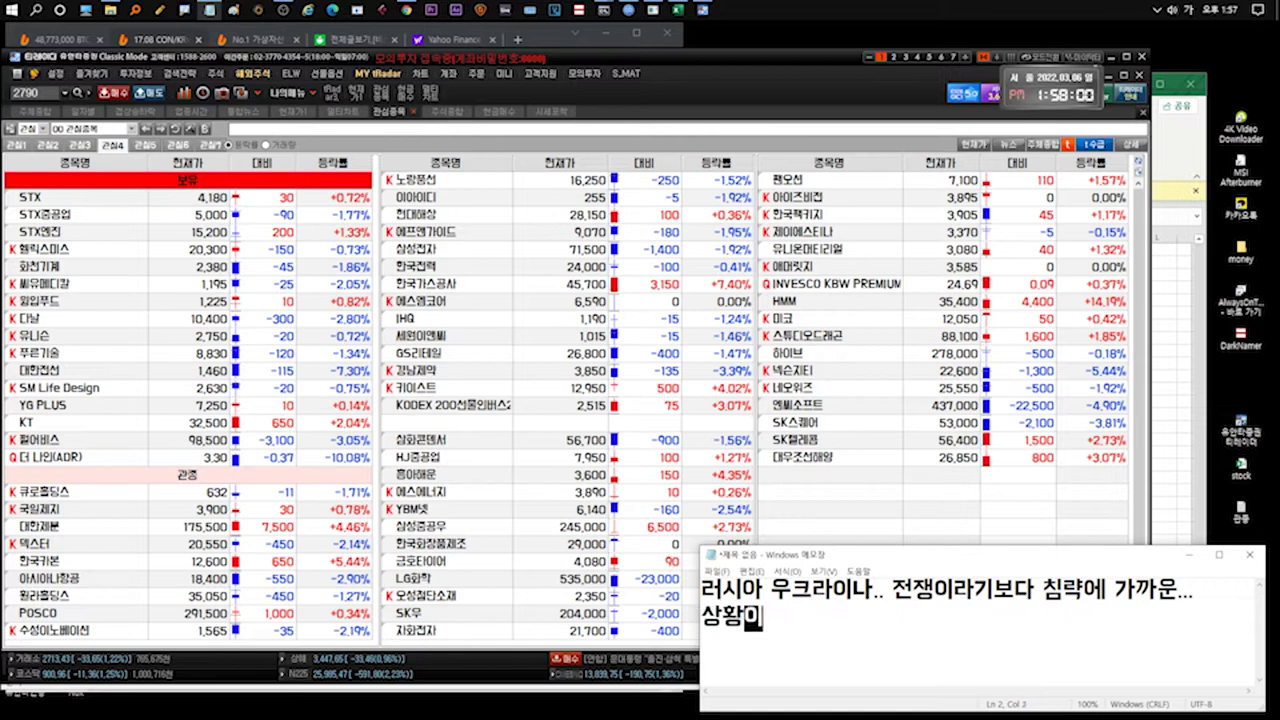
Complete the Russia–Ukraine note: no leak at the nuclear plant, and Russia apparently seizing energy to control it at will; clear the note.
{"action": "type", "text": ". 원전쪽 다행이 유출은 없었다고하고"}
{"action": "key", "text": "Return"}
{"action": "type", "text": "에너지쪽을 러시아에서 장악해서 마음대로 하려는 것 같네요"}
{"action": "key", "text": "ctrl+a"}
{"action": "key", "text": "Delete"}
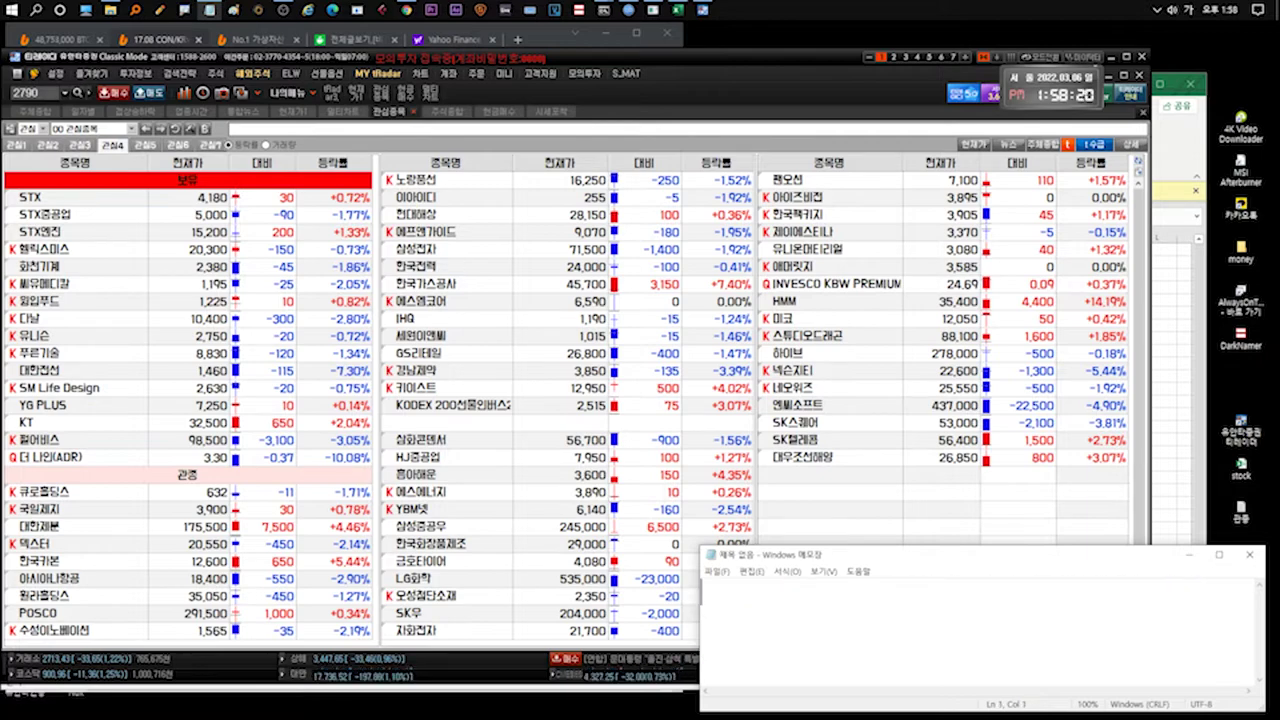
Widen the Notepad window and place it over the etc sheet of the Excel stock workbook, with the 20220228 entries in view.
{"action": "left_click_drag", "start_coordinate": [697, 619], "coordinate": [615, 612]}
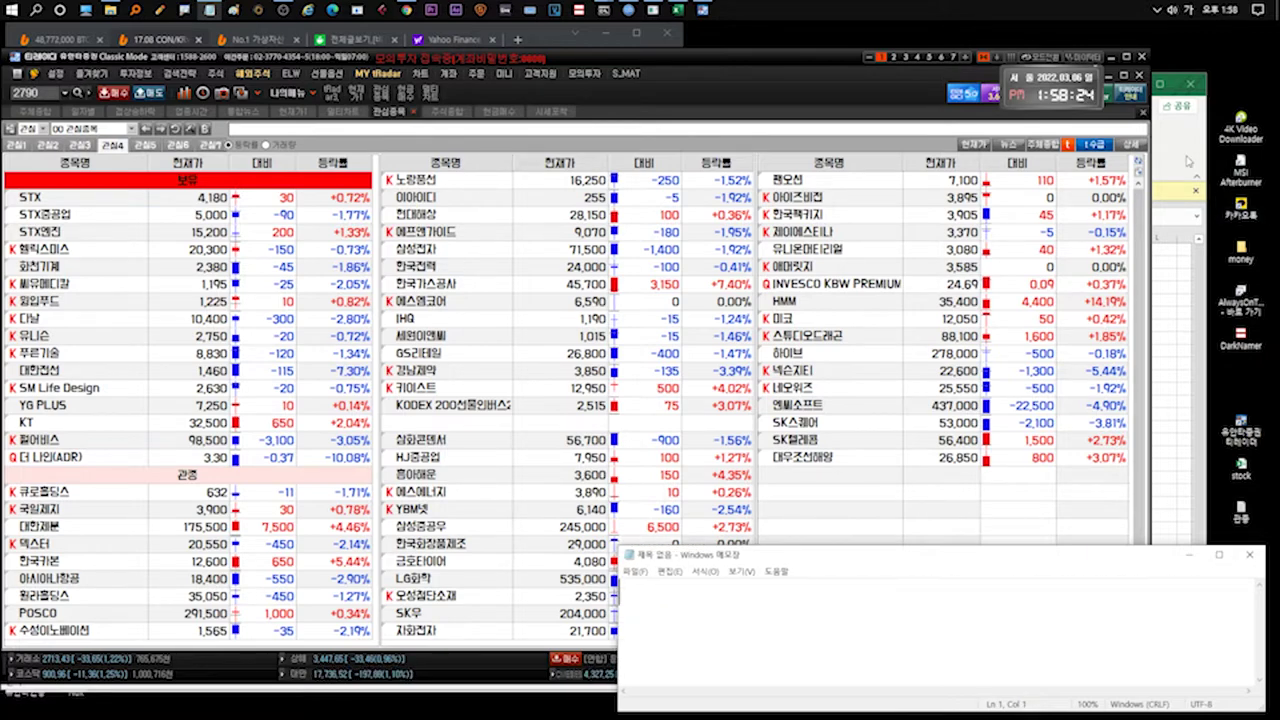
{"action": "key", "text": "alt+Tab"}
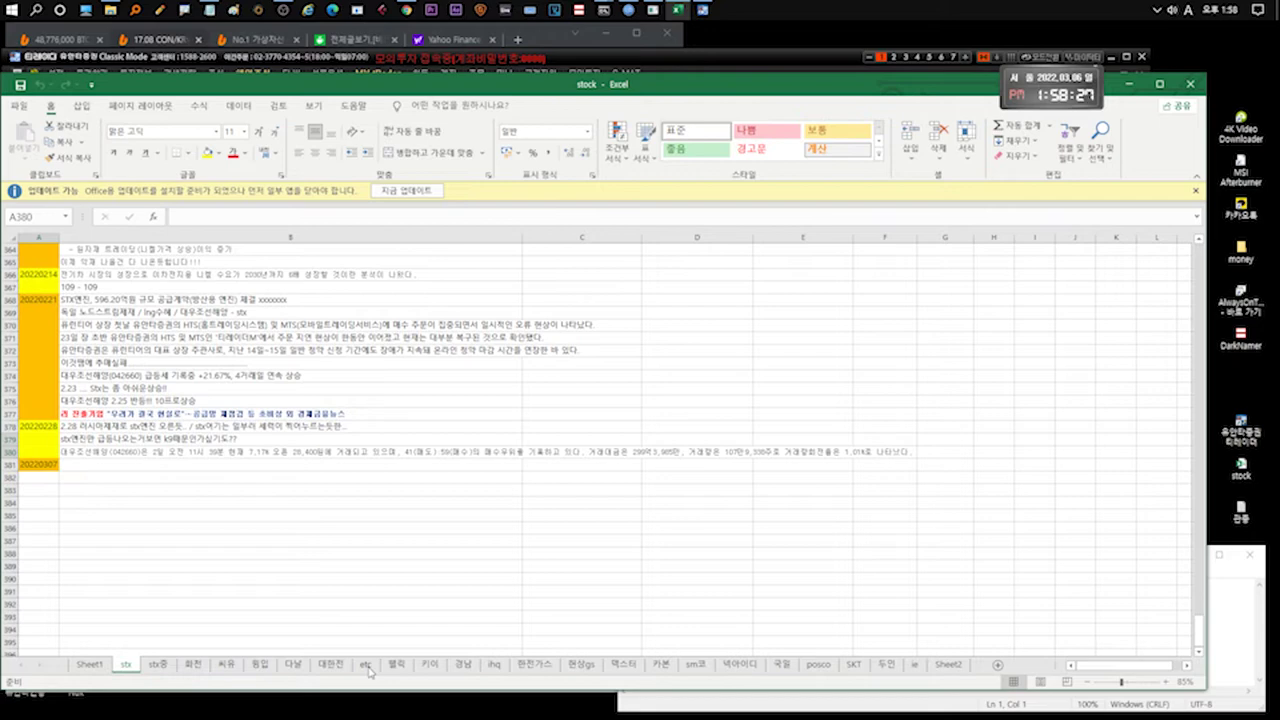
{"action": "left_click", "coordinate": [364, 664]}
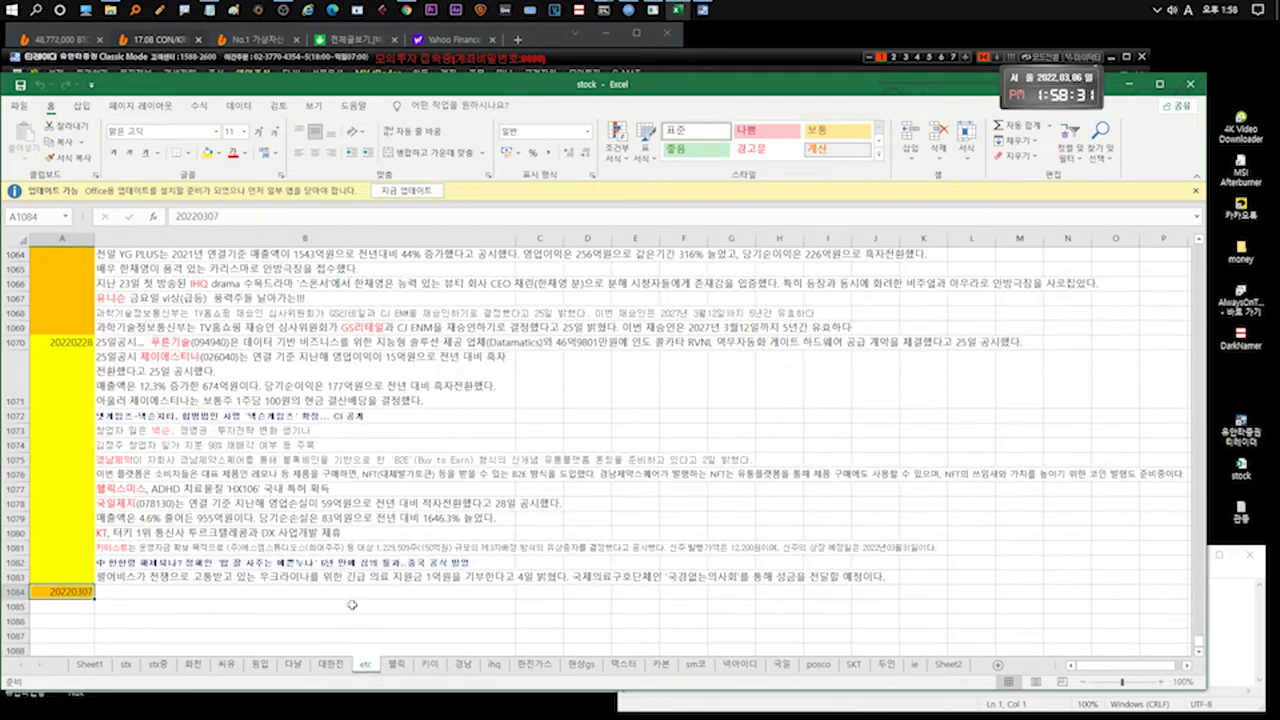
{"action": "left_click", "coordinate": [236, 352]}
{"action": "left_click", "coordinate": [1216, 620]}
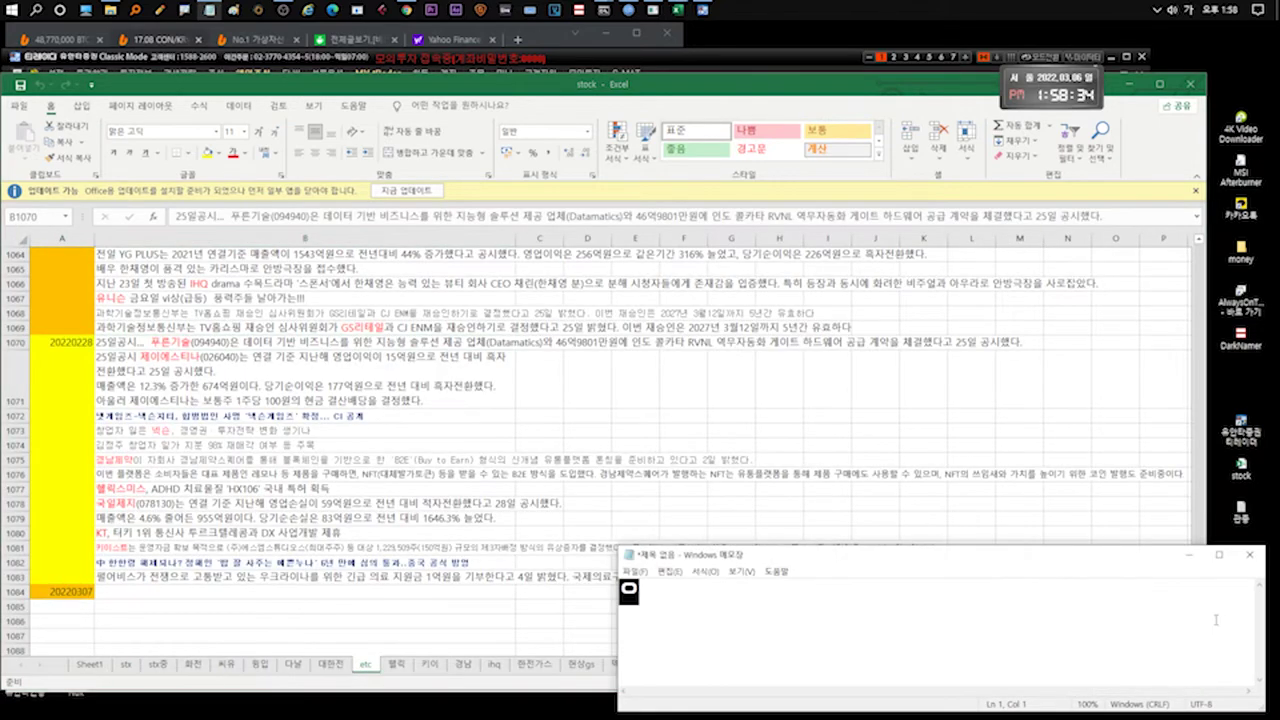
Write the note "푸른기술 ..공시나왔고 제이에스티나 흑전!!!" with "간만에~~" on a second line, and clear it.
{"action": "type", "text": "푸틴"}
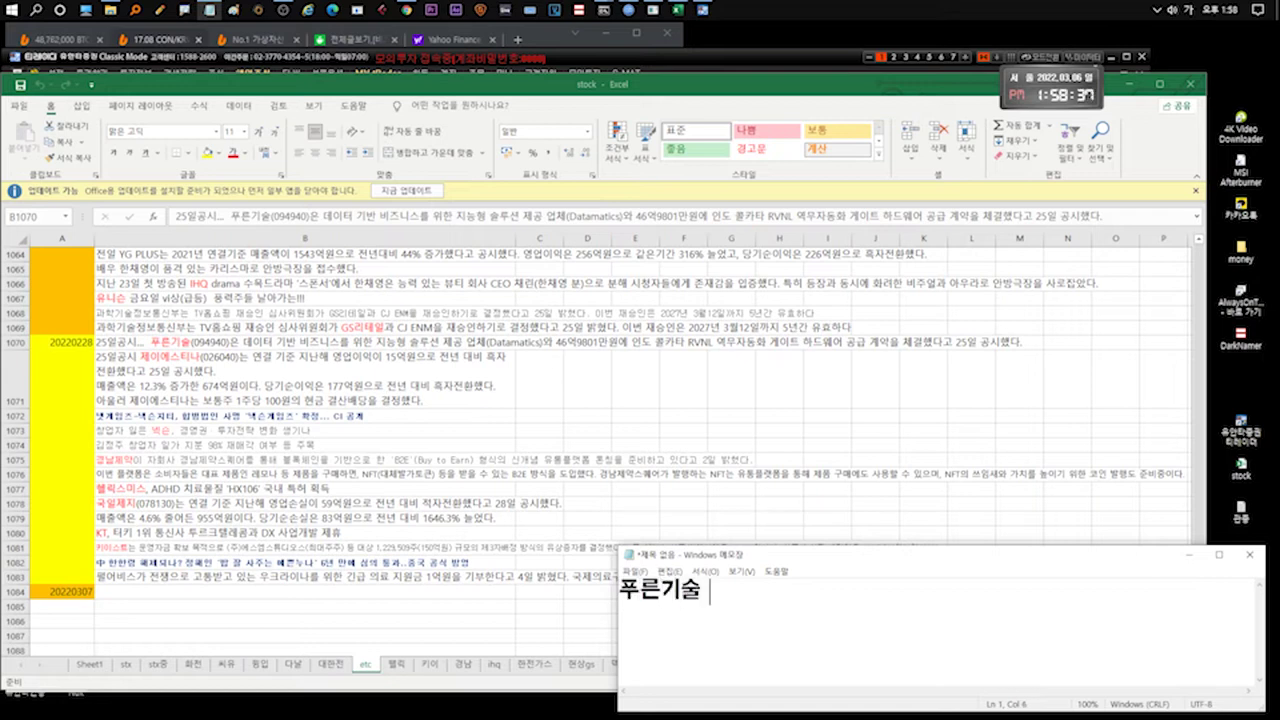
{"action": "type", "text": "기술 ..공시나왔고 "}
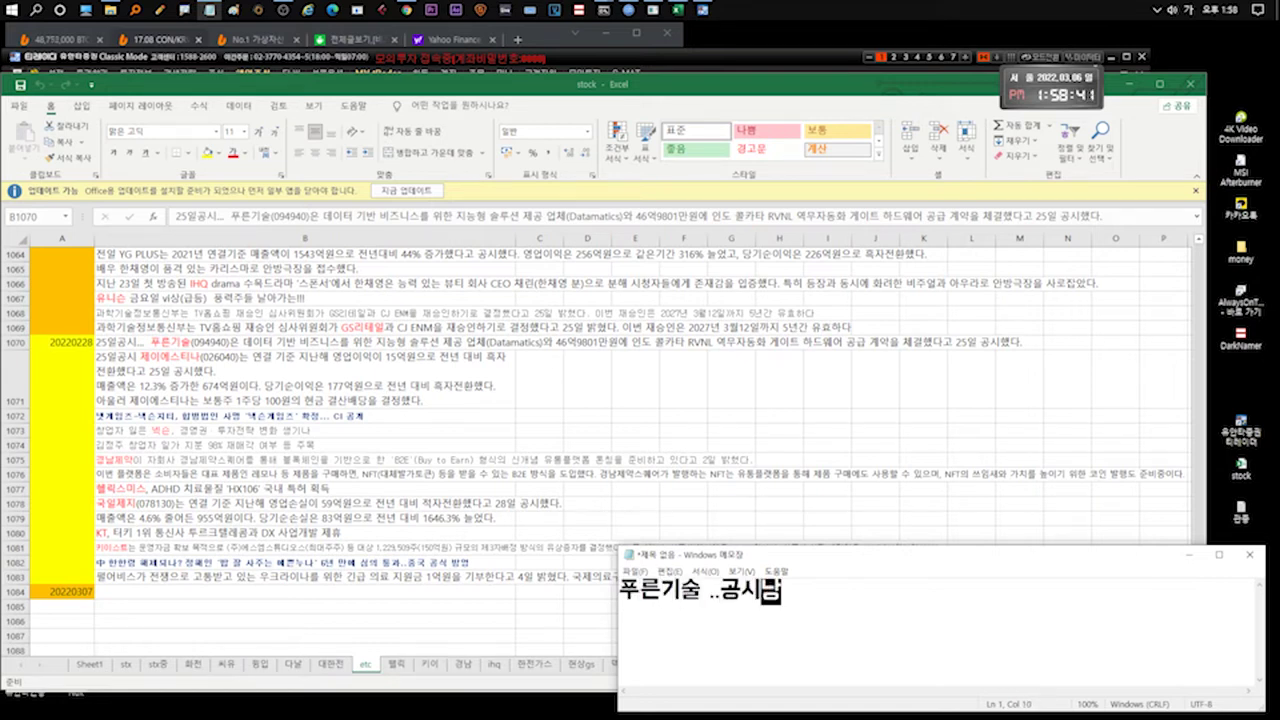
{"action": "type", "text": "제이에스티나 흑전!!!"}
{"action": "key", "text": "Return"}
{"action": "type", "text": "간만에~~"}
{"action": "key", "text": "ctrl+a"}
{"action": "key", "text": "BackSpace"}
Start a note on Nexon reading "넥슨쪽은 김정주.. 이분이 안타깝게 생을 마감하셔서..".
{"action": "type", "text": "넥손쪽ㅇ"}
{"action": "type", "text": "은 김정주"}
{"action": "type", "text": ".. "}
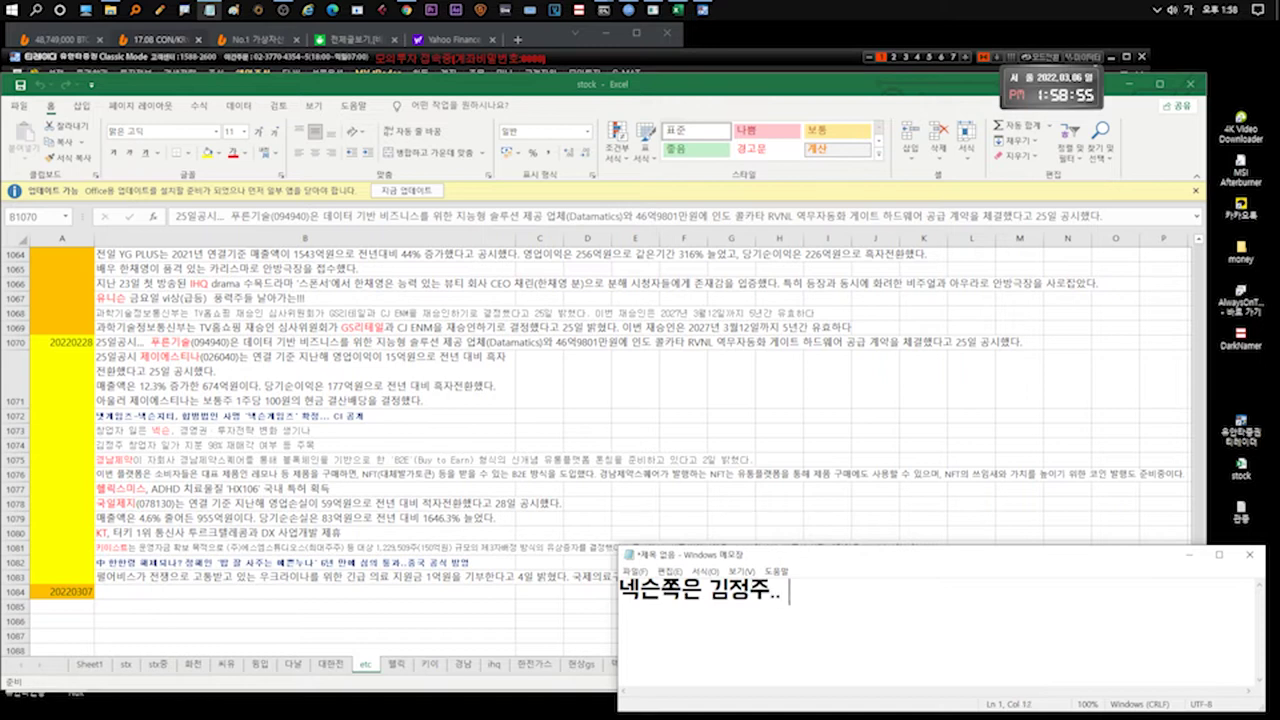
{"action": "type", "text": "이분ㅇ 안타깝"}
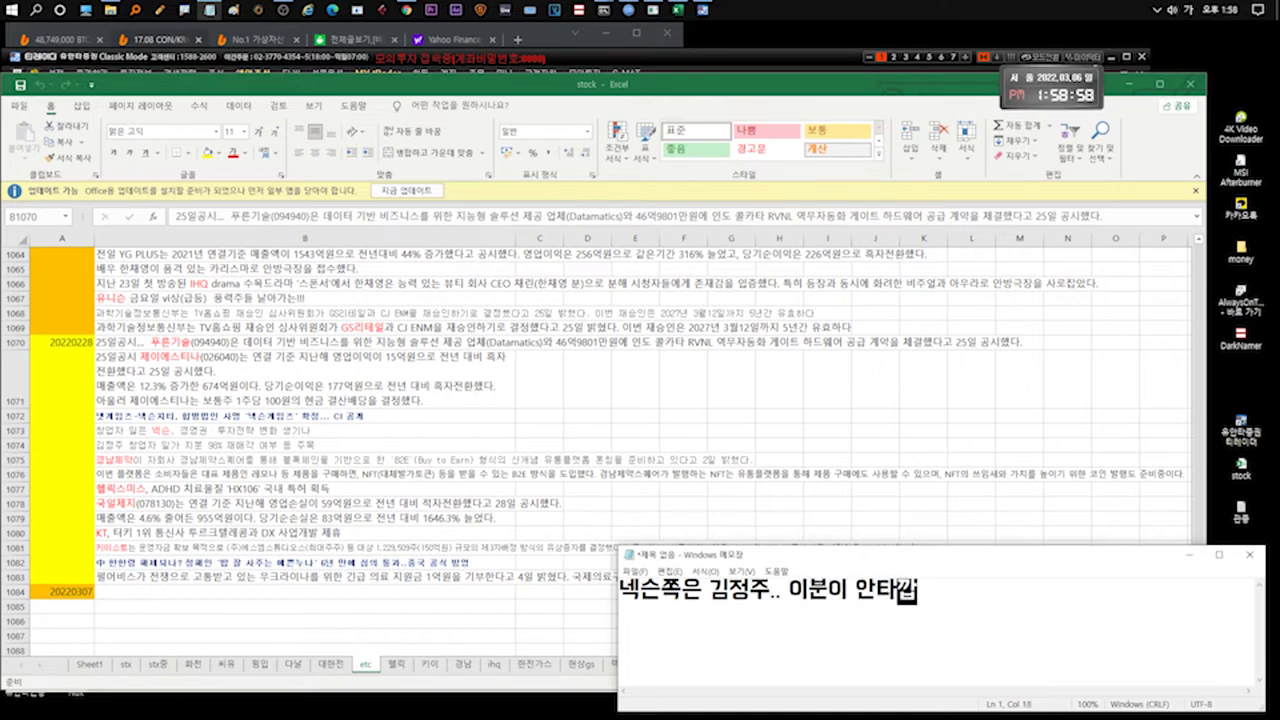
{"action": "type", "text": "게 새ㅇ을 마감하셔서.."}
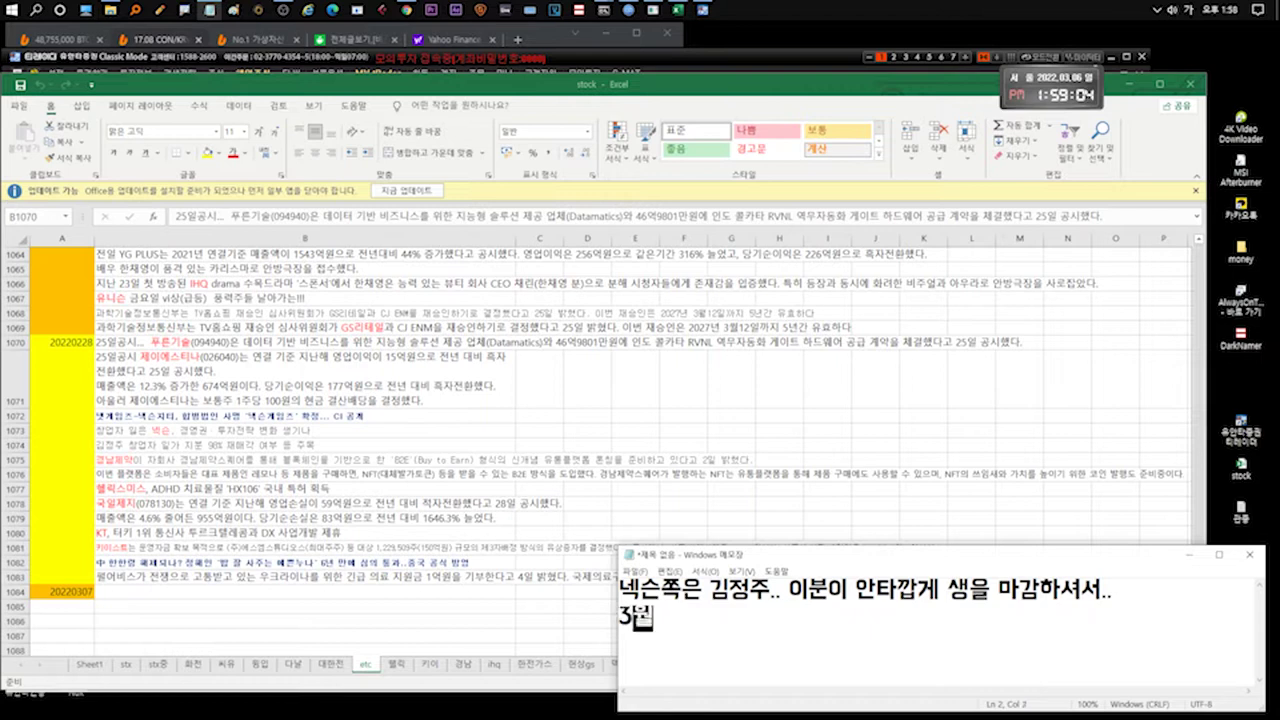
{"action": "type", "text": "3월 ㄷㅓㄴ파이슈 그리ㄱㅗ 합병건.. "}
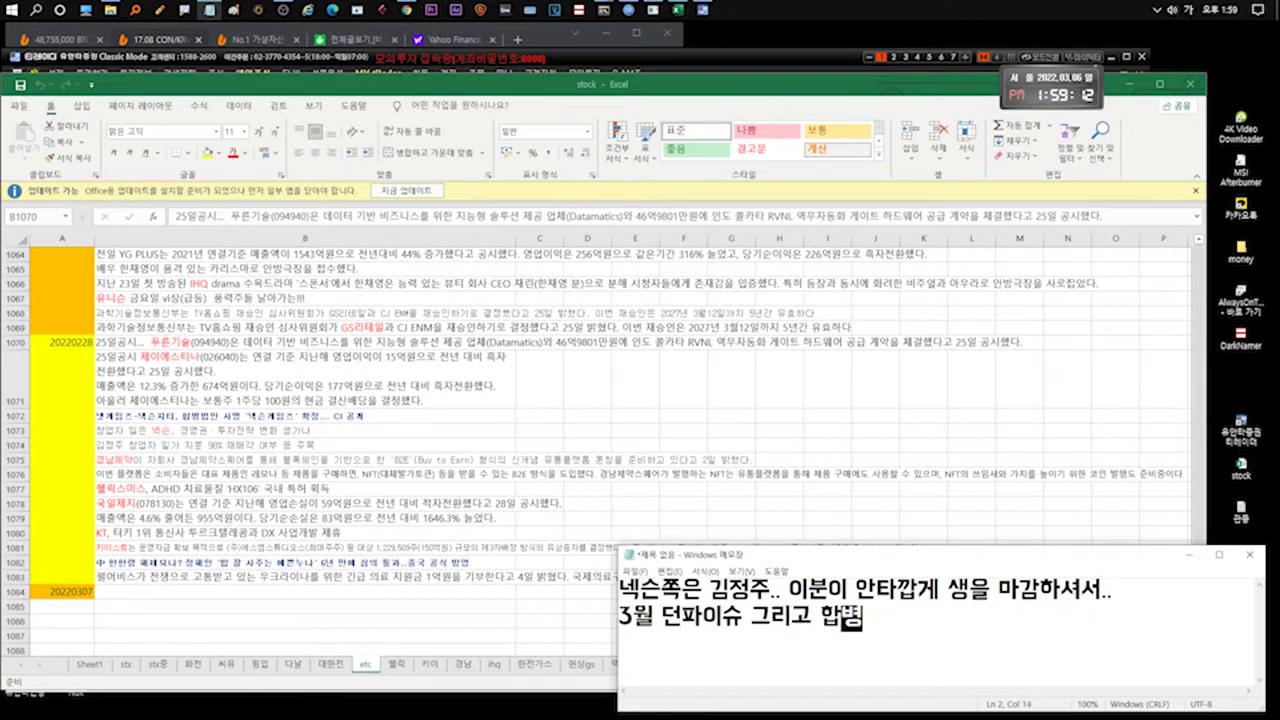
{"action": "type", "text": "또 상속세에 따른"}
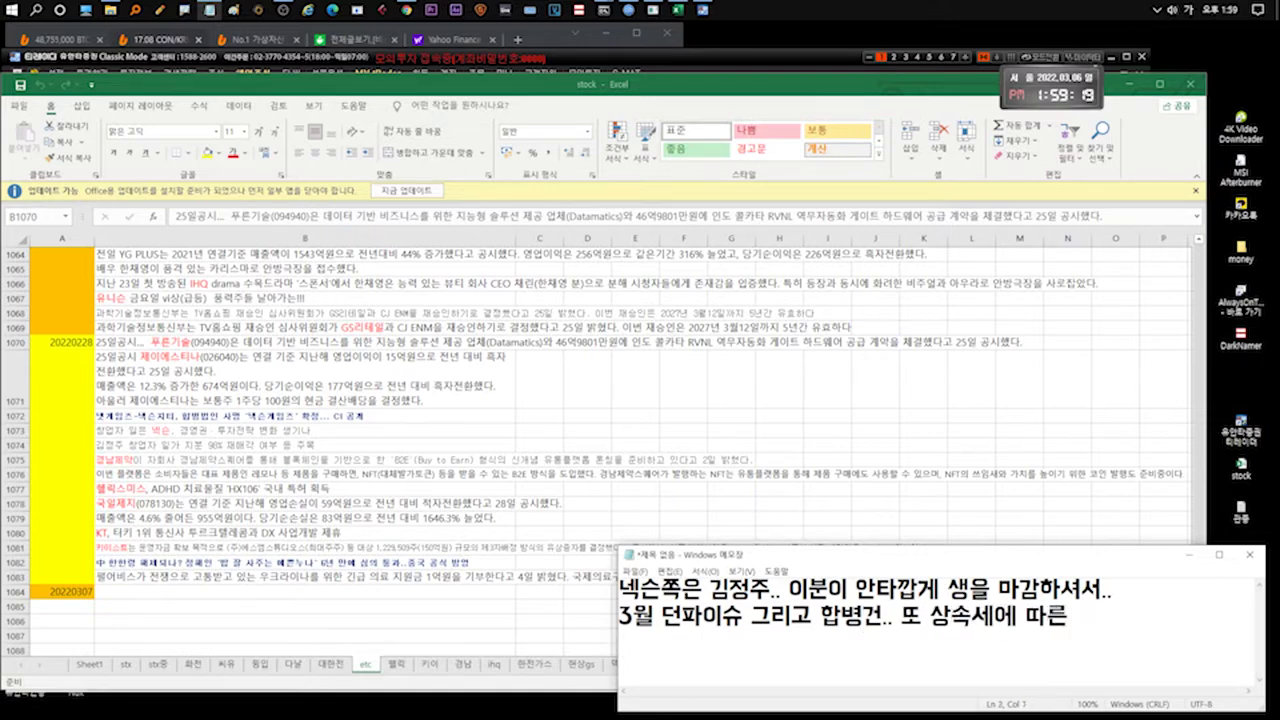
Continue the Nexon note with "3월 던파이슈 그리고 합병건.. 또 상속세에 따른" and "지분변화가 상당히 클 예정입니다." on the following lines.
{"action": "key", "text": "Return"}
{"action": "type", "text": "지분변화가 상당히 클 예정입니다."}
Replace the whole note with "그만큼 주가변동폭 클텐데 .. 수익 꽤 보기좋은타이밍이긴합니다." and start a new line.
{"action": "key", "text": "ctrl+a"}
{"action": "type", "text": "그만크"}
{"action": "type", "text": " 주가변그폭 클텐데"}
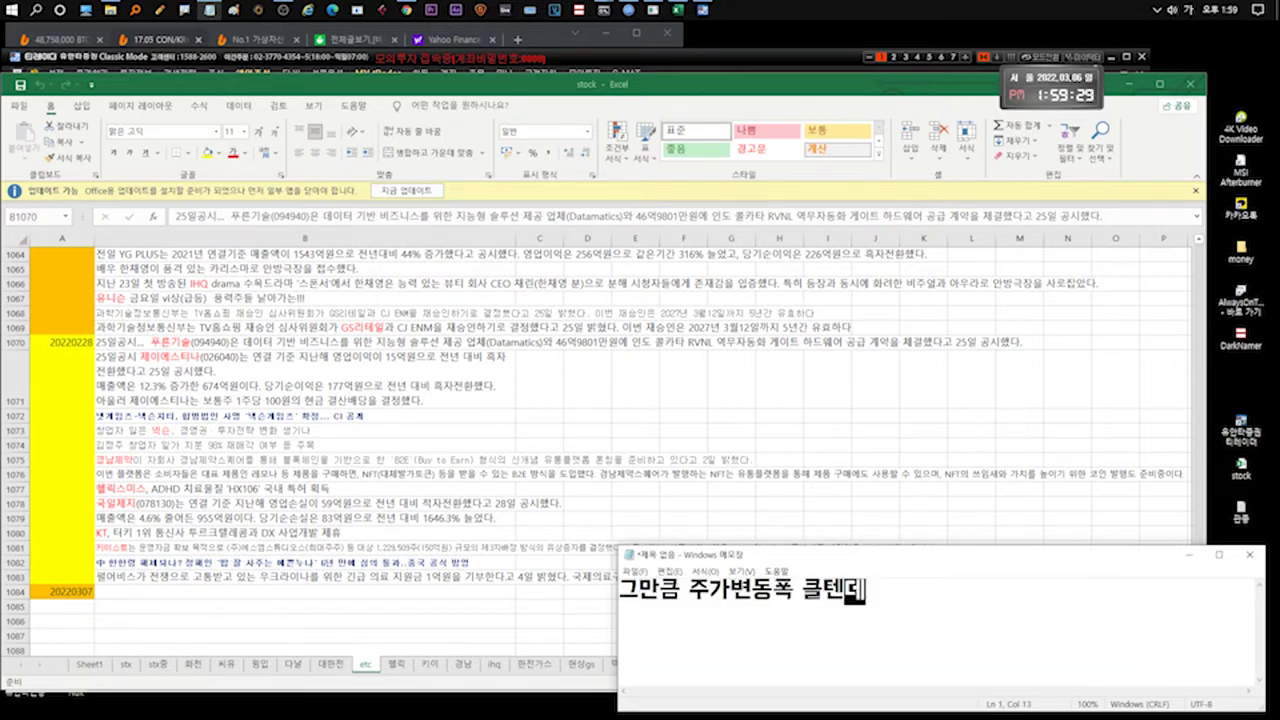
{"action": "type", "text": " .. 수익 "}
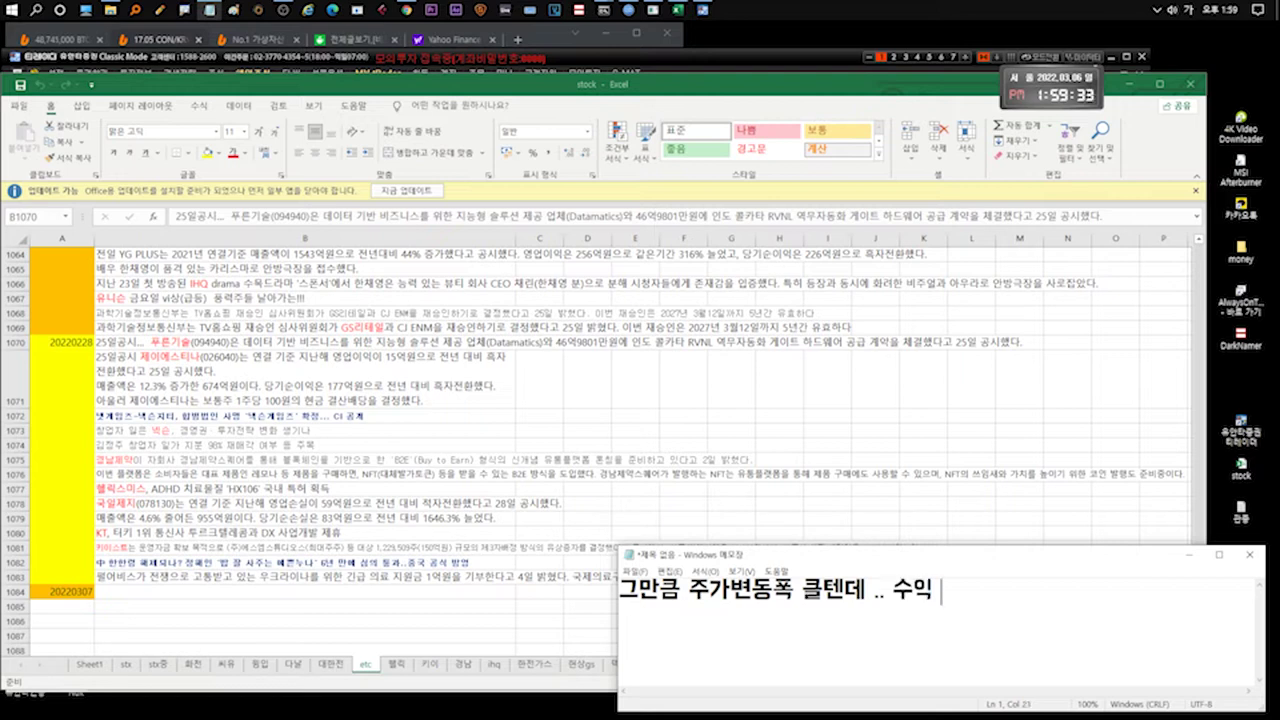
{"action": "type", "text": "꽤 보기좋은타이밍이긴합니다."}
{"action": "key", "text": "Return"}
Add the line "안타까운뉴스와 함께. 주식매매로서는 좋은타이밍.. 아이러니하" and clear the entire note.
{"action": "type", "text": "안타까운뉴스와 함께."}
{"action": "type", "text": " 주식으로"}
{"action": "key", "text": "BackSpace"}
{"action": "key", "text": "BackSpace"}
{"action": "key", "text": "BackSpace"}
{"action": "type", "text": "매매로서금"}
{"action": "type", "text": " 좋은타이미"}
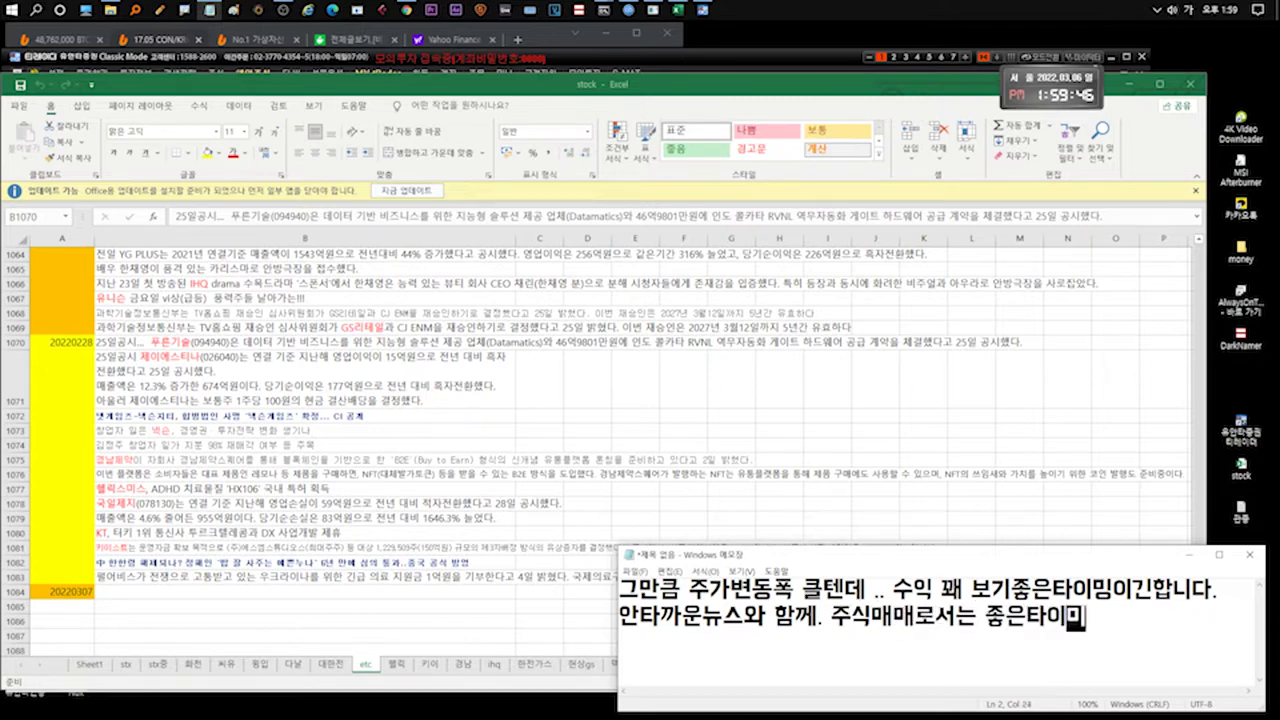
{"action": "type", "text": "ㅇ.. 아이러니하"}
{"action": "key", "text": "ctrl+a"}
{"action": "key", "text": "BackSpace"}
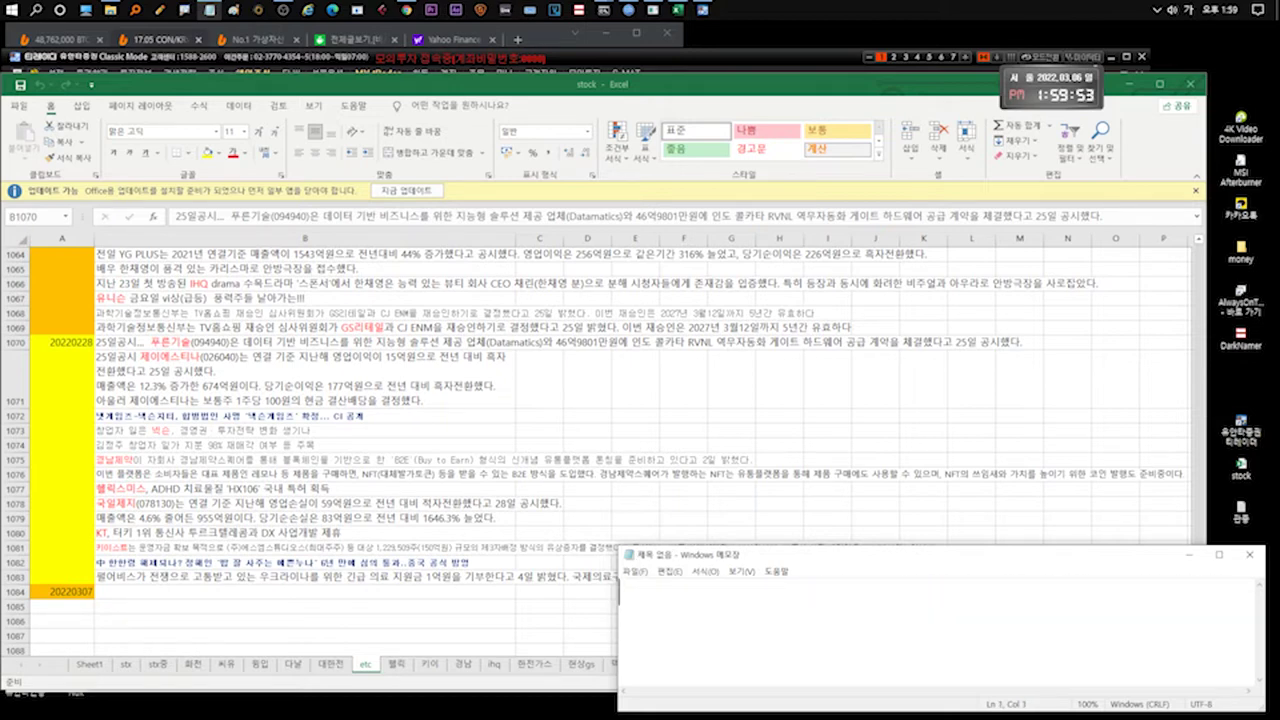
Write the note "경남제약... b2e.. 유상도 있고..." and clear it.
{"action": "type", "text": "경남제약... b2e.."}
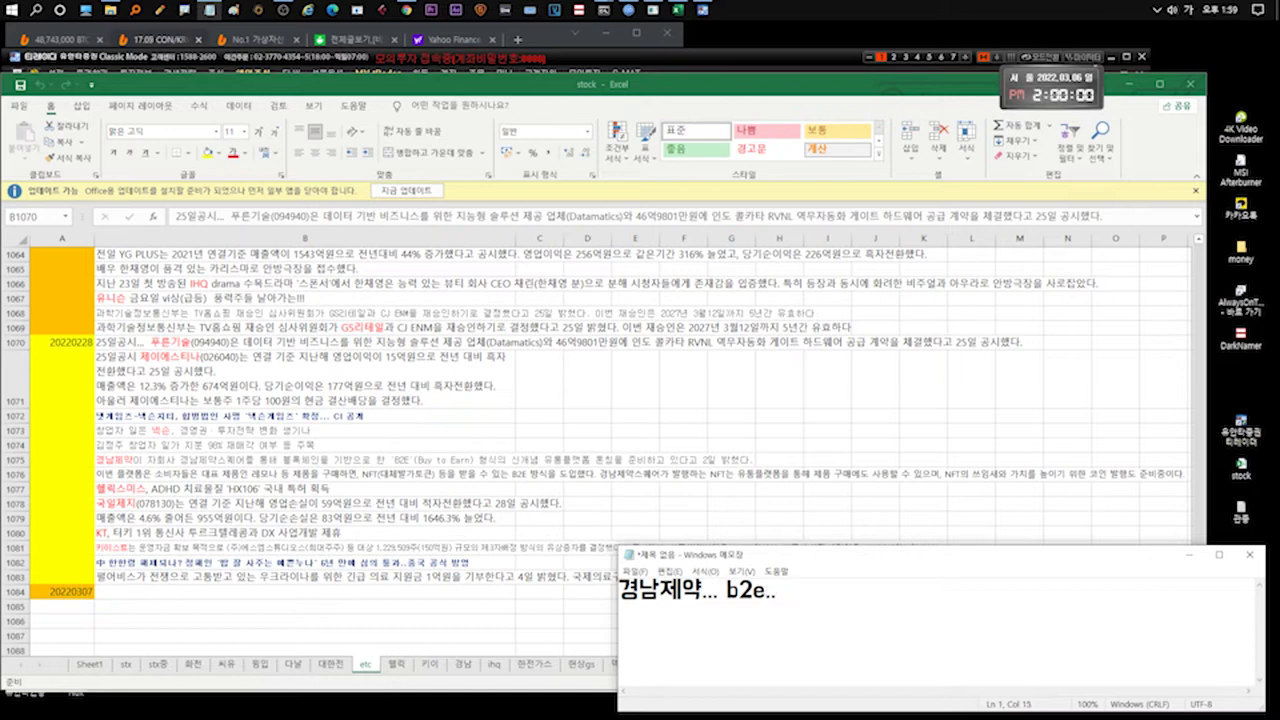
{"action": "type", "text": " 유상도 있고..."}
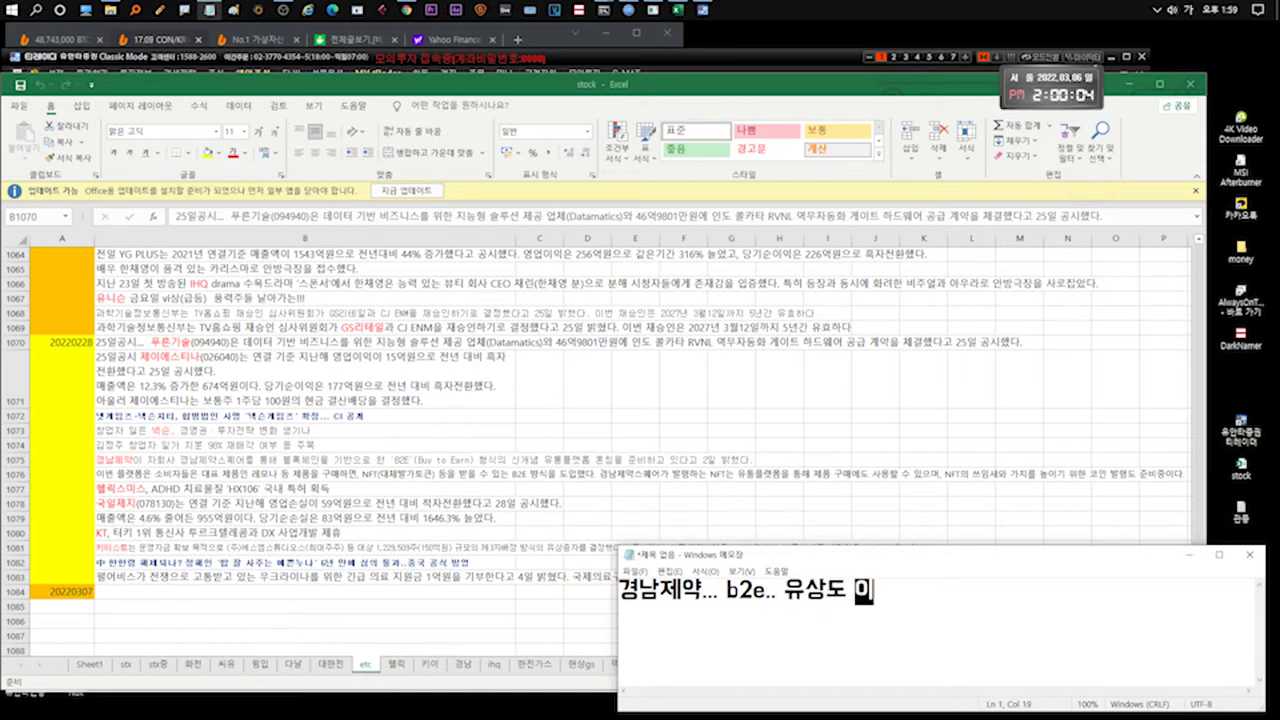
{"action": "key", "text": "ctrl+a"}
{"action": "key", "text": "Delete"}
Write the short notes "헬릭스 adhd국내특허" and "국일 적자전환" one after the other, clearing each.
{"action": "type", "text": "헬릭스"}
{"action": "type", "text": " adhd국내특허"}
{"action": "key", "text": "ctrl+a"}
{"action": "key", "text": "Delete"}
{"action": "type", "text": "국일"}
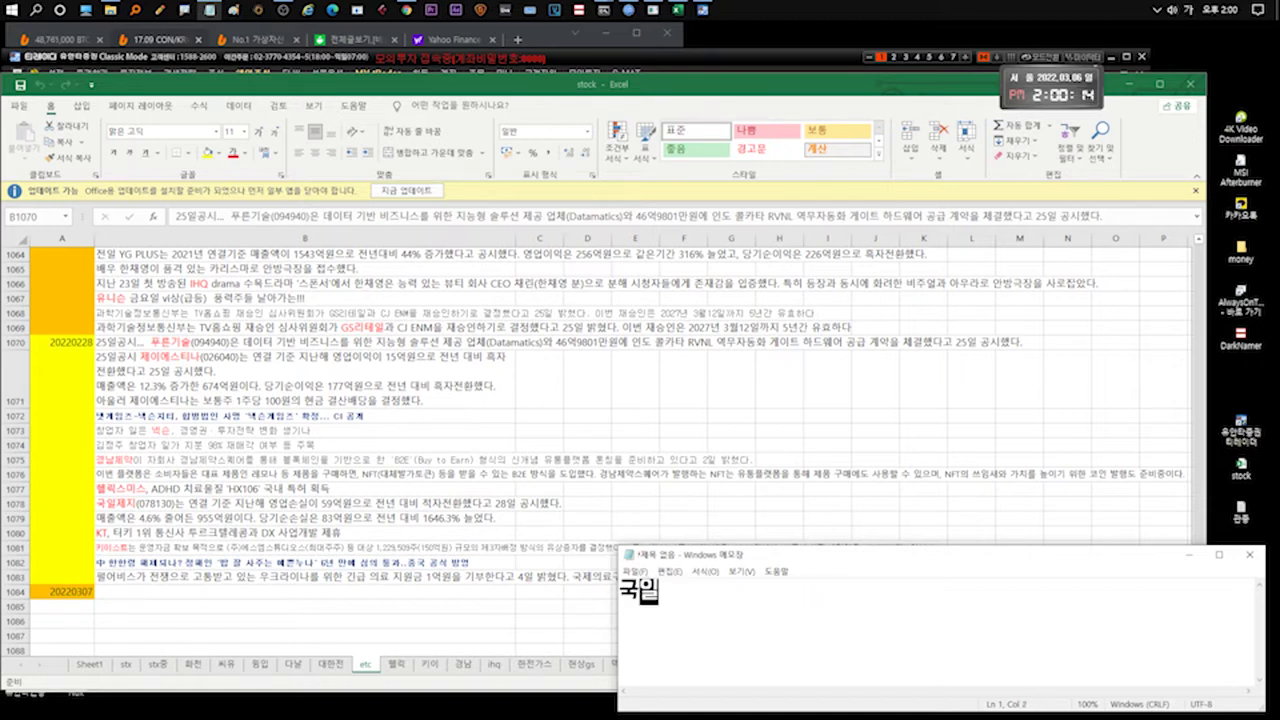
{"action": "type", "text": " ㅈ적자전환"}
{"action": "key", "text": "ctrl+a"}
{"action": "key", "text": "Delete"}
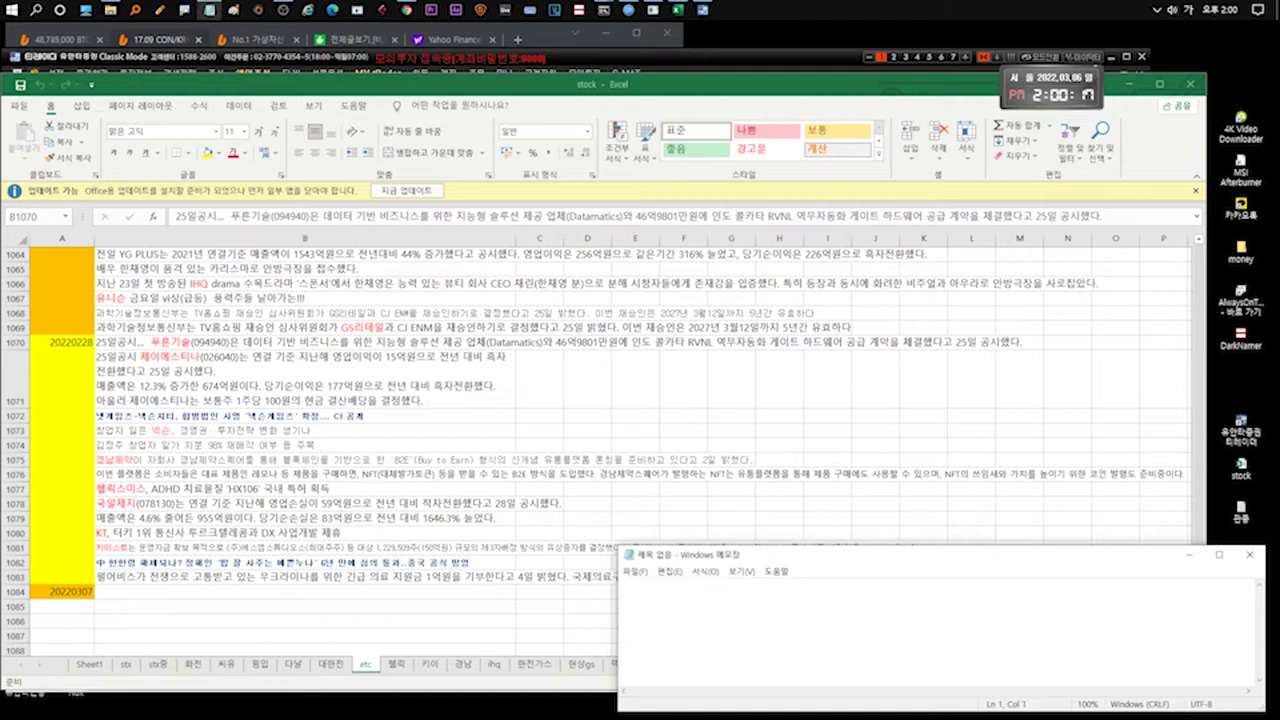
Write a KT note: "kt가 이제 더이상 통신사가 아니다!! 라고 대표가 얘기하지만", adding on the second line that it is still seen as "통신사".
{"action": "key", "text": "Hangul"}
{"action": "type", "text": "kt가 이제 더이상 통신사가 아니"}
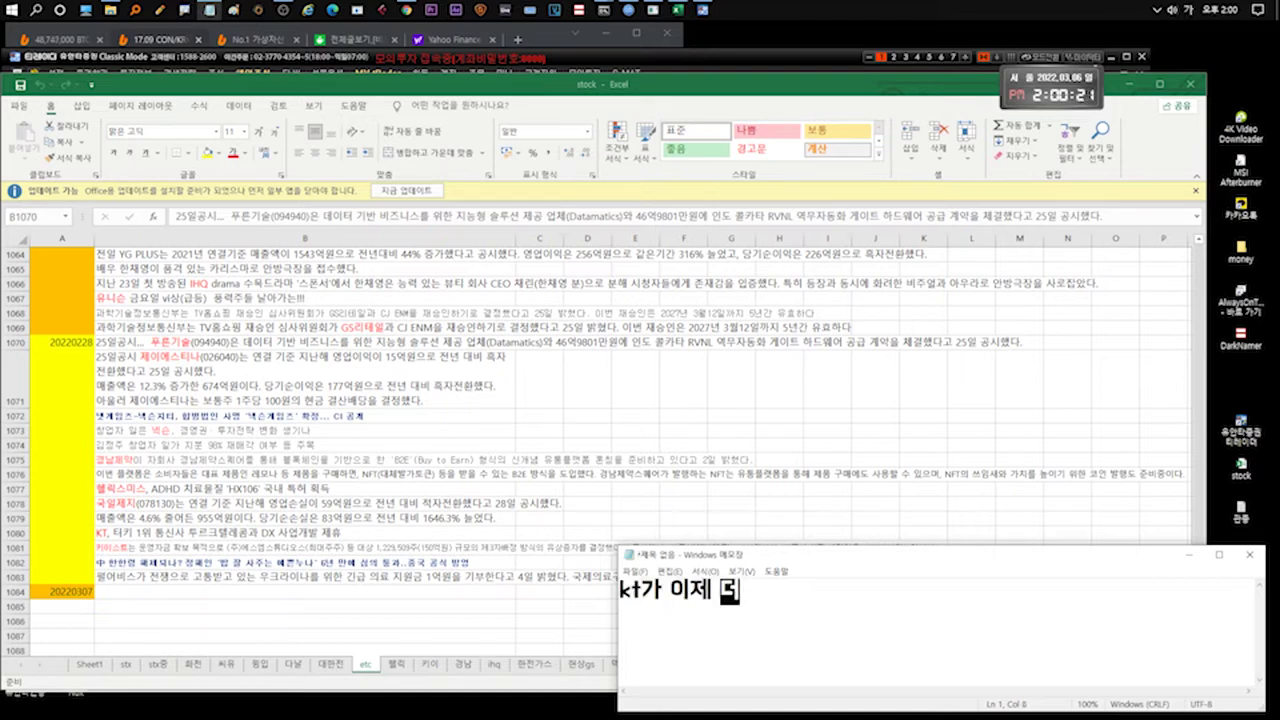
{"action": "type", "text": "다!! 라고 대표가 ㅇ"}
{"action": "type", "text": "ㅒ기하지"}
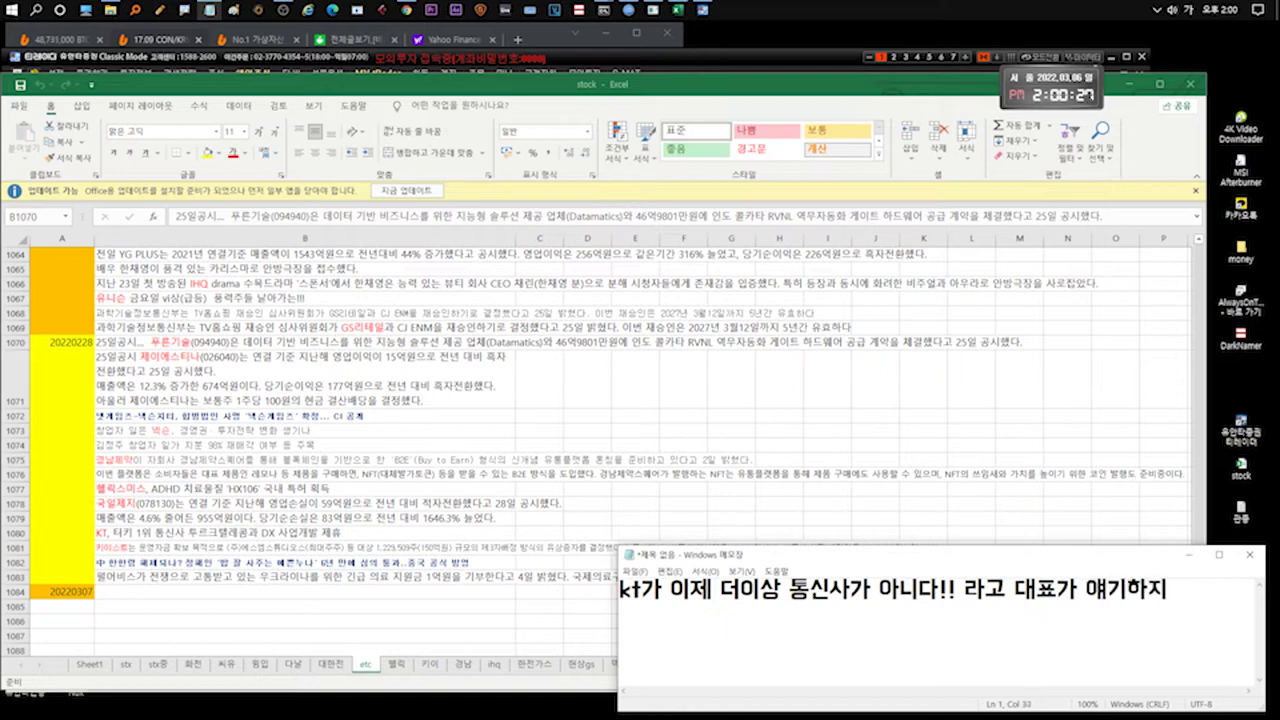
{"action": "type", "text": "여전히 통신사로 "}
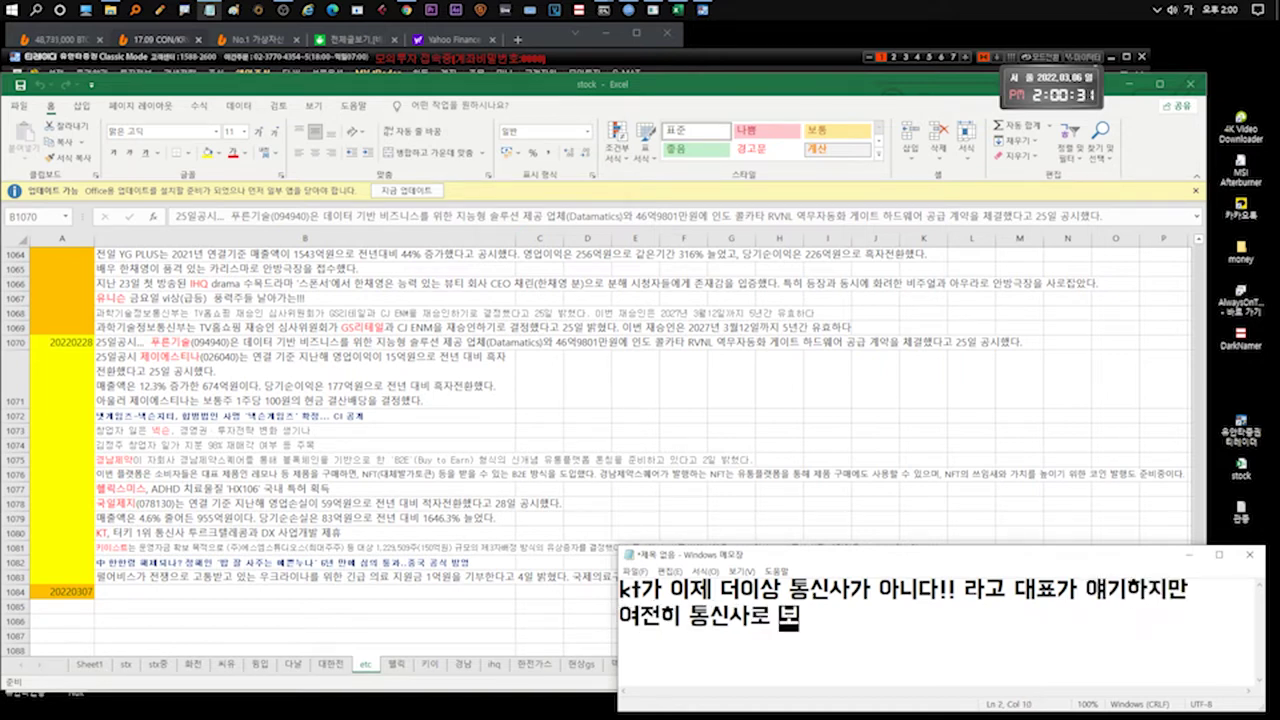
{"action": "type", "text": "보여지고잇스빈다."}
Replace the KT note with "나중에 ipo됐을때 다시 가치재평가될겁니다." and clear it.
{"action": "key", "text": "ctrl+a"}
{"action": "type", "text": "나중ㅇ"}
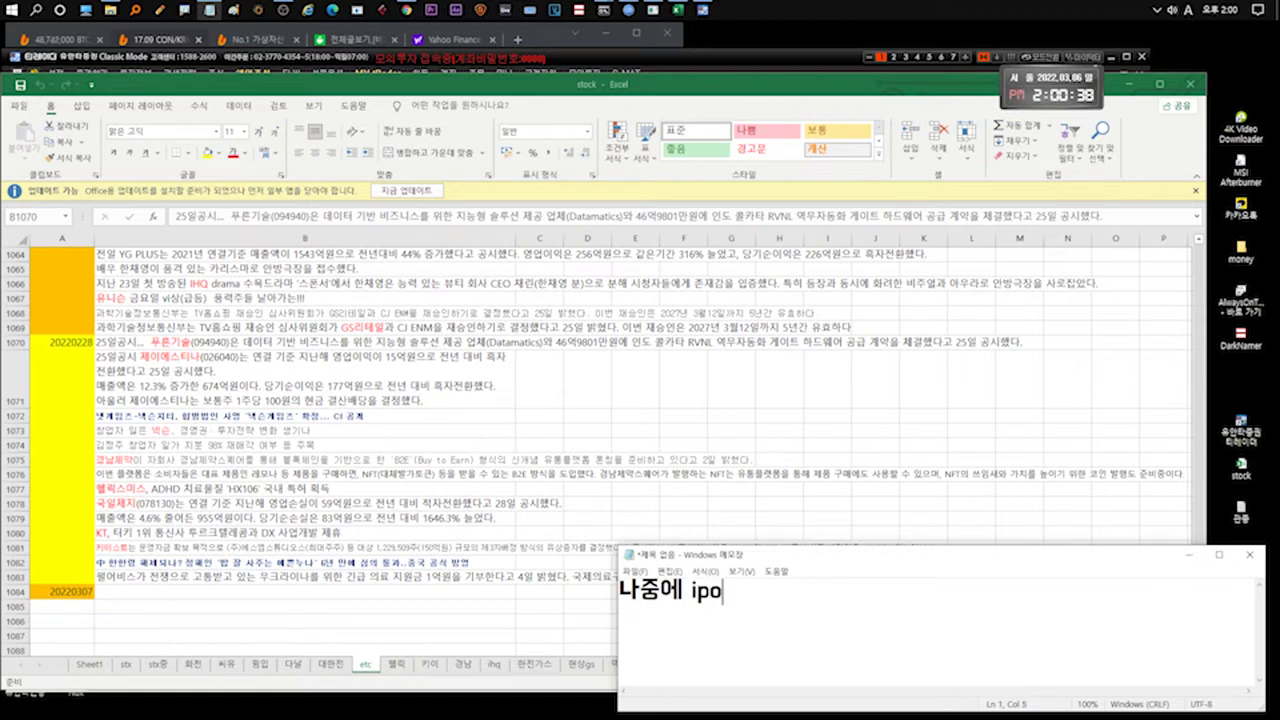
{"action": "type", "text": "ㅔ ipo돼ㅆ을ㄸ"}
{"action": "type", "text": "ㅐ 다시 가치재평가될겁니다."}
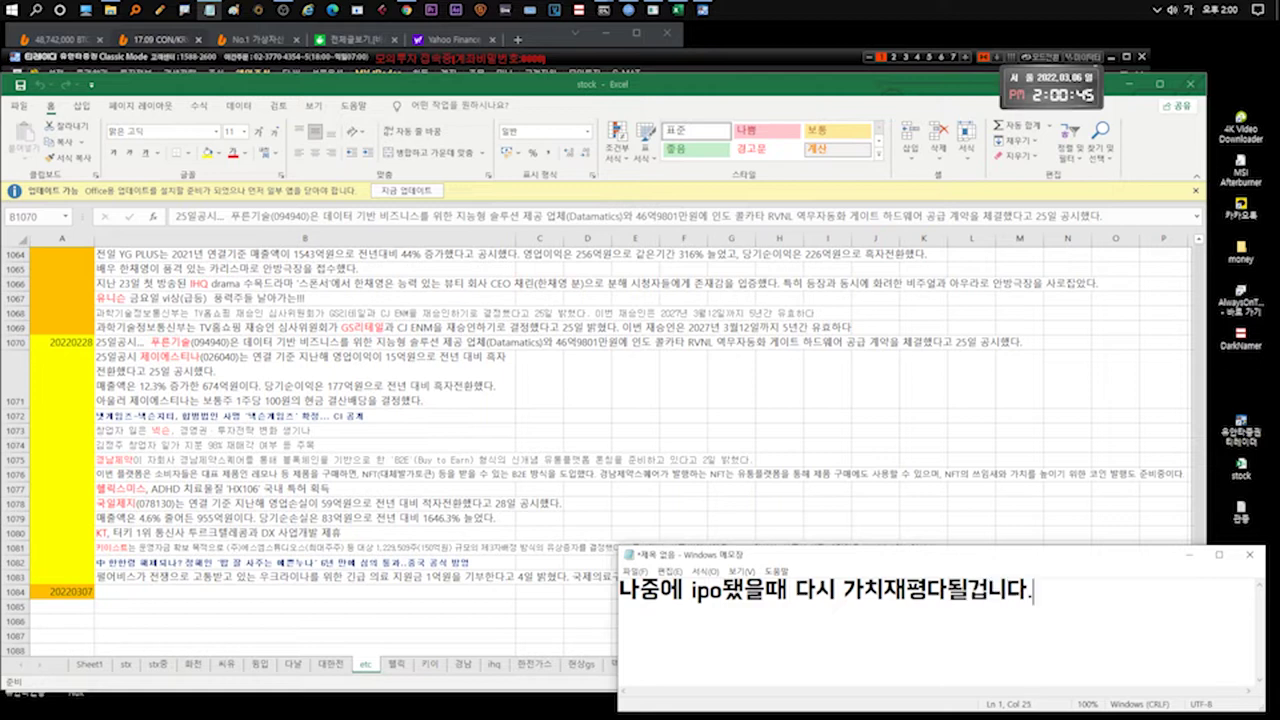
{"action": "key", "text": "ctrl+a"}
{"action": "key", "text": "BackSpace"}
Write the notes "키이스트 에스엠에서 유상증자!!!" and "나쁘지않은유상증자..인겁니다." in turn, clearing each.
{"action": "type", "text": "키이스트 에스엠에"}
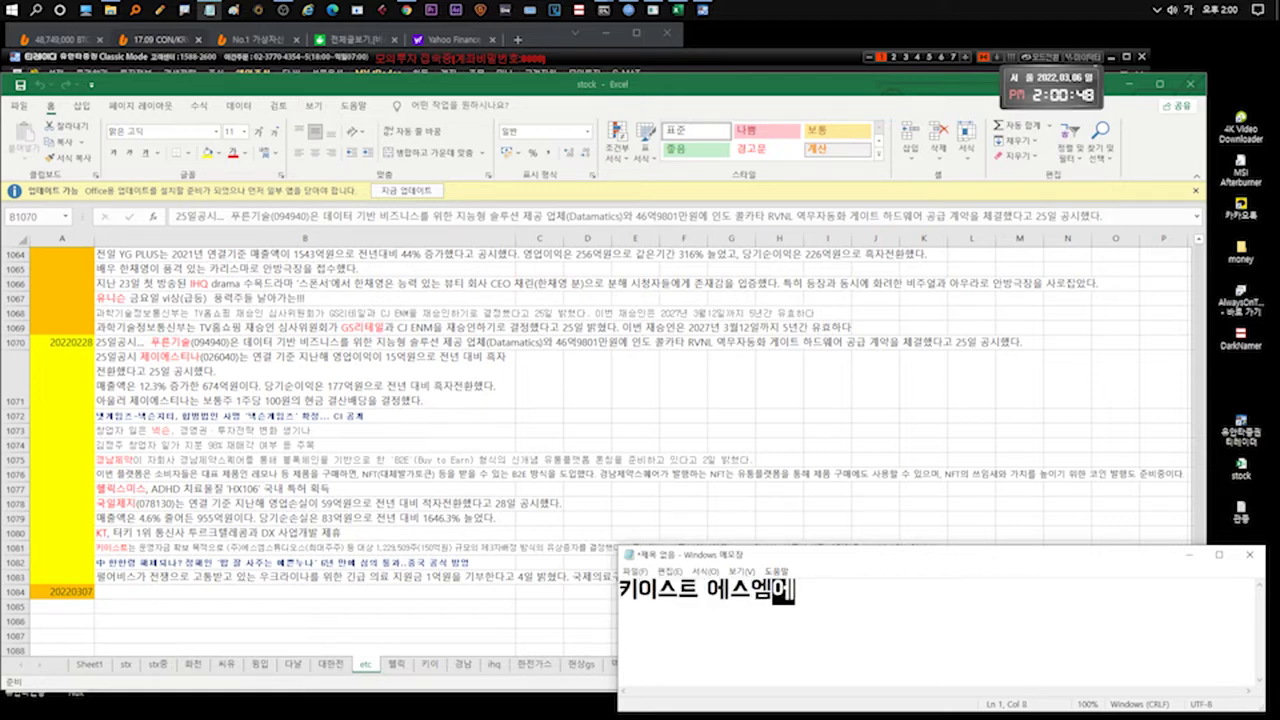
{"action": "type", "text": "서 유삼증자!!!"}
{"action": "key", "text": "ctrl+a"}
{"action": "key", "text": "BackSpace"}
{"action": "key", "text": "Return"}
{"action": "type", "text": "나쁘지ㅏ"}
{"action": "type", "text": "은유상증자..인겁ㄴ"}
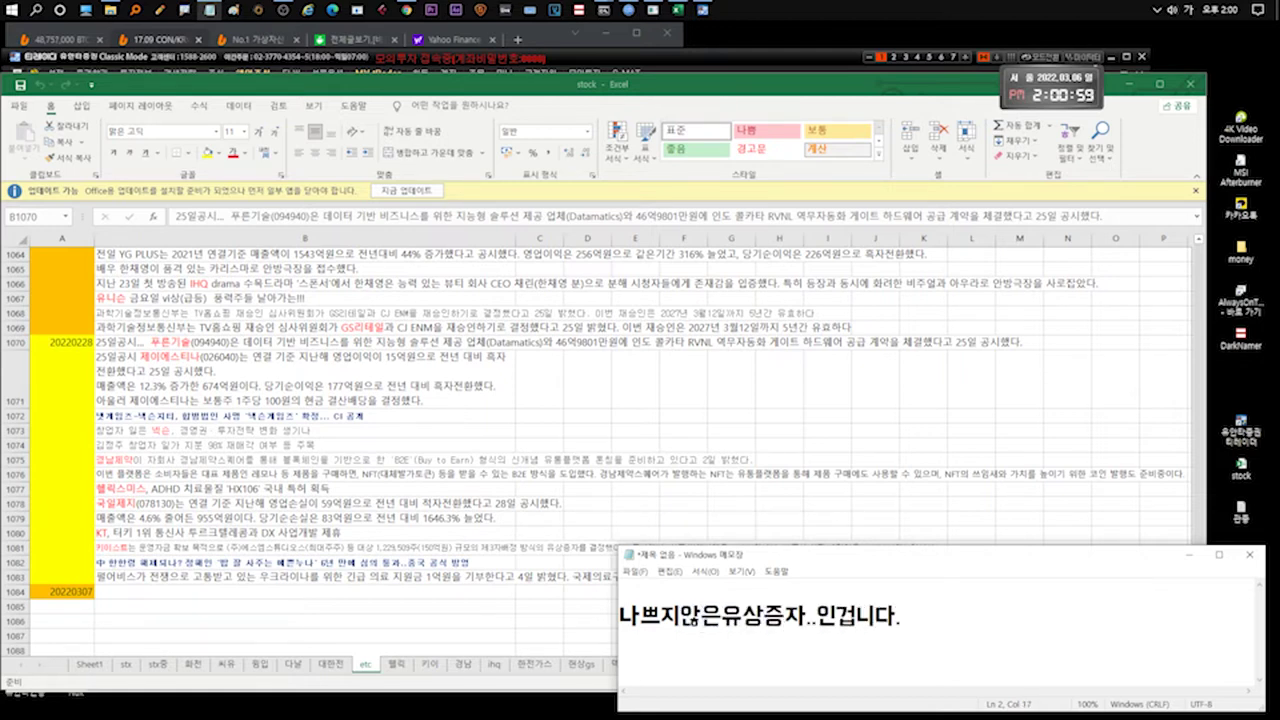
{"action": "key", "text": "ctrl+a"}
{"action": "key", "text": "BackSpace"}
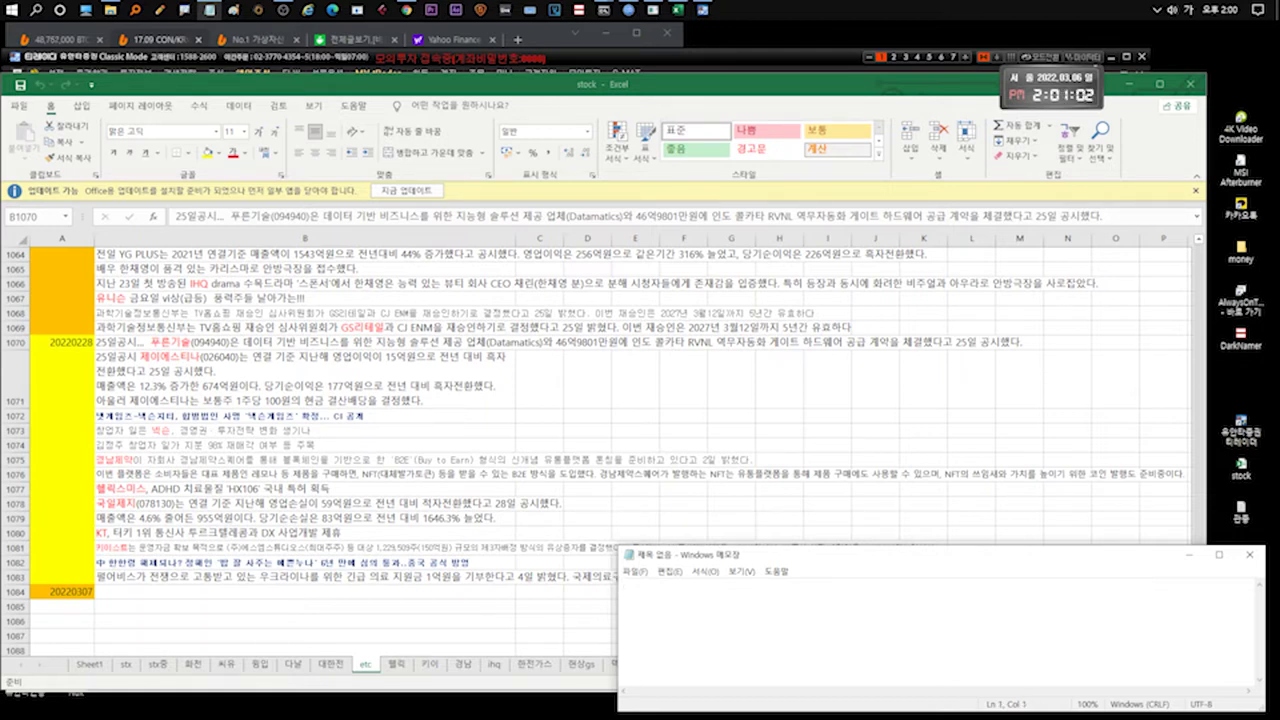
Write the note "한한령해제? 까지는 아닌것같고 밥잘사주는 예쁜누나" with a mention of its review (심의), and clear it.
{"action": "type", "text": "한한령해제? 까지는 아닌것같고 밥잘사주는 예쁜누나 심의동"}
{"action": "key", "text": "ctrl+a"}
{"action": "key", "text": "BackSpace"}
Write the note "키이스트에 호재!" followed by a brief "이정도", clearing each.
{"action": "type", "text": "키이스트에 호재!"}
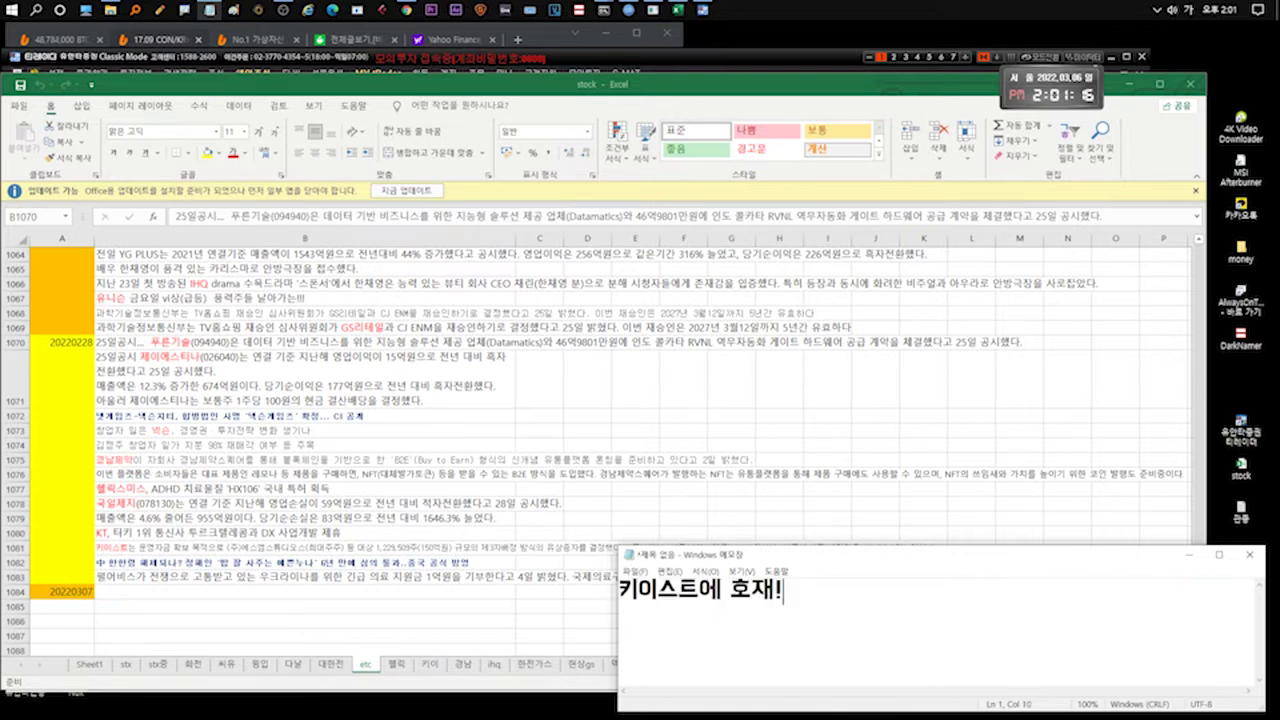
{"action": "key", "text": "ctrl+a"}
{"action": "key", "text": "BackSpace"}
{"action": "type", "text": "이정도"}
{"action": "key", "text": "ctrl+a"}
{"action": "key", "text": "BackSpace"}
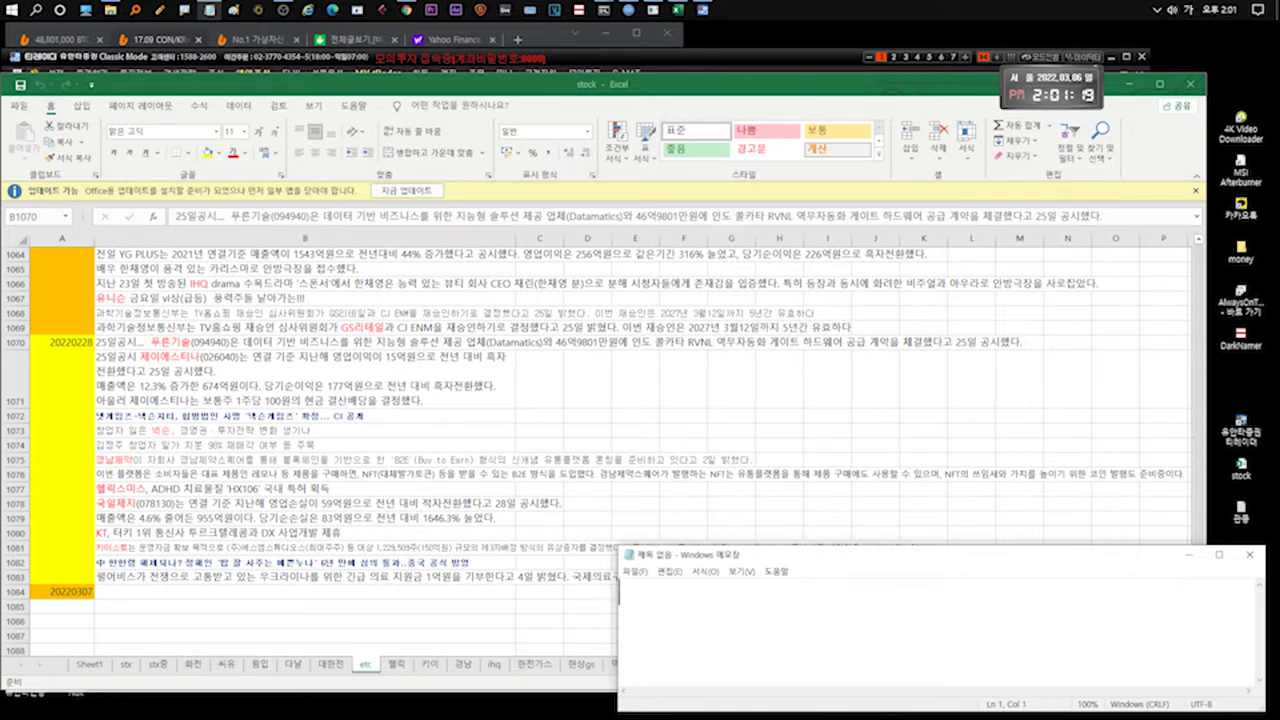
Switch to the trading program's watchlist, write "stx....다행히.. 3천 잠깐찍긴했지만 4천원 지켜주고있음" in Notepad, and clear the note.
{"action": "left_click", "coordinate": [183, 66]}
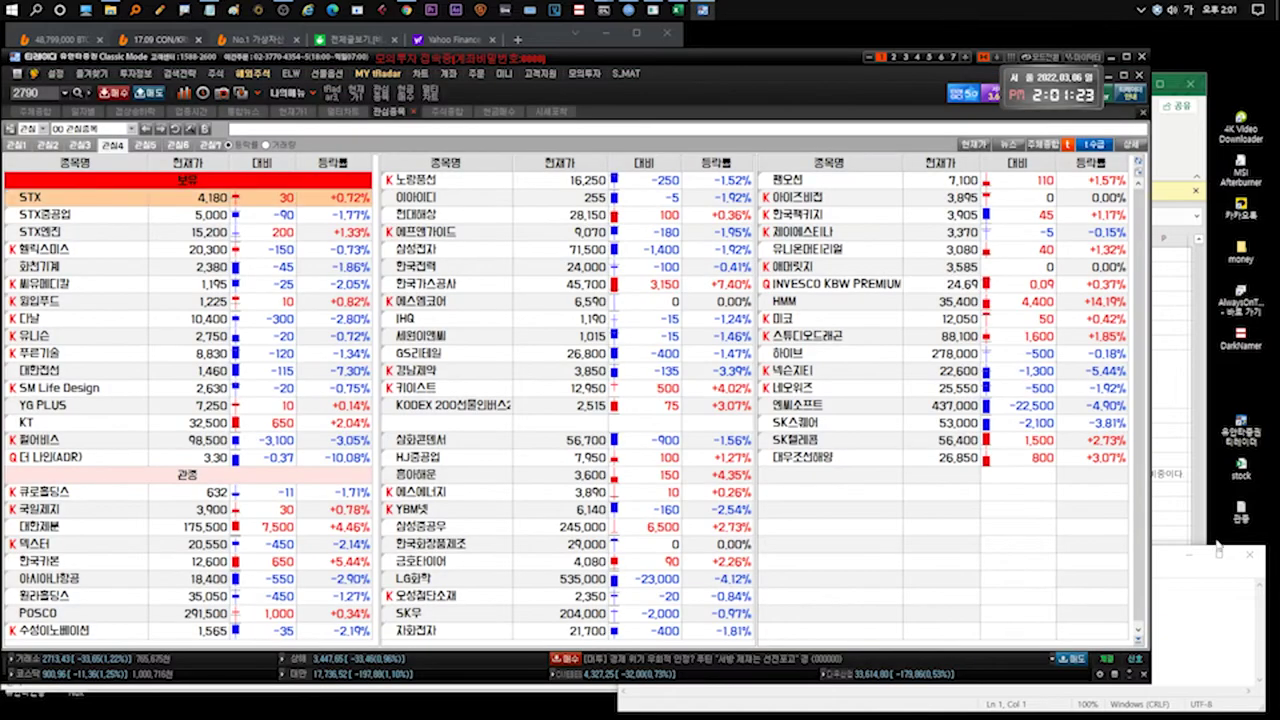
{"action": "left_click", "coordinate": [1224, 606]}
{"action": "type", "text": "ㄴ"}
{"action": "type", "text": "stx...."}
{"action": "type", "text": "다행히.. 3천 잠"}
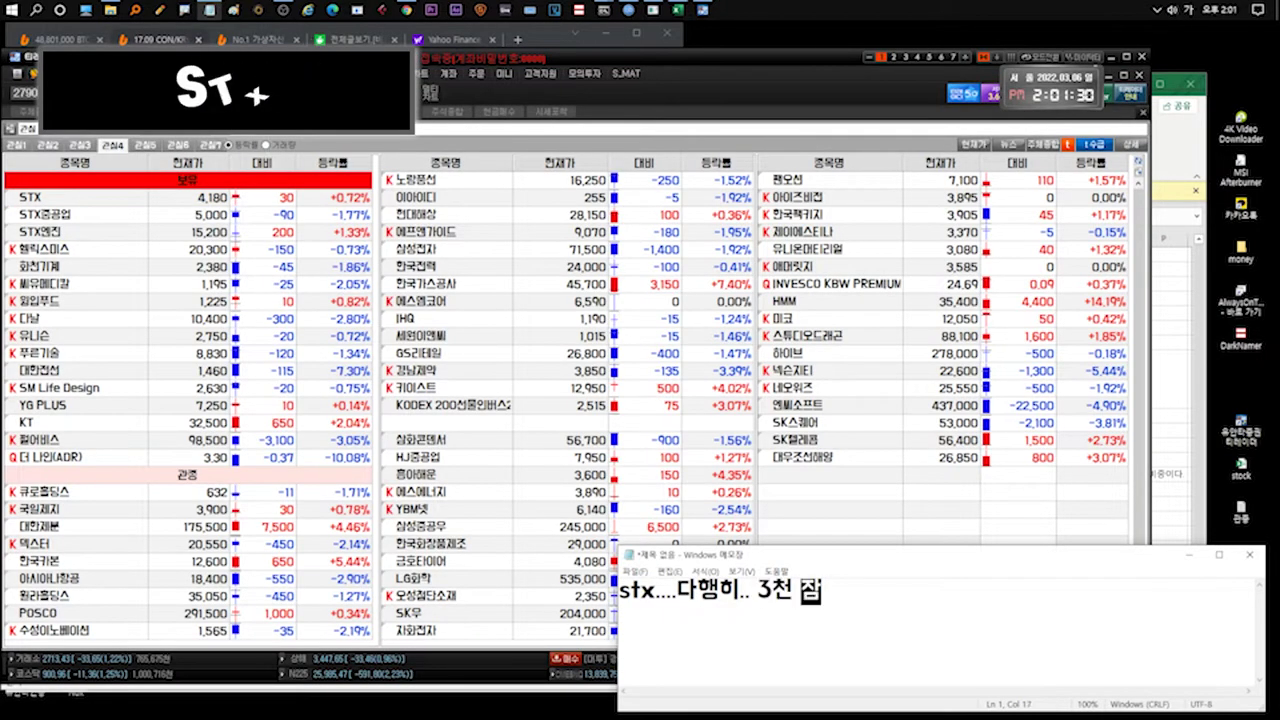
{"action": "type", "text": "깐찜긴했지만 4천원 지"}
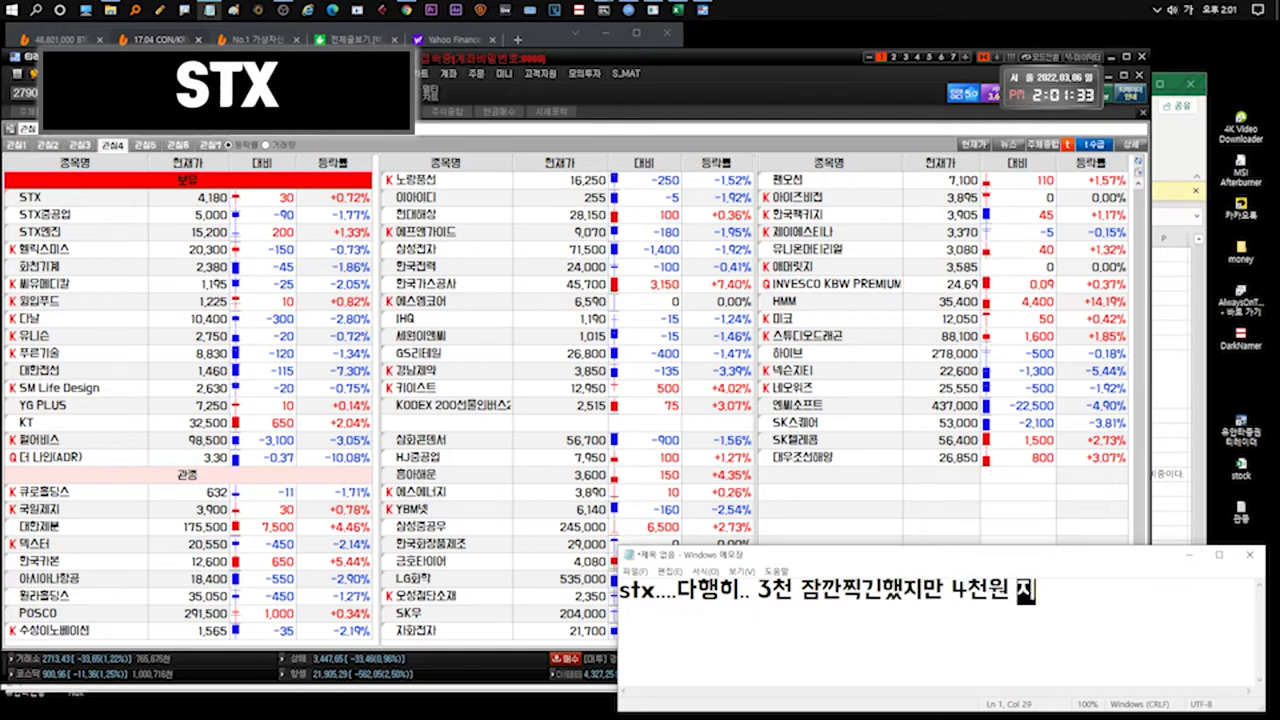
{"action": "type", "text": "켜주고이있음"}
{"action": "key", "text": "ctrl+a"}
{"action": "key", "text": "BackSpace"}
Write the note "이게 stx엔진..영향일확률 젤 높긴한데 어찌됐건 버텨주면 좋은건데" in Notepad, and clear it.
{"action": "type", "text": "이게 stx엔진..영향일확률 젤"}
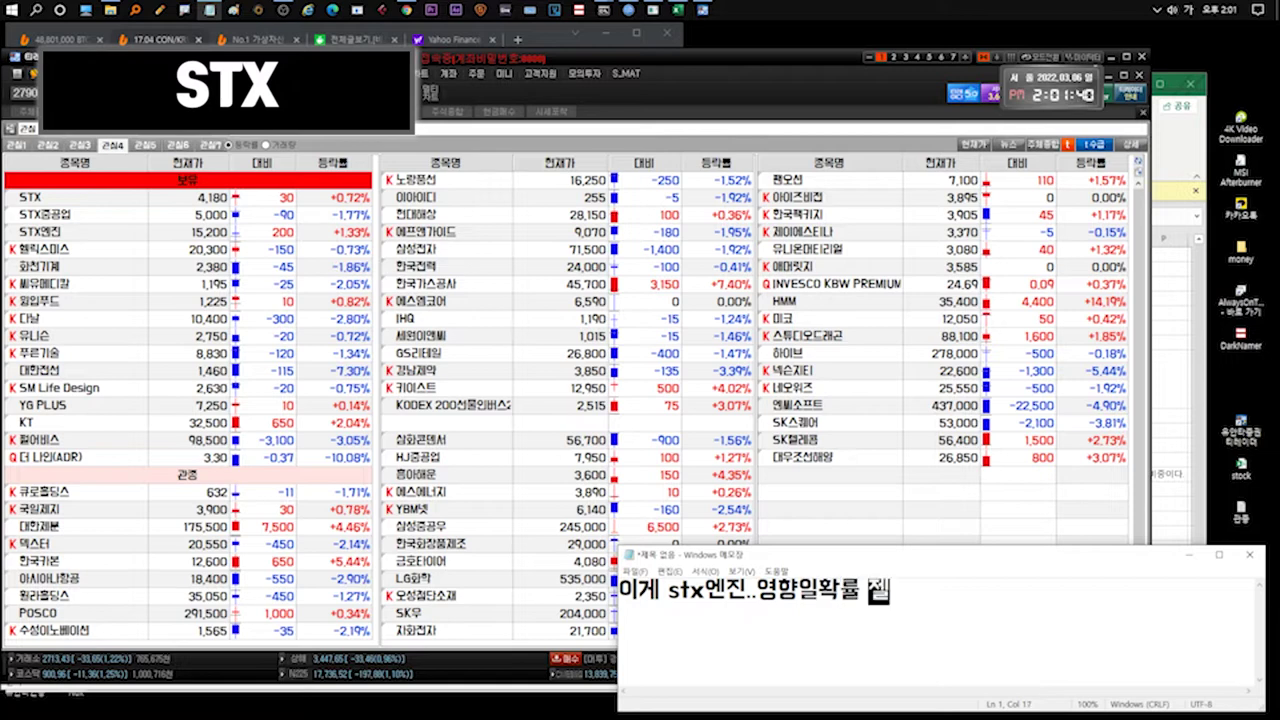
{"action": "type", "text": " 높긴한데 어찌됐건 버텨주면 ㅈ"}
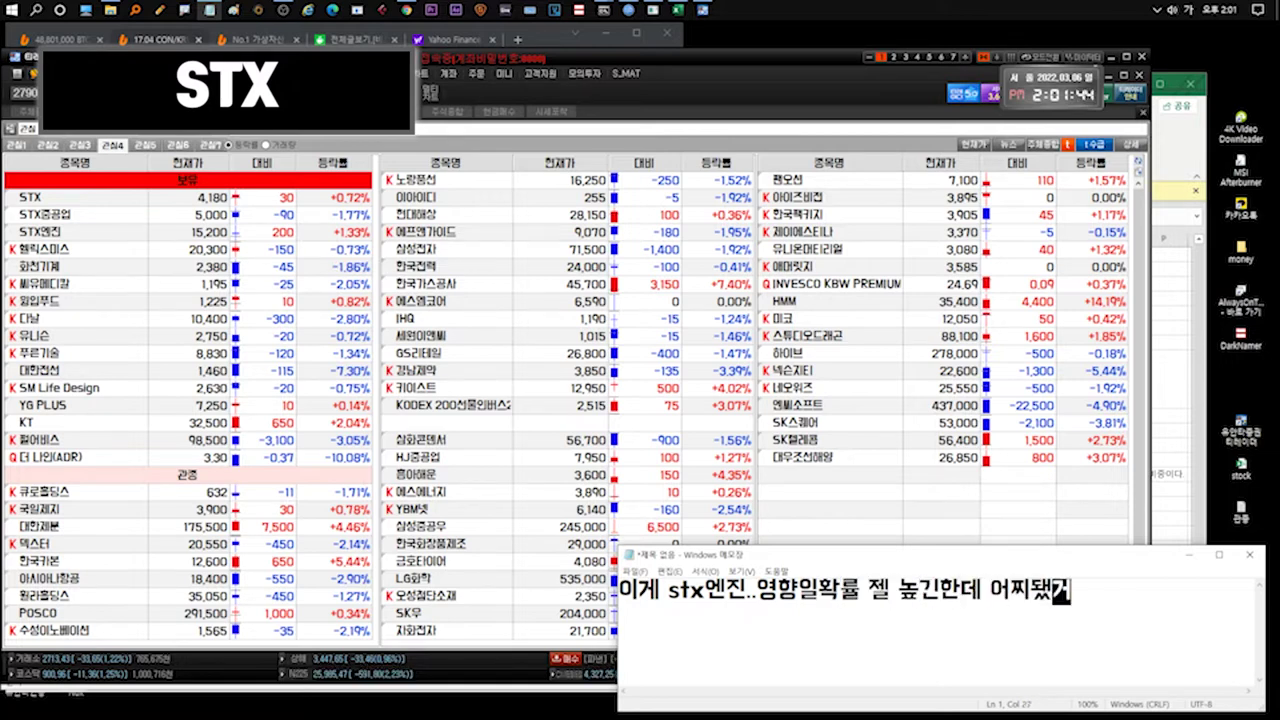
{"action": "type", "text": "좋은건데"}
{"action": "key", "text": "ctrl+a"}
{"action": "key", "text": "BackSpace"}
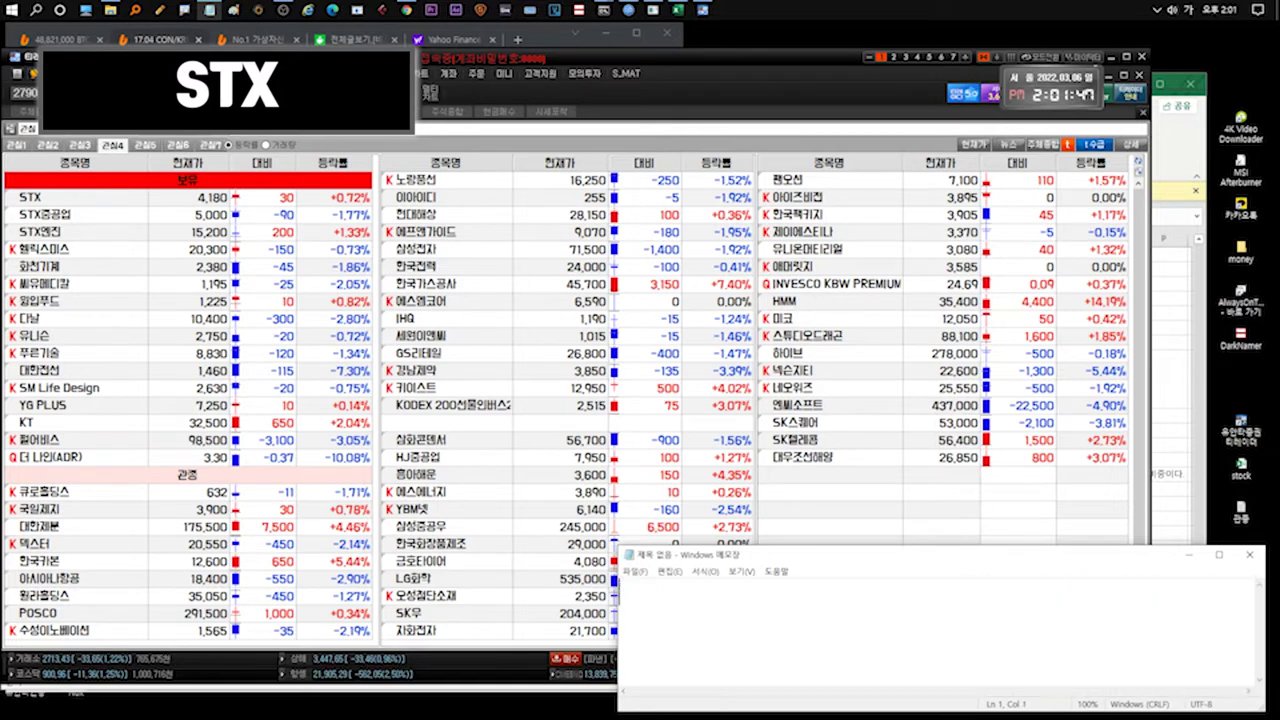
Write the note "... 실적발표 이제 3주내로는 나오겠죠... 항상 늦어요. 여기는" and clear it.
{"action": "type", "text": "... 실적발표 이제 "}
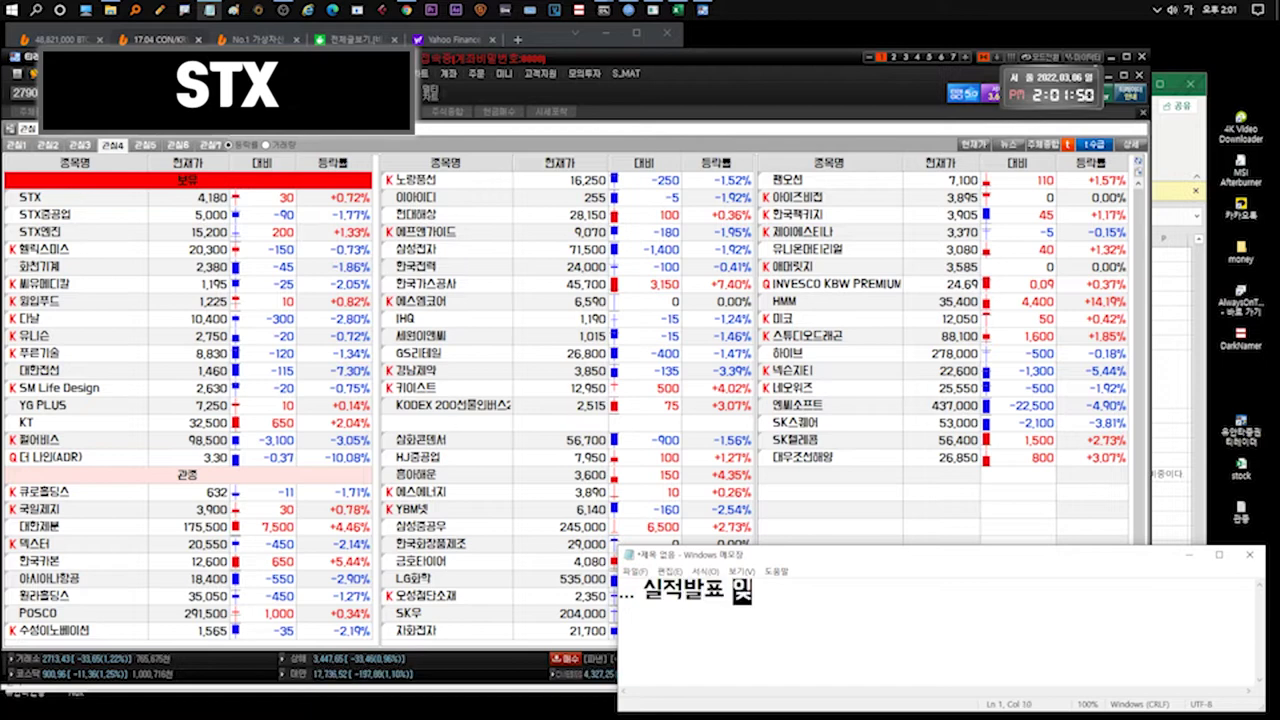
{"action": "type", "text": "3주내로는 나오겠죠."}
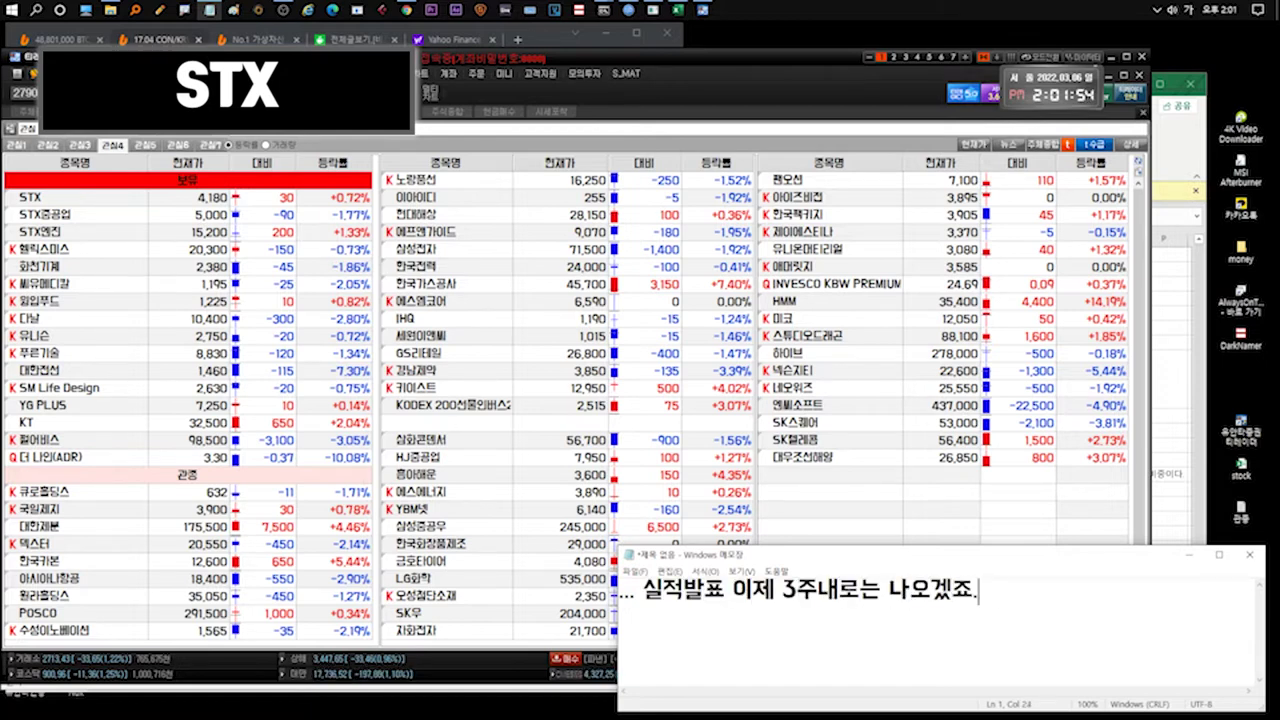
{"action": "type", "text": ".. 항상 늦어요. 여기는!"}
{"action": "key", "text": "ctrl+a"}
{"action": "key", "text": "BackSpace"}
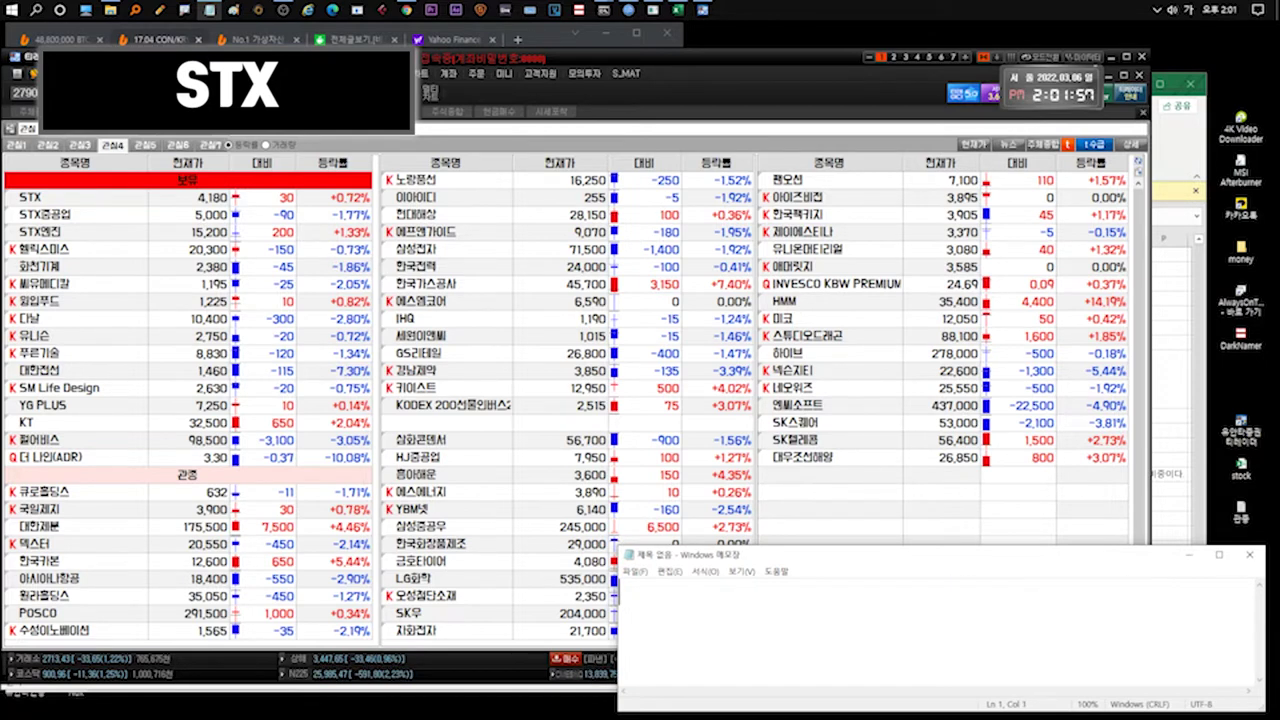
Write the note "4분기 잘나왔을테고 니켈국제가격 10년대 최고치 다시 경신!!" and select all of it for replacement.
{"action": "type", "text": "4분기 잘나"}
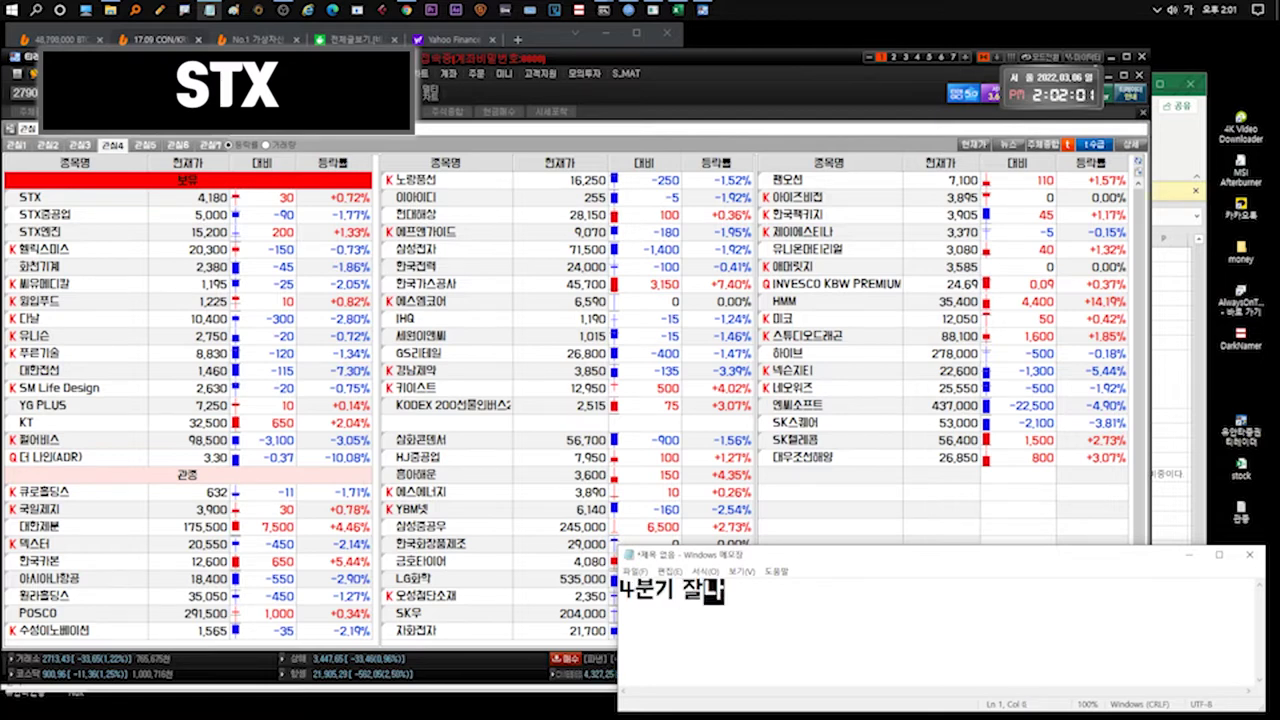
{"action": "type", "text": "왔을테고 니켈국제가격 "}
{"action": "type", "text": "10년대 최고치 다시 경신!!"}
{"action": "key", "text": "ctrl+a"}
Write the two-line note "이정도면 아마 역대최대가격 나올수도있는데" and "대선이후에 광물공사 (지금까지 적자폭 미친듯크긴했는ㄷ)", and clear it.
{"action": "type", "text": "이정도면 아마 역대최대"}
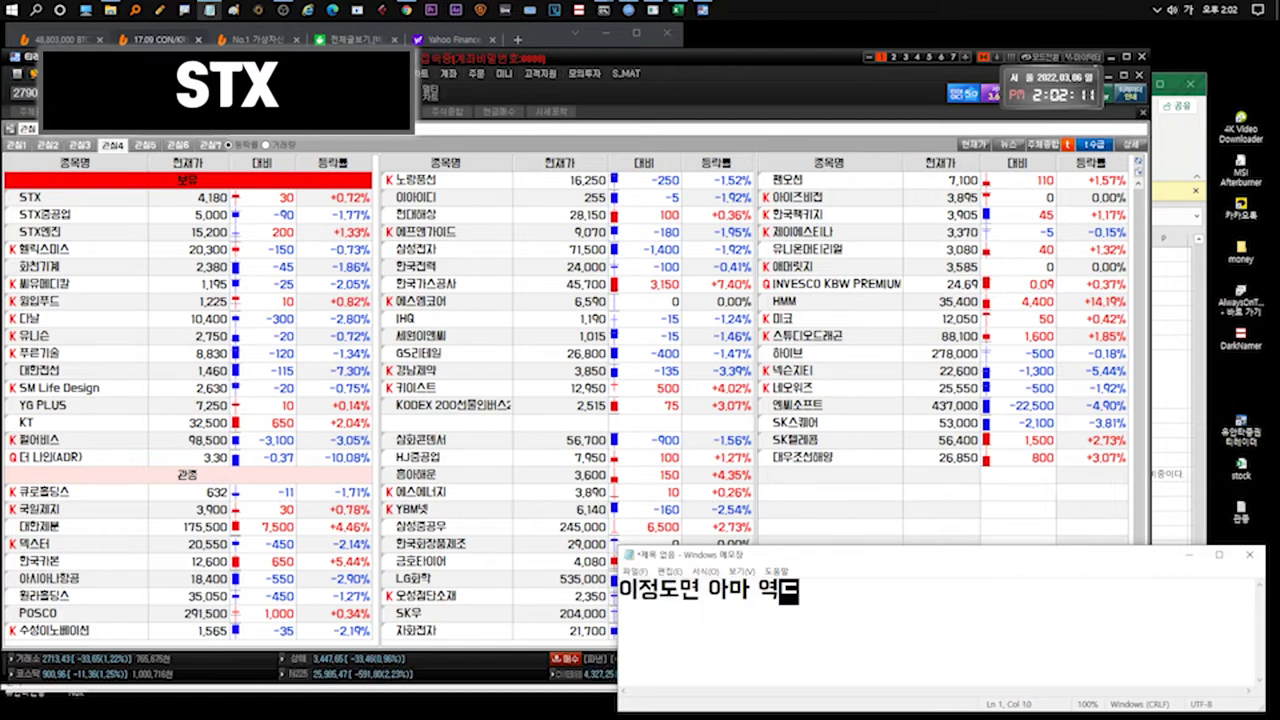
{"action": "type", "text": "가격 나올수"}
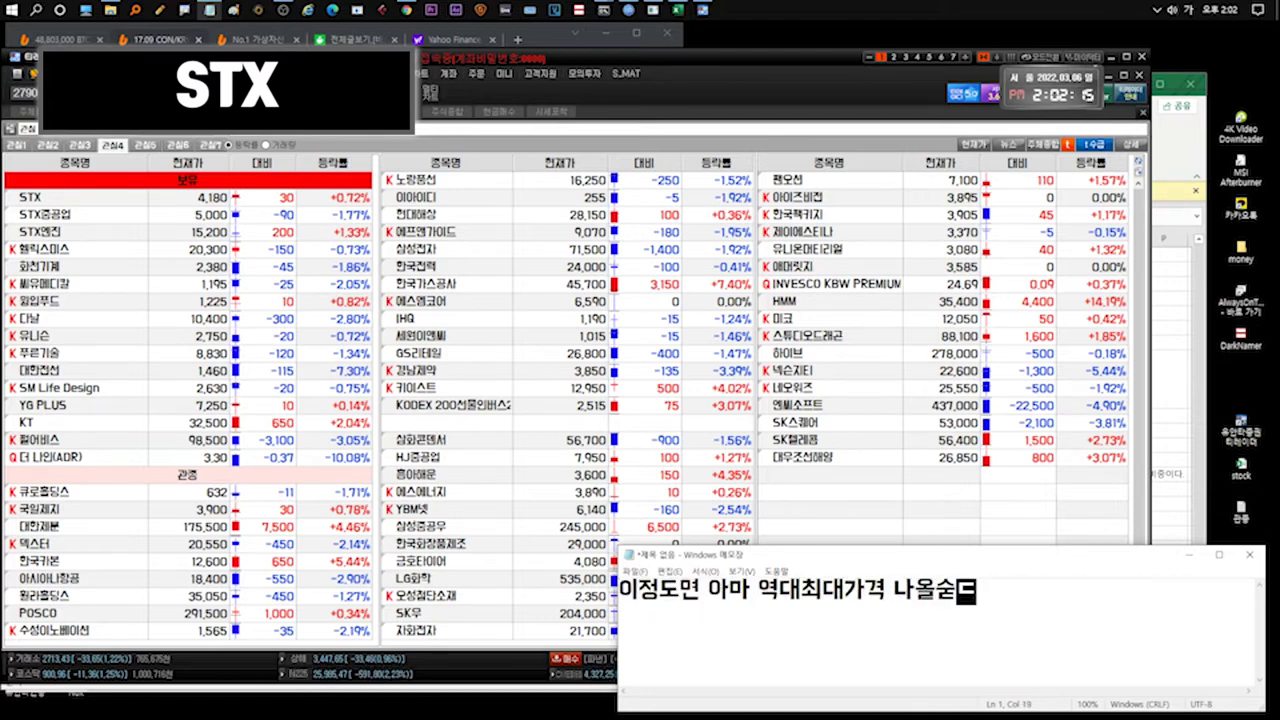
{"action": "type", "text": "도있는데"}
{"action": "key", "text": "Return"}
{"action": "type", "text": "대선이붕에 광물공사 (지금"}
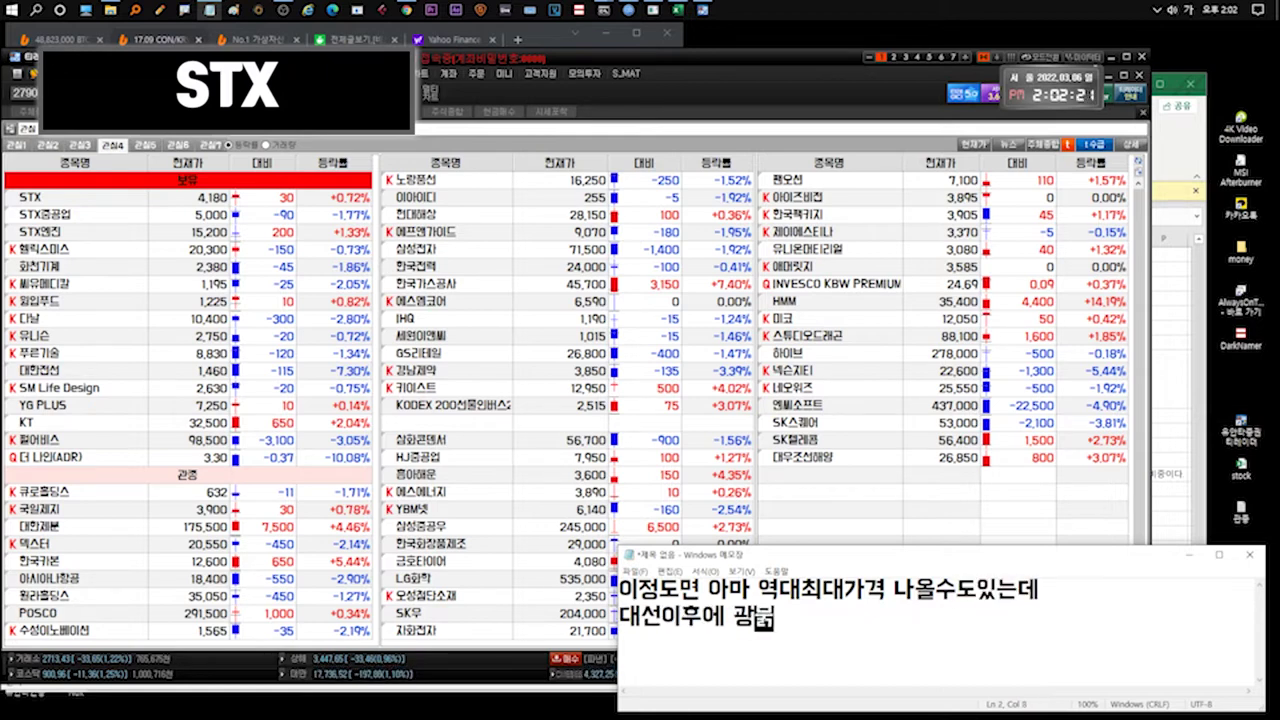
{"action": "type", "text": "까지 적자폭 "}
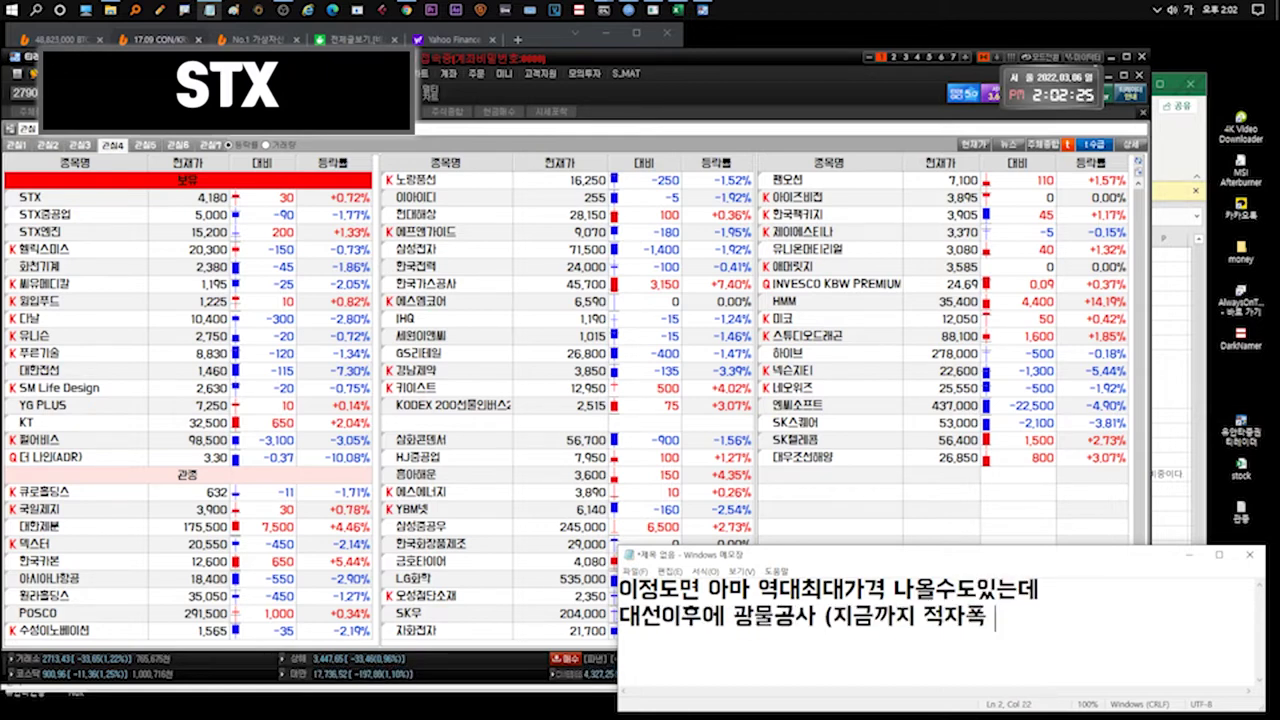
{"action": "type", "text": "미친듯크긴했는ㄷ)"}
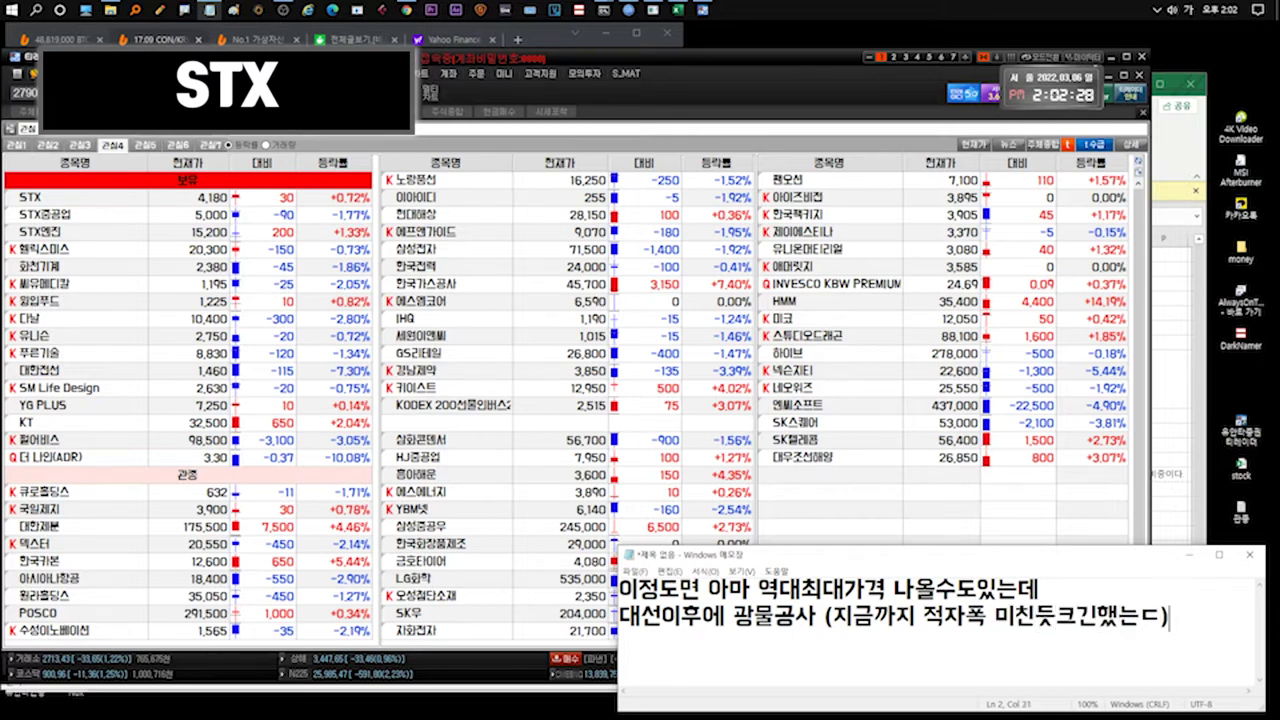
{"action": "key", "text": "ctrl+a"}
{"action": "key", "text": "BackSpace"}
Write the two-line note "광물공사쪽 매각 안하는수도?? 있습니다. 이번 대선이후" and "만약 매각 안하는방향으로가면!! 정부 추가지원금 +stx대호재!!", and clear it.
{"action": "type", "text": "광물공사쪽 매각 "}
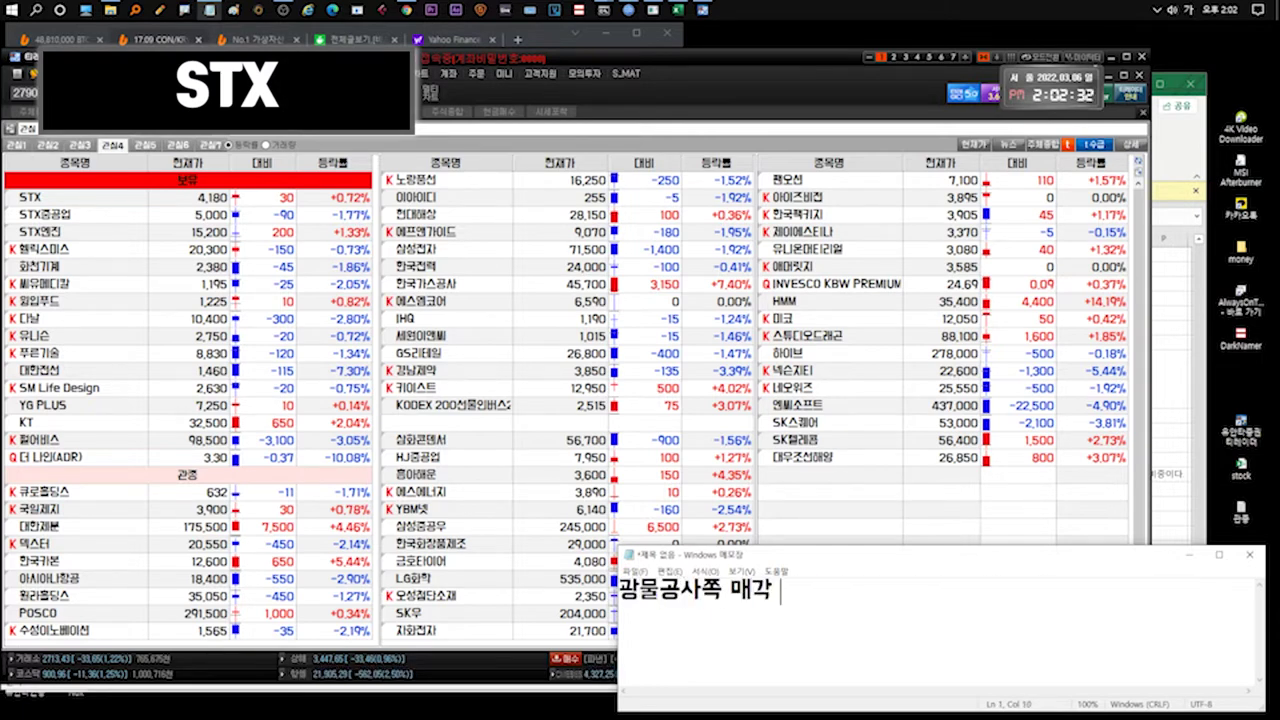
{"action": "type", "text": "안하근수도?? 있습니다. 이번 대선이무"}
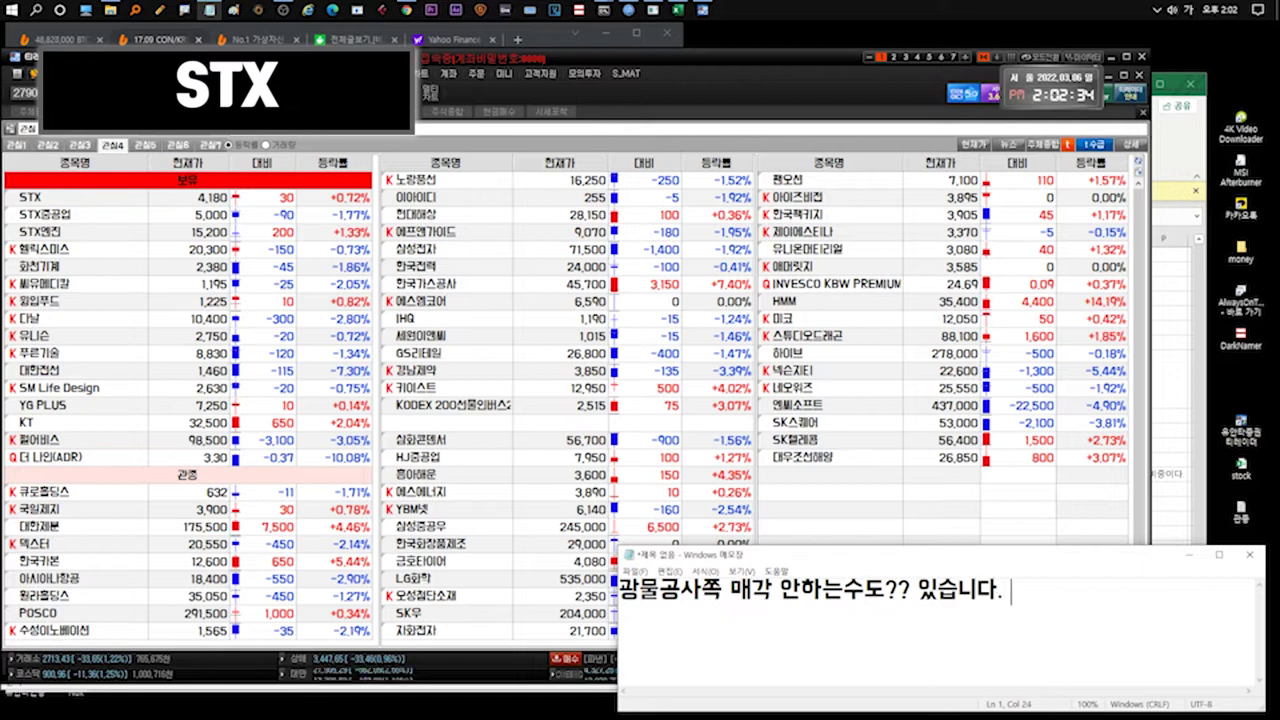
{"action": "key", "text": "Return"}
{"action": "type", "text": "만약 매기"}
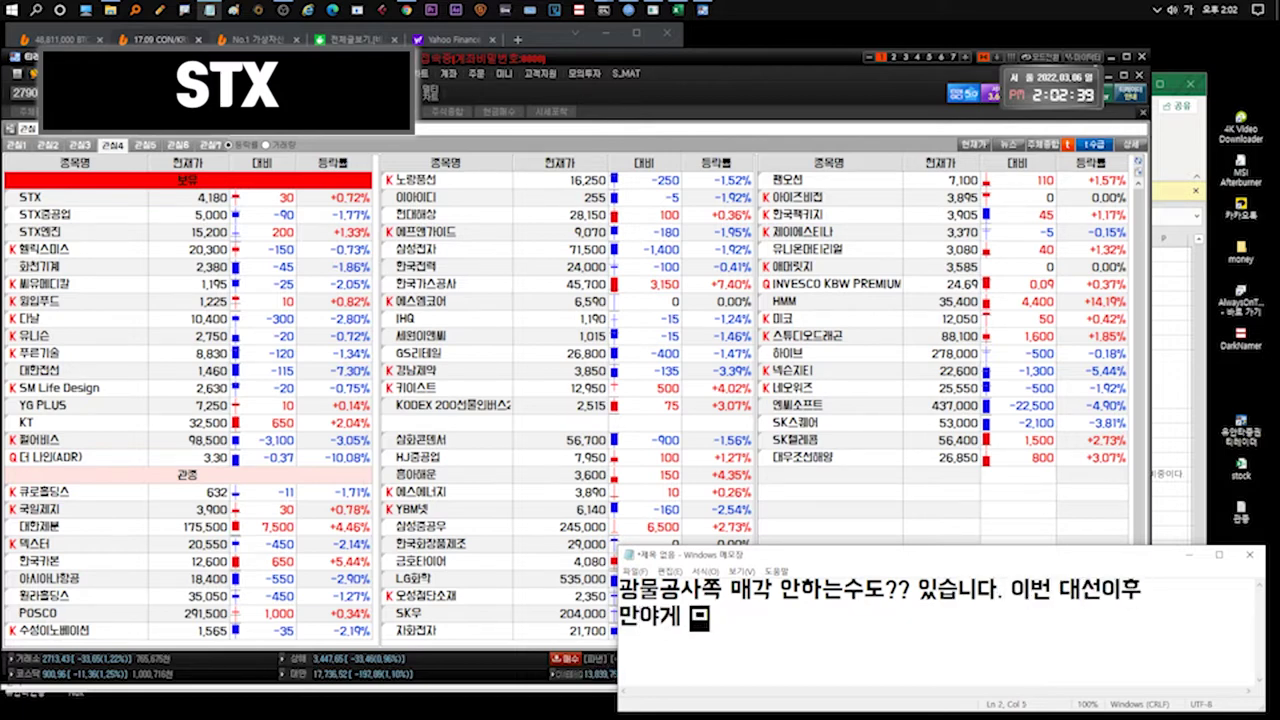
{"action": "type", "text": "각 안하는방향으"}
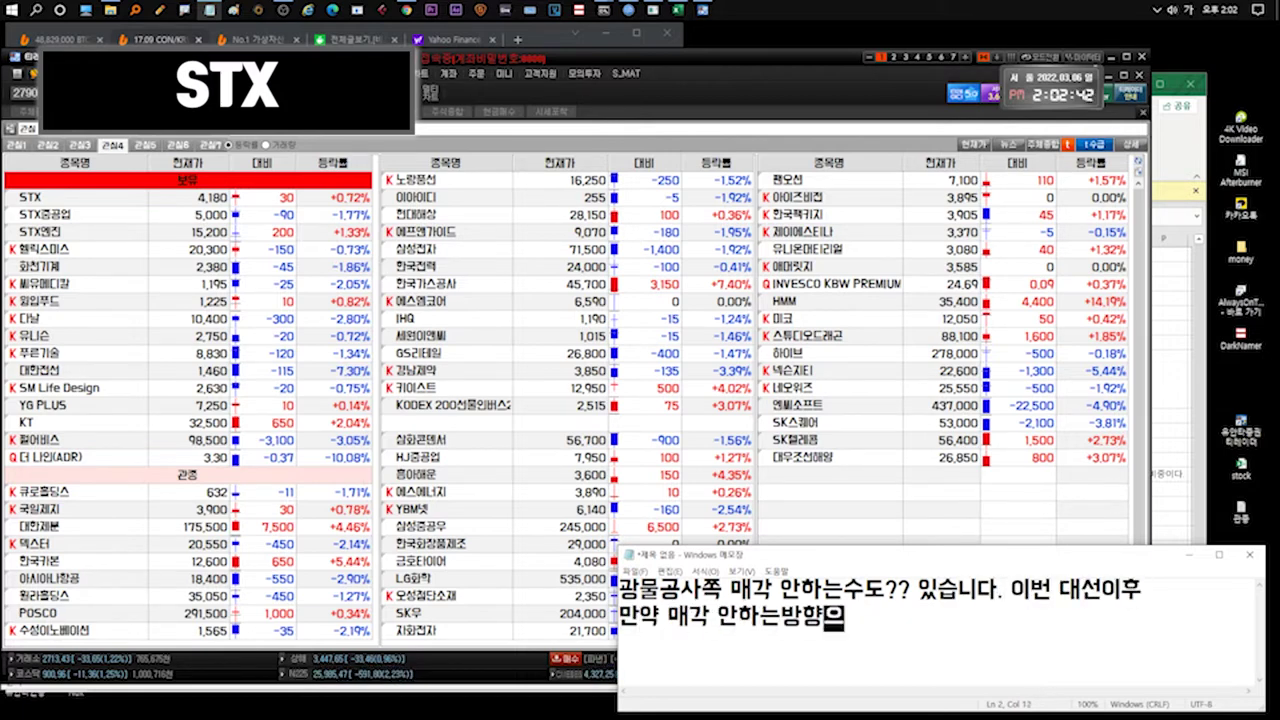
{"action": "type", "text": "로가면!! 정부 추가지원"}
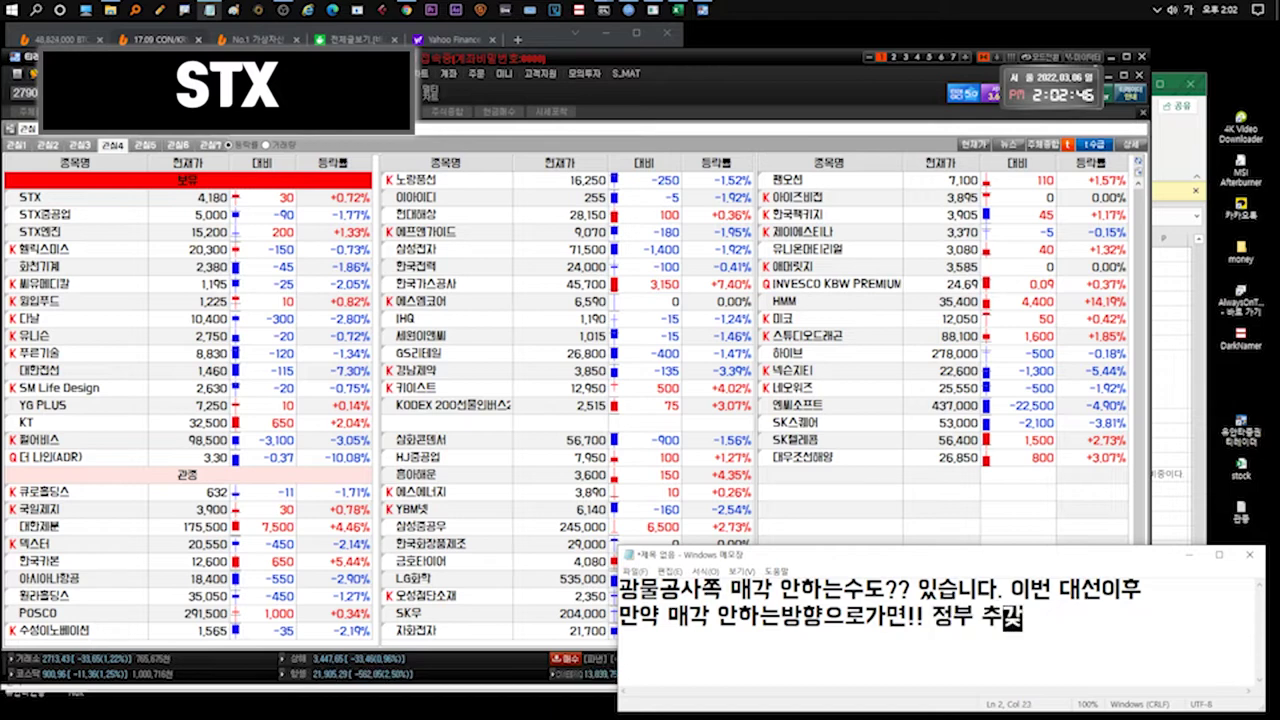
{"action": "type", "text": "금 +stx대호재!!"}
{"action": "key", "text": "ctrl+a"}
{"action": "key", "text": "BackSpace"}
Write the note "광물공사 피해책임은 누군가는 져야할텐데 그 얘기는 없어지겠죠?" and clear it.
{"action": "type", "text": "광ㅁ물공사 피해책임은 누군가는 잡"}
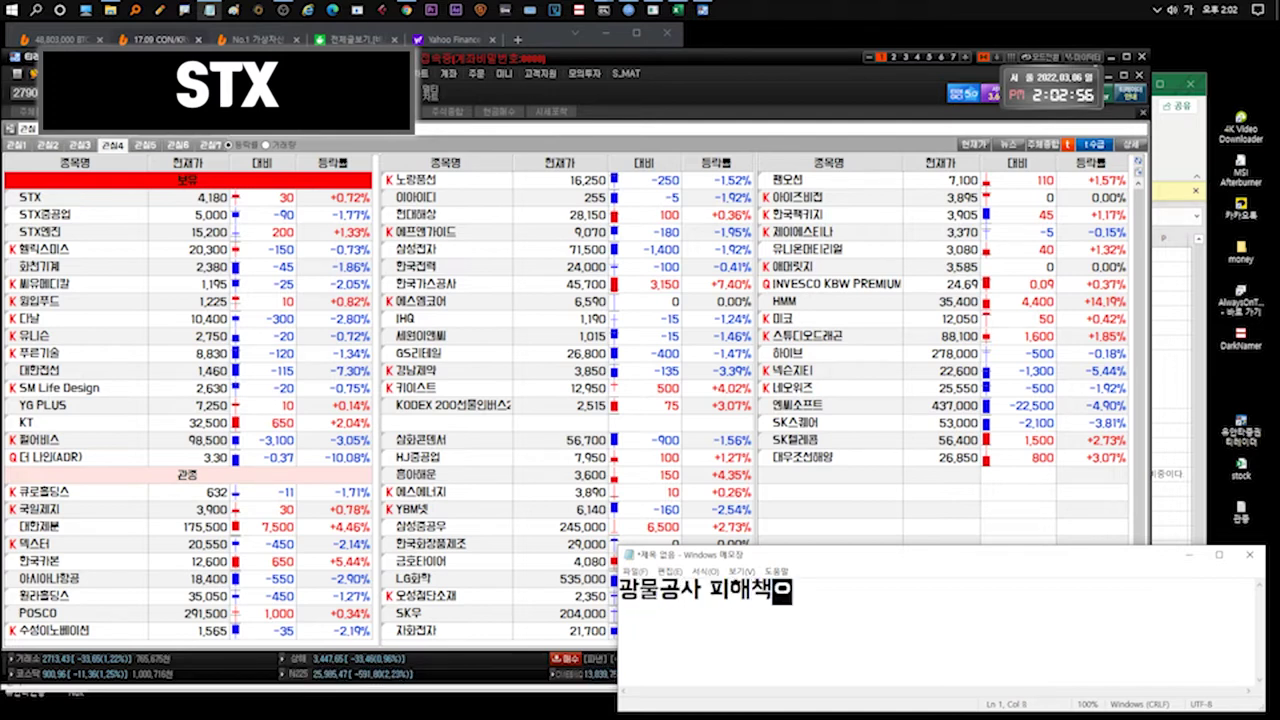
{"action": "type", "text": "야할텐데 "}
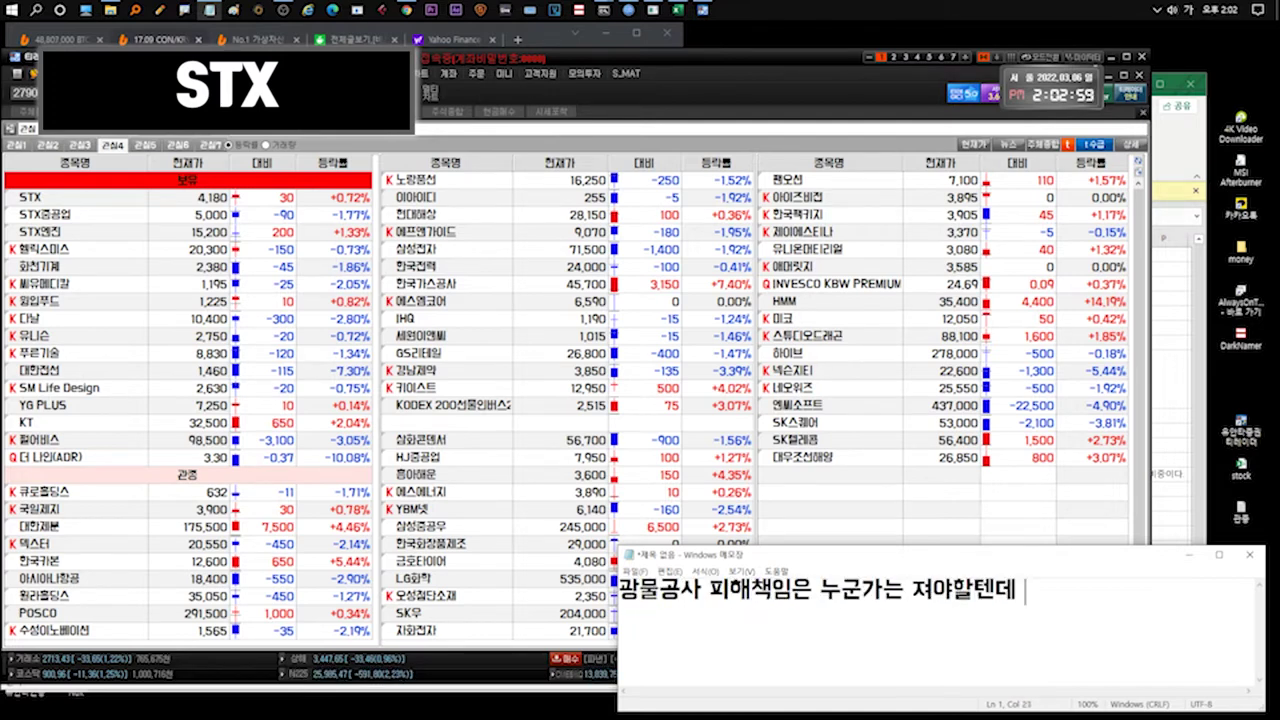
{"action": "type", "text": "그 얘기는 없ㅇ어지겠죠?"}
{"action": "key", "text": "ctrl+a"}
{"action": "key", "text": "BackSpace"}
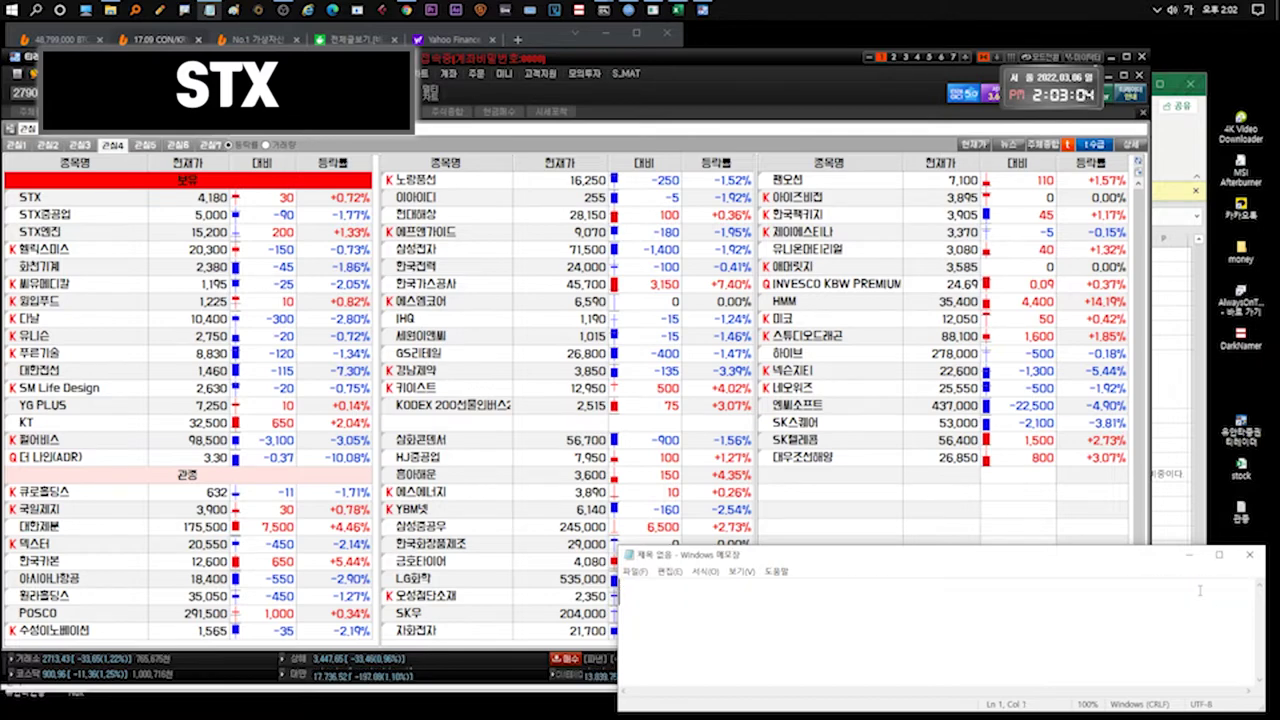
Switch to the Excel news log, open the stx sheet and select the 2.28 entry in cell B378.
{"action": "left_click", "coordinate": [1188, 172]}
{"action": "left_click", "coordinate": [127, 664]}
{"action": "left_click", "coordinate": [181, 427]}
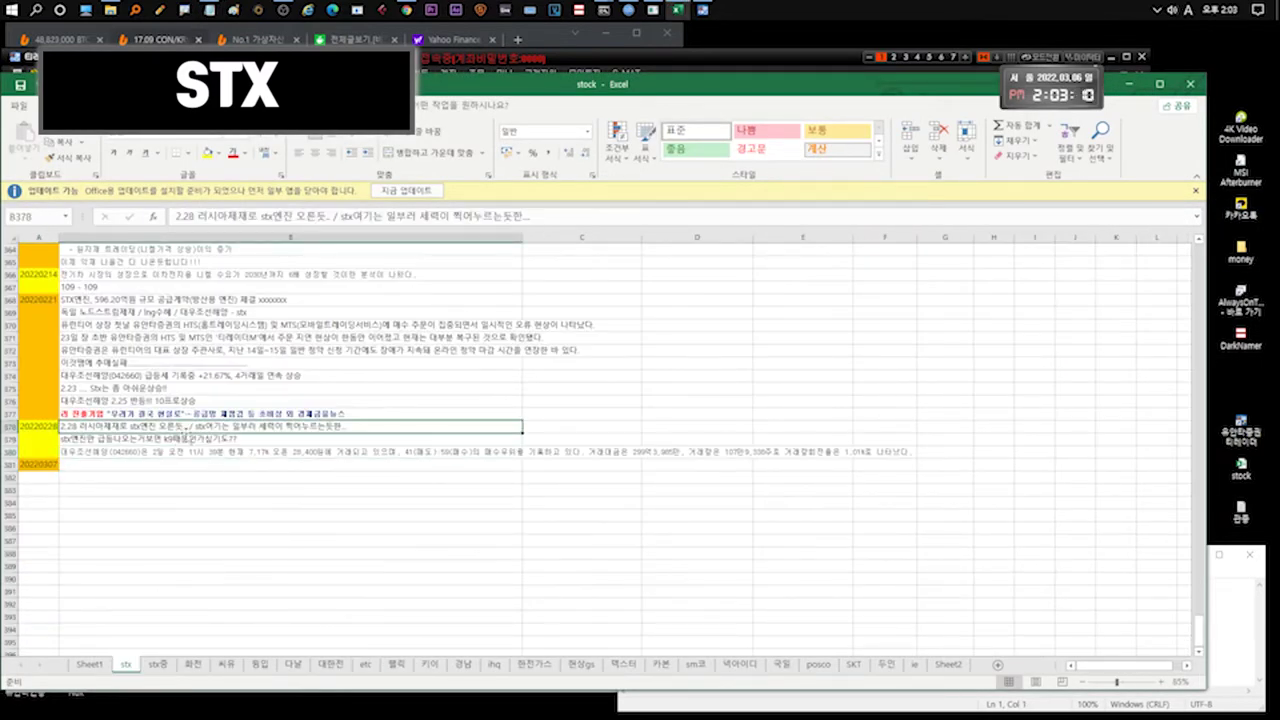
Return to Notepad, write "stx,중공업포함해서 일부러 누르고있습니다.." and "아직은 아닌가보죠!" on two lines, and clear the note.
{"action": "left_click", "coordinate": [1219, 598]}
{"action": "type", "text": "stx,중공업포함해서 일"}
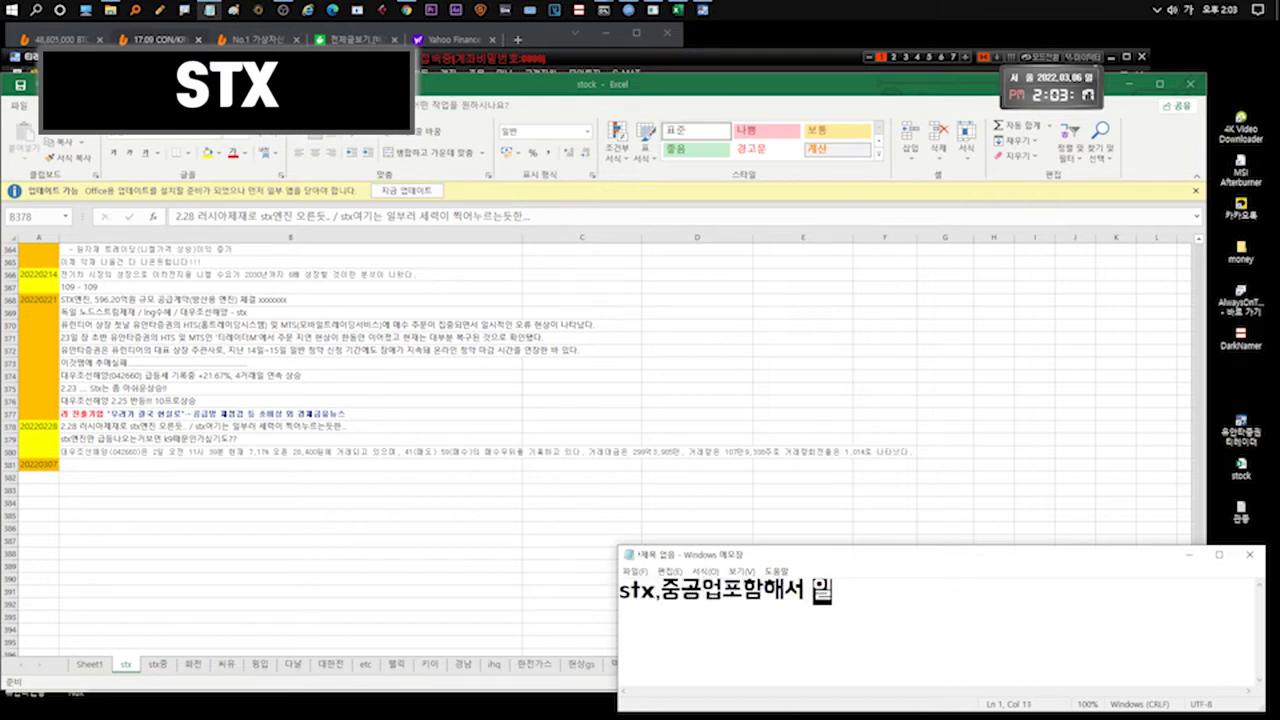
{"action": "type", "text": "부러 누르고있습니다.."}
{"action": "type", "text": "아직은 아"}
{"action": "type", "text": "닌가보죠!"}
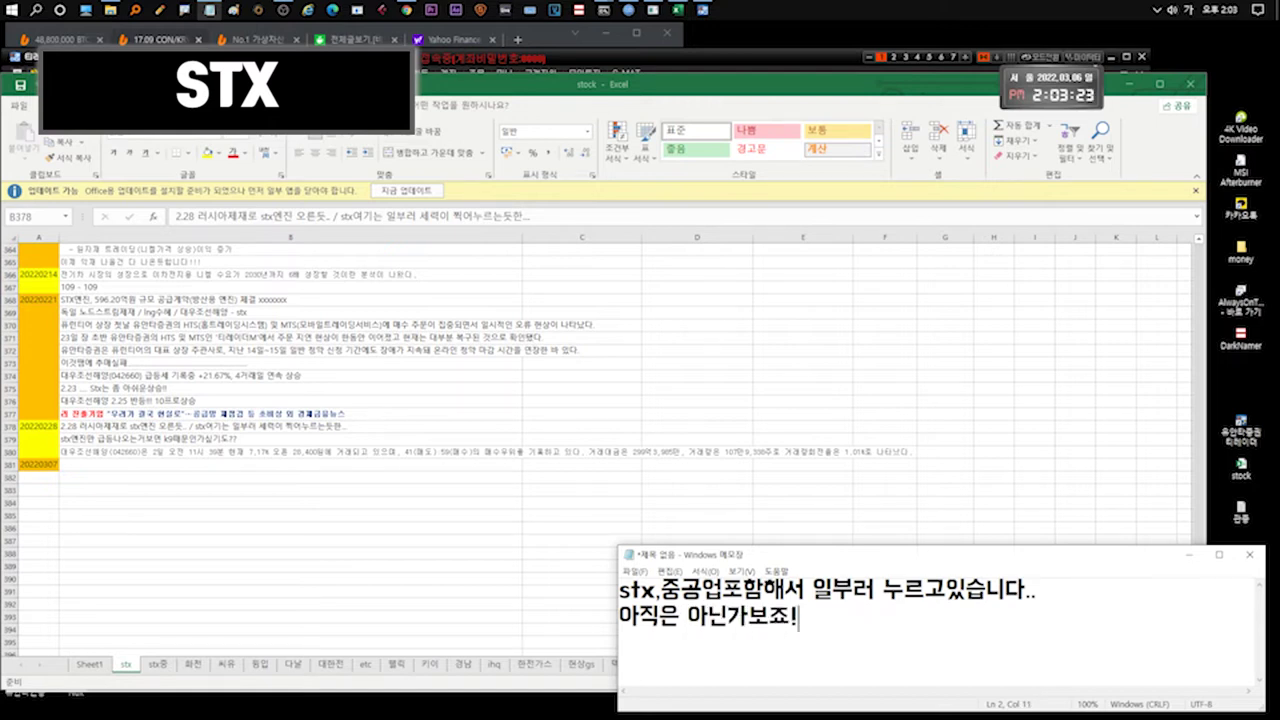
{"action": "key", "text": "ctrl+a"}
{"action": "key", "text": "BackSpace"}
Write the three-line note "stx엔진은 방산쪽 그리고 대우조선해양쪽수주 영향이있을테니 / 그걸로 올랐나싶은? 느낌도 있긴합니다. / 물론 엔진이 가장 .. 3형제중에서는 재무상태가 좋아서 그럴수도!" and clear it.
{"action": "type", "text": "stx엔진"}
{"action": "type", "text": "은 방산쪽 그리고 대우조선해양쪼"}
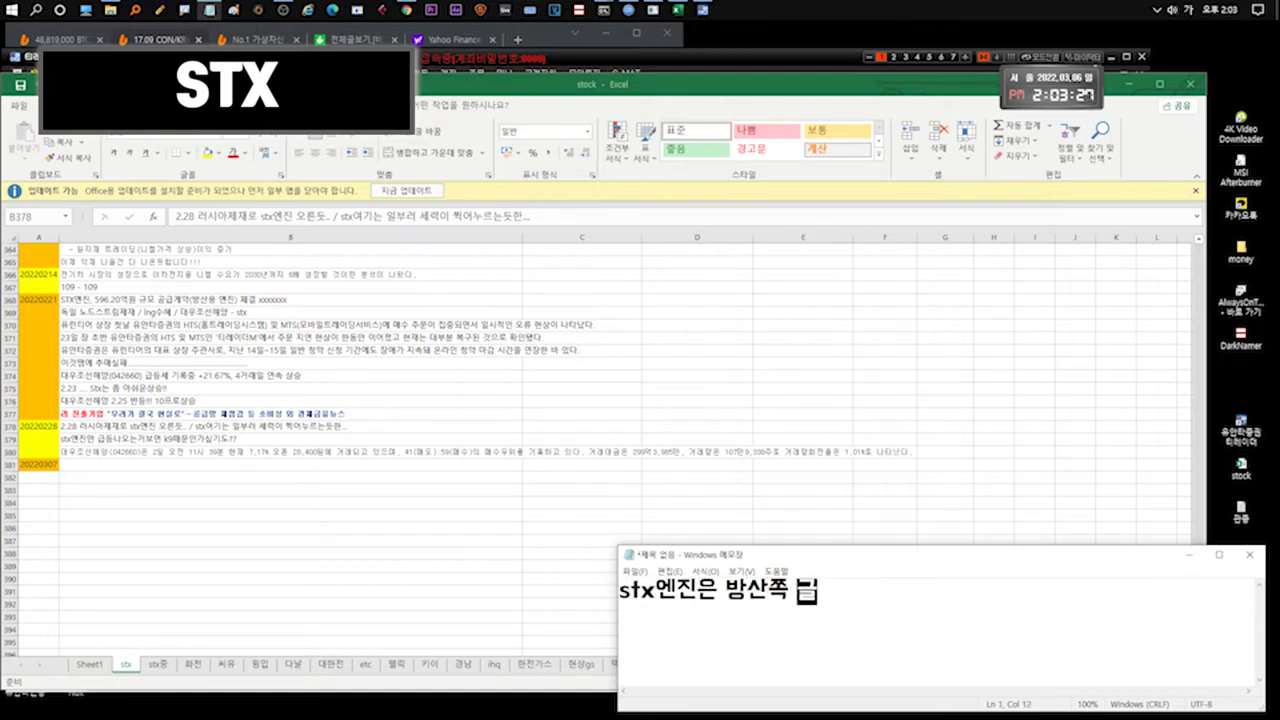
{"action": "type", "text": "수주 영향이있을테니"}
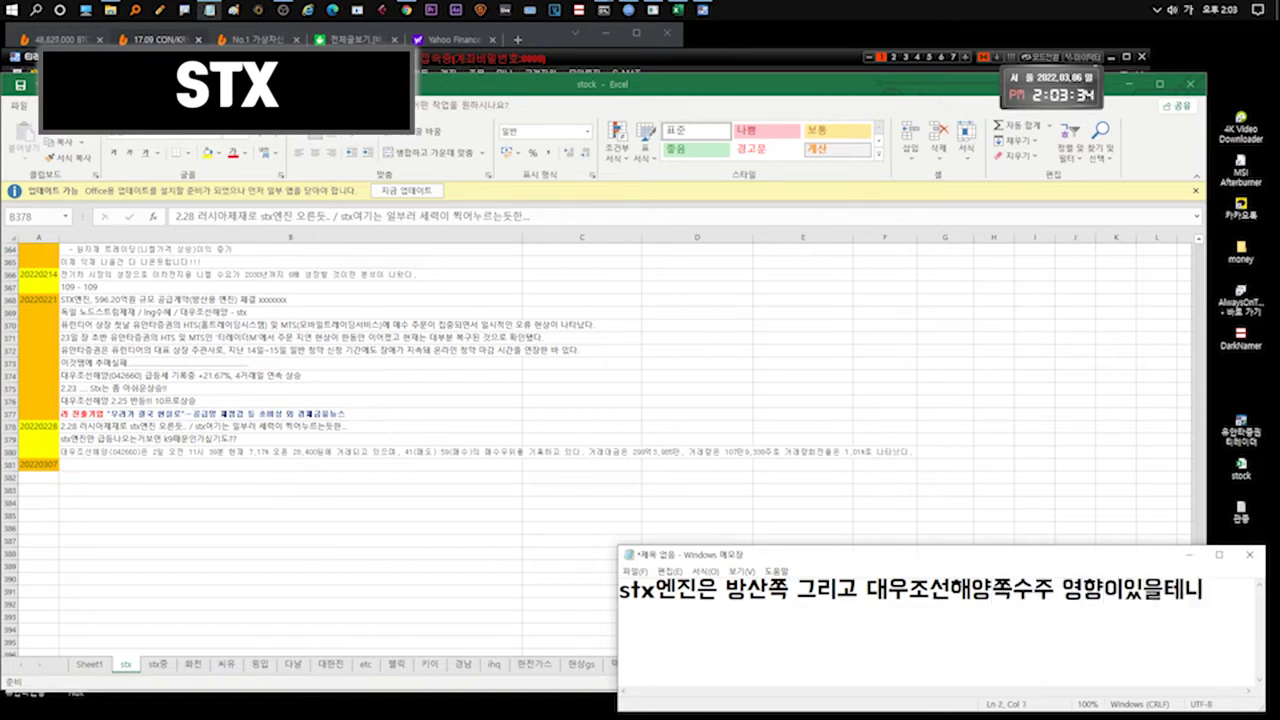
{"action": "type", "text": "그걸로 올랐나싶"}
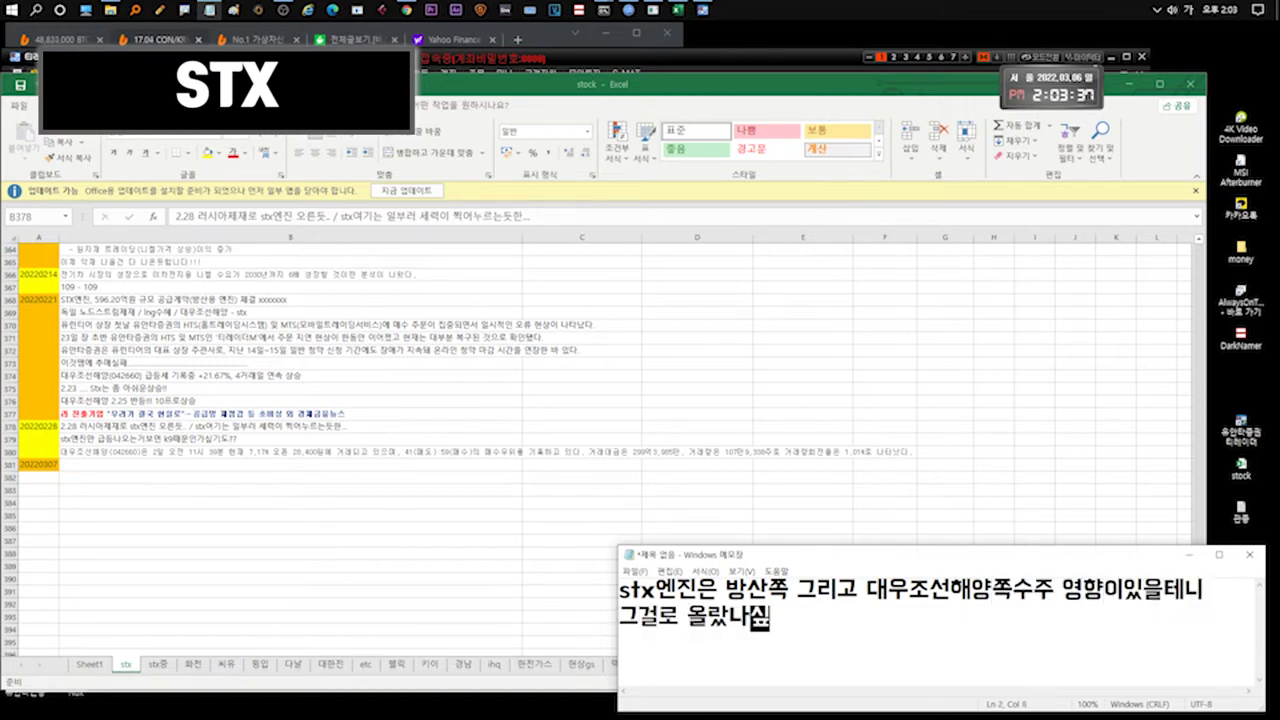
{"action": "type", "text": "은? 느낌도 있긴합니다."}
{"action": "key", "text": "Return"}
{"action": "type", "text": "물론 엔진이 가장 .."}
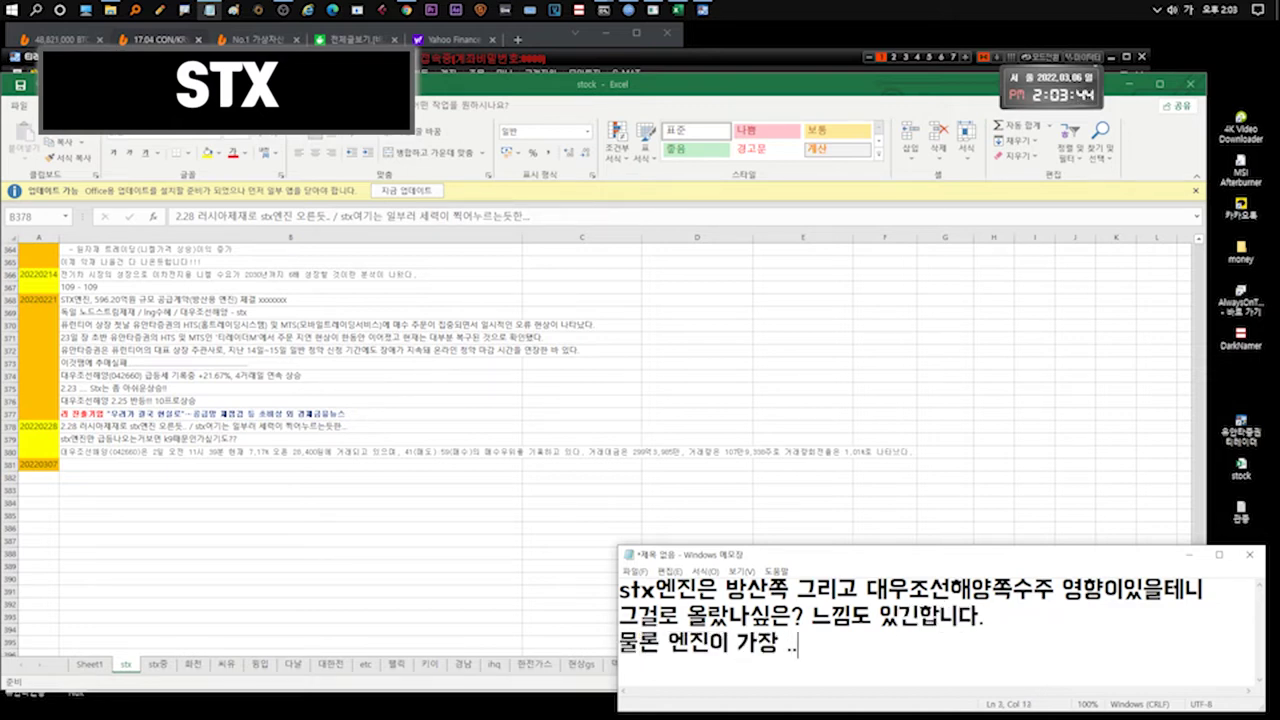
{"action": "type", "text": "형제중에서는 재무상태가 좋아서 그럴수도!"}
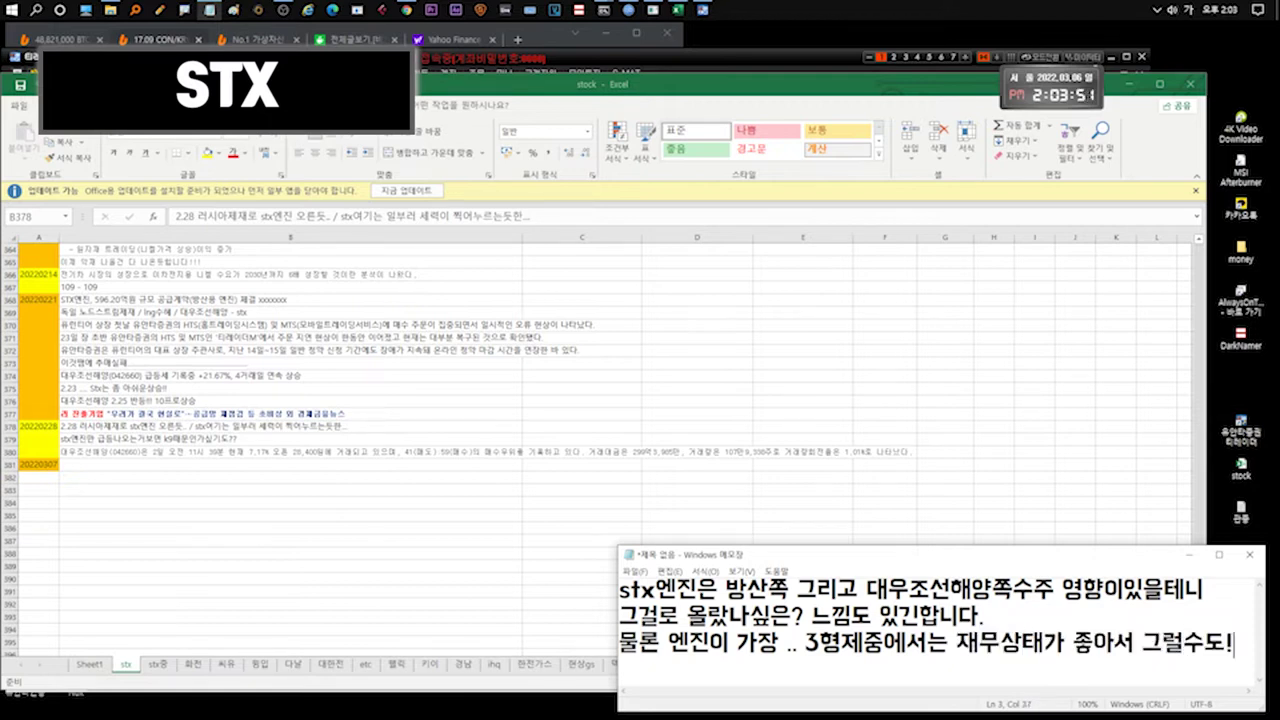
{"action": "key", "text": "ctrl+a"}
{"action": "key", "text": "BackSpace"}
Write the two-line note "대우조선해양도 같이보는게 좋습니다." and "다음주....도 역시 예측불가로보는게맞고!!", and clear it.
{"action": "type", "text": "대우조선해양도 같이보급"}
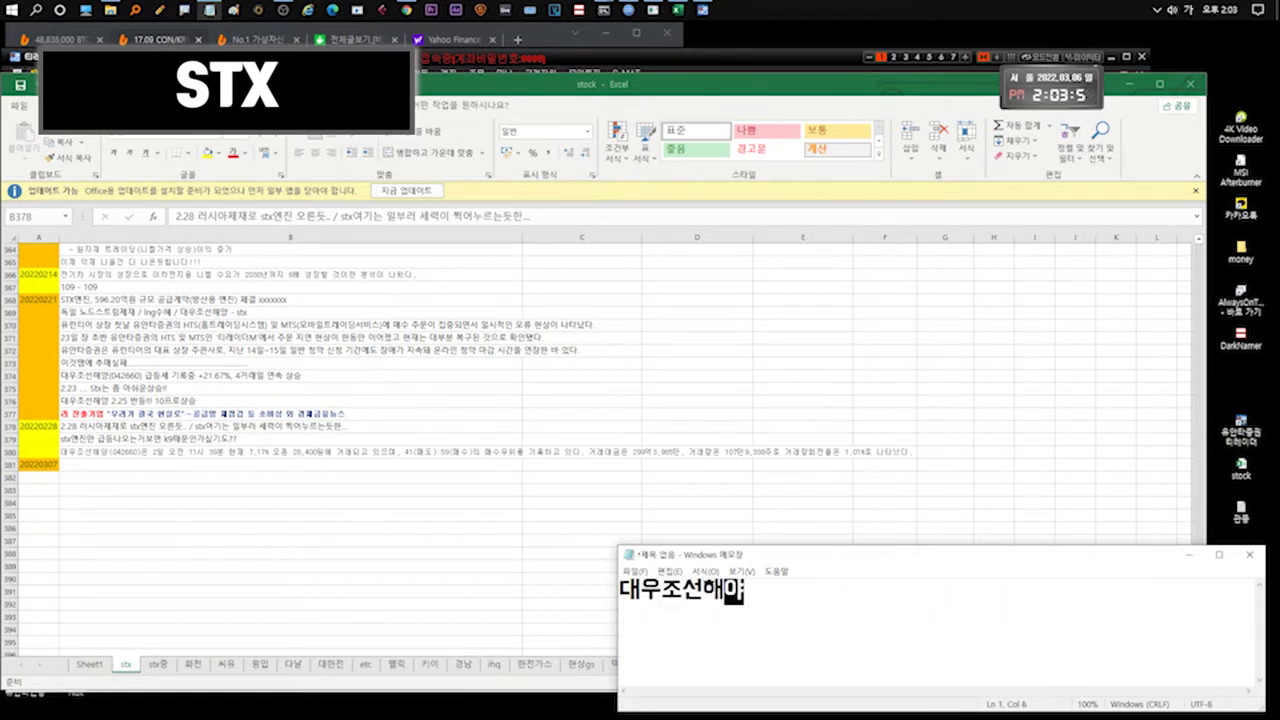
{"action": "type", "text": "는게 좋습니다."}
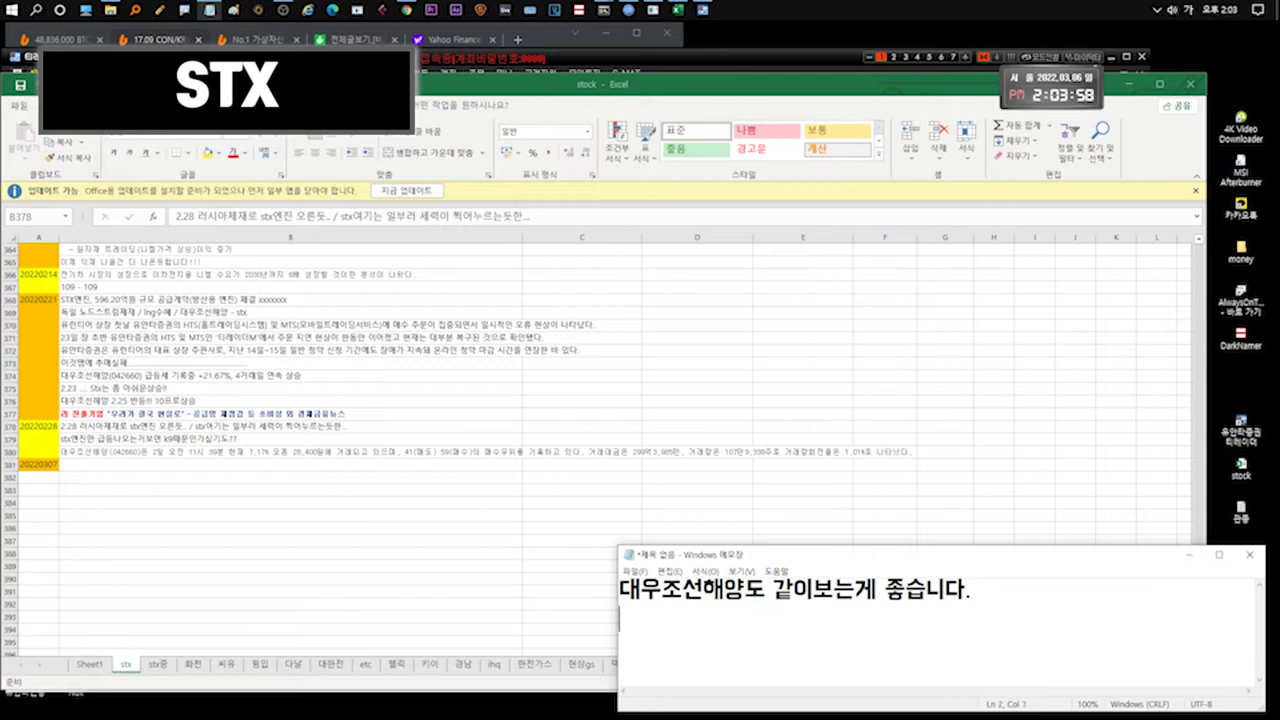
{"action": "type", "text": "다음주...."}
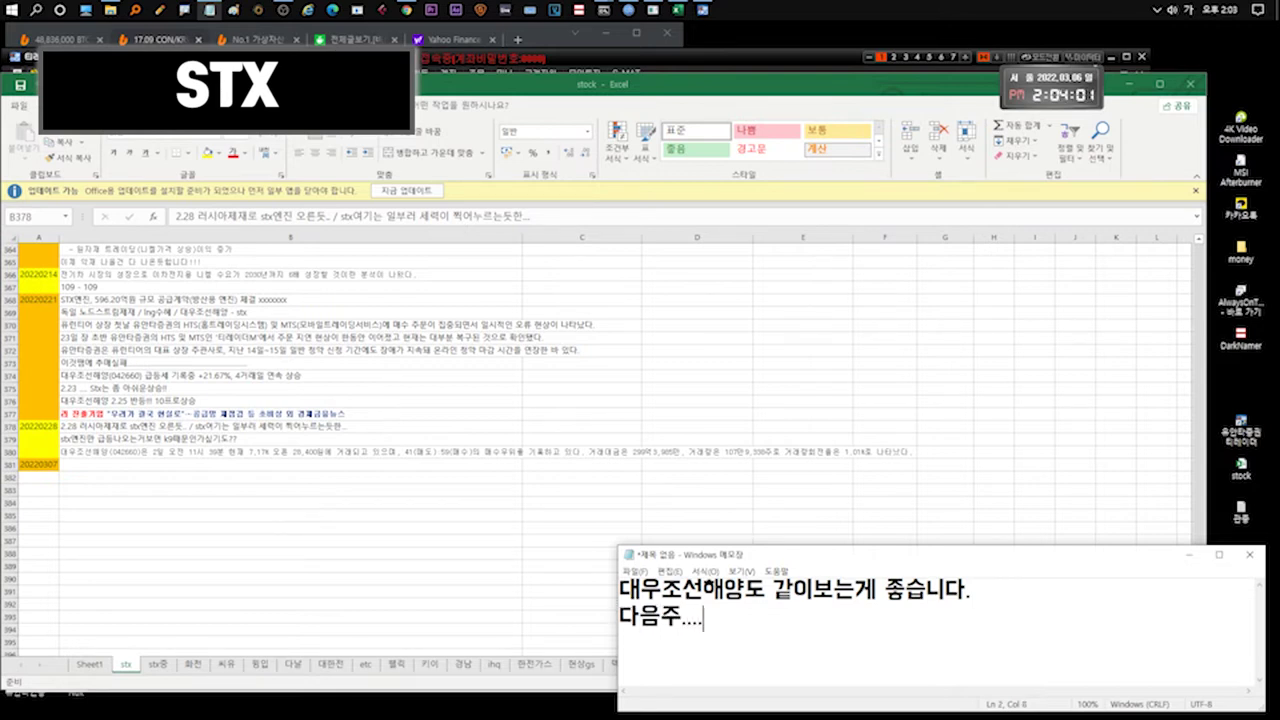
{"action": "type", "text": "도 역시 예측불가로보"}
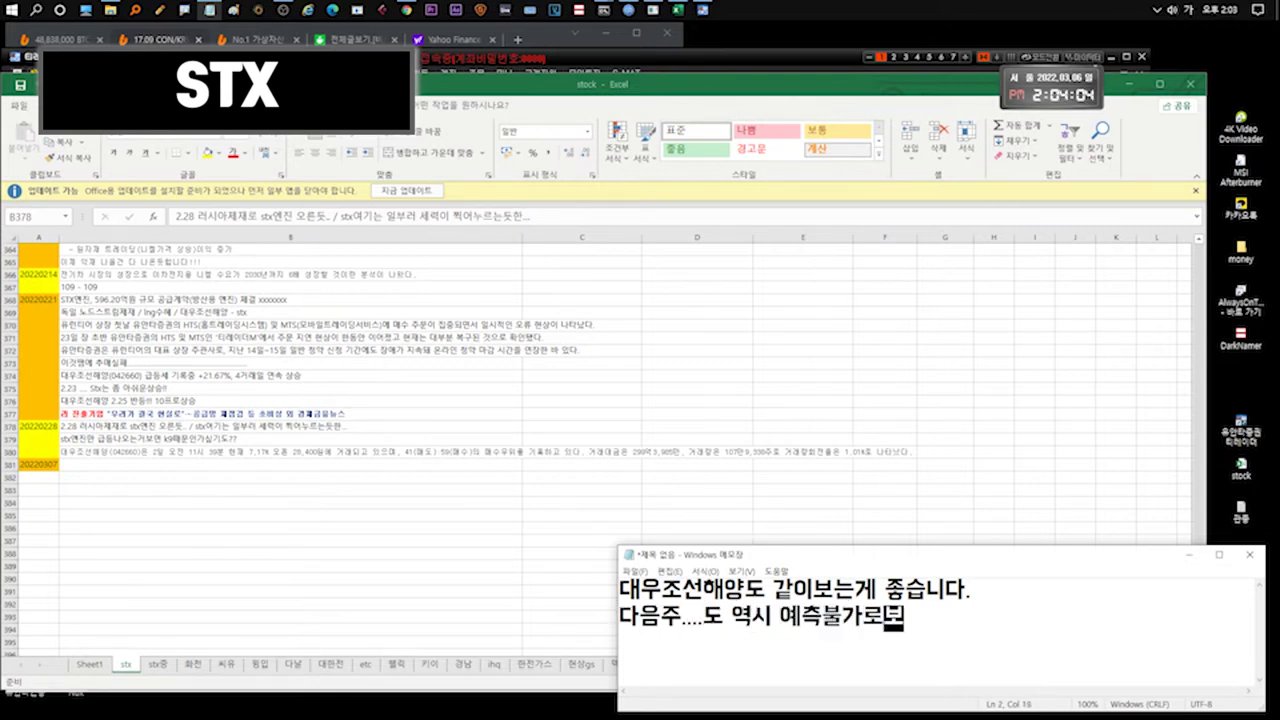
{"action": "type", "text": "는게맞고!!"}
{"action": "key", "text": "ctrl+a"}
{"action": "key", "text": "ctrl+x"}
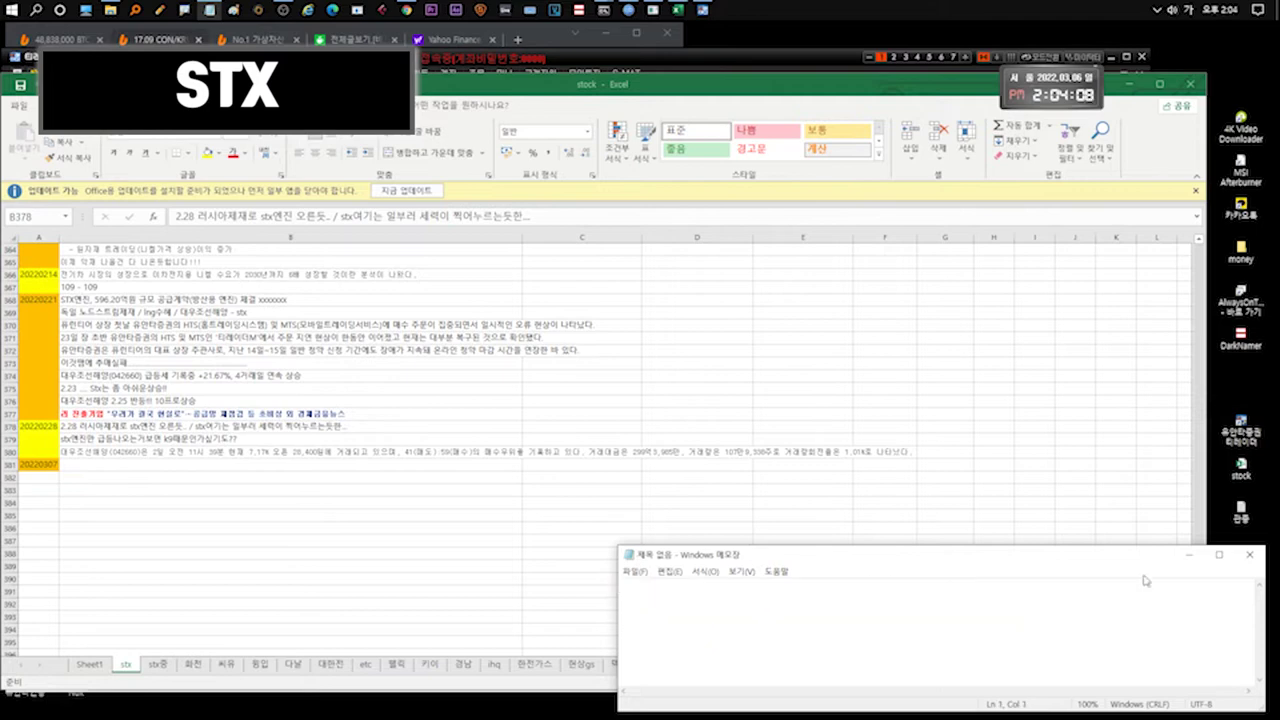
Switch to the trading program, open the STX chart from the watchlist and widen it to show the longer price history.
{"action": "left_click", "coordinate": [505, 57]}
{"action": "double_click", "coordinate": [92, 200]}
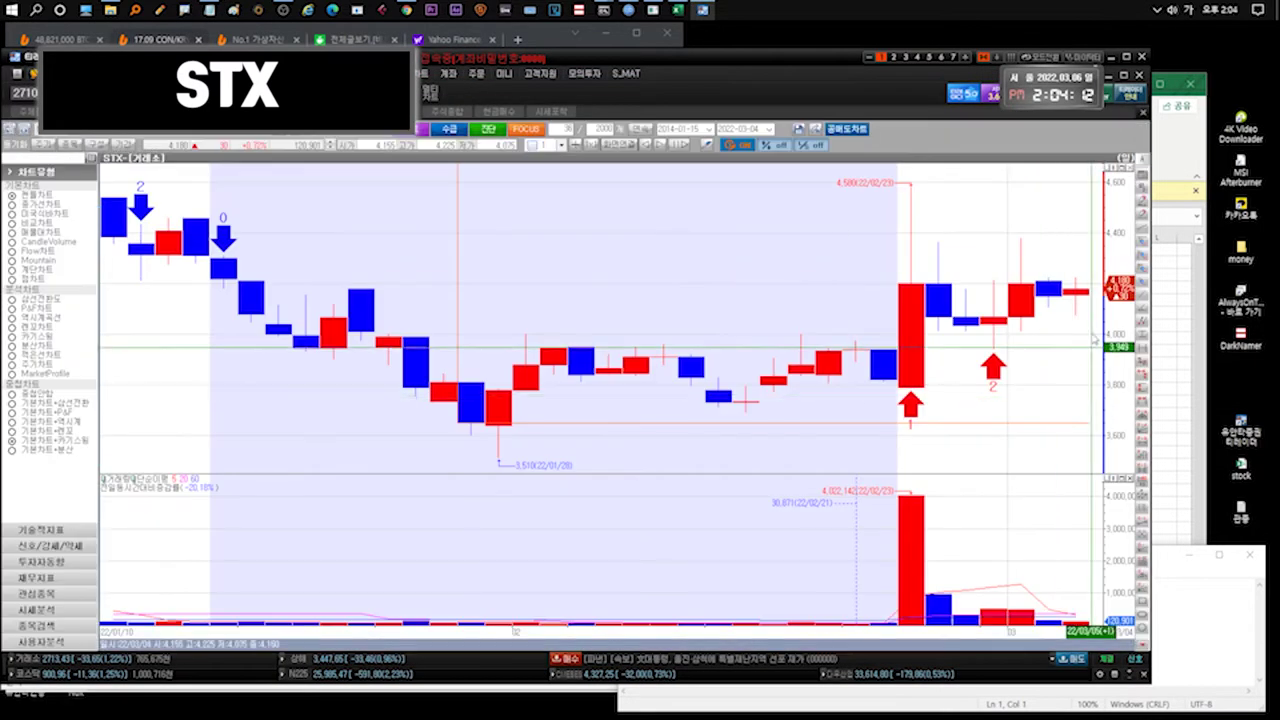
{"action": "scroll", "coordinate": [895, 255], "scroll_direction": "down", "scroll_amount": 5}
Return to Notepad and write "차트로는 나쁠것없고.. 러시아전쟁이슈로 덕을보고? 있는부분도" and "있긴합니다만 실적발표이후에 좀 오르고" on two lines.
{"action": "left_click", "coordinate": [1178, 592]}
{"action": "type", "text": "차트로는 나쁠이"}
{"action": "type", "text": "없고.. 러시아전쟁이"}
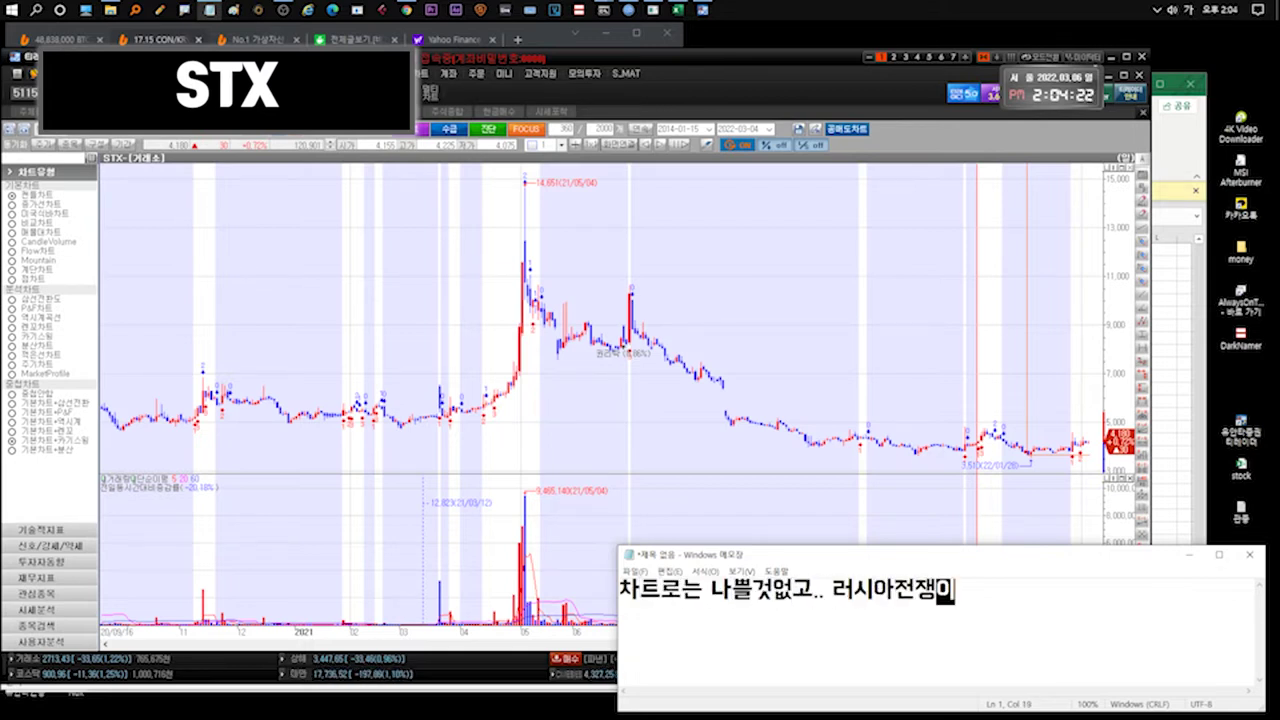
{"action": "type", "text": "슈로 덕을보고? 있는"}
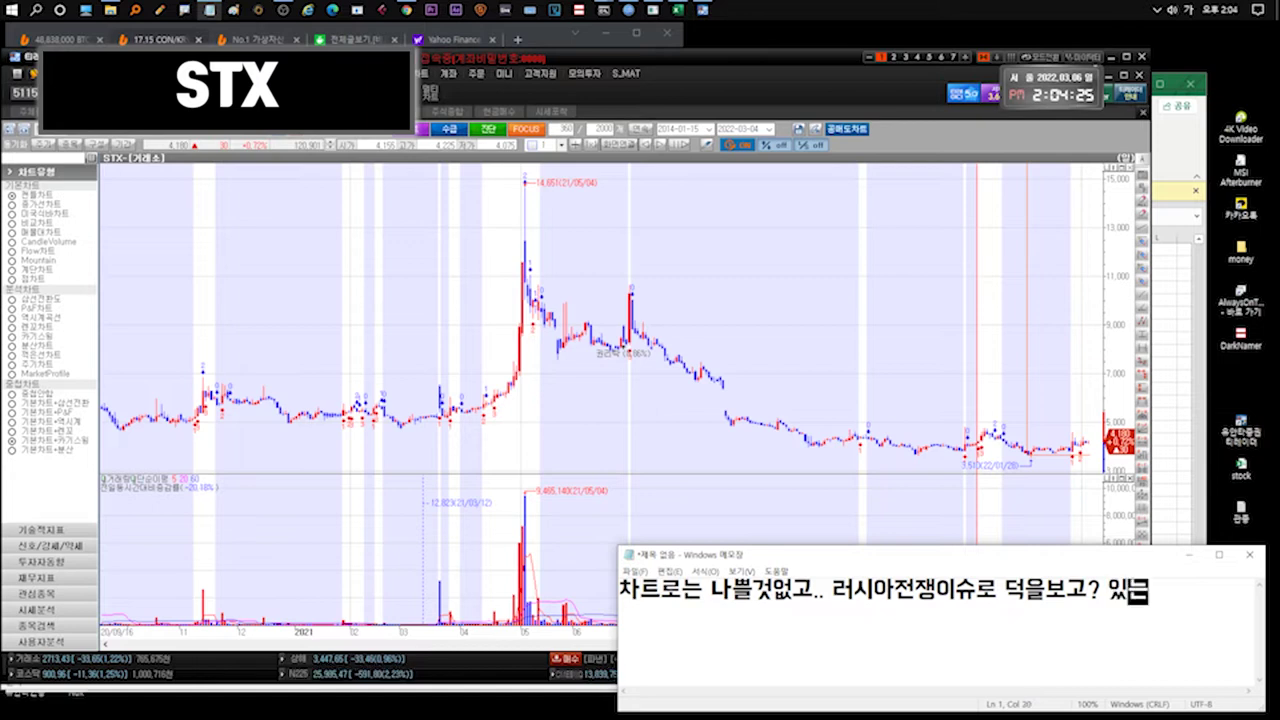
{"action": "type", "text": "부분도있긴합니다만"}
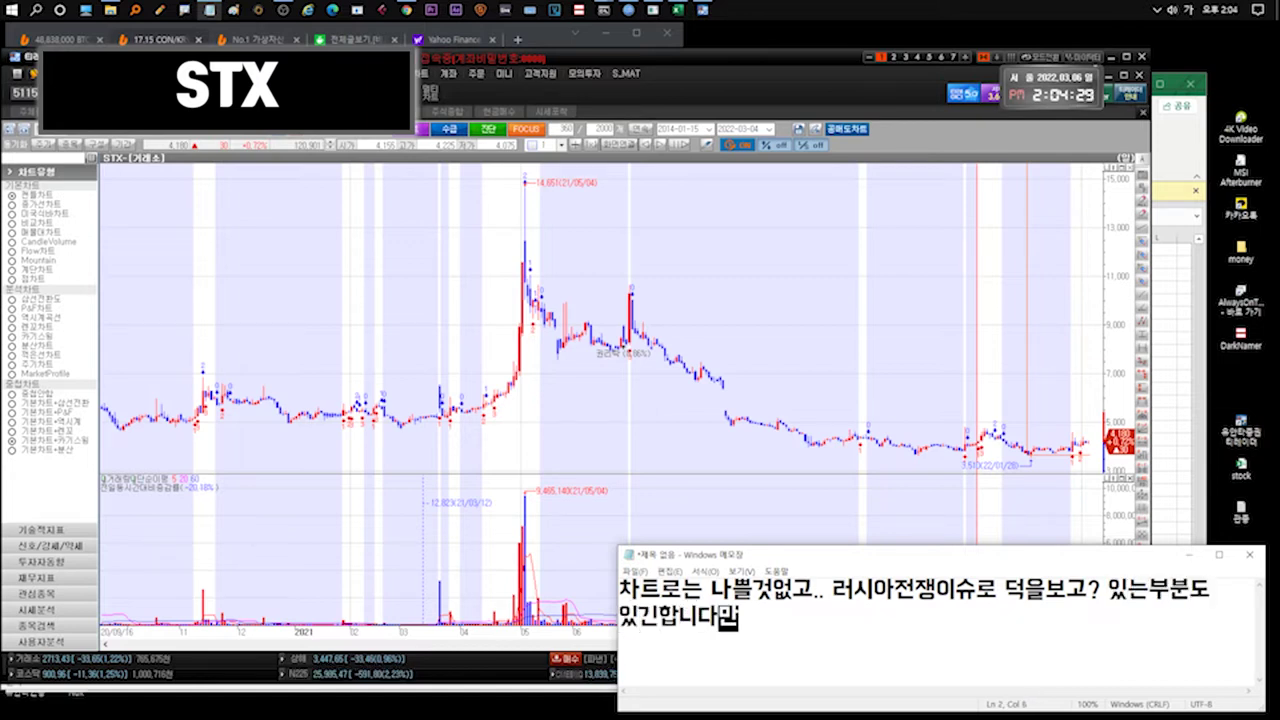
{"action": "type", "text": " 실적발표이넘에 좀 오르고"}
{"action": "type", "text": "1분기 시"}
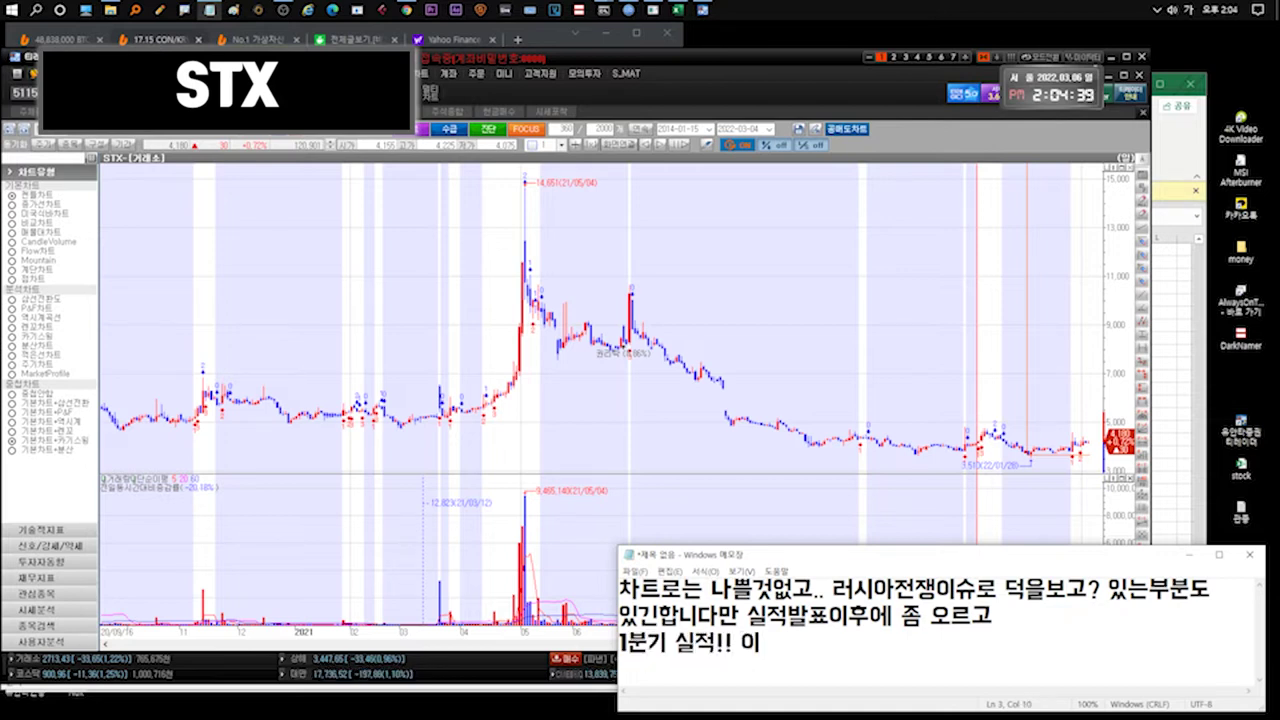
{"action": "type", "text": "적!! 여기까지 나와"}
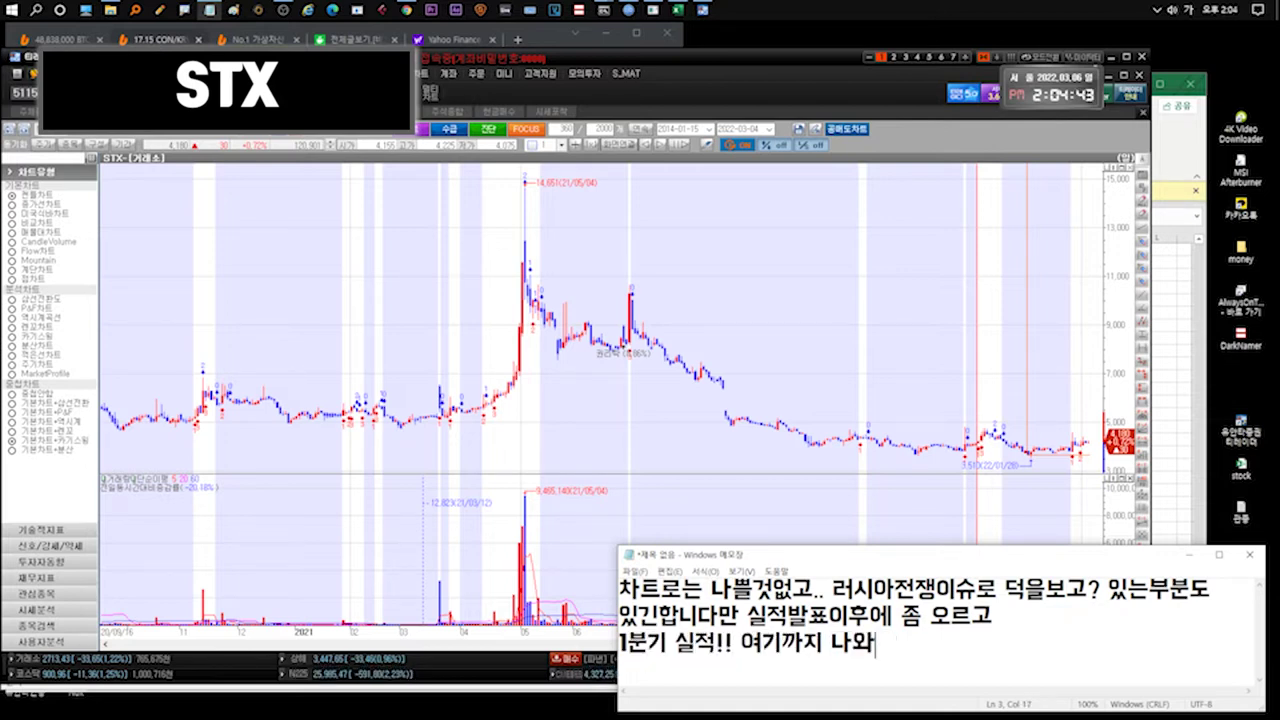
{"action": "type", "text": "줘야(안정적으로보려면 2분기매주"}
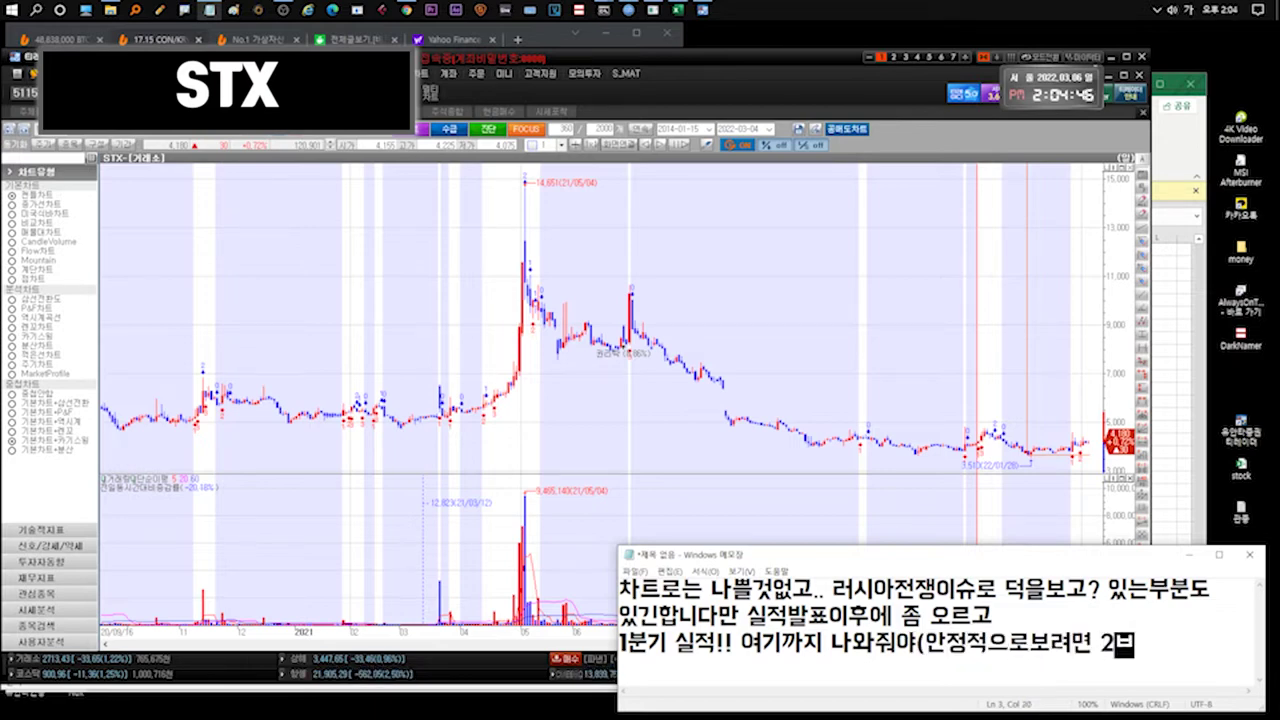
{"action": "type", "text": "러시아와 엮여"}
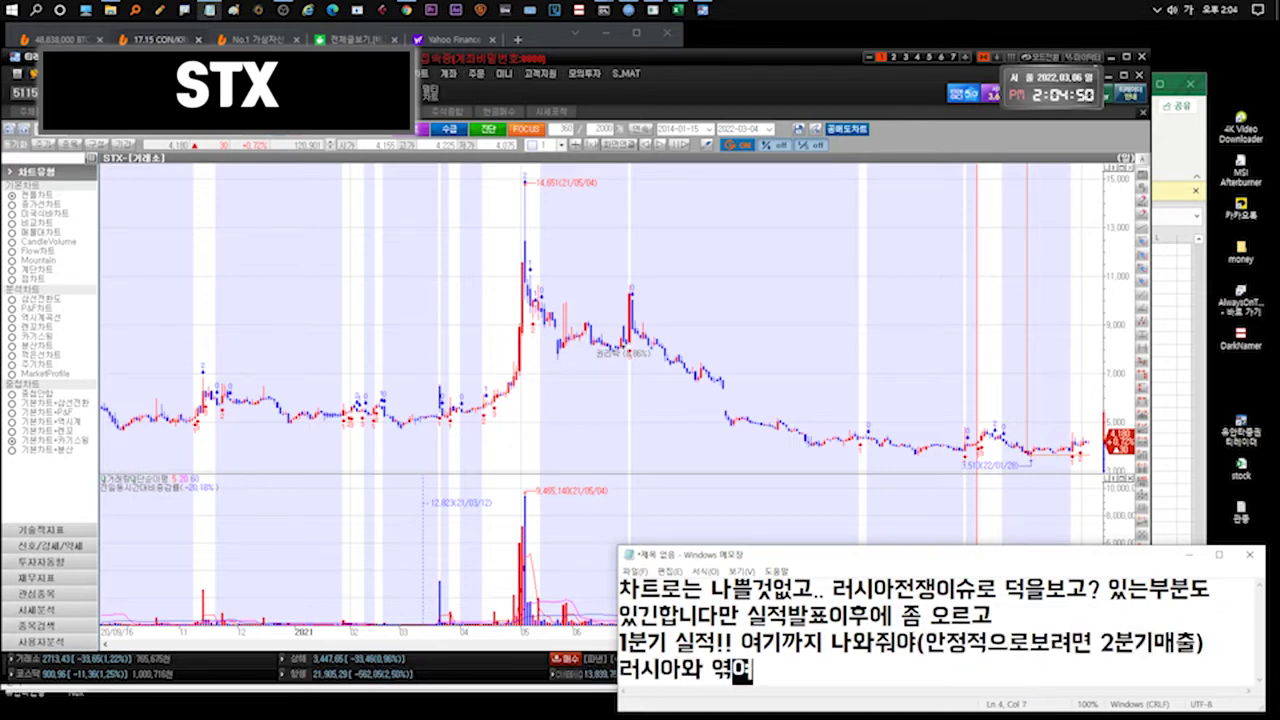
{"action": "type", "text": "있는부분도 있기때문에~"}
Add the lines "1분기 실적!! 여기까지 나와줘야(안정적으로보려면 2분기매출)" and "러시아와 엮여있는부분도 있기때문에~", and select the whole note for replacement.
{"action": "key", "text": "ctrl+a"}
Write the three-line note "... 매출이 어떻게 연결될지 잘봐야합니다. / 석탄도 러시아산(계약대로라면 끝났어야되는거죠) / 공시도 없고 내용도없어서 알수없는상황!!" and select it all for replacement.
{"action": "type", "text": "... 매출이 어떻게 연결될지 자"}
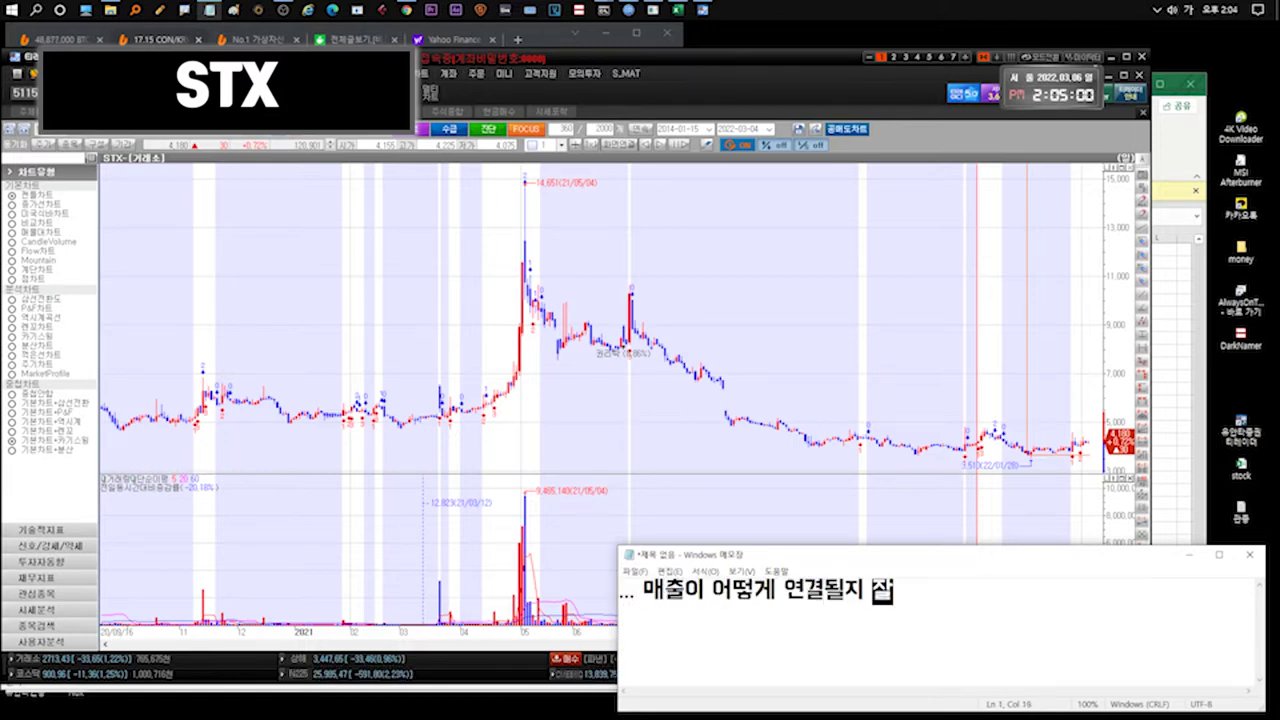
{"action": "type", "text": "ㄹ봐야합니다."}
{"action": "key", "text": "Return"}
{"action": "type", "text": "석탄도 ㅌ"}
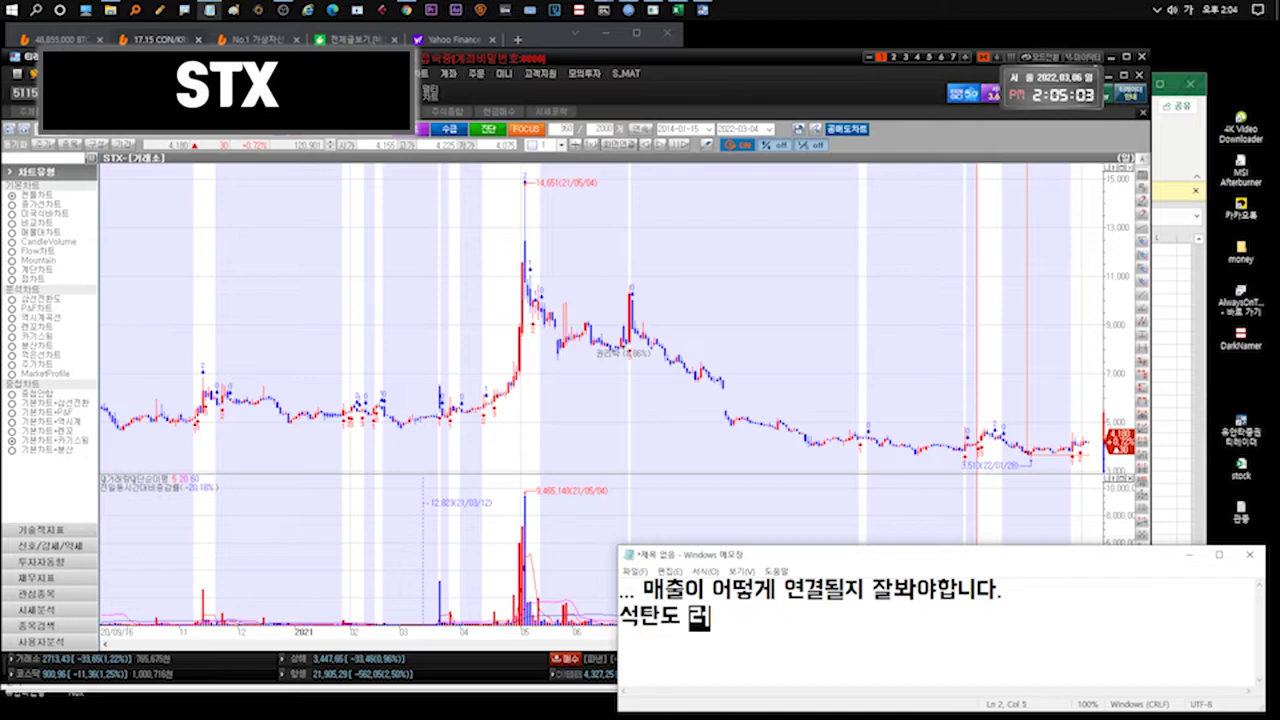
{"action": "type", "text": "ㅓ시아저"}
{"action": "type", "text": "(계약대로라"}
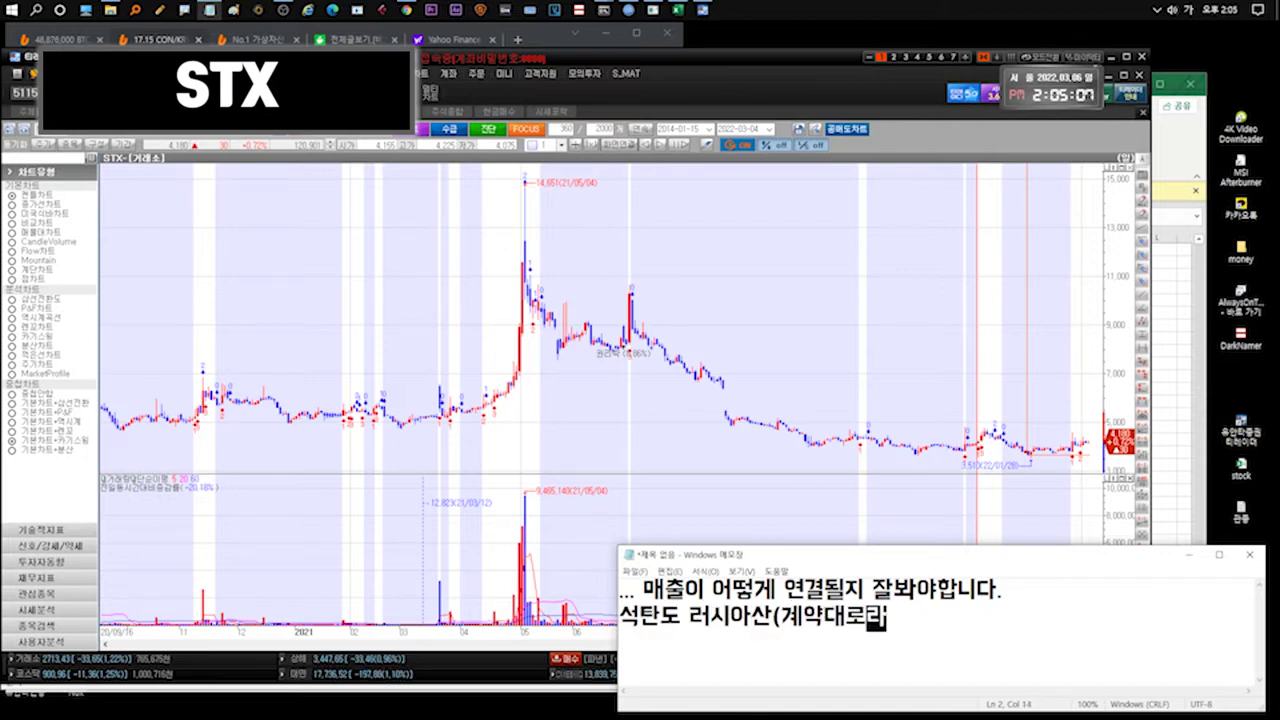
{"action": "type", "text": "면 끝났엉ㅑ되는거죠)"}
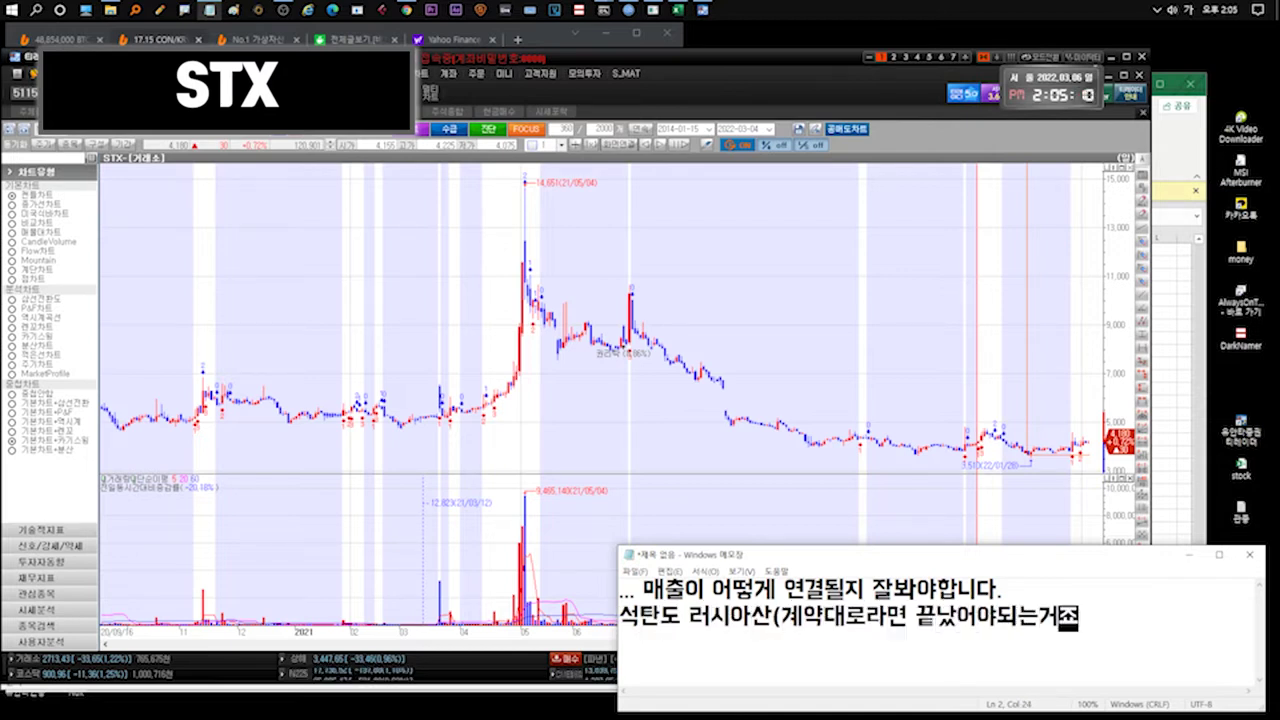
{"action": "key", "text": "Return"}
{"action": "type", "text": "공시도 없고 "}
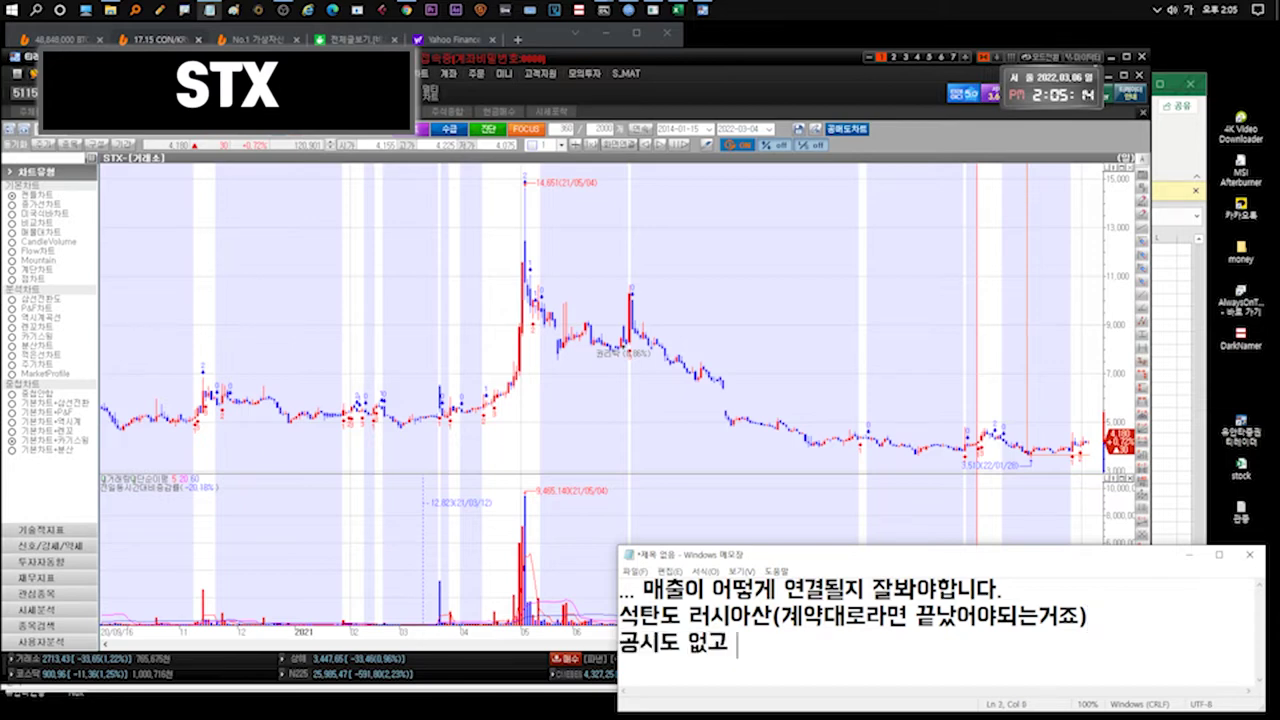
{"action": "type", "text": "내용도없어서 알수없는상황!!"}
{"action": "key", "text": "ctrl+a"}
Write the three-line note "그리고 lpg도 러시아쪽(중-러) ... / 러시아 사업이 어느정도 되고있어서.... / 사실 어떻게보면 stx입장에서는 악재가 하나 생긴!!!!!" and clear it.
{"action": "type", "text": "그림고 lpg도 러시아석"}
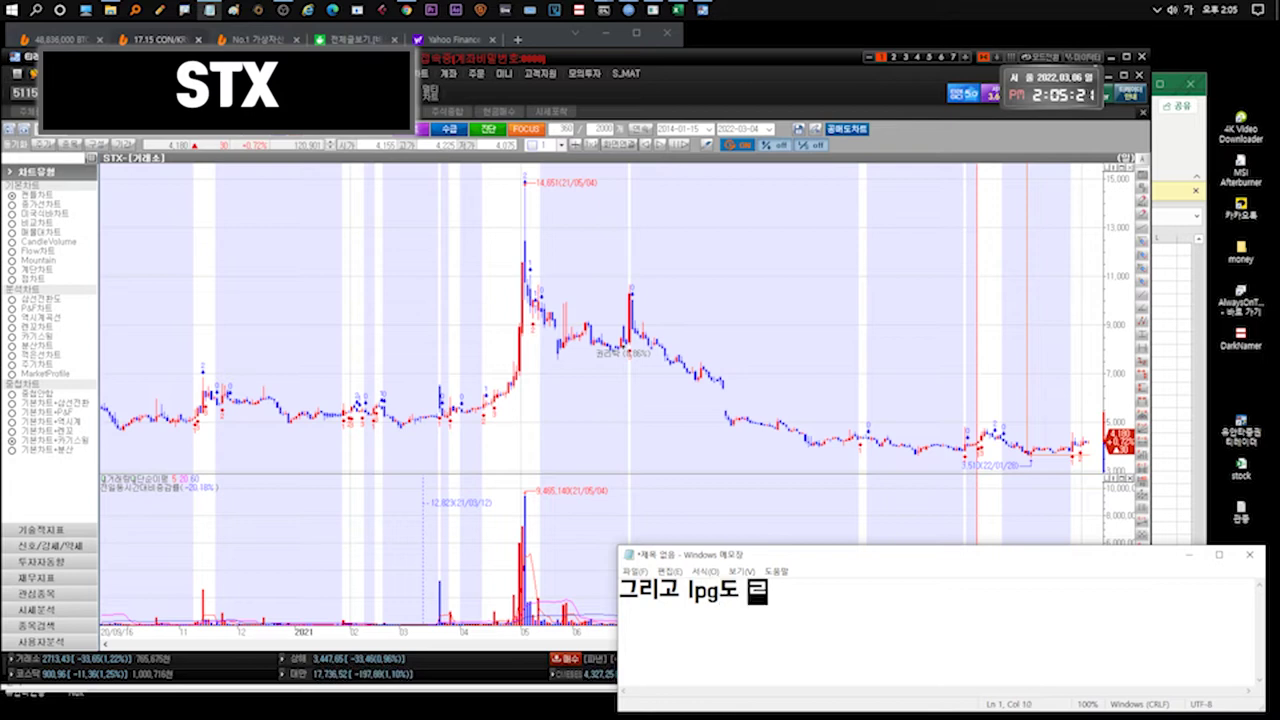
{"action": "type", "text": "(중-러) ..."}
{"action": "key", "text": "Return"}
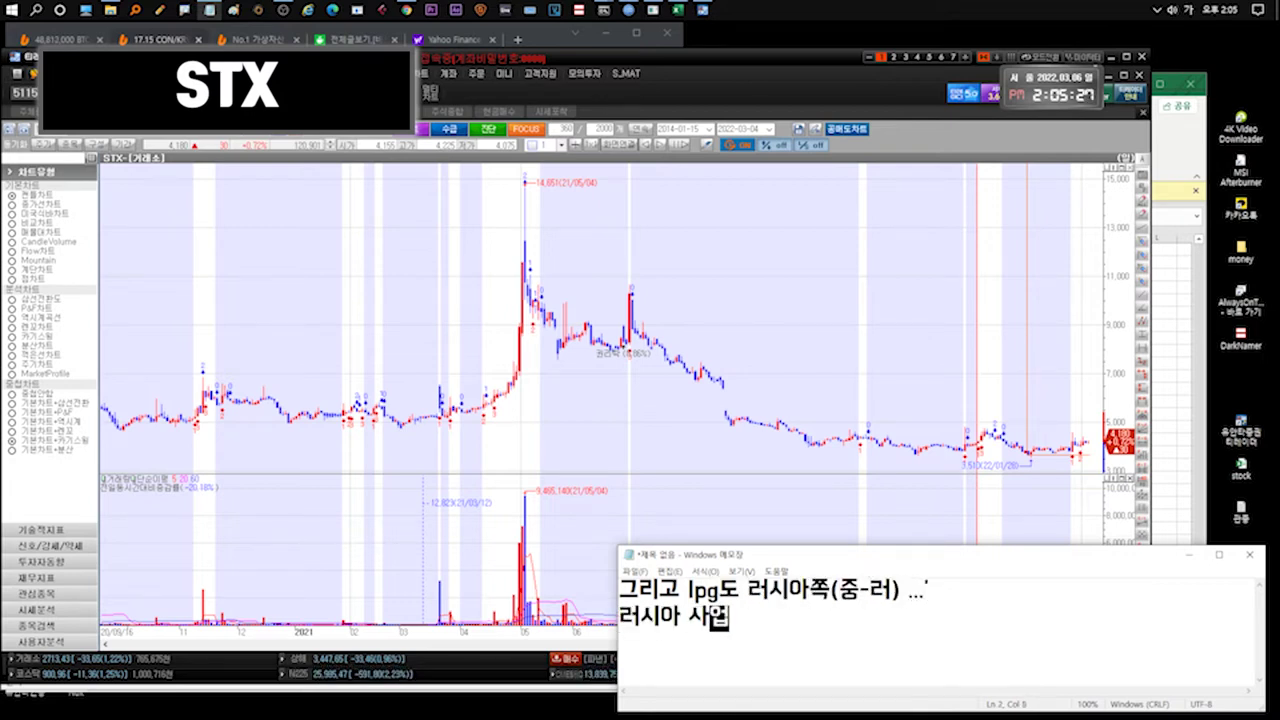
{"action": "type", "text": "러시아 사업이 어느정도 되고이"}
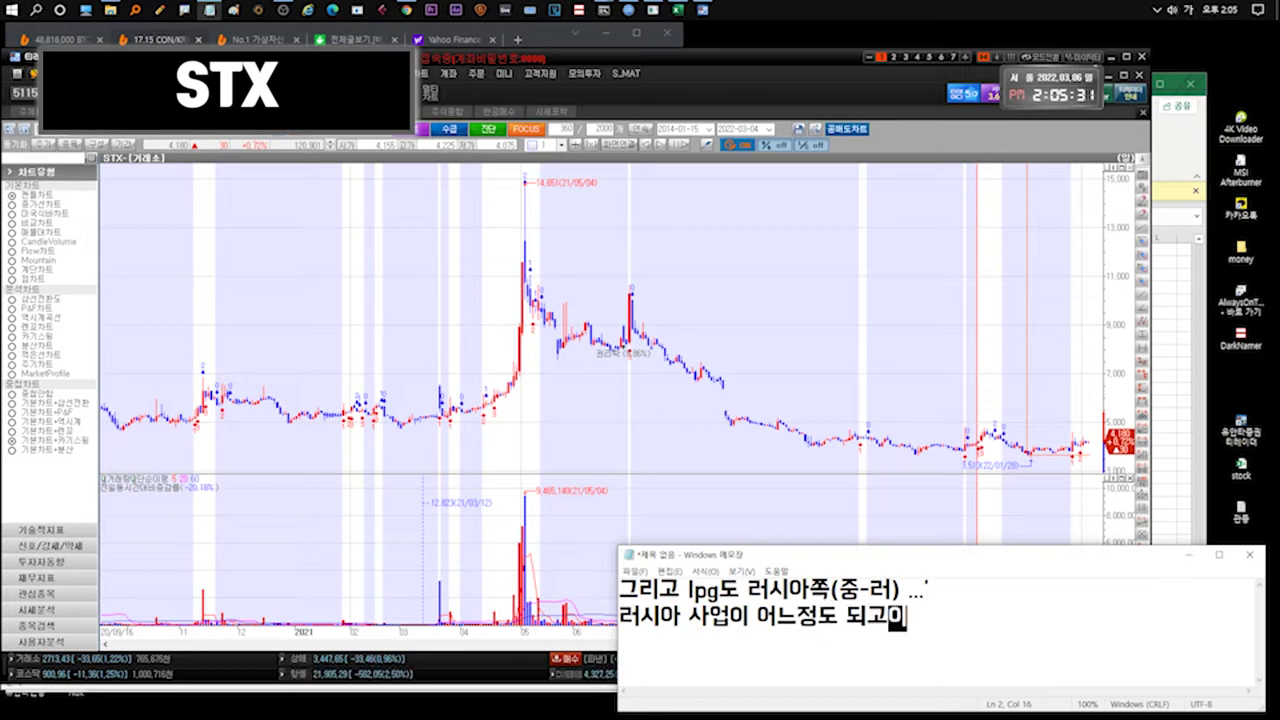
{"action": "type", "text": "사실 어떻게보면 stx입"}
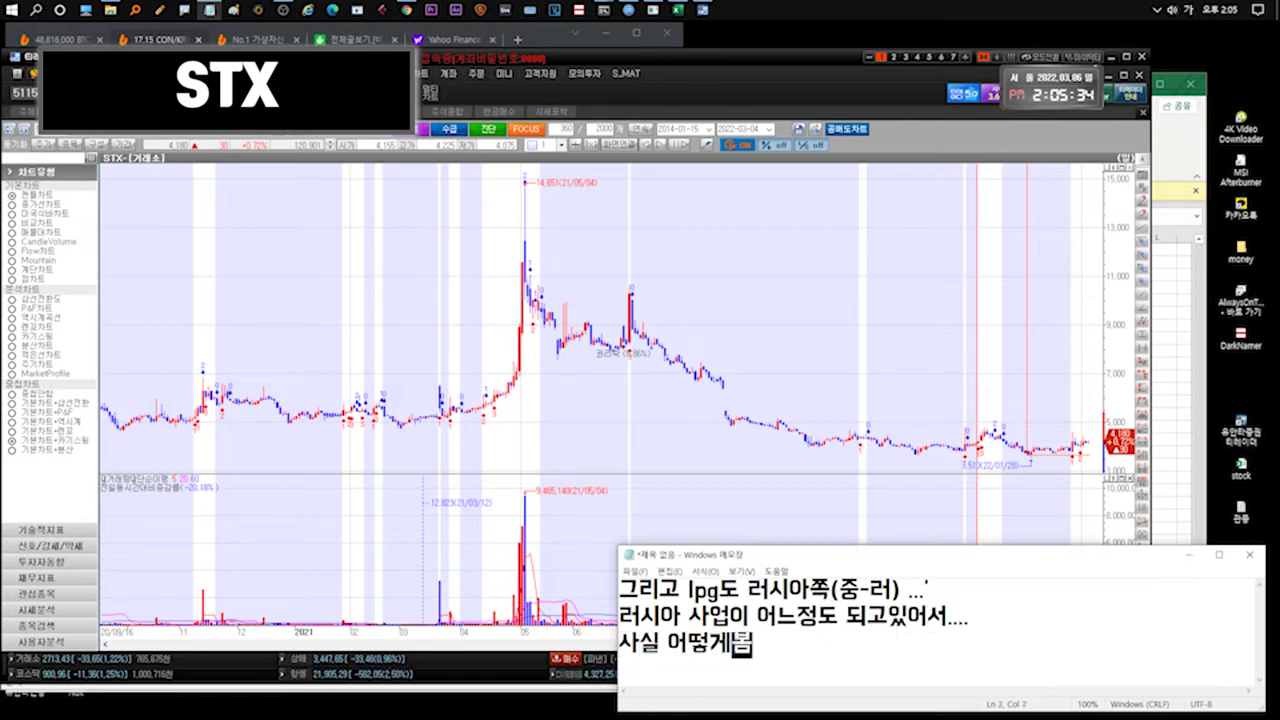
{"action": "type", "text": "장에서는 악재가 하나 생기"}
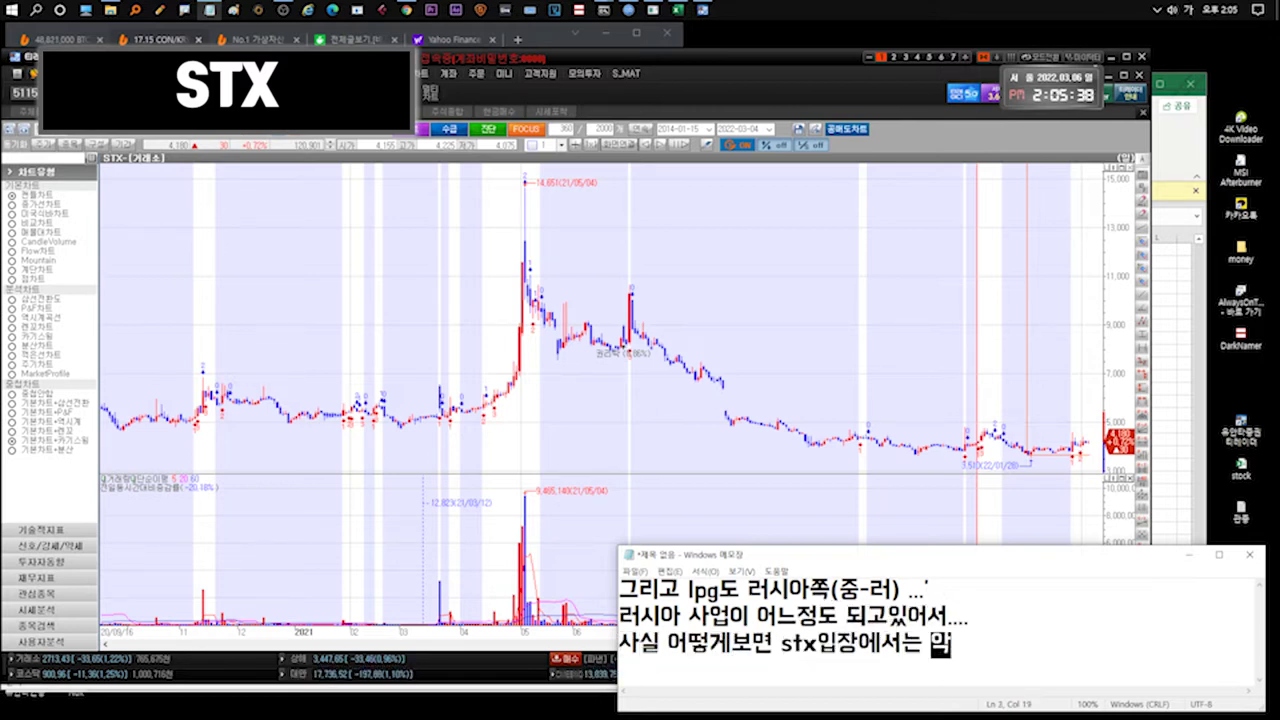
{"action": "type", "text": "ㄴ!!!!!"}
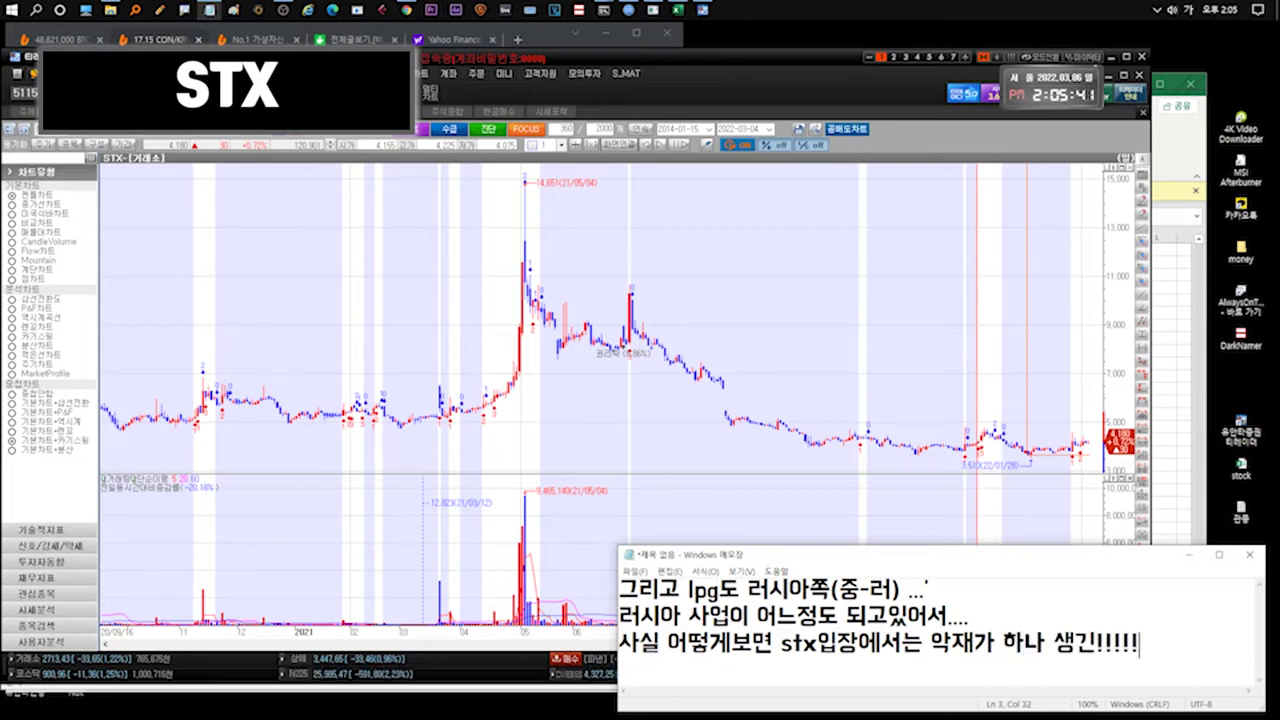
{"action": "key", "text": "ctrl+a"}
{"action": "key", "text": "Delete"}
Write the two-line note "니켈로 어찌됐건 끌고가야합니다.." and "항공쪽도 잘 풀릴까했지만 러시아이슈로.. 악재라고 볼수있죠!", and clear it.
{"action": "type", "text": "니켈로 어찌됐건 끌고가야합니다.."}
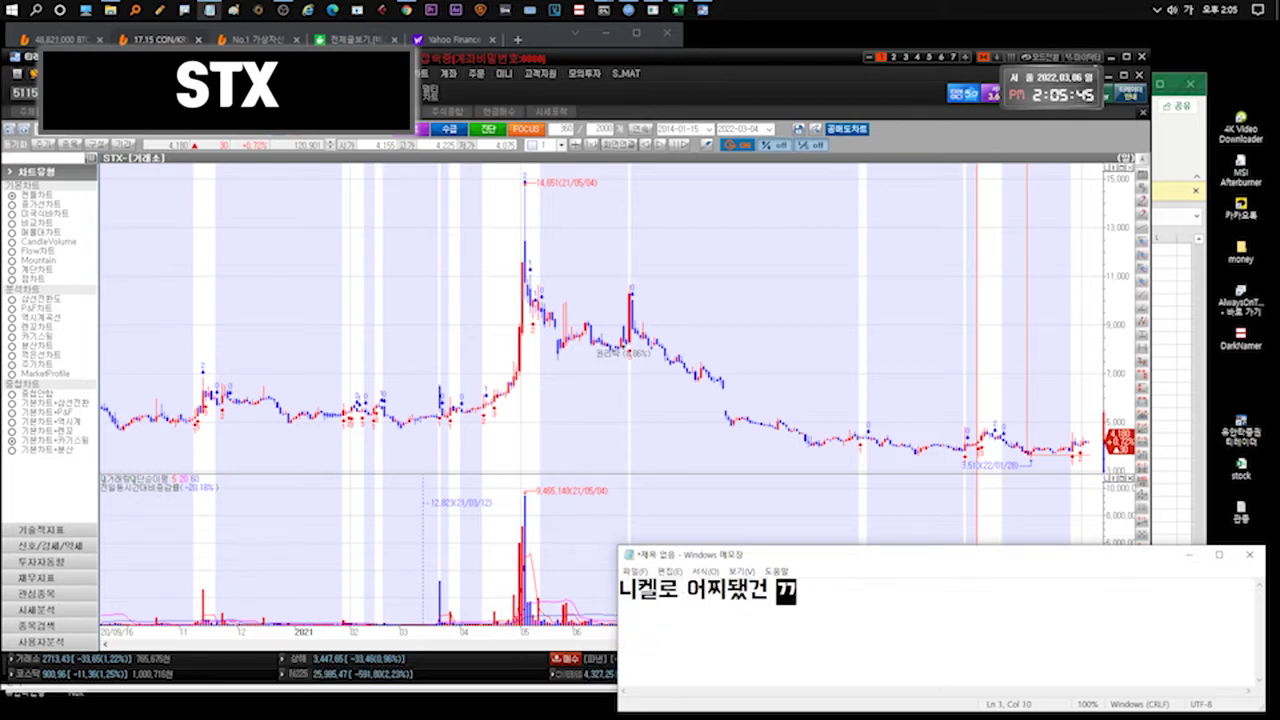
{"action": "type", "text": "하하"}
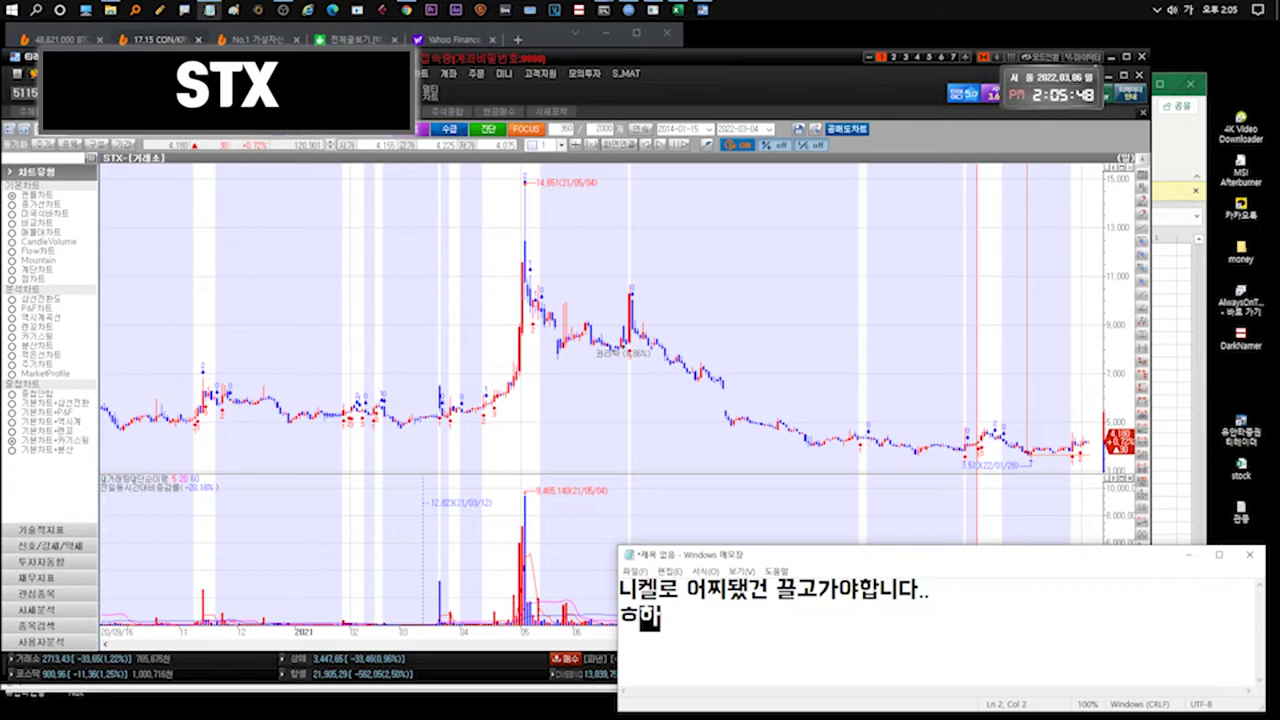
{"action": "type", "text": "항공쪽도 잘 풀릴까애"}
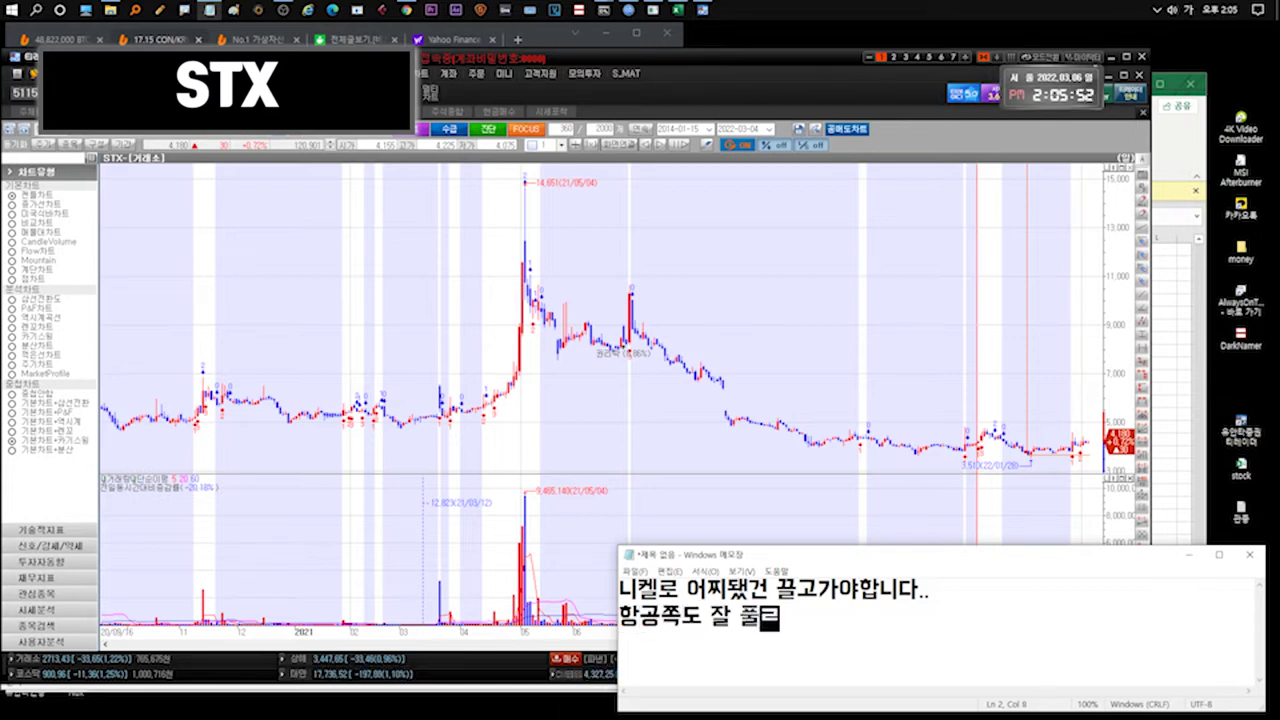
{"action": "type", "text": "했지만 러시아이슈퇸"}
{"action": "type", "text": ".. 악재라고 볼숨"}
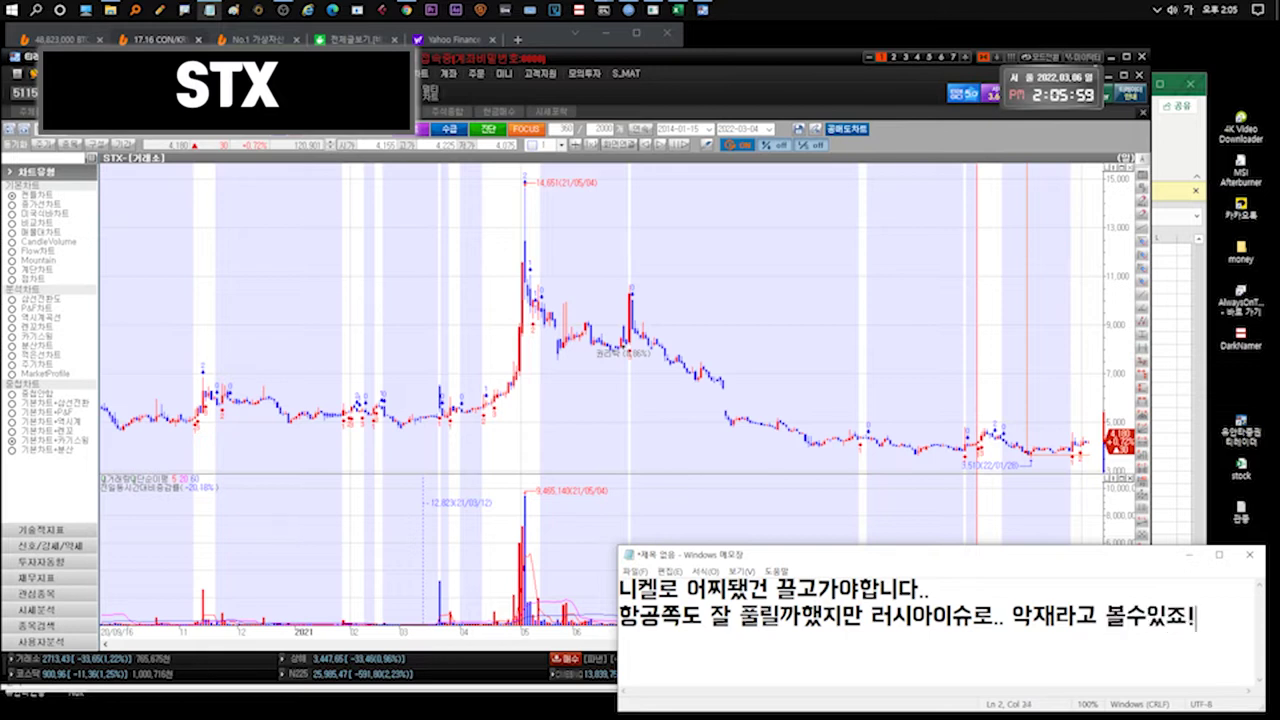
{"action": "key", "text": "ctrl+a"}
{"action": "key", "text": "BackSpace"}
Write the one-line note "악재가 겹쳐있긴한데... 니켈로 .. 끌고가야되는상황!!" and clear it.
{"action": "type", "text": "악재가 겹쳐있긴한데... 니켈ㅌ"}
{"action": "type", "text": " .. "}
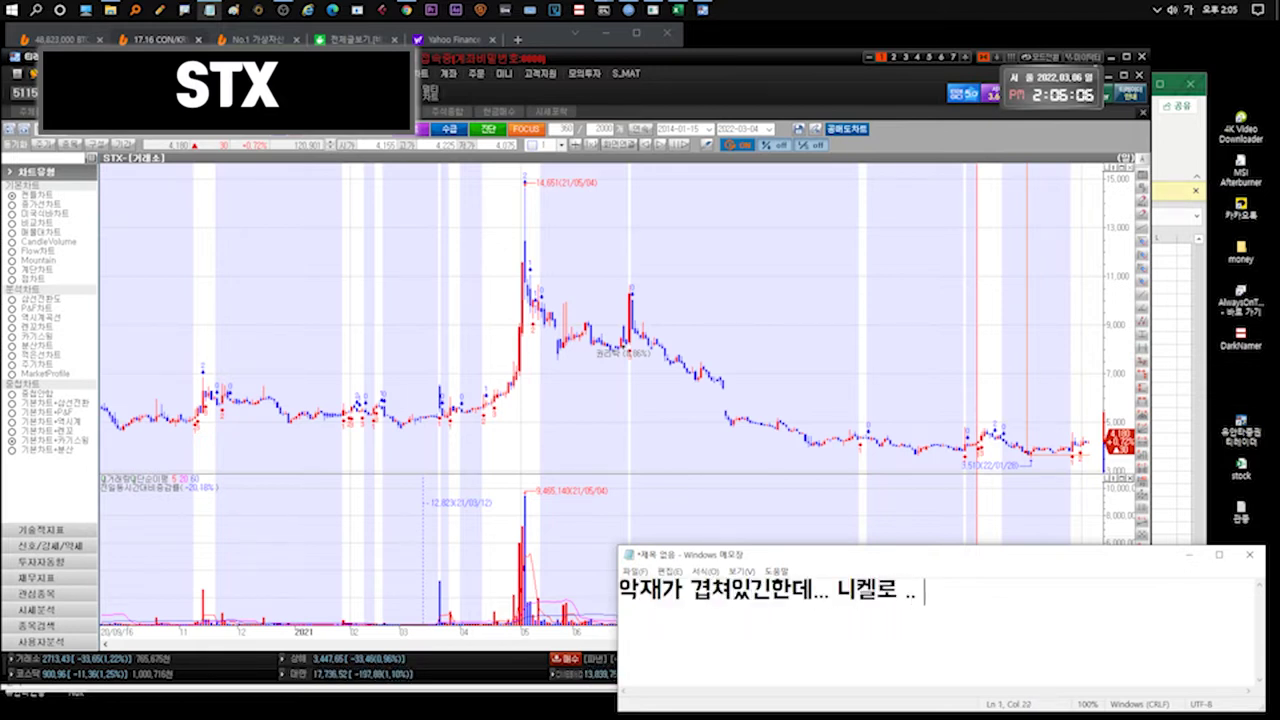
{"action": "type", "text": "끌고가"}
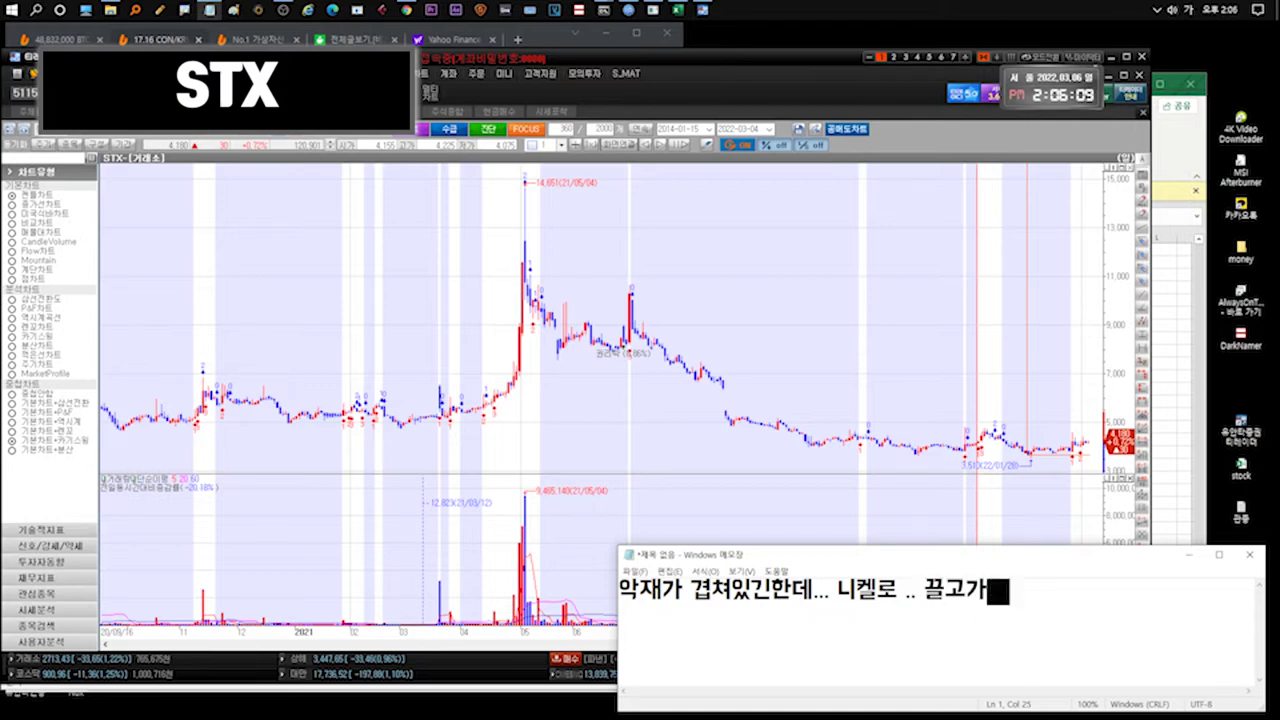
{"action": "type", "text": "야되는상황!!"}
{"action": "key", "text": "ctrl+a"}
{"action": "key", "text": "Delete"}
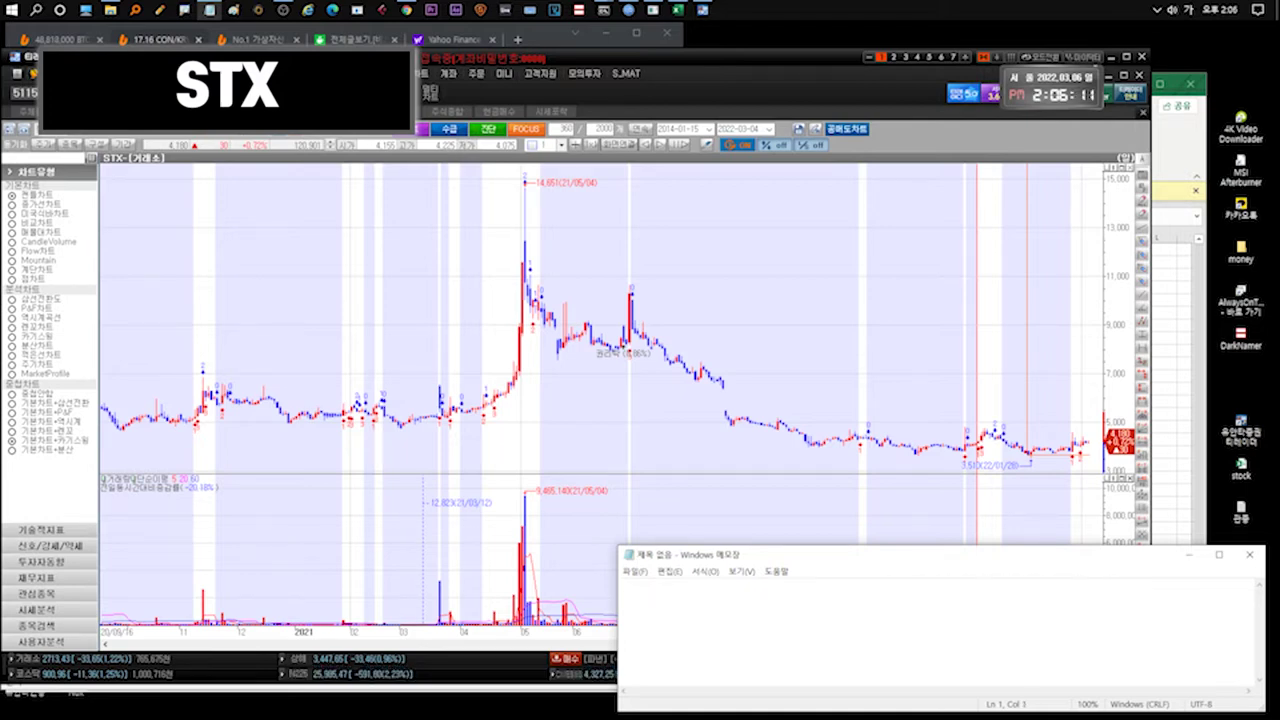
Switch to the trading program and open the STX중공업 chart from the watchlist, showing its longer price history.
{"action": "left_click", "coordinate": [630, 426]}
{"action": "double_click", "coordinate": [91, 218]}
{"action": "scroll", "coordinate": [1043, 427], "scroll_direction": "up", "scroll_amount": 5}
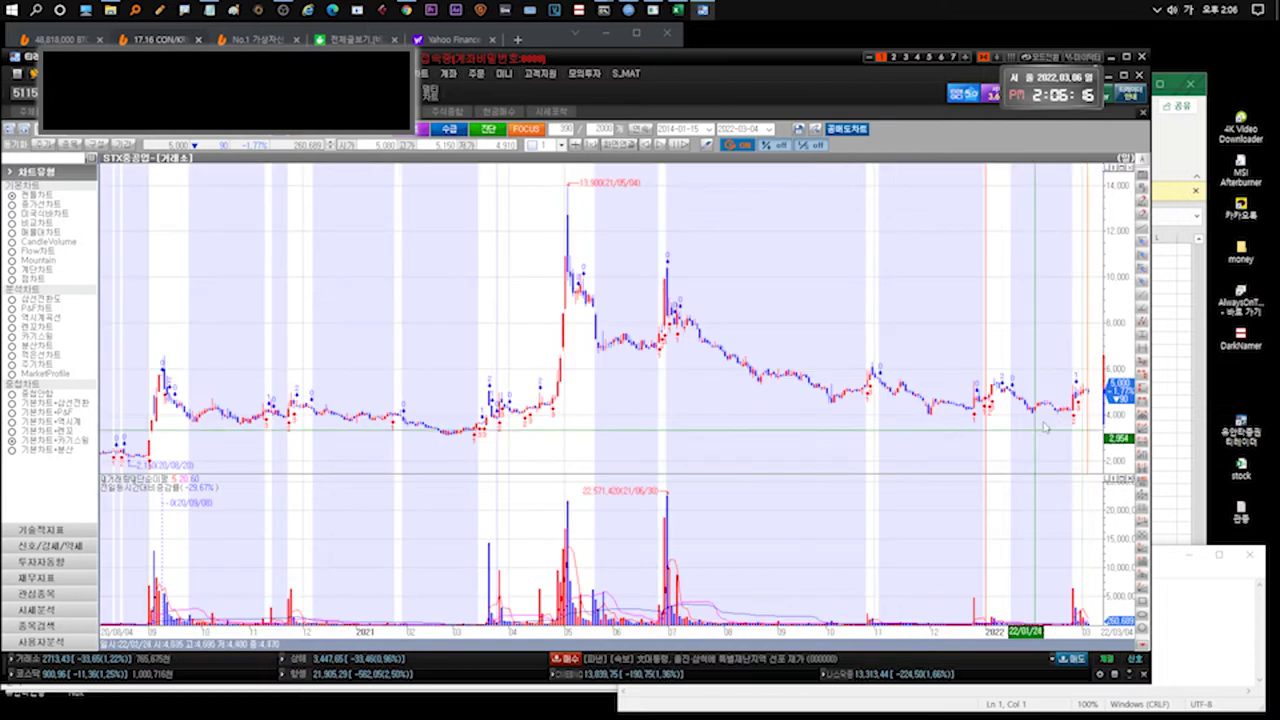
Return to Notepad, write "차트가.... 보통 급등후 천천히 빠지긴합니다!!" as a comment on the STX중공업 chart, and clear it.
{"action": "key", "text": "alt+Tab"}
{"action": "type", "text": "차트가.... "}
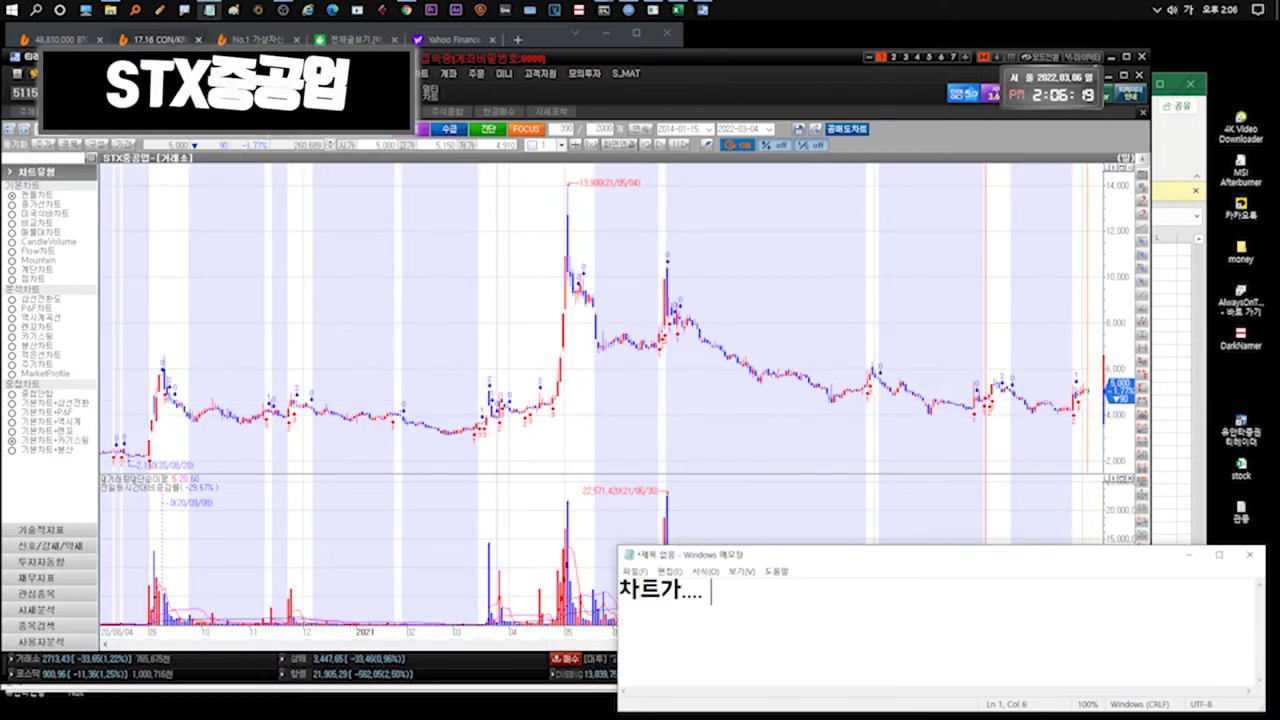
{"action": "type", "text": "보통 급등후"}
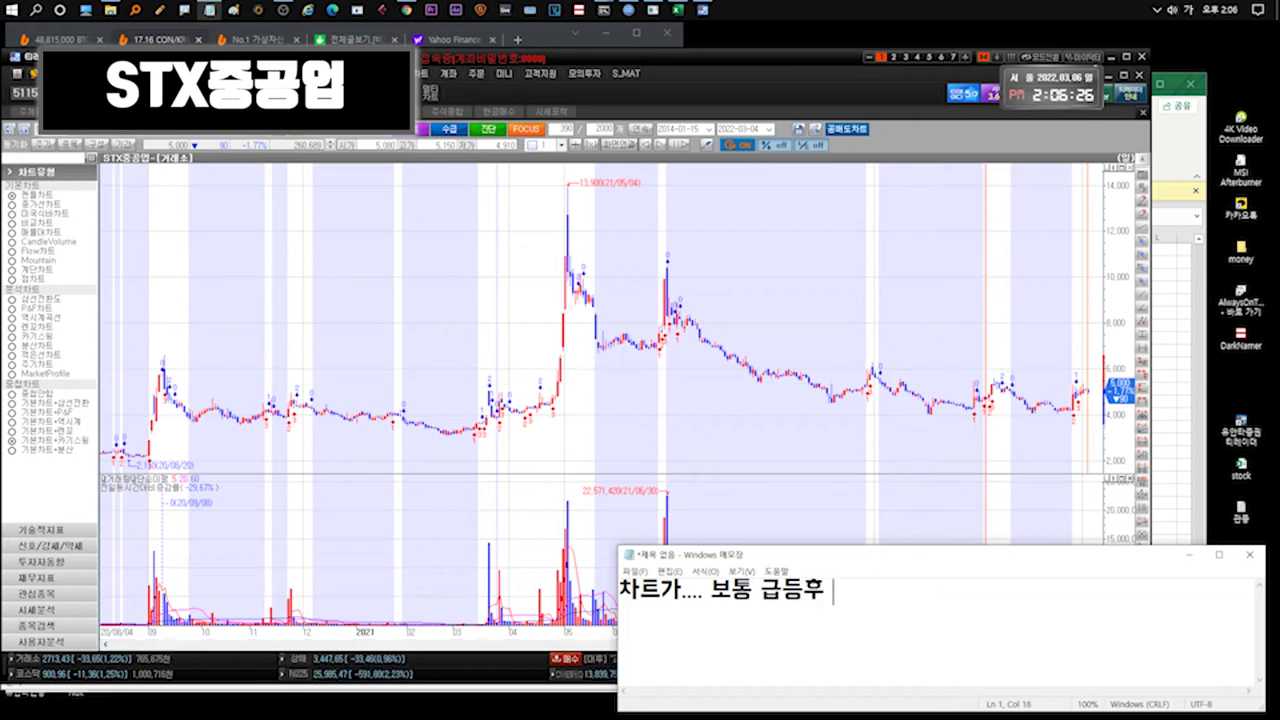
{"action": "type", "text": " 천천히 빠지긴합ㄴ"}
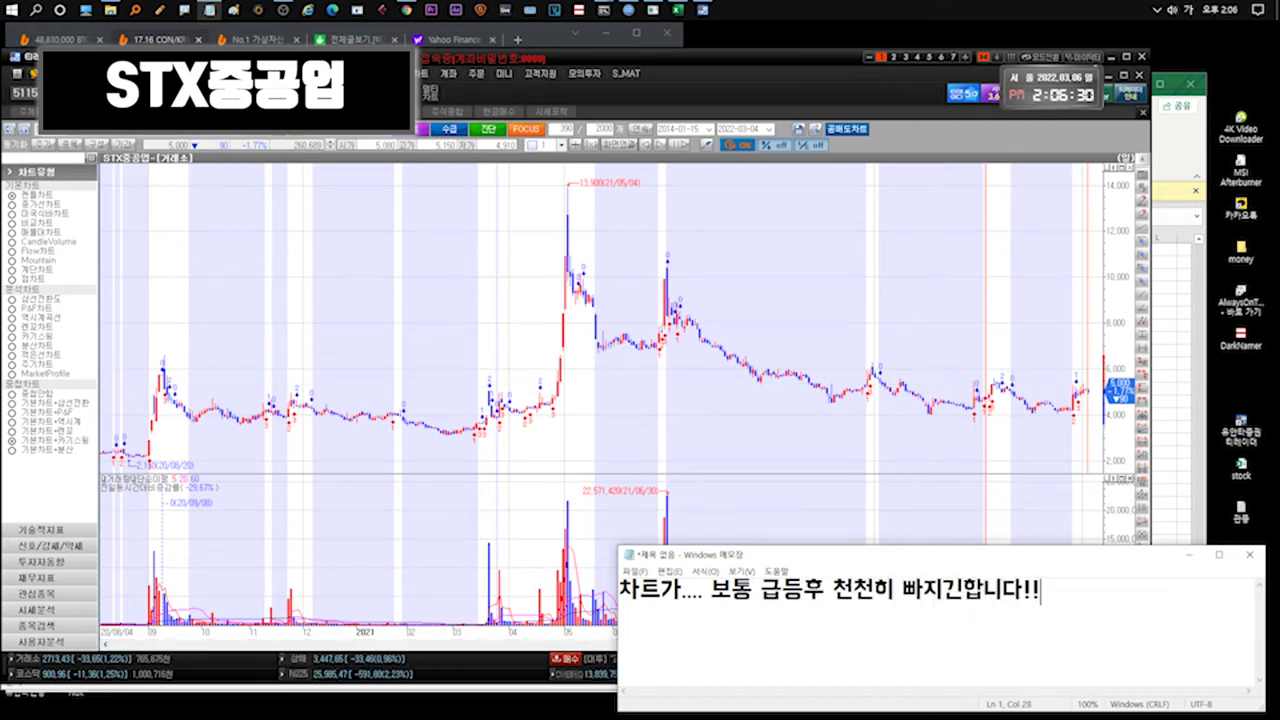
{"action": "key", "text": "ctrl+a"}
{"action": "key", "text": "BackSpace"}
Write the note "어찌될지는 .... 예상하기보다 흐름에 맞춰서 보는게 좋을듯싶습니다" and select it all for replacement.
{"action": "type", "text": "어찌될"}
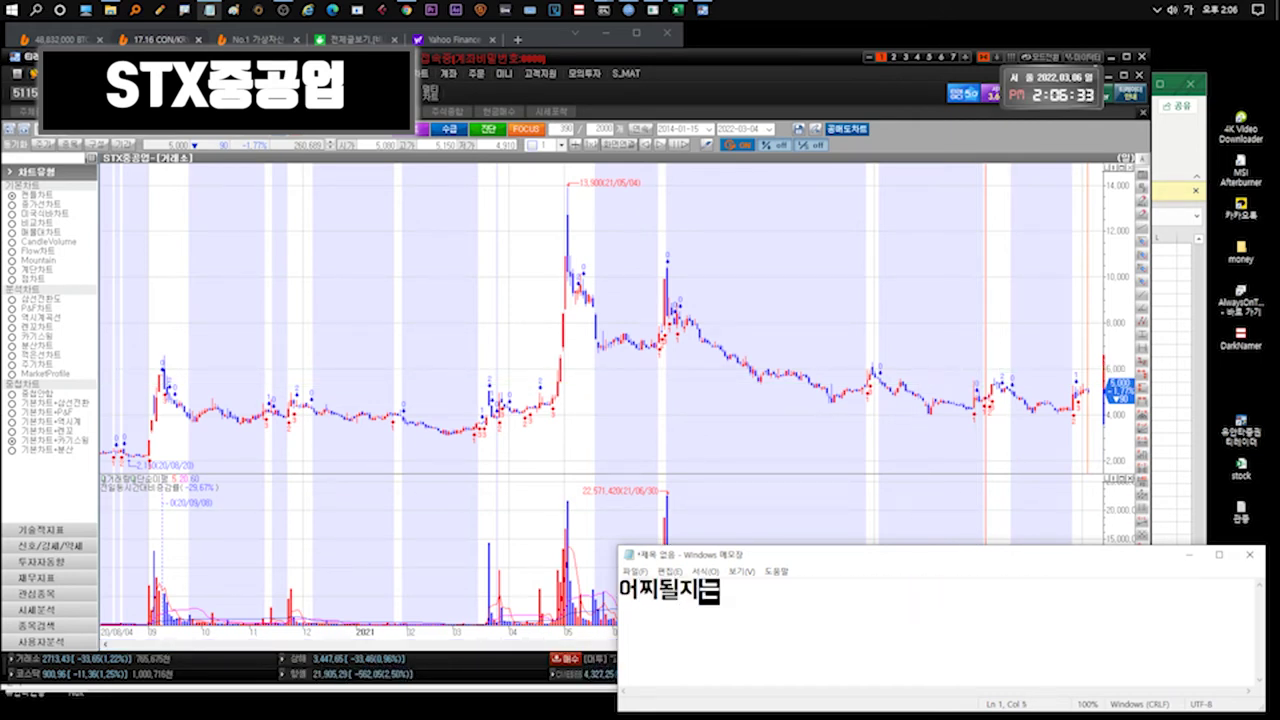
{"action": "type", "text": "지는 .... 예상하기보다 "}
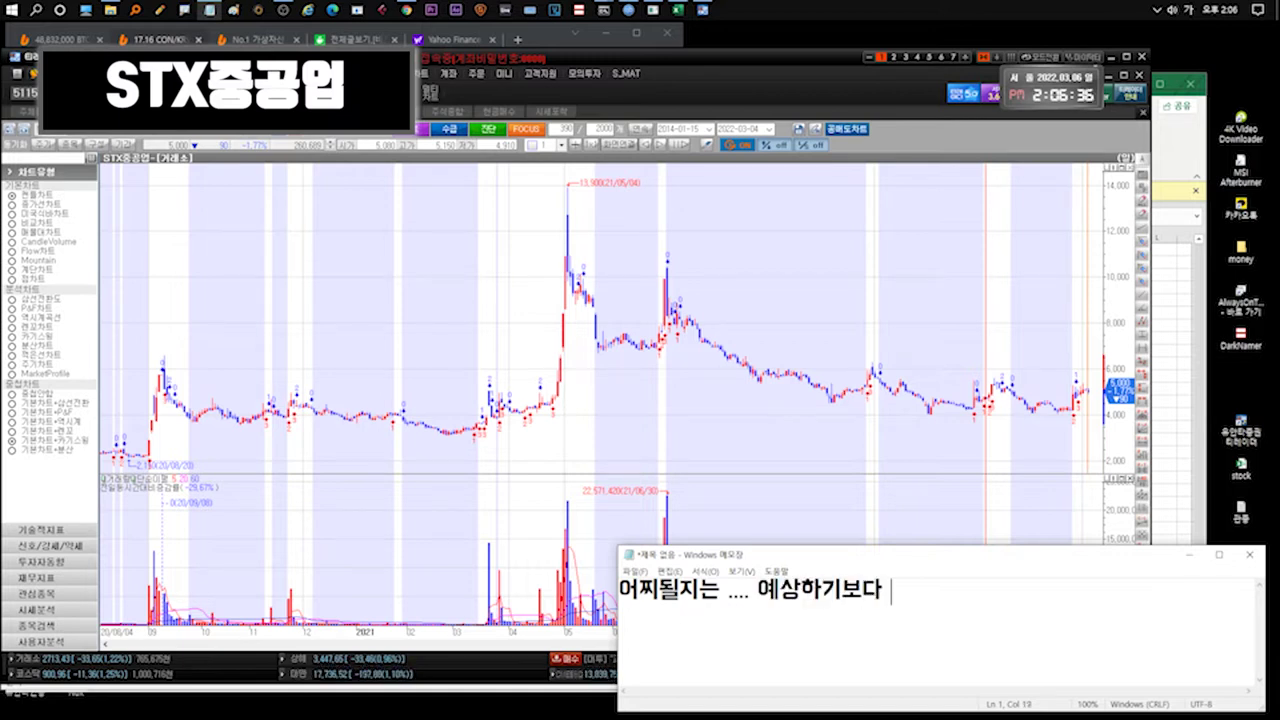
{"action": "type", "text": "흐름에 맞추서 보는게 좋을듯싶습니다"}
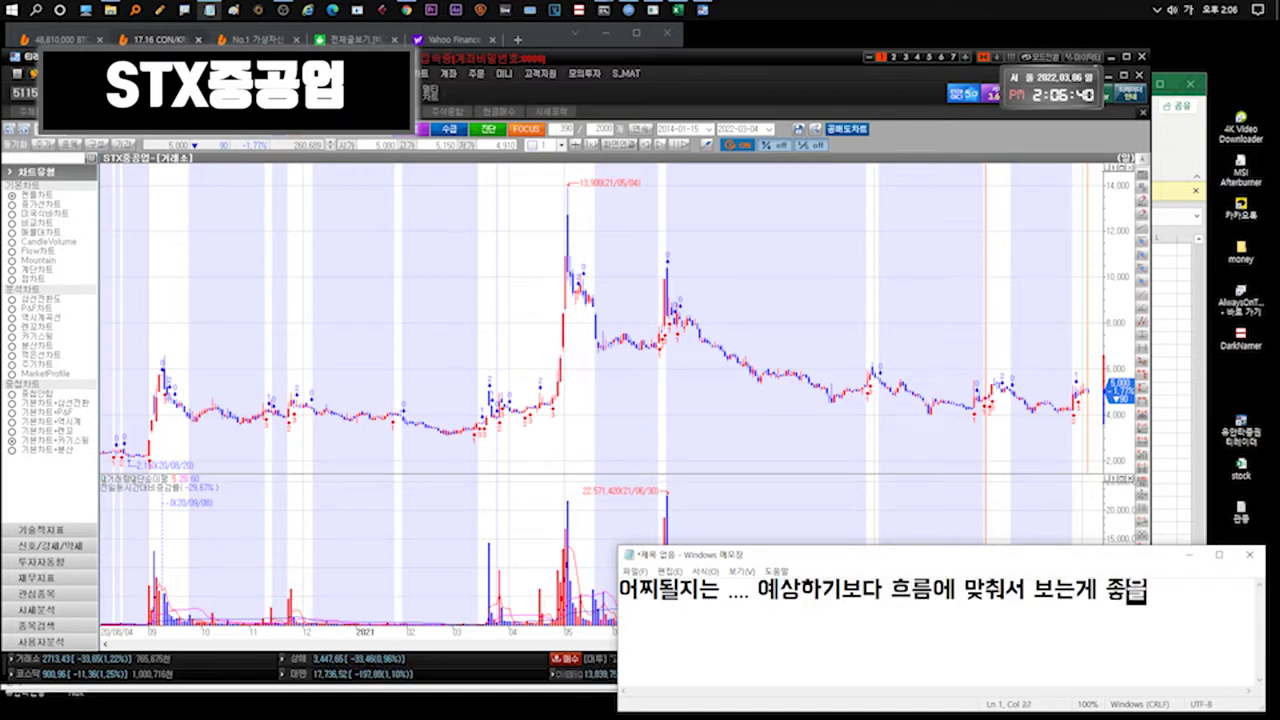
{"action": "key", "text": "ctrl+a"}
Write the STX중공업 note "4분기는 그럭저럭 잘 나온듯싶으니 여기는 올해 잘 버텨줘야!!!! sofc.. ESS사업이 국책사업으로되거나 친환경쪽 탄력나와줘야 좋스빈다." on three lines.
{"action": "type", "text": "4분기는 그럭저럭 잘 나온듯"}
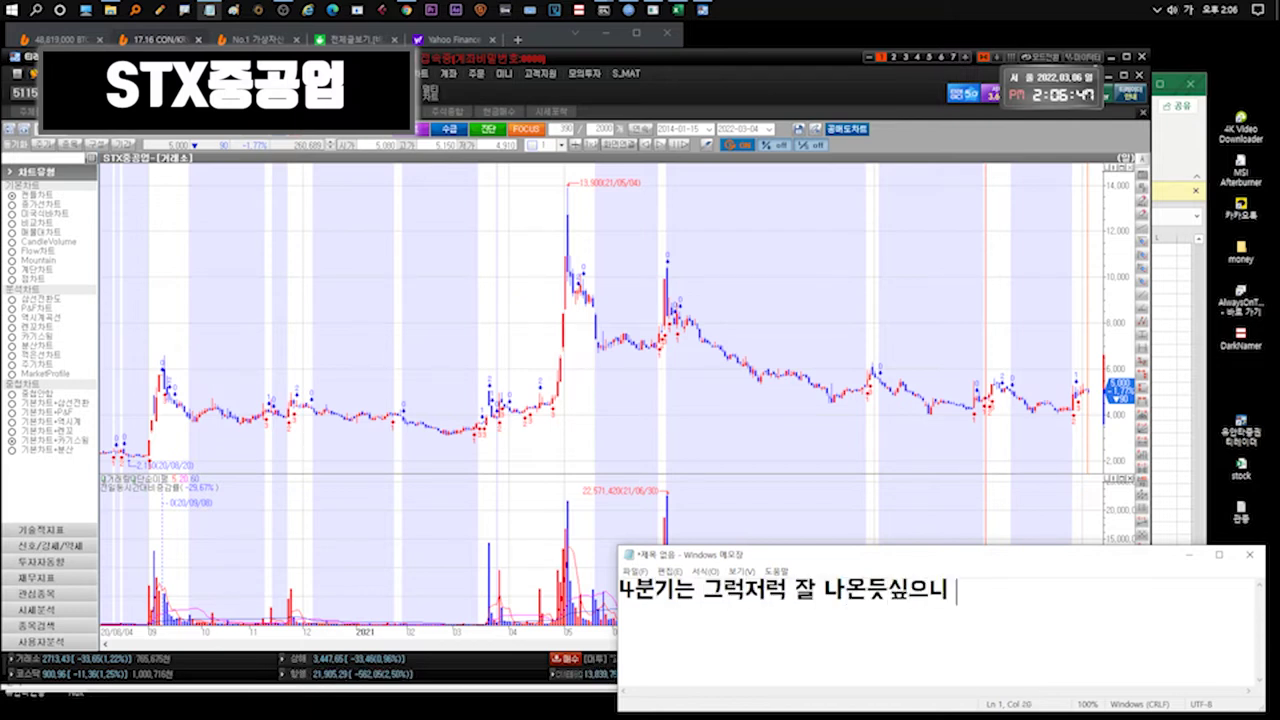
{"action": "type", "text": "여기는 올해 잘 버"}
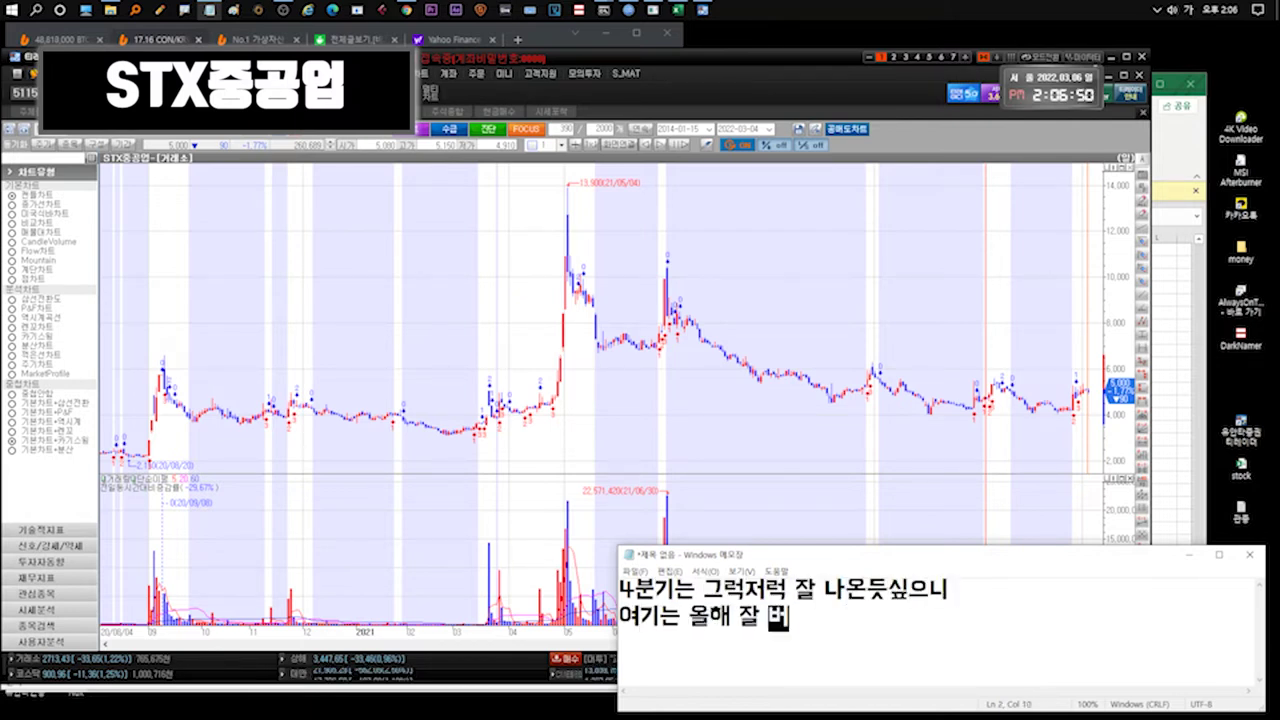
{"action": "type", "text": "텨줘야!!!! sofc.. ESS사업이"}
{"action": "key", "text": "Return"}
{"action": "type", "text": "국채사업으로되거나 "}
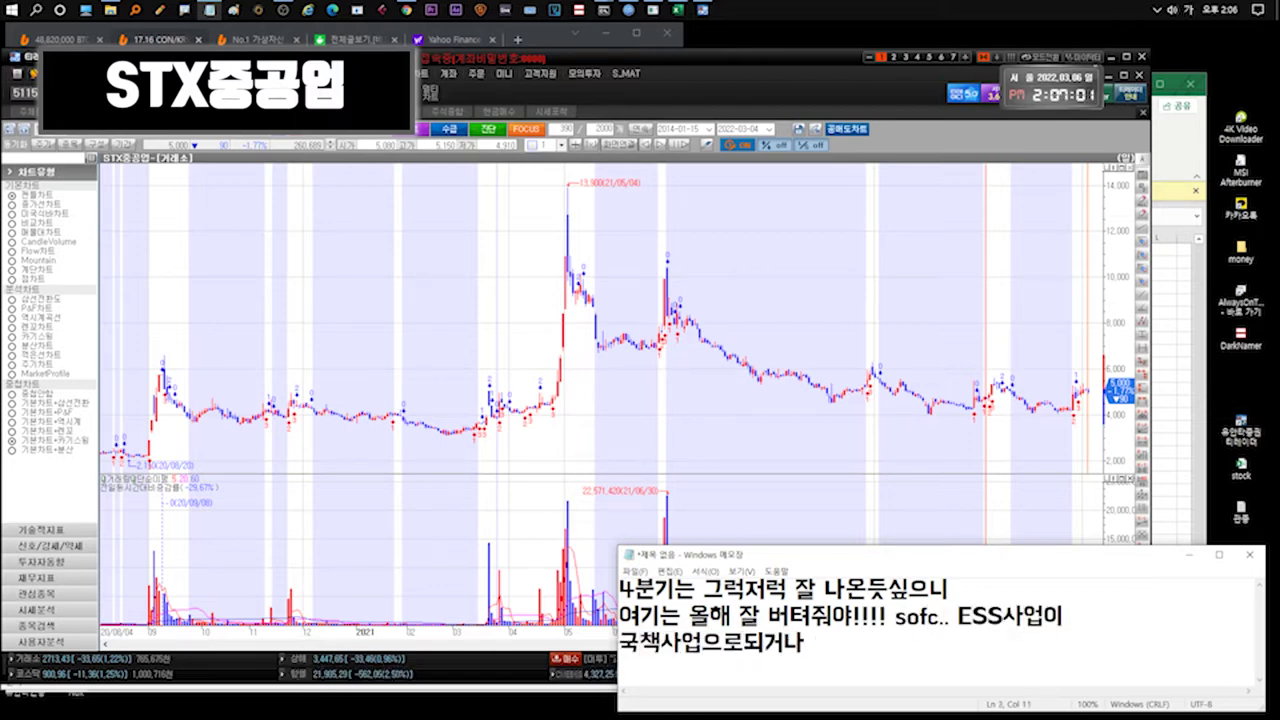
{"action": "type", "text": "친환경쪽 탄력나와줘야"}
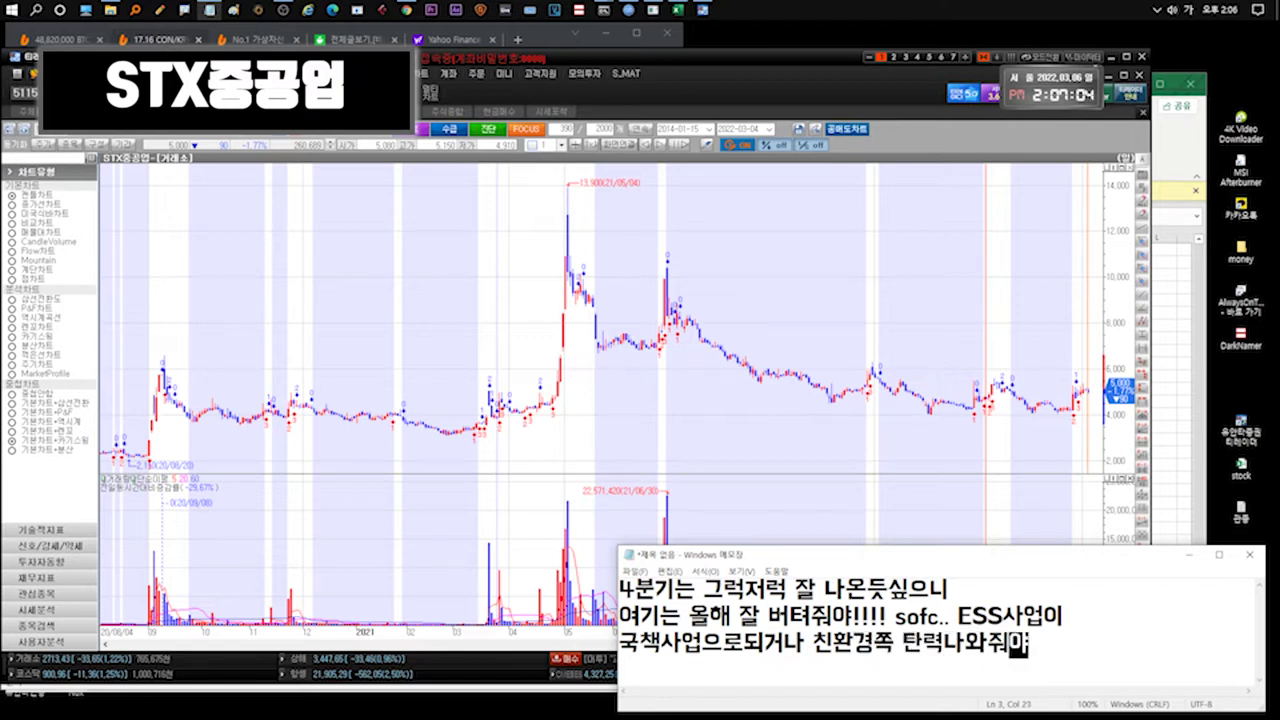
{"action": "type", "text": " 좋스빈다."}
{"action": "key", "text": "Return"}
Add the line "그리고 조선쪽 기자재 조만간 수주도 들어오기 좋은타이밍이라!!" to the note and clear the whole text.
{"action": "type", "text": "그리고 조진"}
{"action": "type", "text": "쪽 기자재 조만간 수주도 ㅂ"}
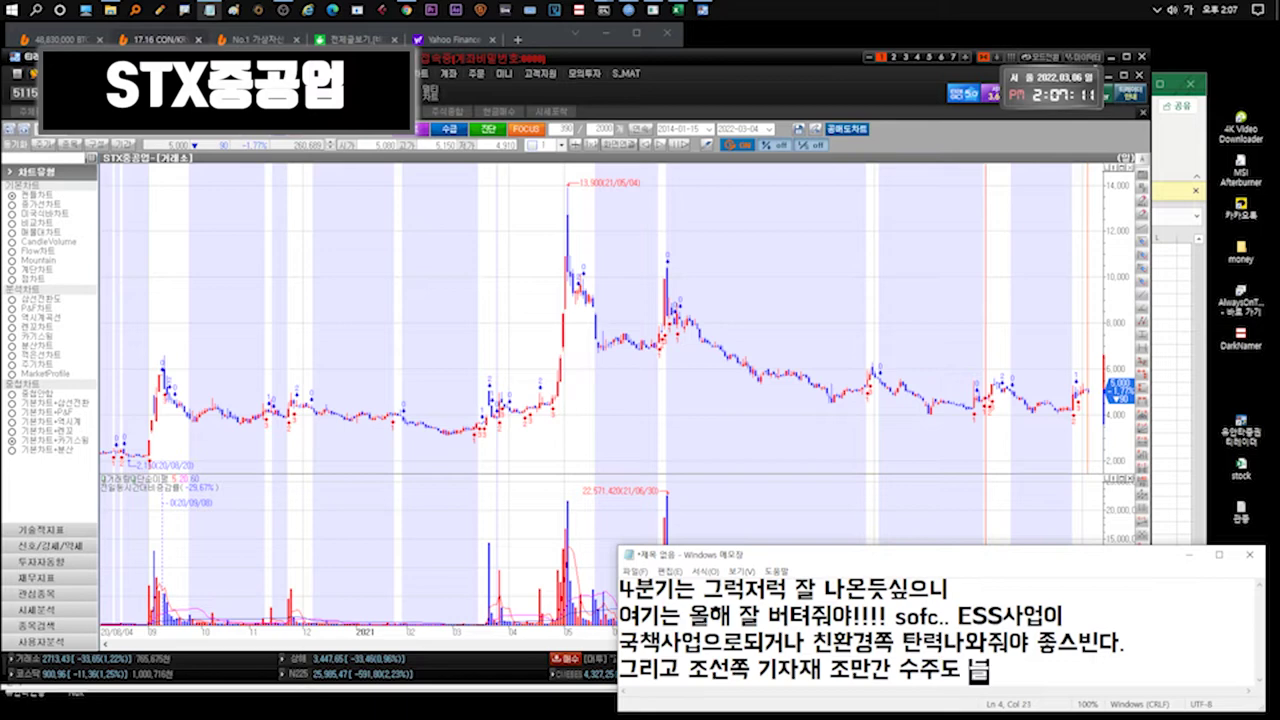
{"action": "key", "text": "BackSpace"}
{"action": "type", "text": "들어오기 좋은타이밍이라!!"}
{"action": "key", "text": "ctrl+a"}
{"action": "key", "text": "BackSpace"}
Write the two-line note "대우조선해양에서 수주 들어오긴할거에ㅛ요.. 올해 2,3분기 정도 되지않을까!! 이렇게되면 수익이 커질텐데".
{"action": "type", "text": "대우조선해양에서 수주 들"}
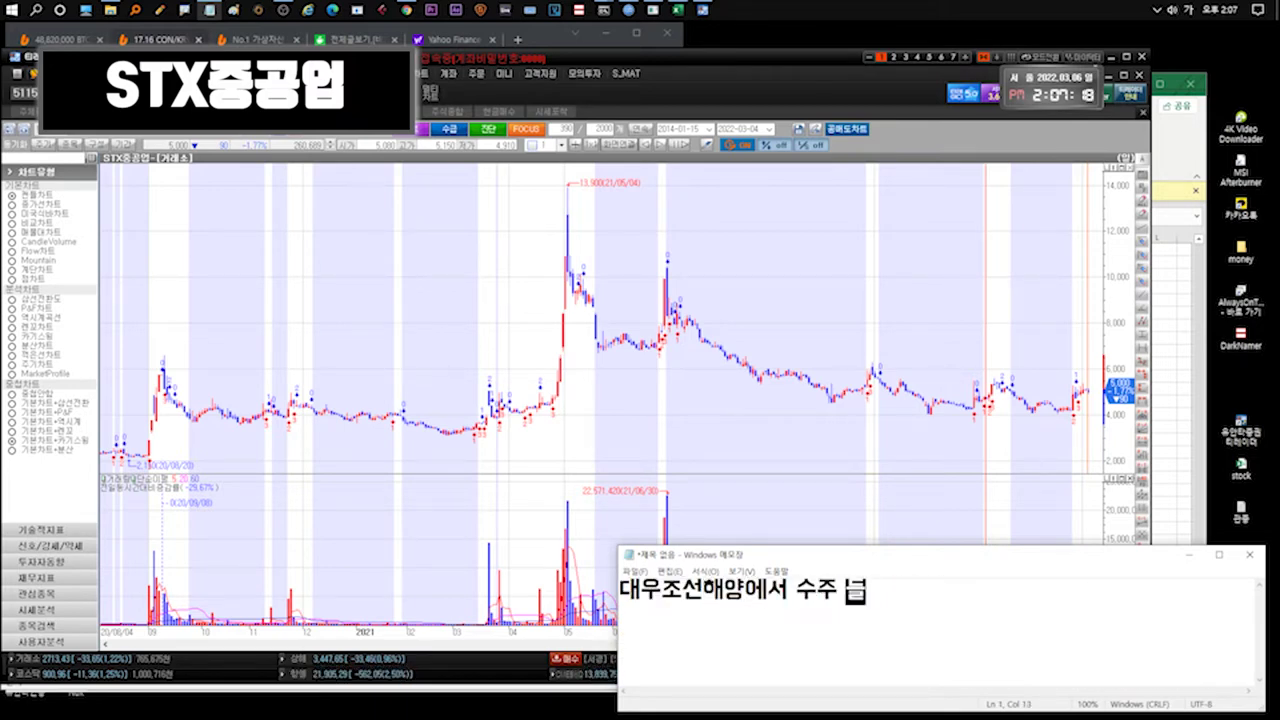
{"action": "type", "text": "어오긴할거에ㅆ뫄요.."}
{"action": "key", "text": "Return"}
{"action": "type", "text": "올해 2,3분기 정도 되"}
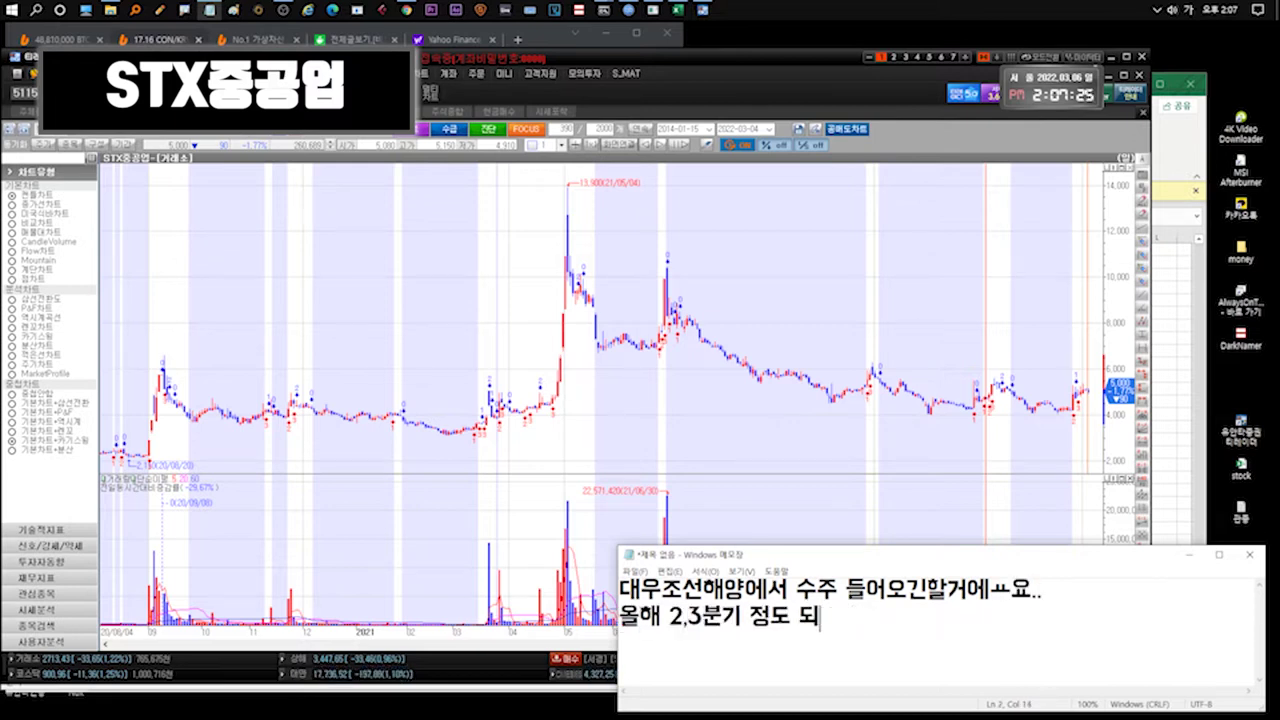
{"action": "type", "text": "징ㅊ않을까!! 이렇게되면 수"}
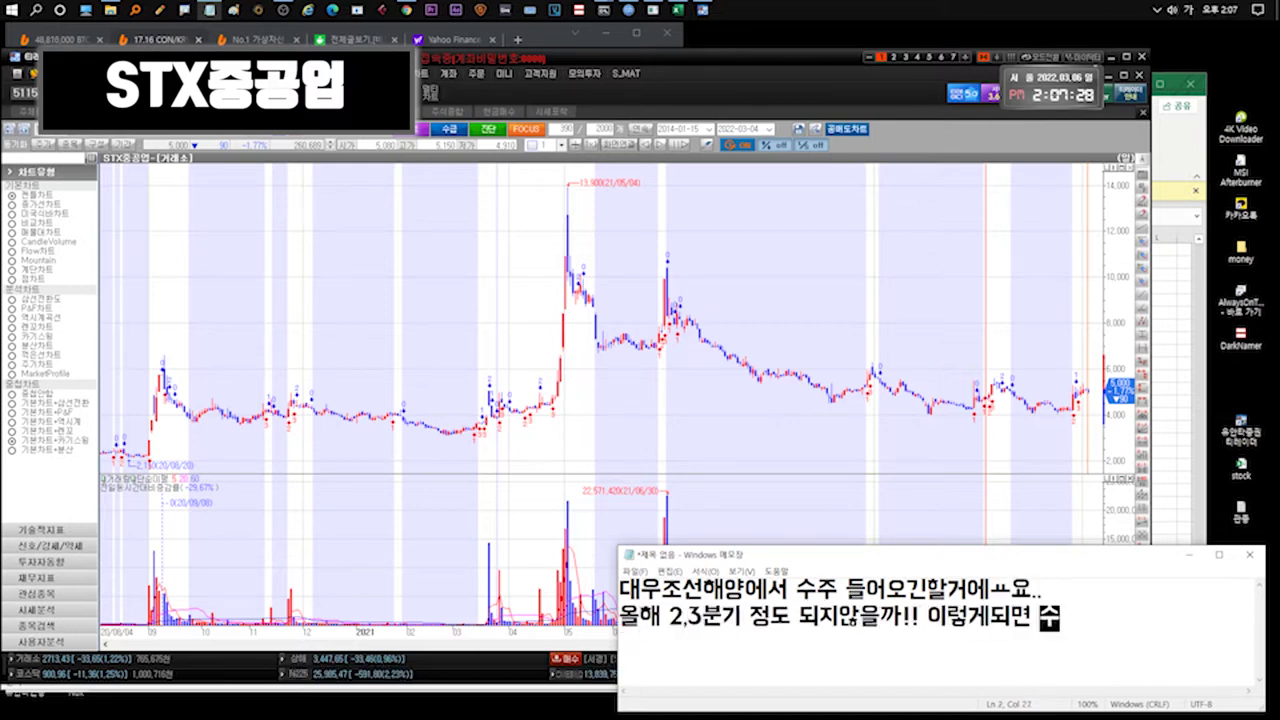
{"action": "type", "text": "익이 키질텐데"}
{"action": "key", "text": "Return"}
Add the third line "(숨은악재?) 솔루션 상장시켜버리면.... 주가하락 커질수도있습니다." and clear the whole note.
{"action": "type", "text": "(숨ㅁ"}
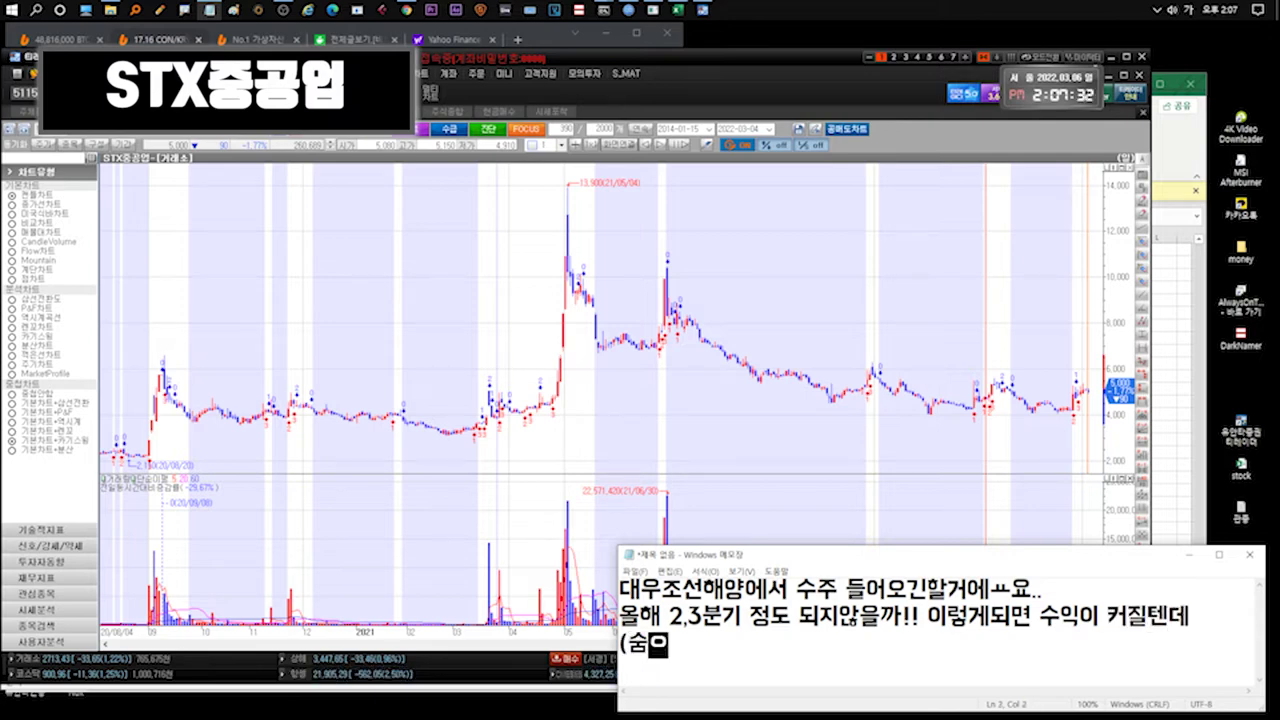
{"action": "type", "text": "악재?)"}
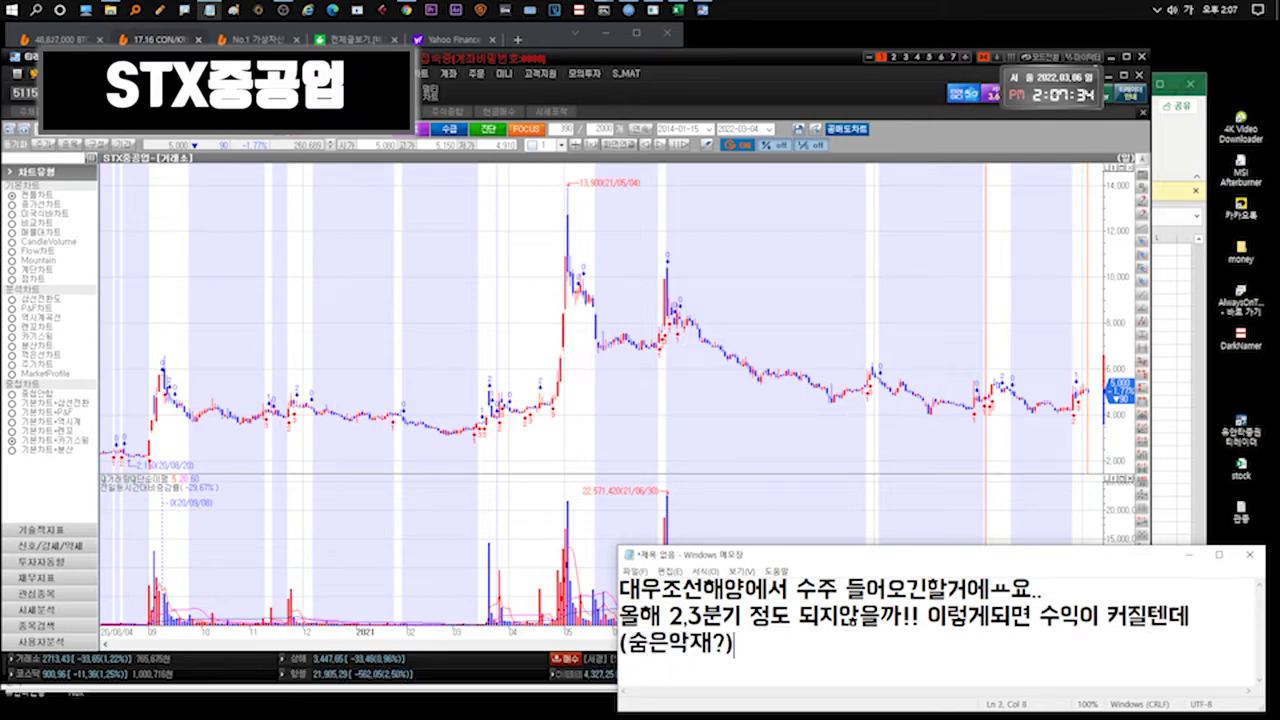
{"action": "type", "text": " 솔루션 상장시"}
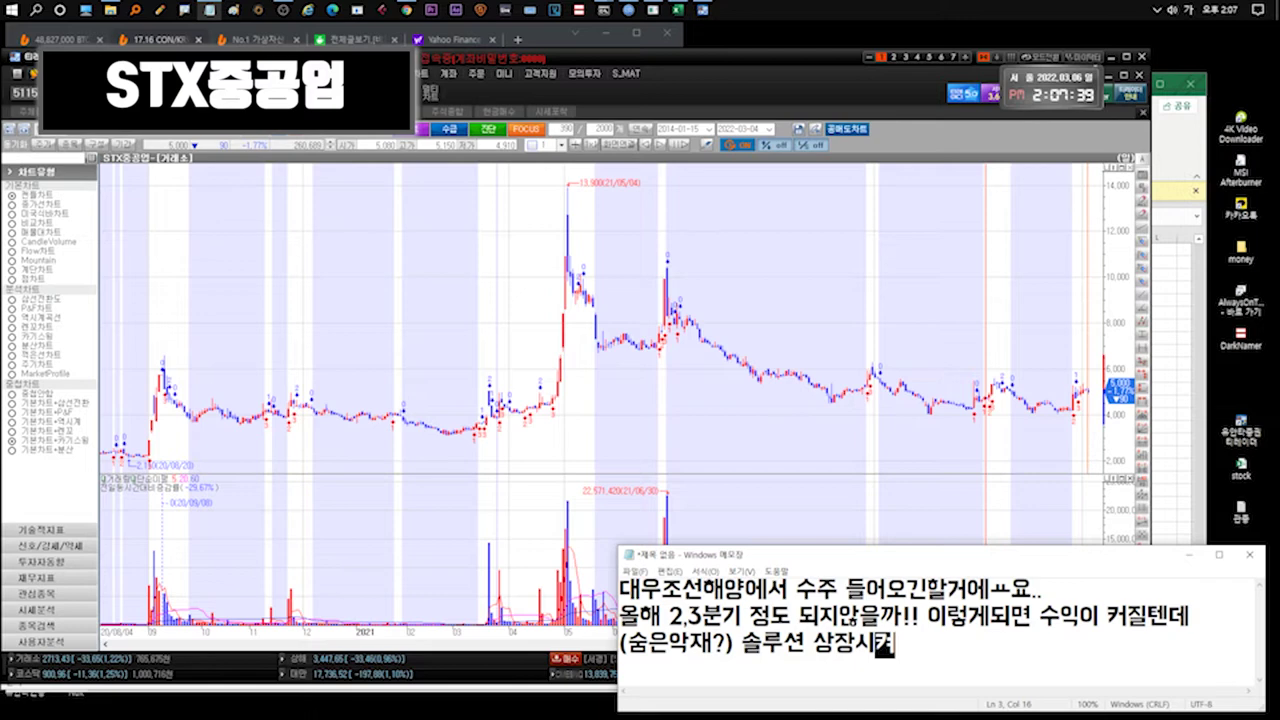
{"action": "type", "text": "켜버리면....주가하락 커질수도있습니다."}
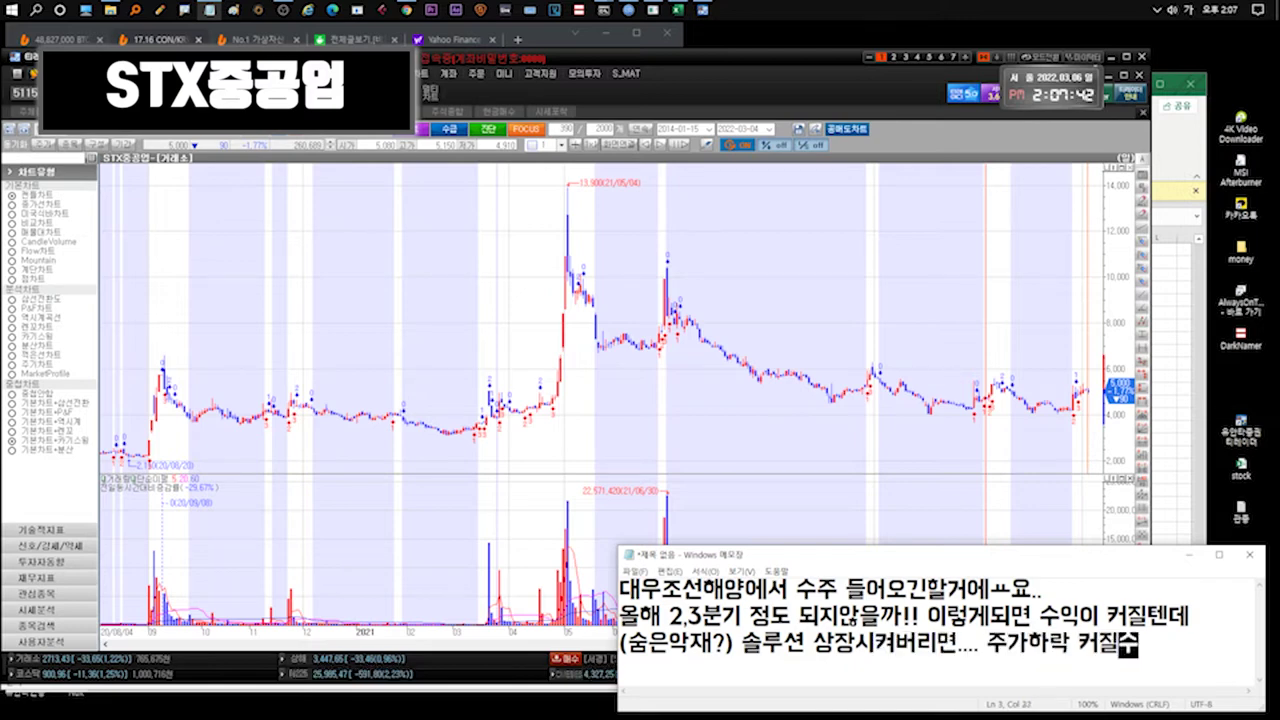
{"action": "key", "text": "ctrl+a"}
{"action": "key", "text": "BackSpace"}
Write the new comment "제가볼때 주가 엄청 오르면... 매각해서 돈 ..... 빼먹는용도로 쓰지않을까도 싶긴한데".
{"action": "type", "text": "제가"}
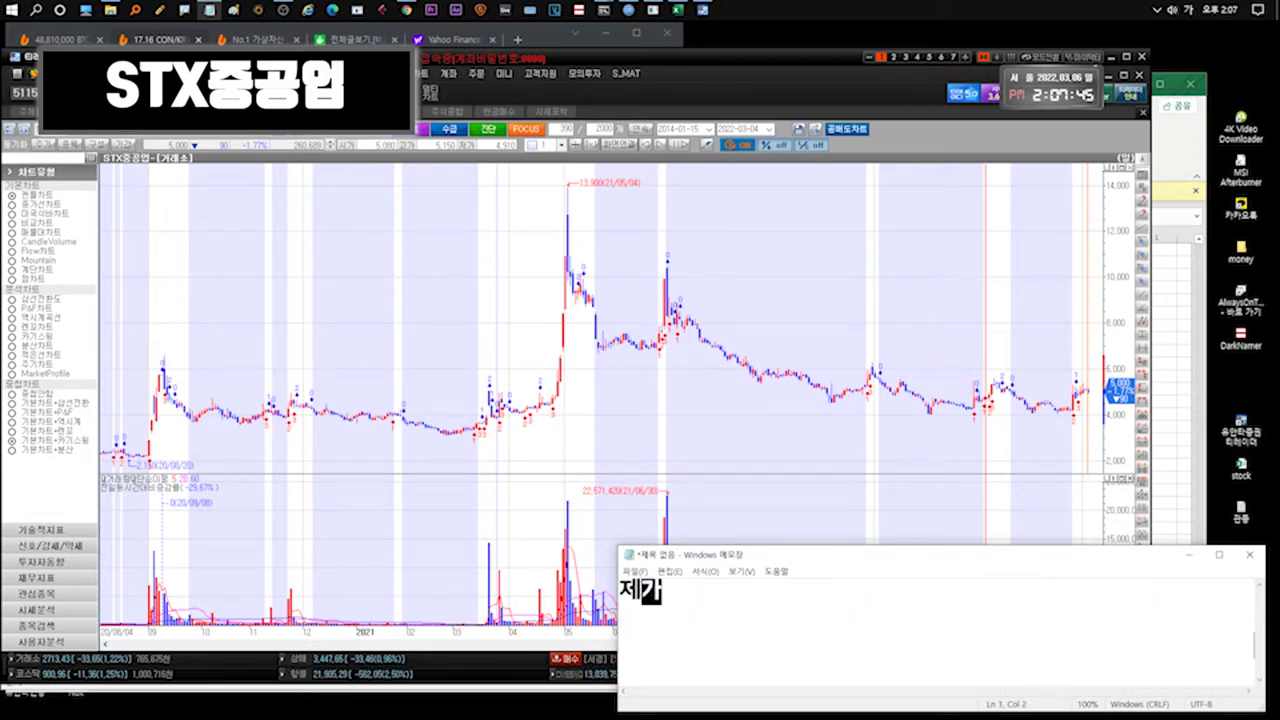
{"action": "type", "text": "볼때 죽엄청 오르면..."}
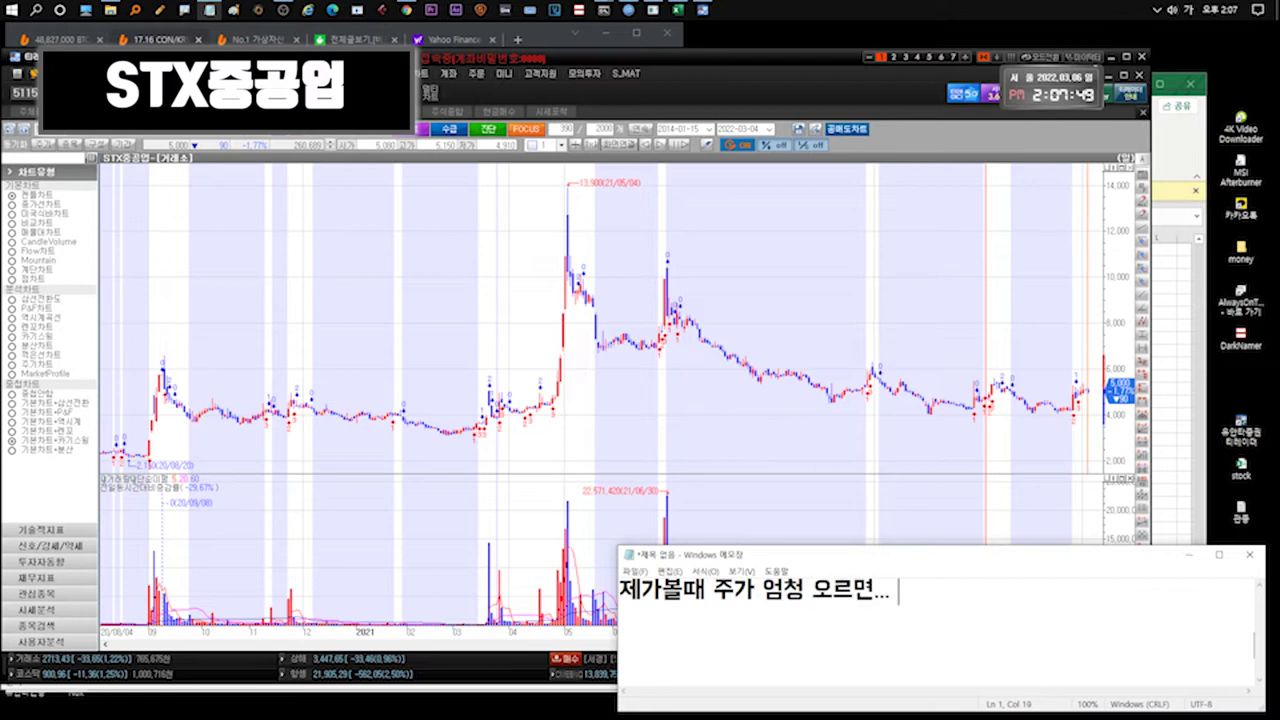
{"action": "type", "text": " 매각해서 돈"}
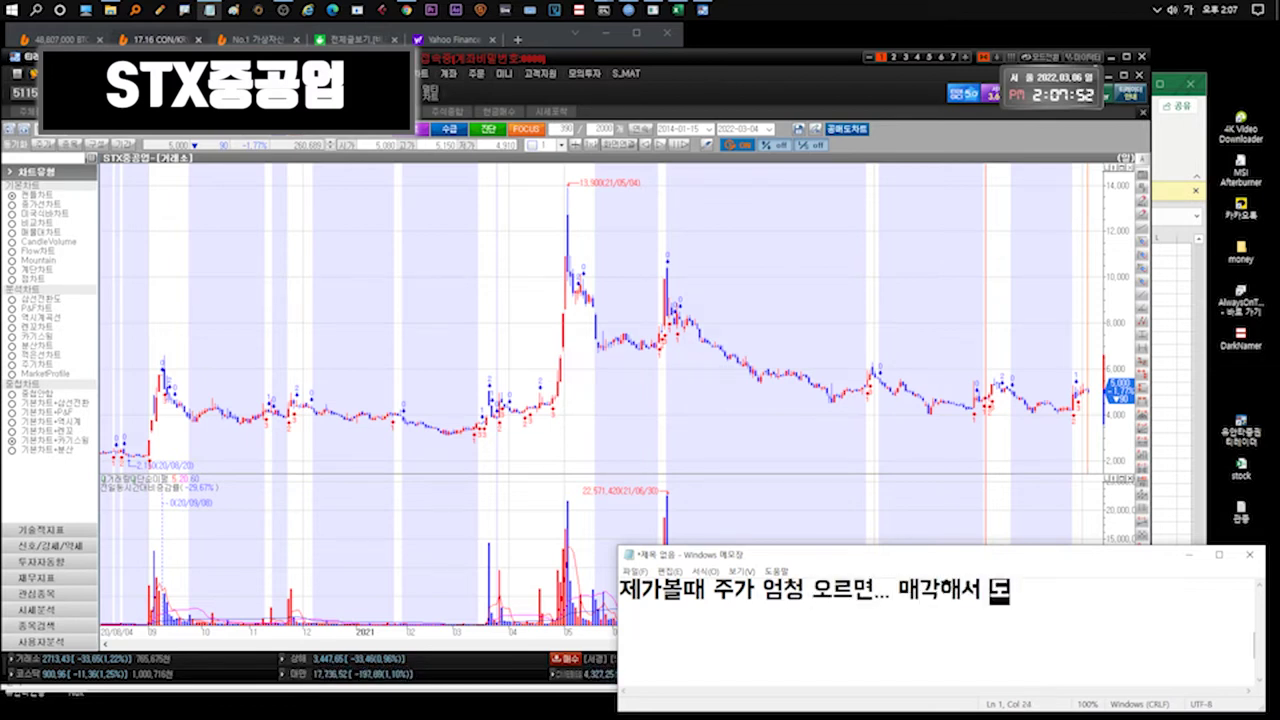
{"action": "type", "text": " ..... 빼먹는용녈"}
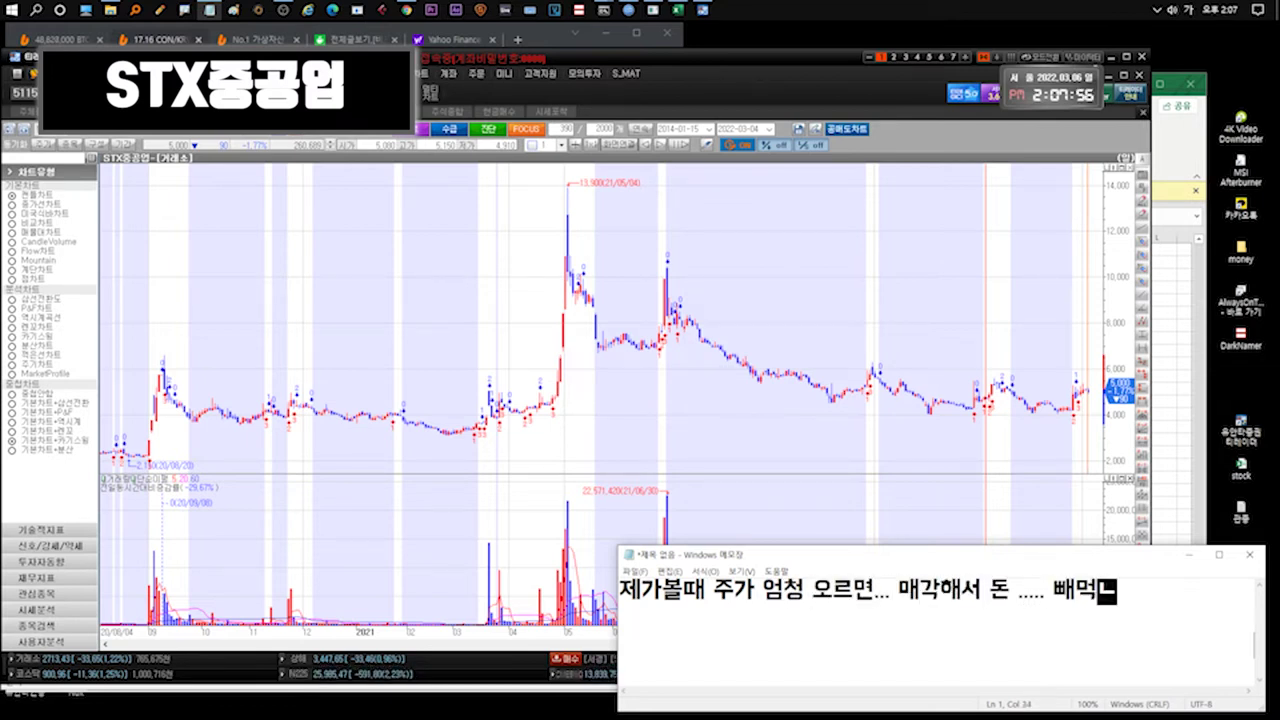
{"action": "type", "text": " 쓰지않을까도 싶긴"}
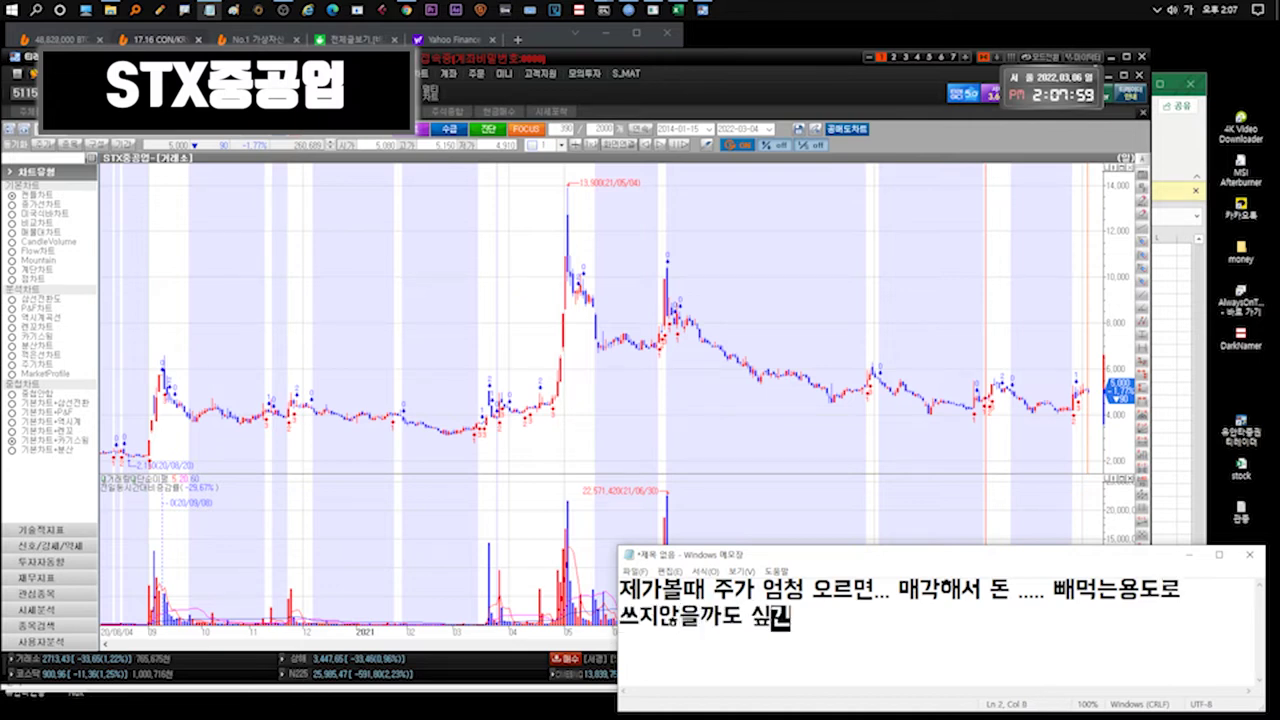
{"action": "type", "text": "한데 .. 물적분할후 사"}
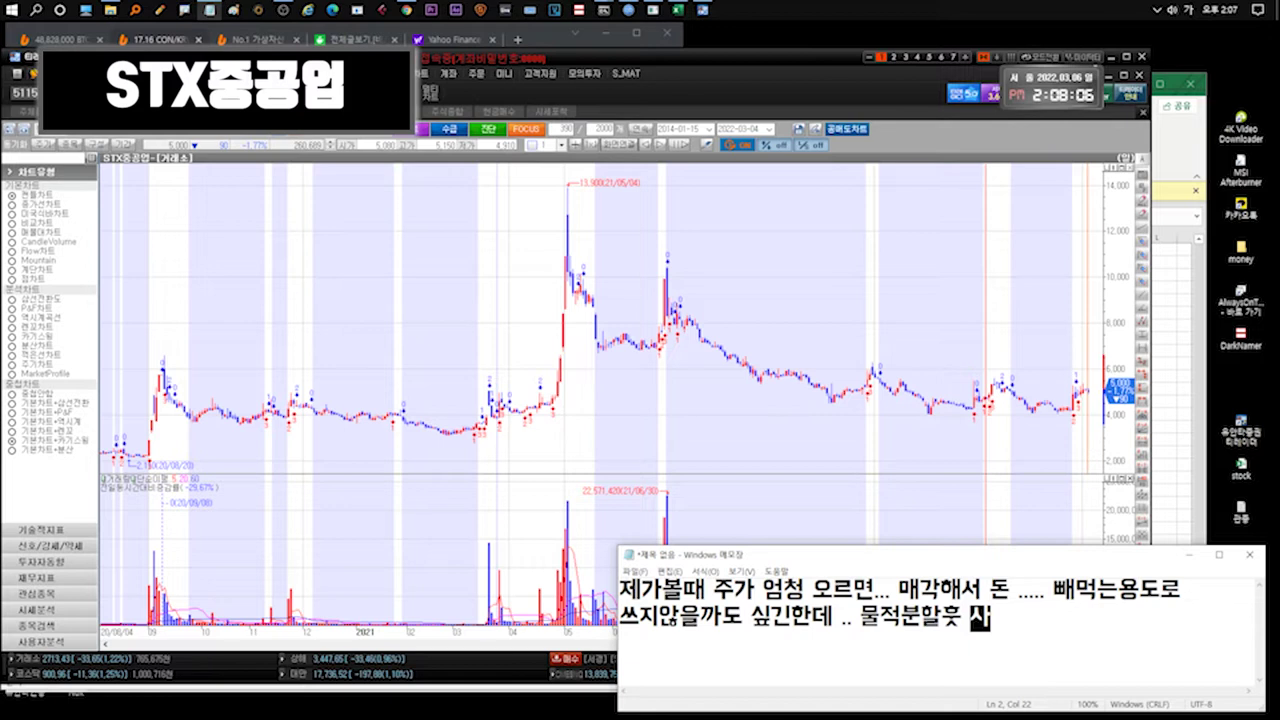
{"action": "type", "text": " 상장 이거"}
{"action": "type", "text": " 나름"}
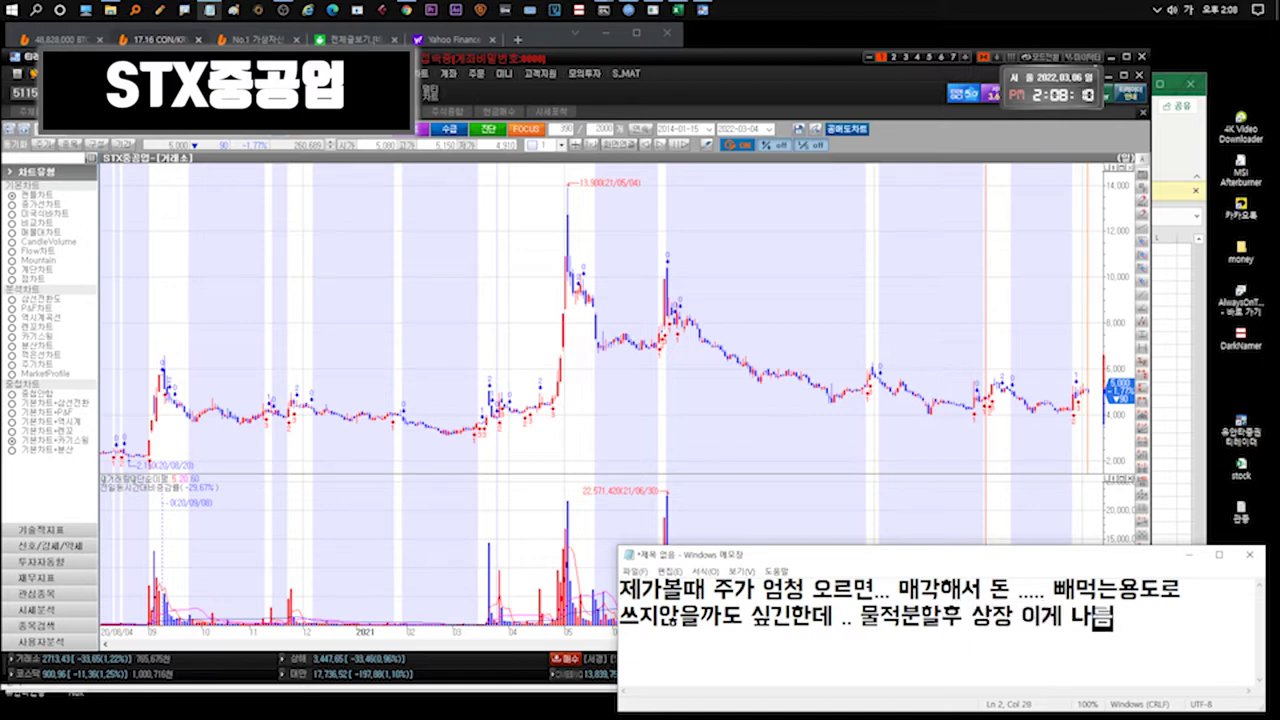
{"action": "type", "text": "의 이슈라서"}
Continue the comment with ".. 물적분할후 상장 이게 나름의 이슈라서 안할확률은 높아졌어", starting a new line before "안할확률은".
{"action": "key", "text": "Return"}
{"action": "type", "text": "안할걸"}
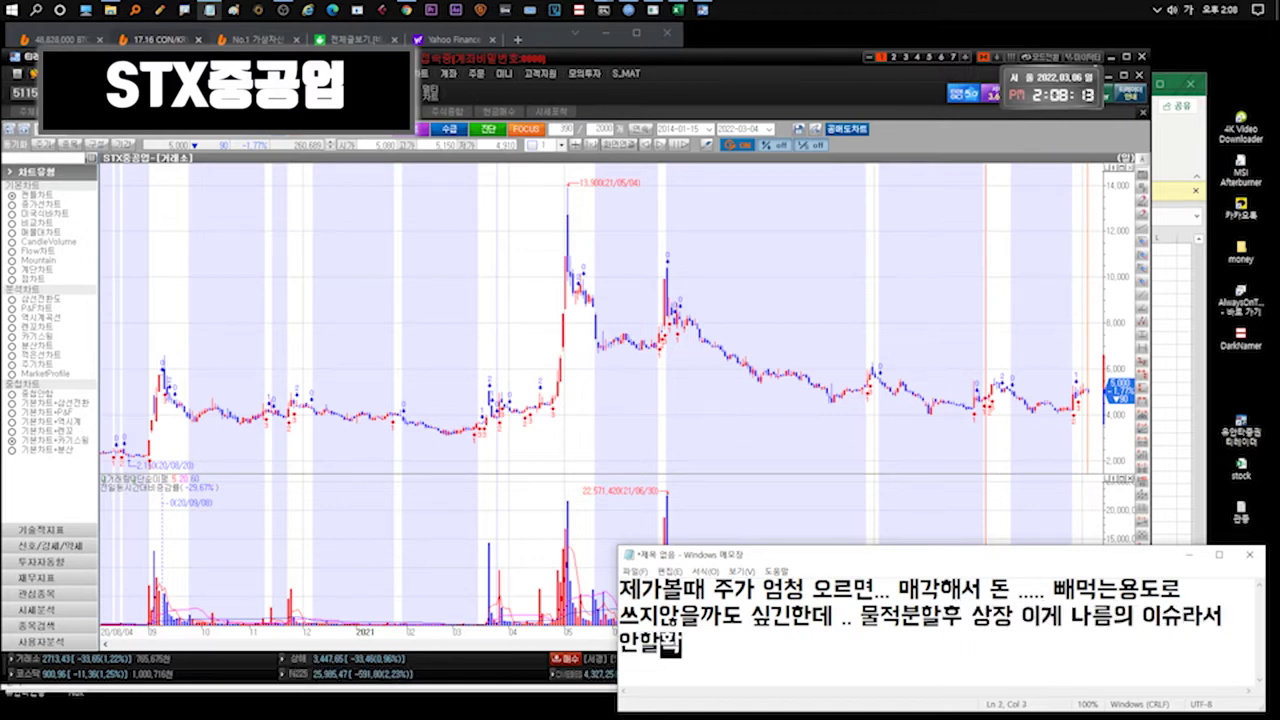
{"action": "type", "text": "률은 높아졌어요. 하지만??? 돈"}
Finish the comment with "요. 하지만??? 될수 있다는거!" and clear the note.
{"action": "key", "text": "BackSpace"}
{"action": "type", "text": "될수 있다는거!"}
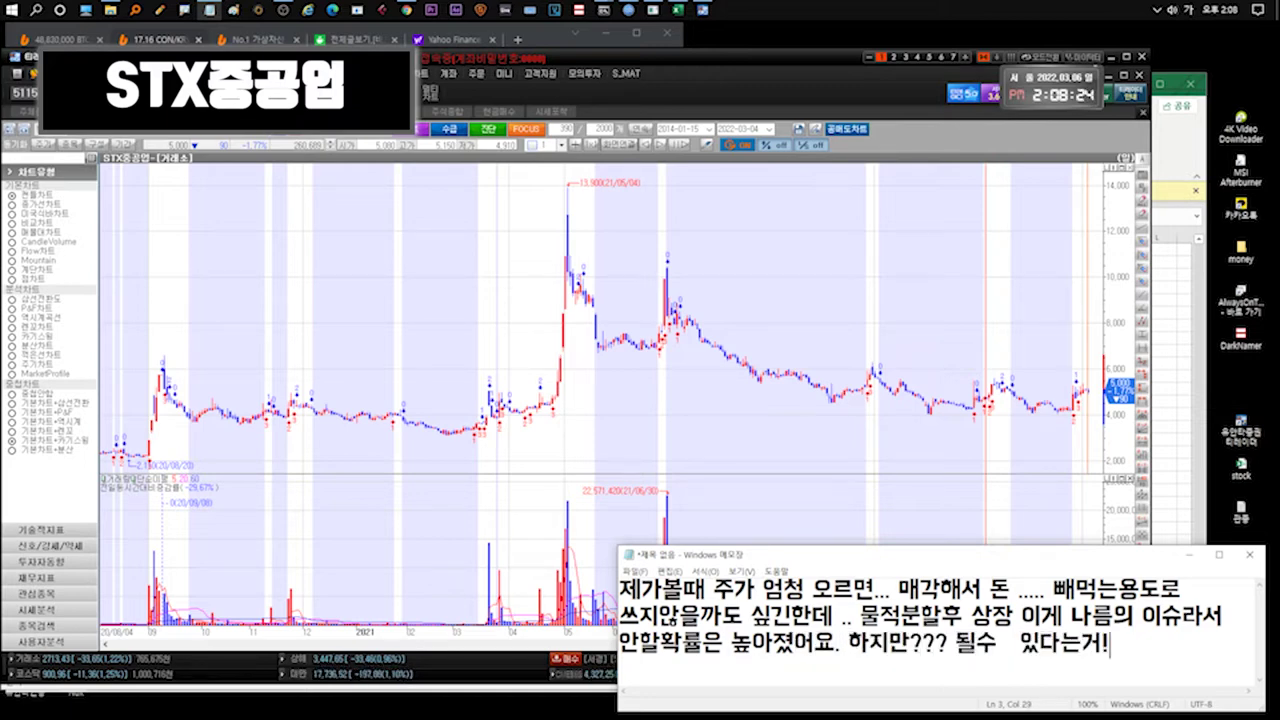
{"action": "key", "text": "ctrl+a"}
{"action": "key", "text": "BackSpace"}
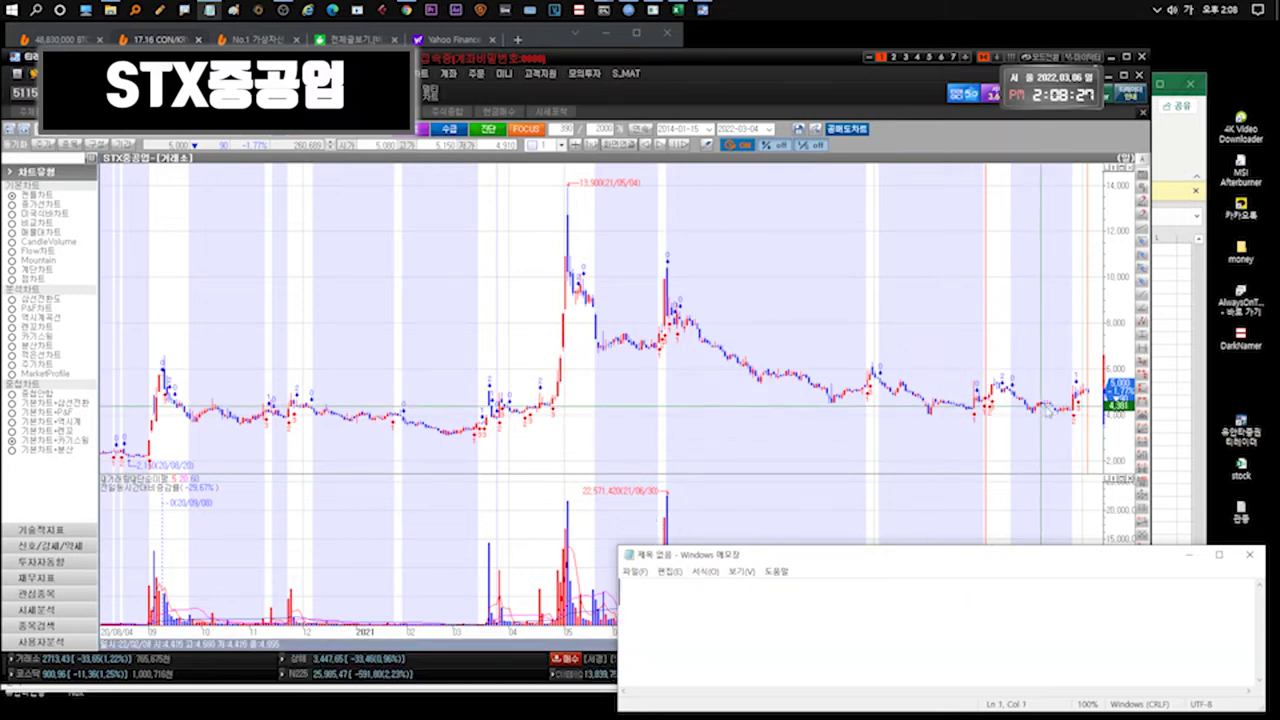
Write the note line "단기예측은 필요없고 stx공시!!! 이후를 보는게좋을듯싶네요." and start a new line.
{"action": "type", "text": "ㅌ"}
{"action": "type", "text": "기예측은 필요없고 stx공시!!!"}
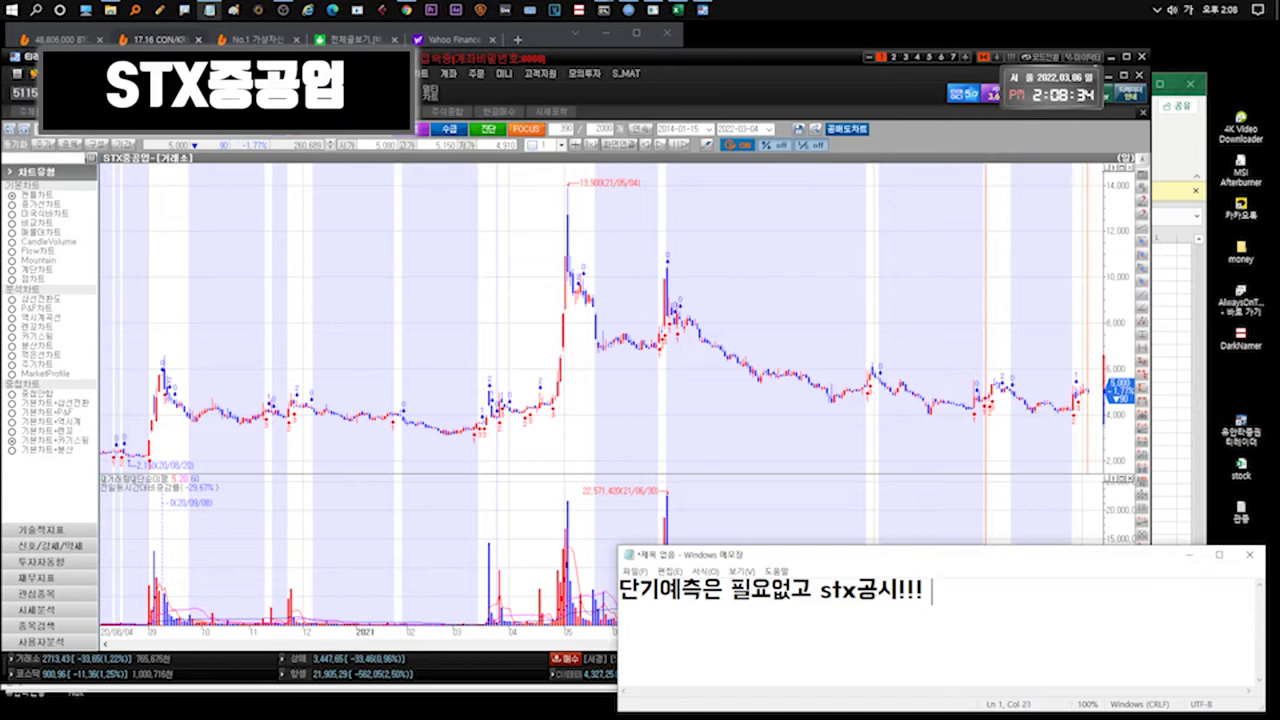
{"action": "type", "text": " 이후를 보는게좋을듯싶네요."}
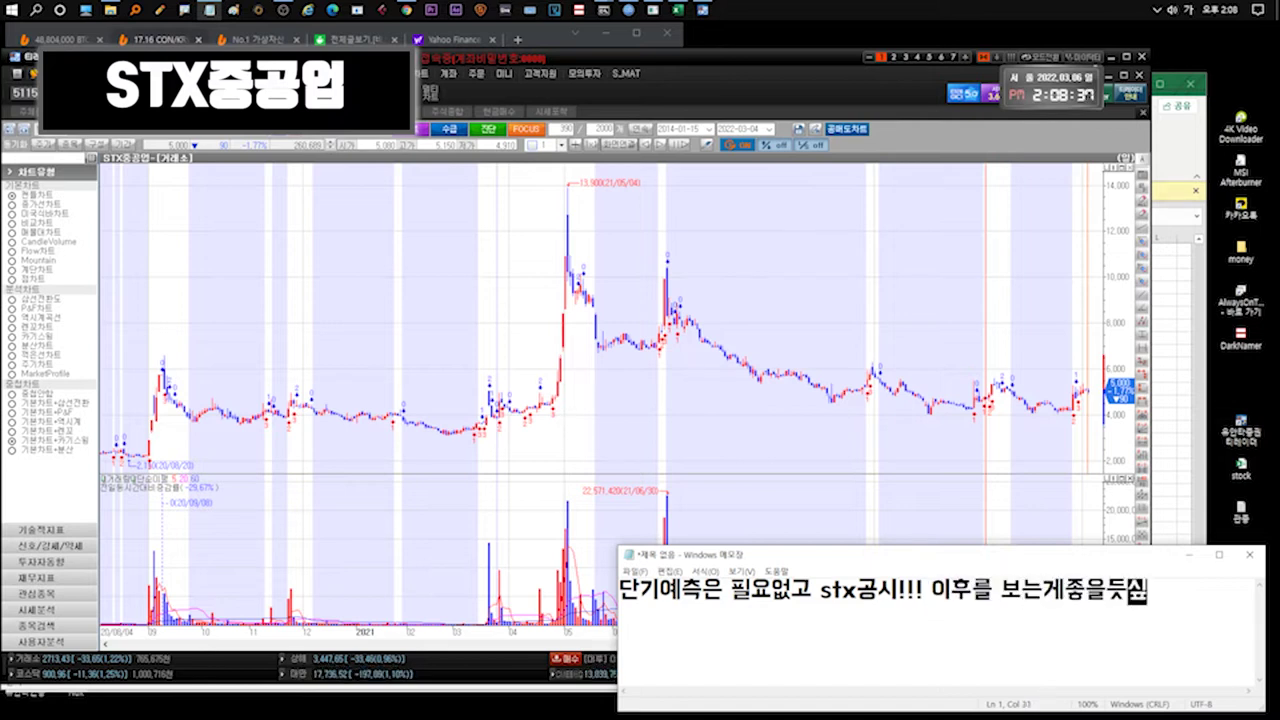
{"action": "key", "text": "Return"}
Add "stx엔진주가가 가장 중요할겁니다. 일단 대장주 어느정도는 따라가는중!!!! 일부러 누르고있습니다." to the note and clear everything.
{"action": "type", "text": "stx엔진주가"}
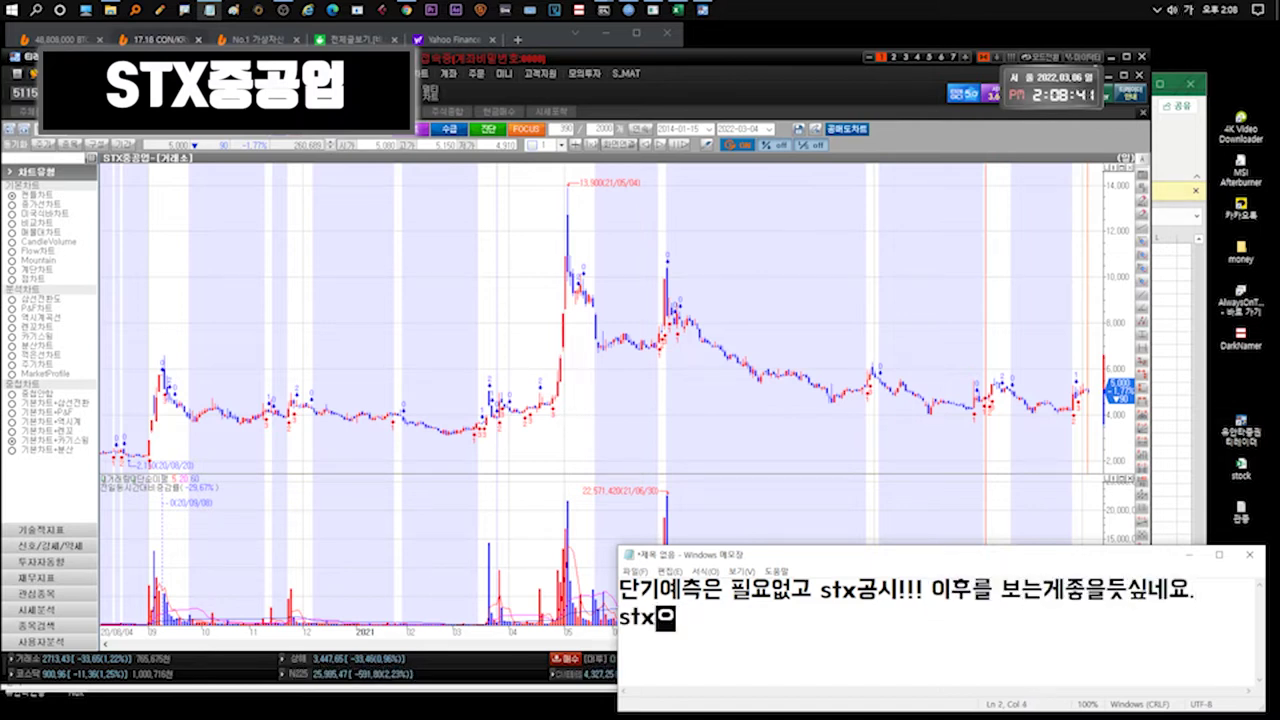
{"action": "type", "text": "가 가장 중요할겁니다. 일단 대장주 어느정"}
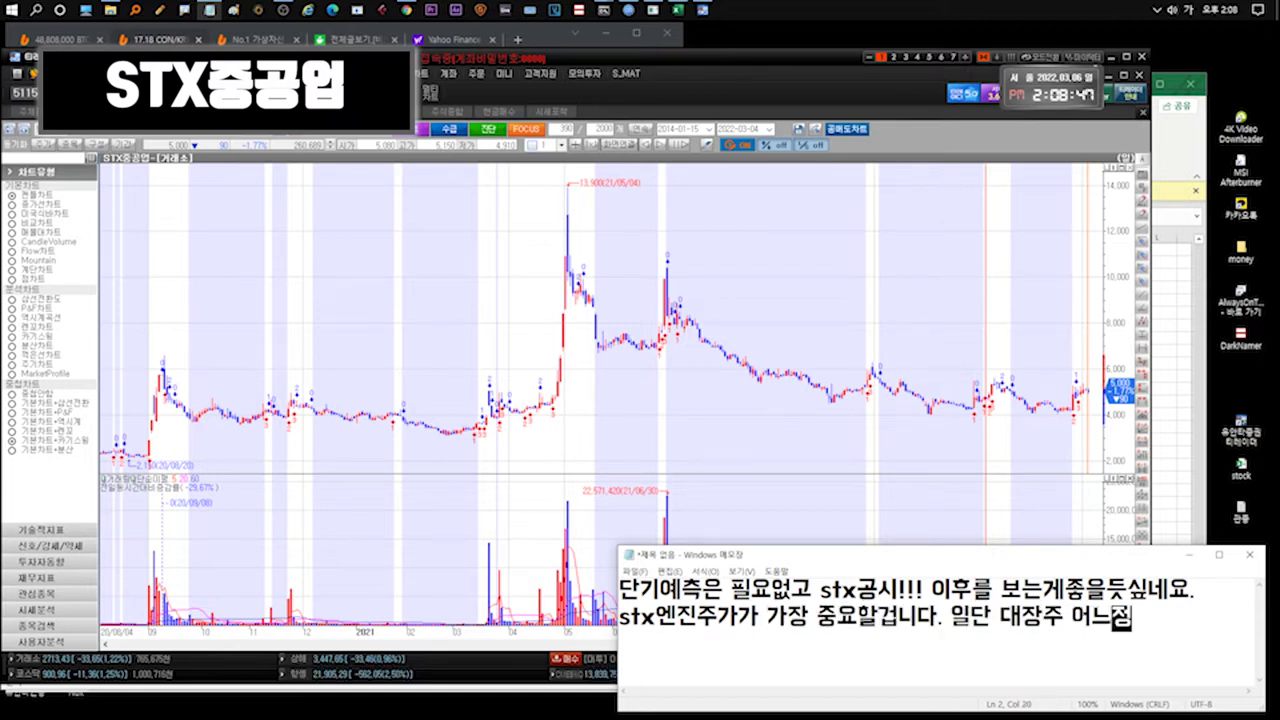
{"action": "type", "text": "도는 따라가는중!!!! "}
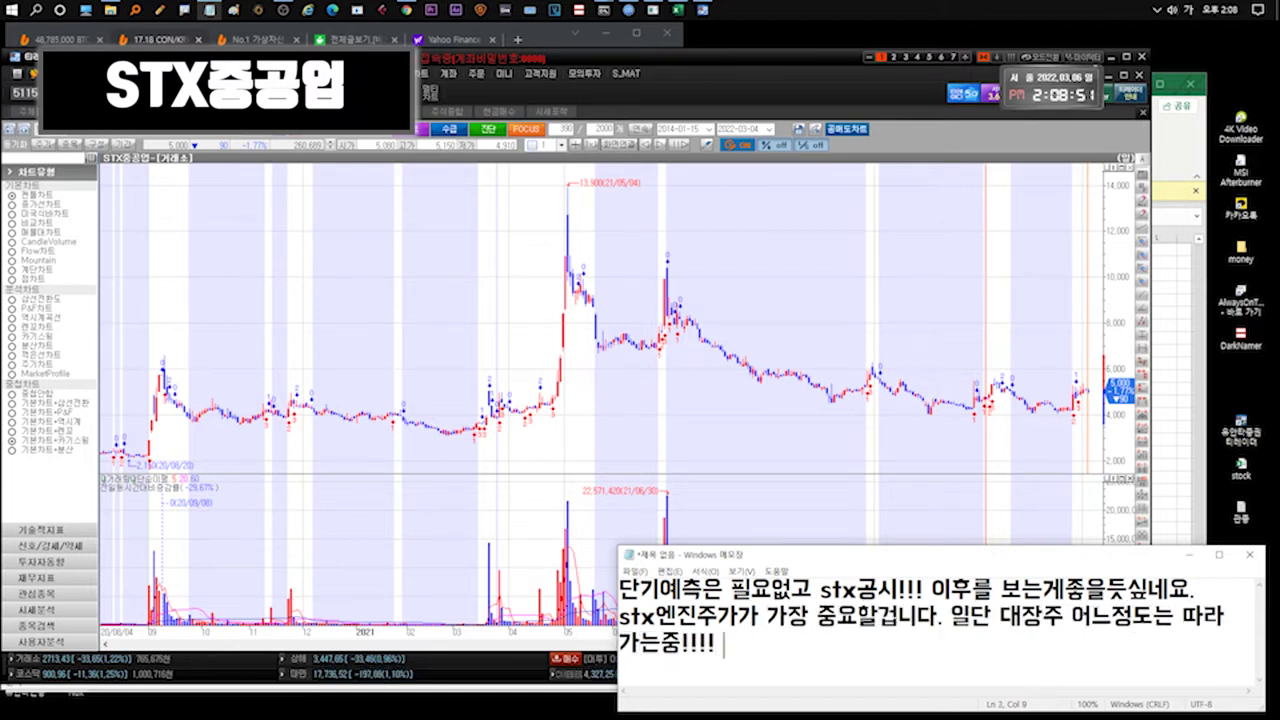
{"action": "type", "text": "일부러 누르고있습니다. 여기"}
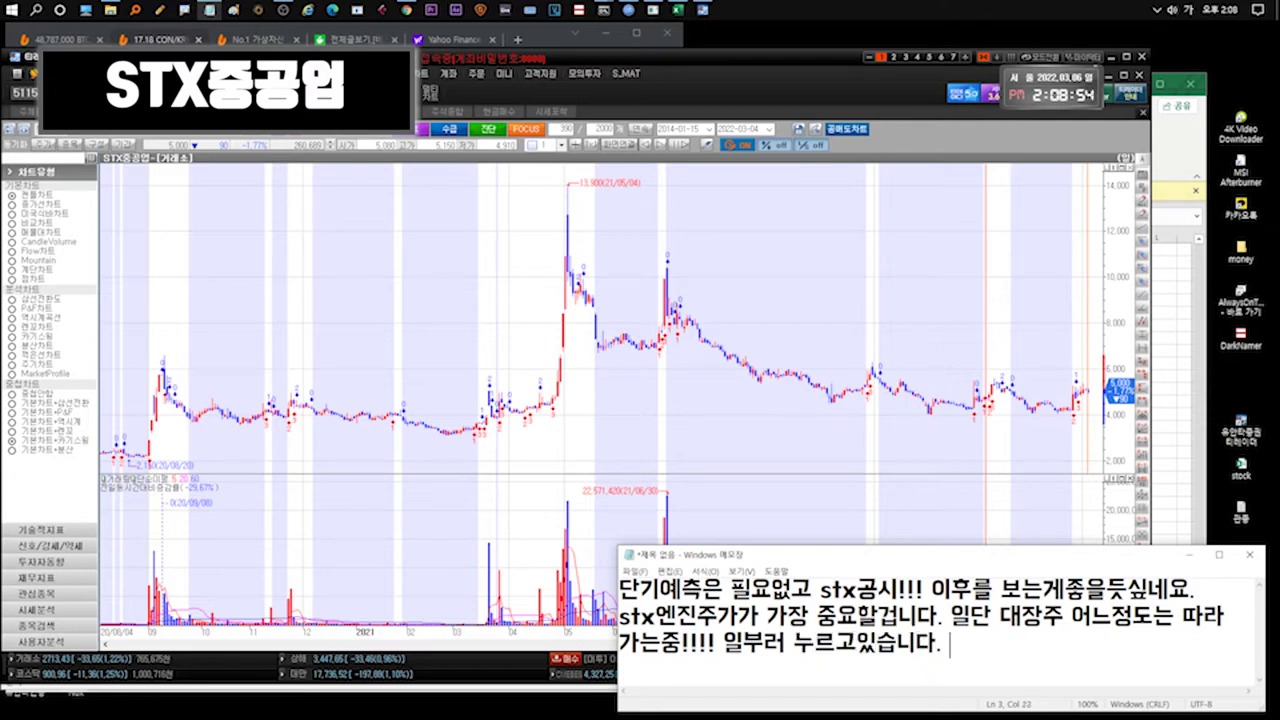
{"action": "key", "text": "BackSpace"}
{"action": "key", "text": "BackSpace"}
{"action": "key", "text": "ctrl+a"}
{"action": "key", "text": "BackSpace"}
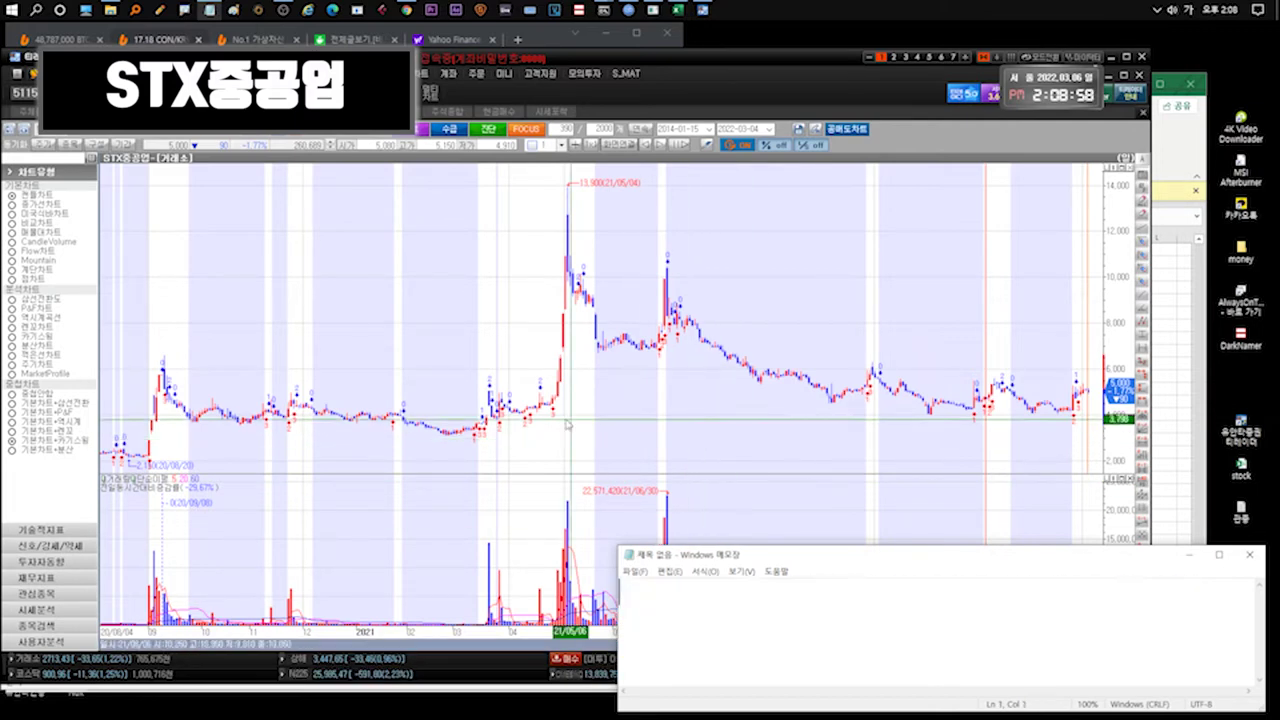
Switch to the trading program and open the 헬릭스미스 chart from the watchlist.
{"action": "left_click_drag", "start_coordinate": [623, 440], "coordinate": [514, 391]}
{"action": "key", "text": "Escape"}
{"action": "left_click", "coordinate": [76, 235]}
{"action": "left_click", "coordinate": [128, 254]}
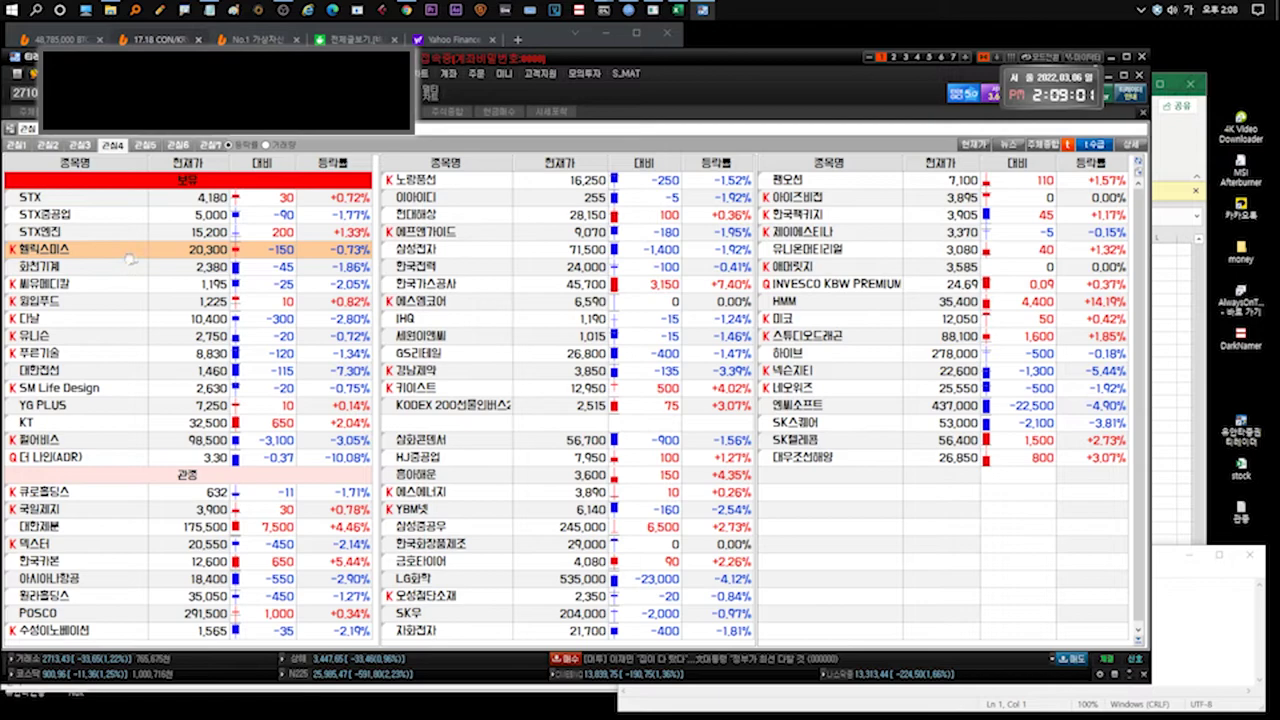
{"action": "key", "text": "Escape"}
{"action": "left_click_drag", "start_coordinate": [998, 370], "coordinate": [1090, 425]}
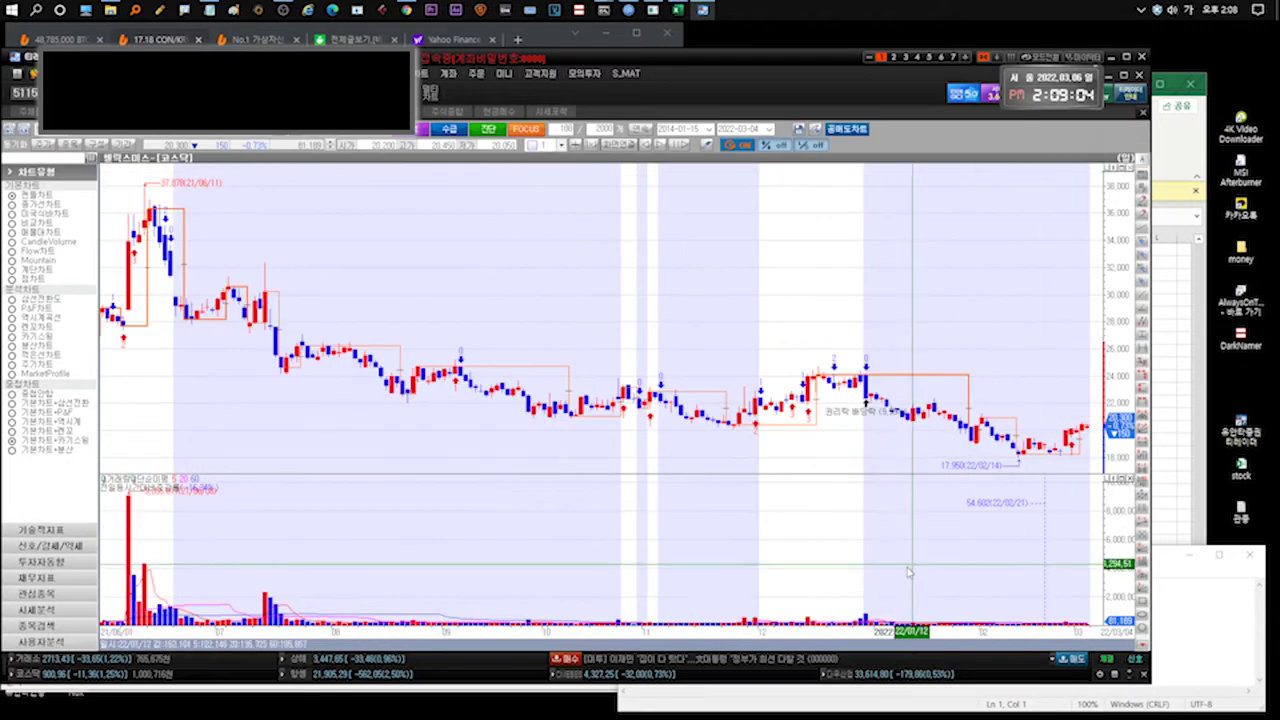
Return to Notepad, write "... 악재 나올건 다 나왔나 싶은??? 그래도" as a comment on the 헬릭스미스 chart, and clear it.
{"action": "left_click", "coordinate": [1190, 625]}
{"action": "type", "text": "ㅇ"}
{"action": "key", "text": "BackSpace"}
{"action": "type", "text": "... "}
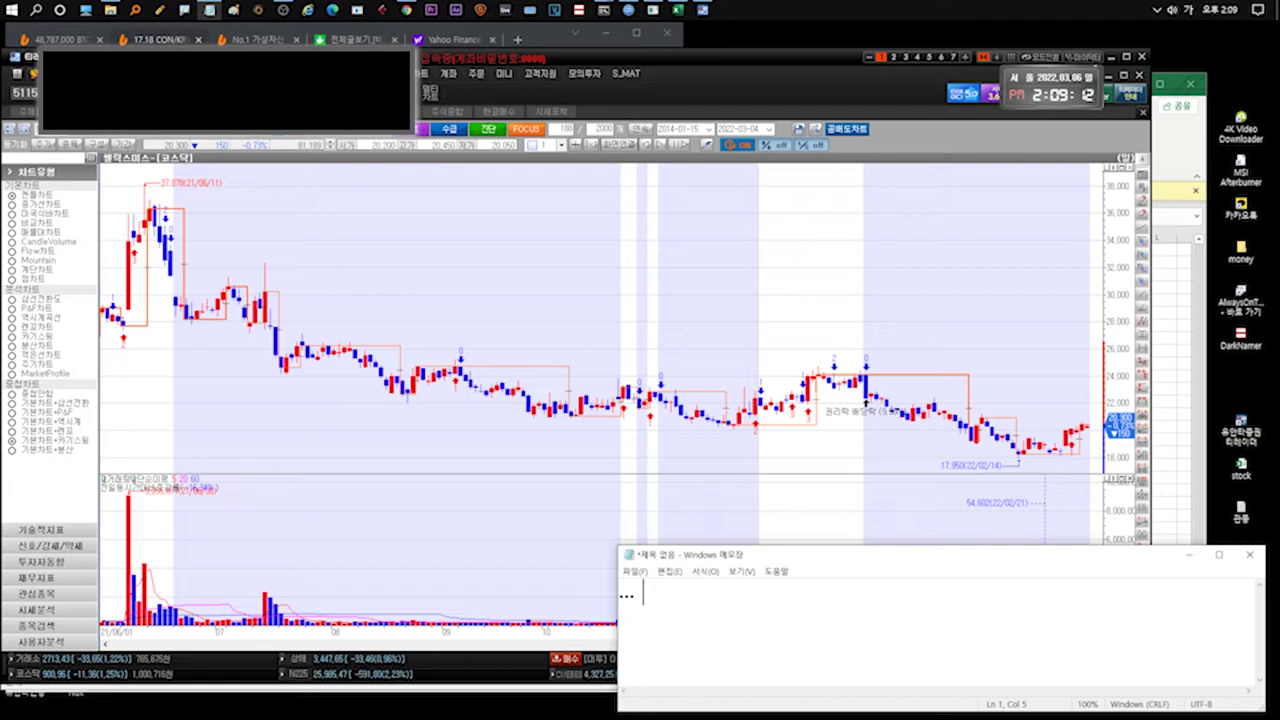
{"action": "type", "text": "악재 나올건 다 나왔나 싶으"}
{"action": "type", "text": "ㄴ?"}
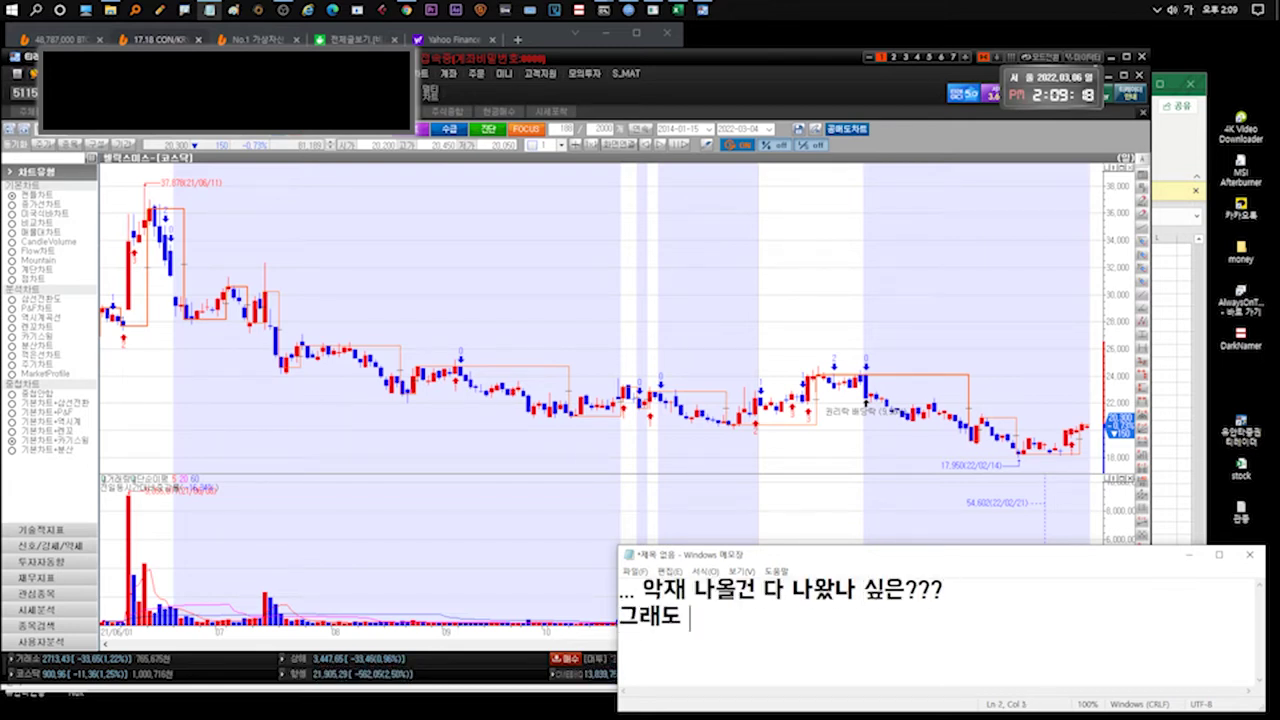
{"action": "key", "text": "ctrl+a"}
{"action": "key", "text": "BackSpace"}
Write the short comment "매수하긴 좀 애매합니다." and clear it.
{"action": "type", "text": "매수하긴 좀 애매합니다."}
{"action": "key", "text": "ctrl+a"}
{"action": "key", "text": "BackSpace"}
Write the 헬릭스미스 comment "단기추매.. 2만원 언더에서 하신분들은 2만원~23000부근 매도" ending in "낫지않나싶어요.", and clear it.
{"action": "type", "text": "추매"}
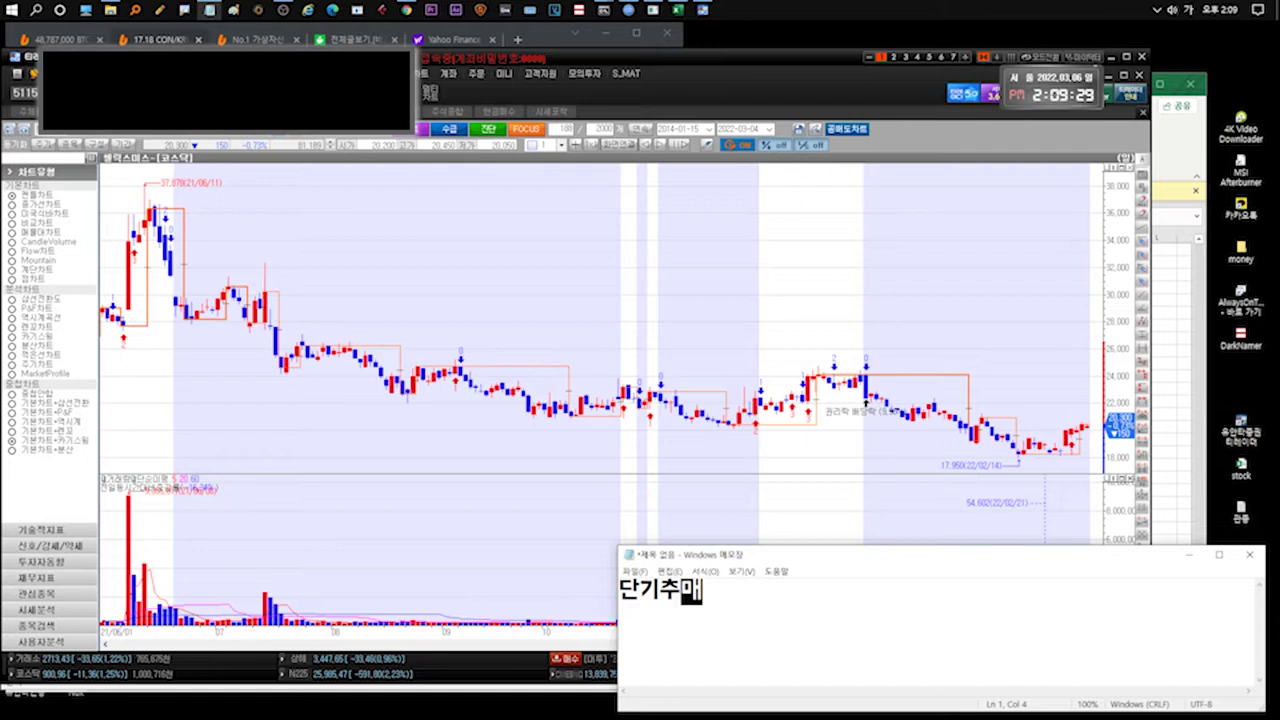
{"action": "type", "text": ".. 2만원 언더에서 하신분들은 "}
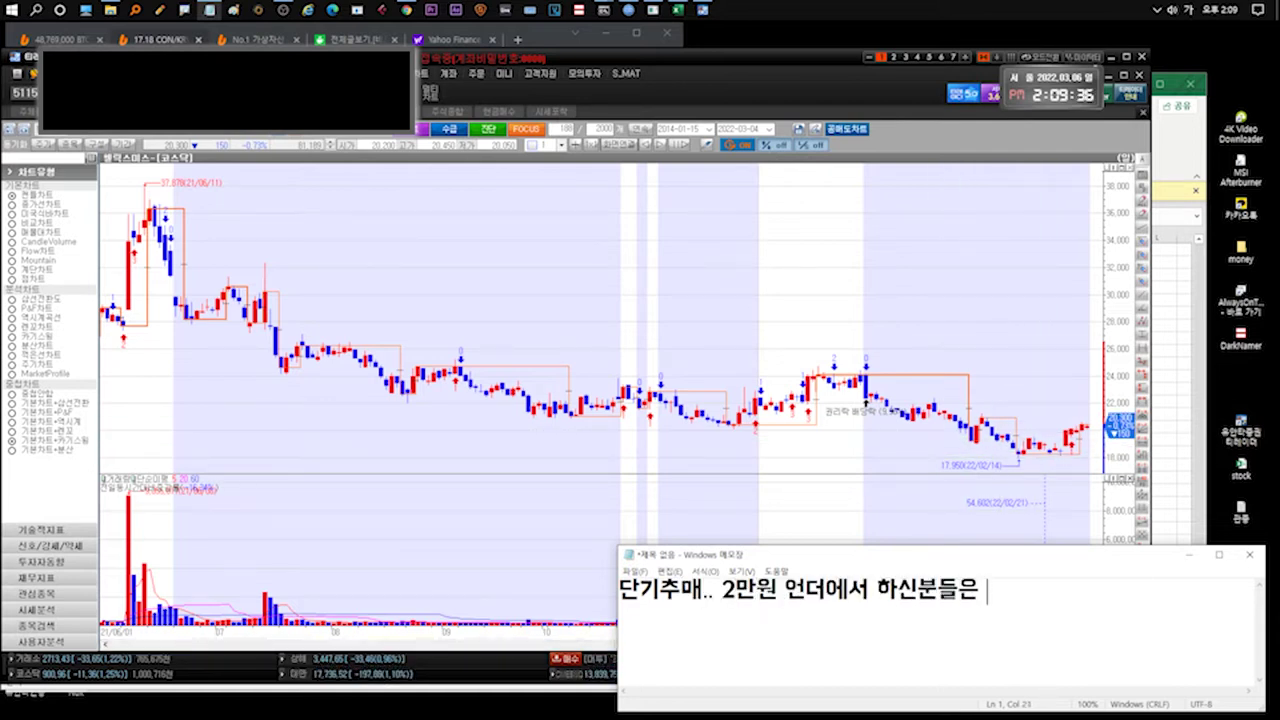
{"action": "type", "text": "2만원~23000부그"}
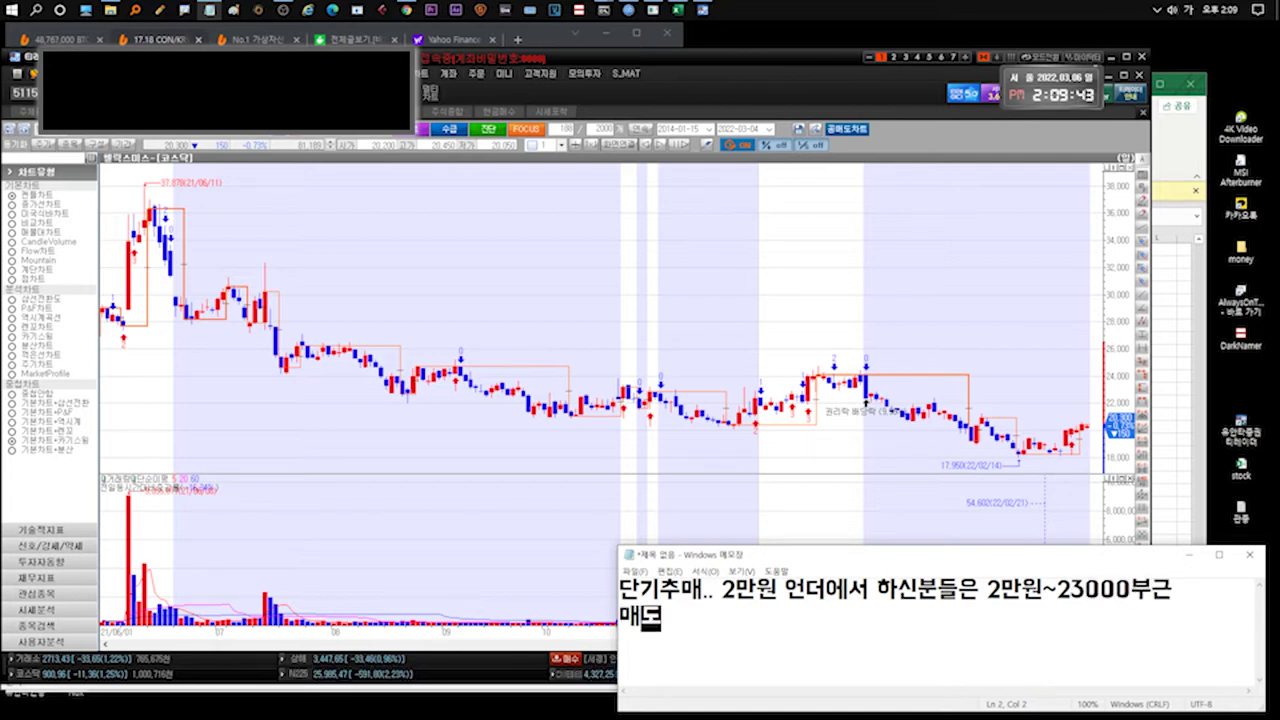
{"action": "type", "text": "낫지않나싶어요."}
{"action": "key", "text": "ctrl+a"}
{"action": "key", "text": "ctrl+x"}
Write "... 바이오 전체적으로 호황기올때 다시 상승나올텐데 그전까지는 버텨야됩니다. 그리고 대주주... .. 이슈가 가장 악재긴하죠!" in the note and clear it.
{"action": "type", "text": "... "}
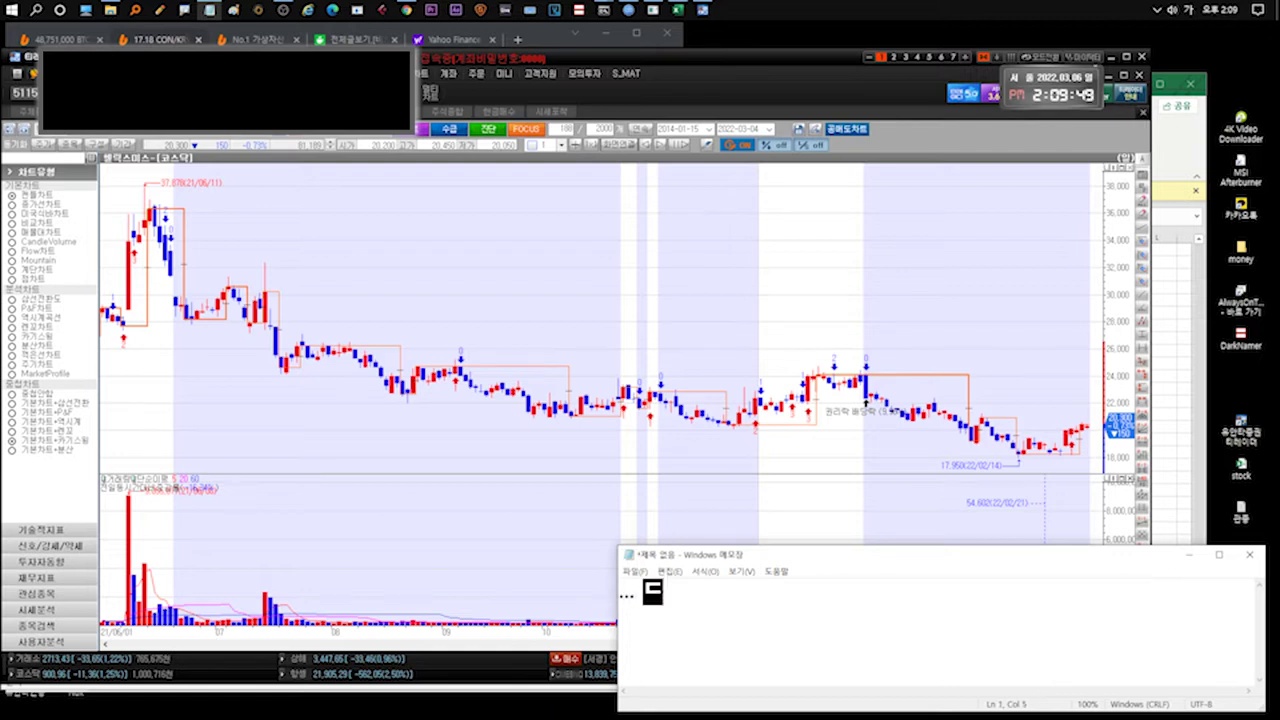
{"action": "type", "text": "바이오 전체적으로 호황기업"}
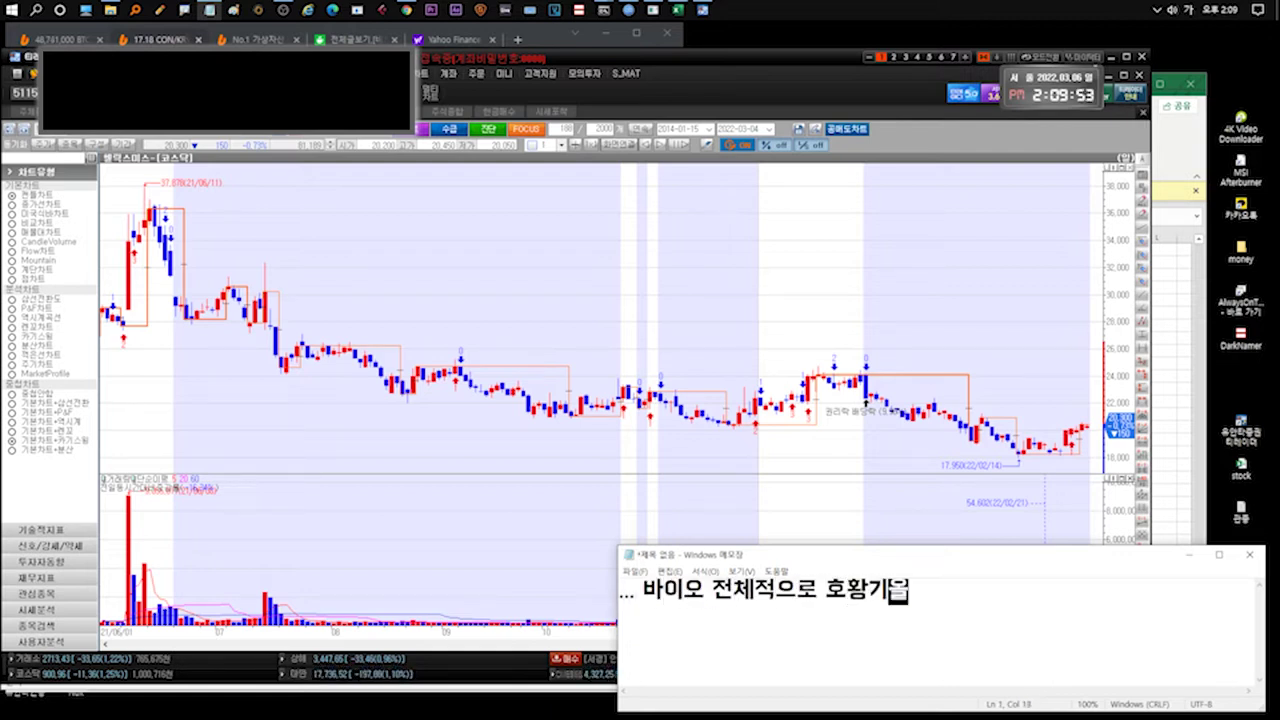
{"action": "type", "text": "때 다시 상승나올텐데 그전까지는 버텨야됩니다. 그리고 대주"}
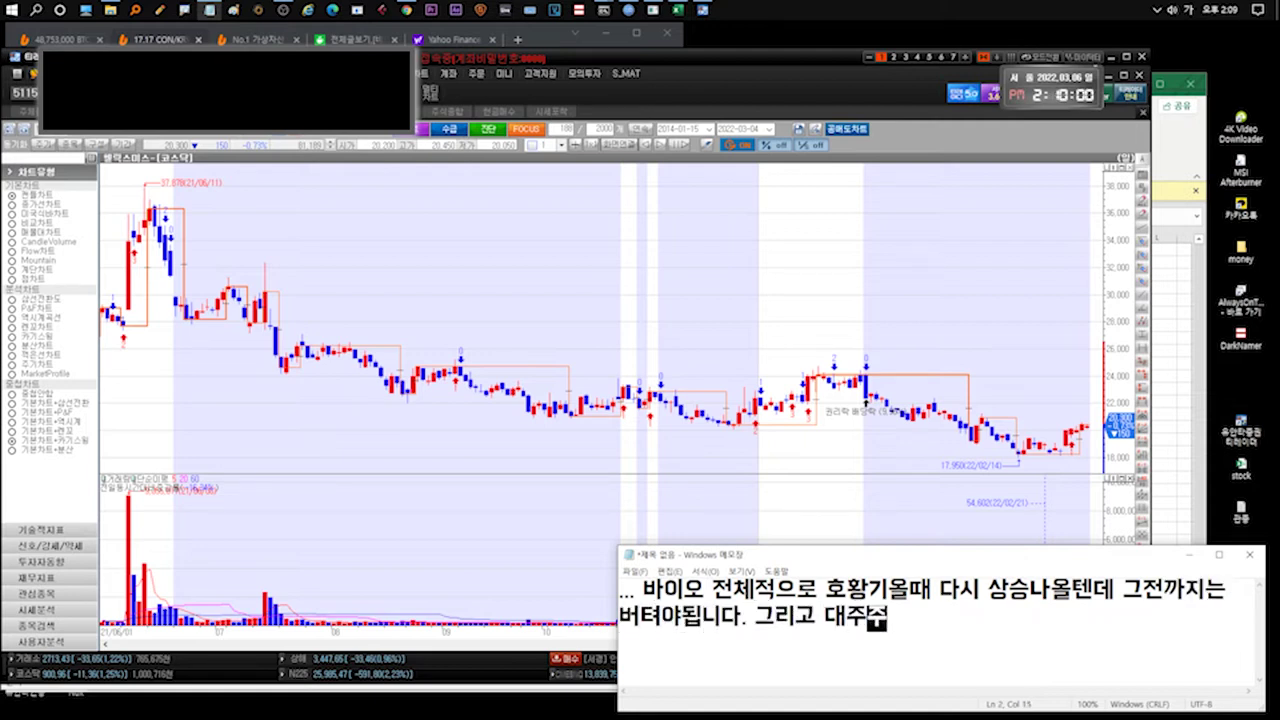
{"action": "type", "text": "주... .. 이슈가 가장 악재긴하죠!"}
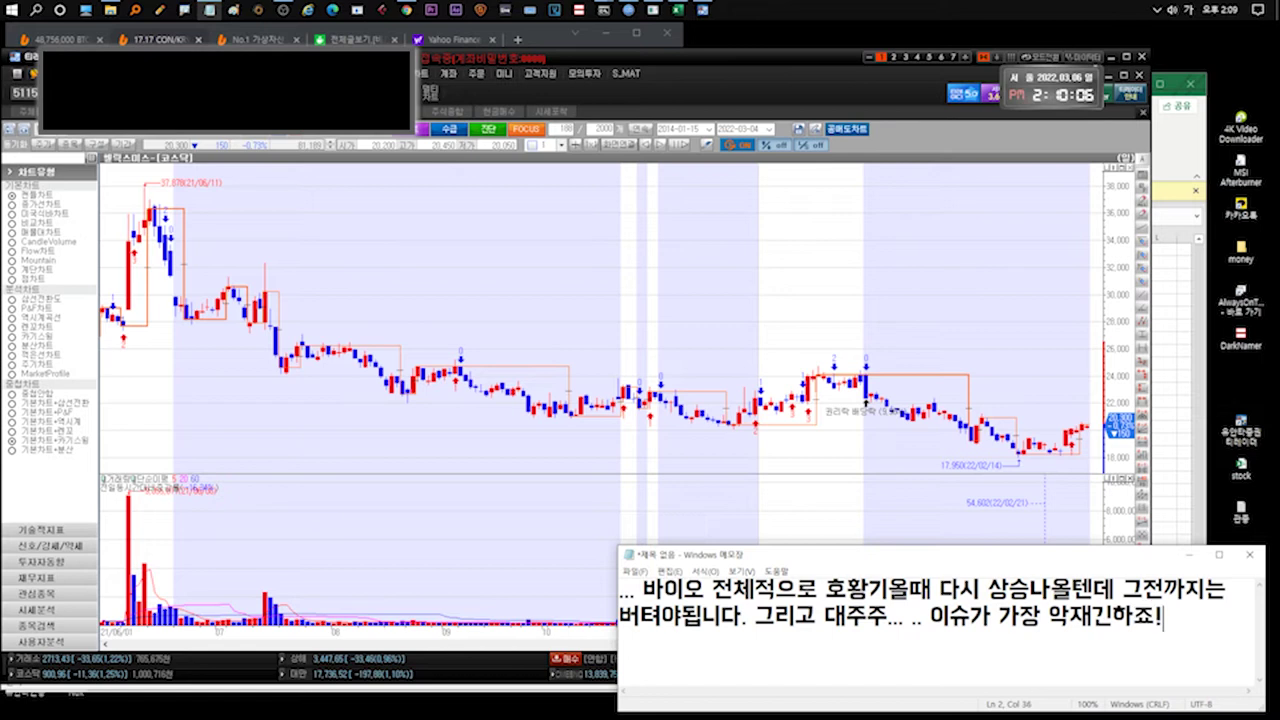
{"action": "key", "text": "ctrl+a"}
{"action": "key", "text": "BackSpace"}
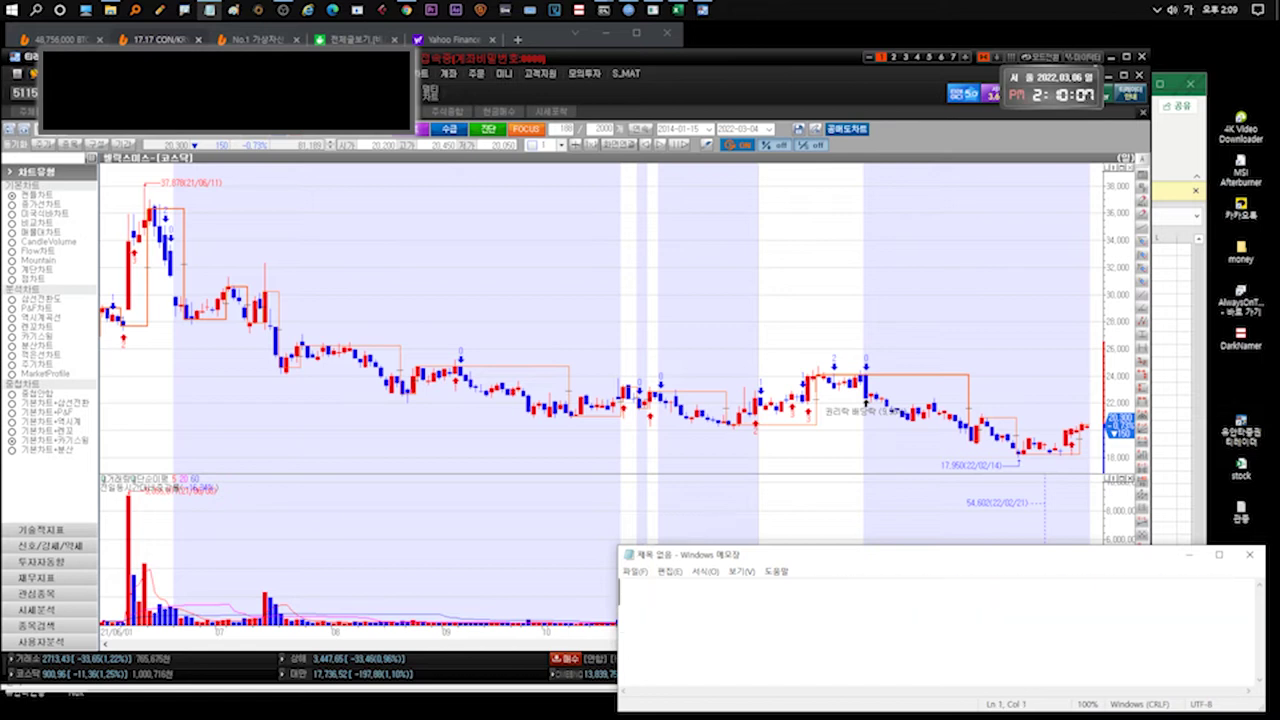
Write the closing 헬릭스미스 comment "추천은 못하는주식이 되버린!!" and empty the note.
{"action": "type", "text": "추천은 ㅁ"}
{"action": "type", "text": "하는주식이 되버린!!"}
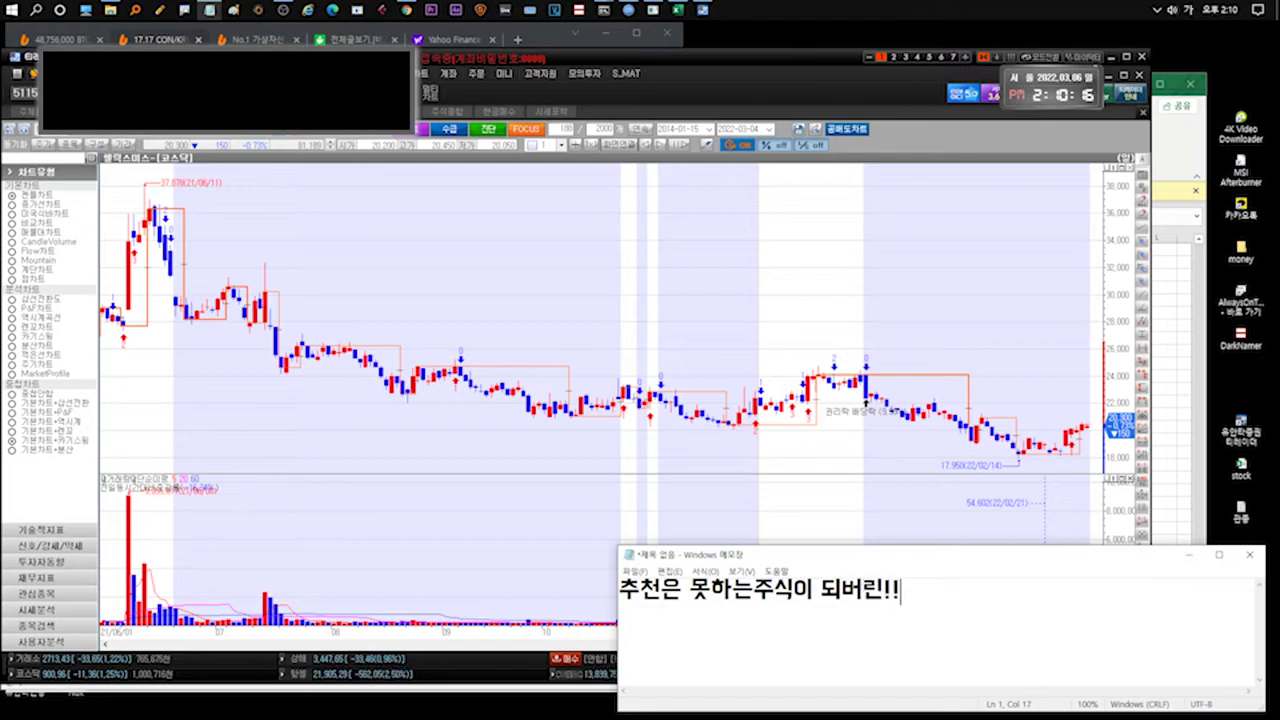
{"action": "key", "text": "ctrl+n"}
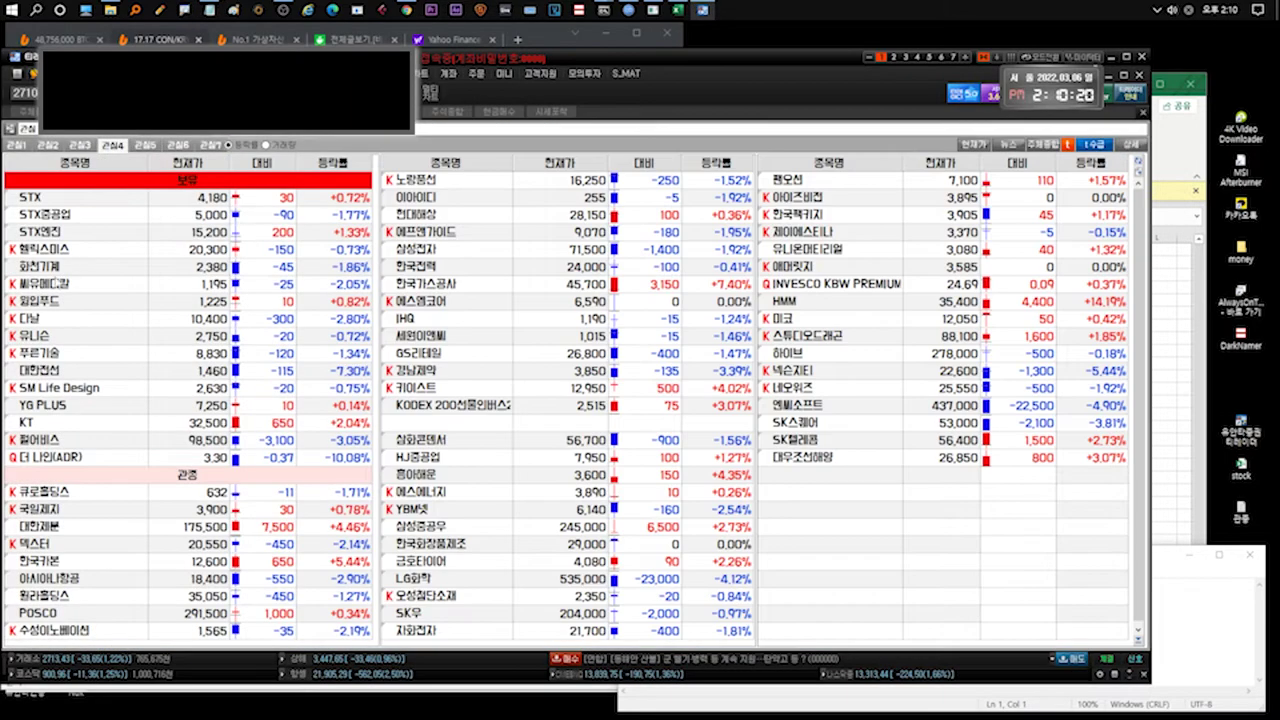
Switch to the trading program, open the 화천기계 chart from the watchlist, and return to the empty note.
{"action": "double_click", "coordinate": [163, 270]}
{"action": "left_click_drag", "start_coordinate": [1000, 312], "coordinate": [1098, 330]}
{"action": "left_click", "coordinate": [1217, 609]}
Write the 화천기계 comment "화천... 애매합니다. 어찌됐건 2300원초반정도오면 매집!! 그냥하시면되고..." on two lines of the note.
{"action": "type", "text": "화천... 애매"}
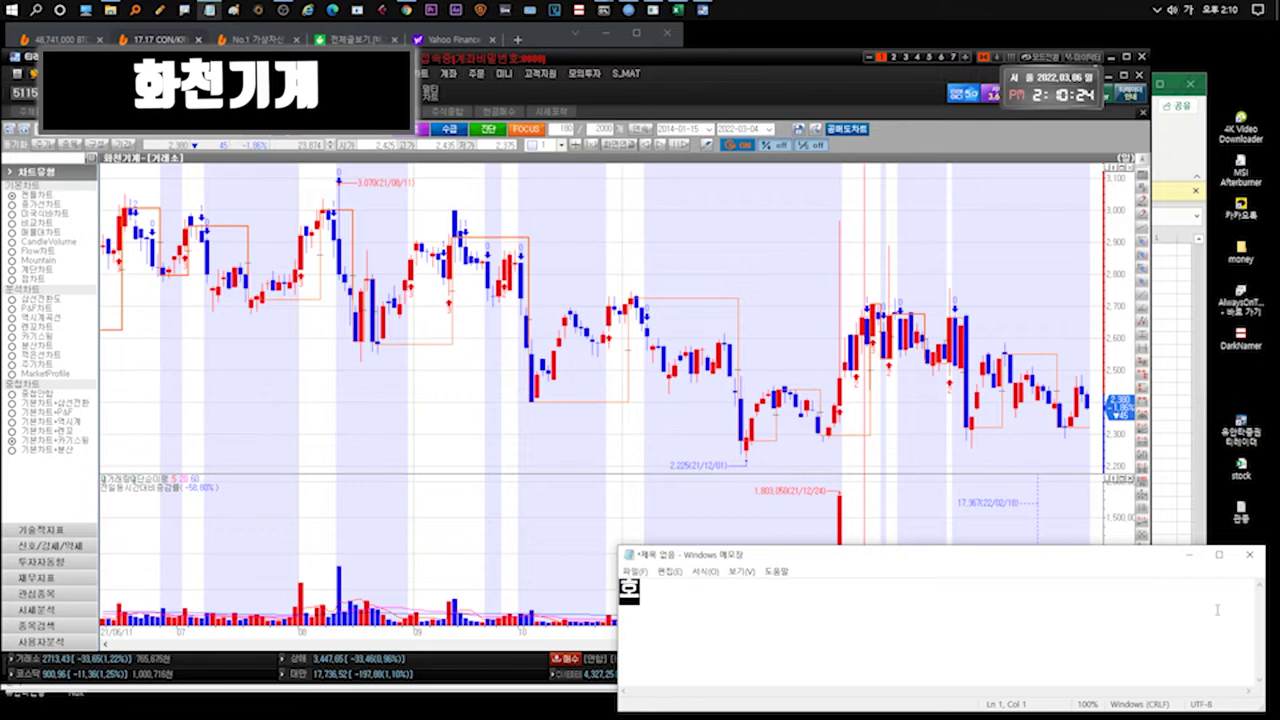
{"action": "type", "text": "합니다. 어찌됐건"}
{"action": "key", "text": "BackSpace"}
{"action": "key", "text": "BackSpace"}
{"action": "key", "text": "BackSpace"}
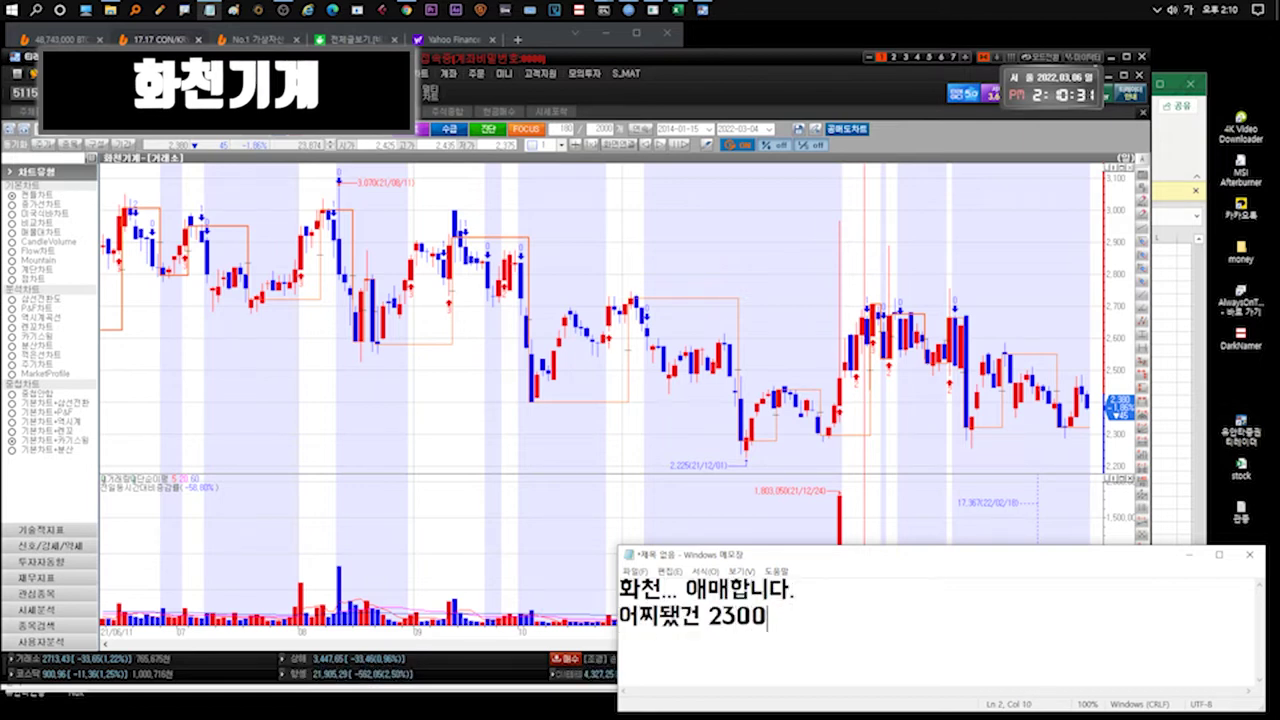
{"action": "type", "text": "원초반정도오며ㅑㄴ"}
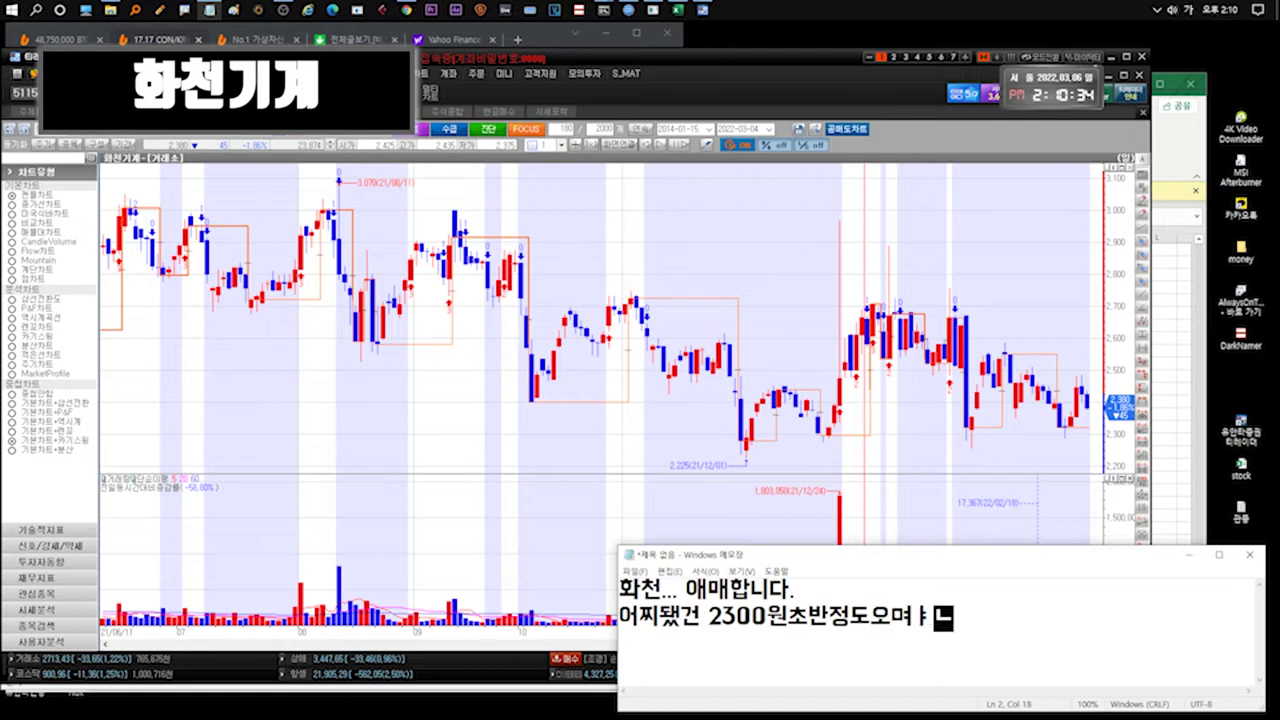
{"action": "type", "text": "면 매미"}
{"action": "type", "text": "!! 그냥하시면되고..."}
{"action": "key", "text": "Return"}
Add "홍남기... 소부장쪽 지원한다고는했는데 바이오도 포함이라 영향있을지모르겠지만 그래도 화천 실적 괜찮으니" to the note and clear everything.
{"action": "type", "text": "홍남기"}
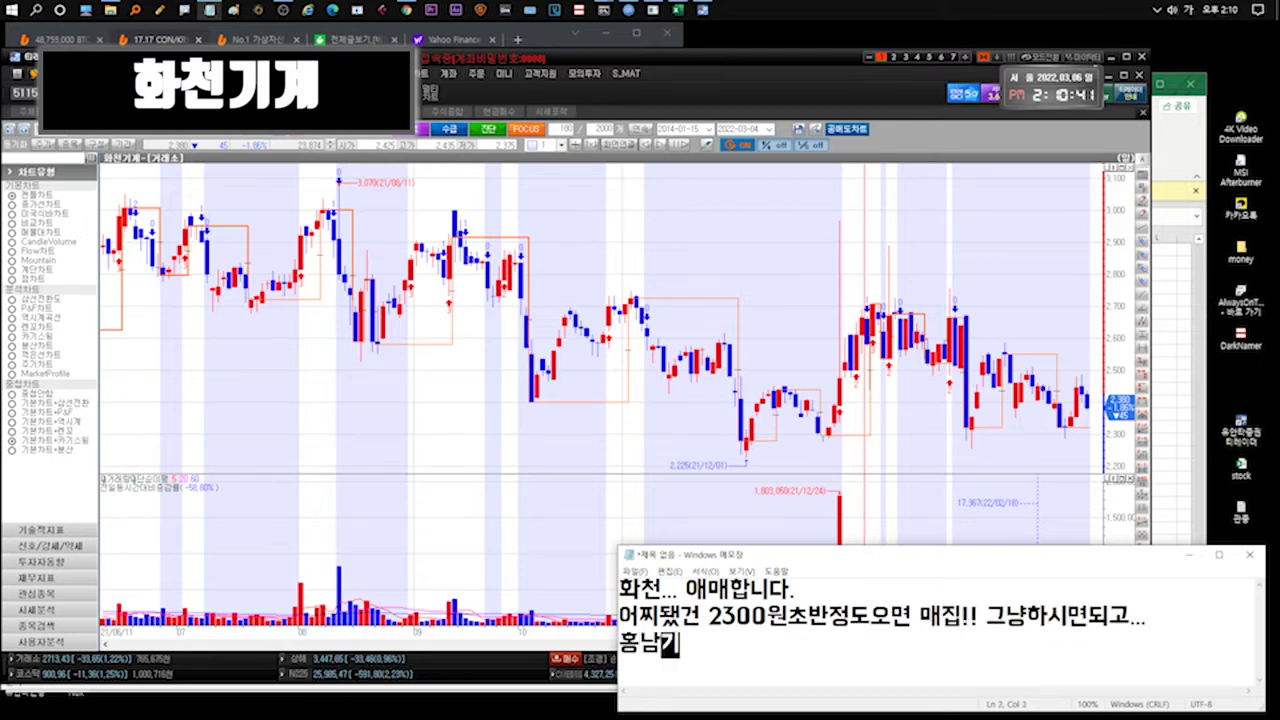
{"action": "type", "text": "... 소부장쪽 지원"}
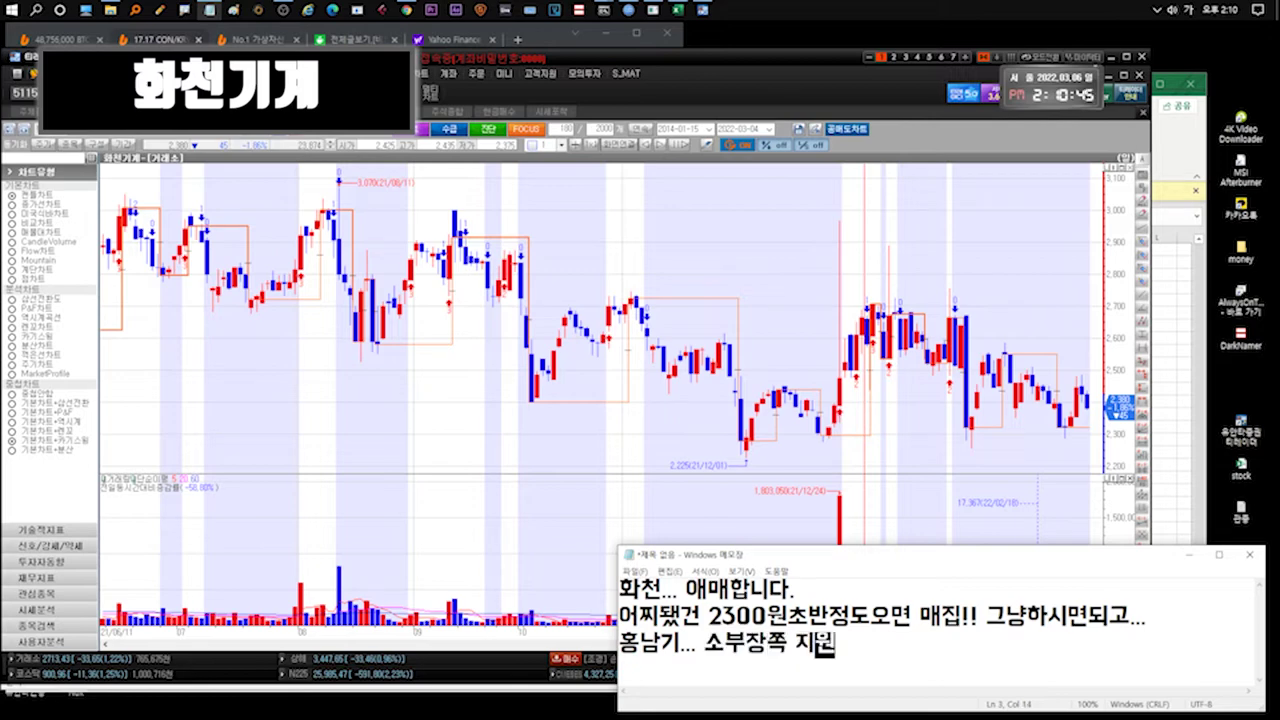
{"action": "type", "text": "한다고는애는데 바이"}
{"action": "type", "text": "오도 포함이라"}
{"action": "key", "text": "Return"}
{"action": "type", "text": "영향있을지모르겠지만"}
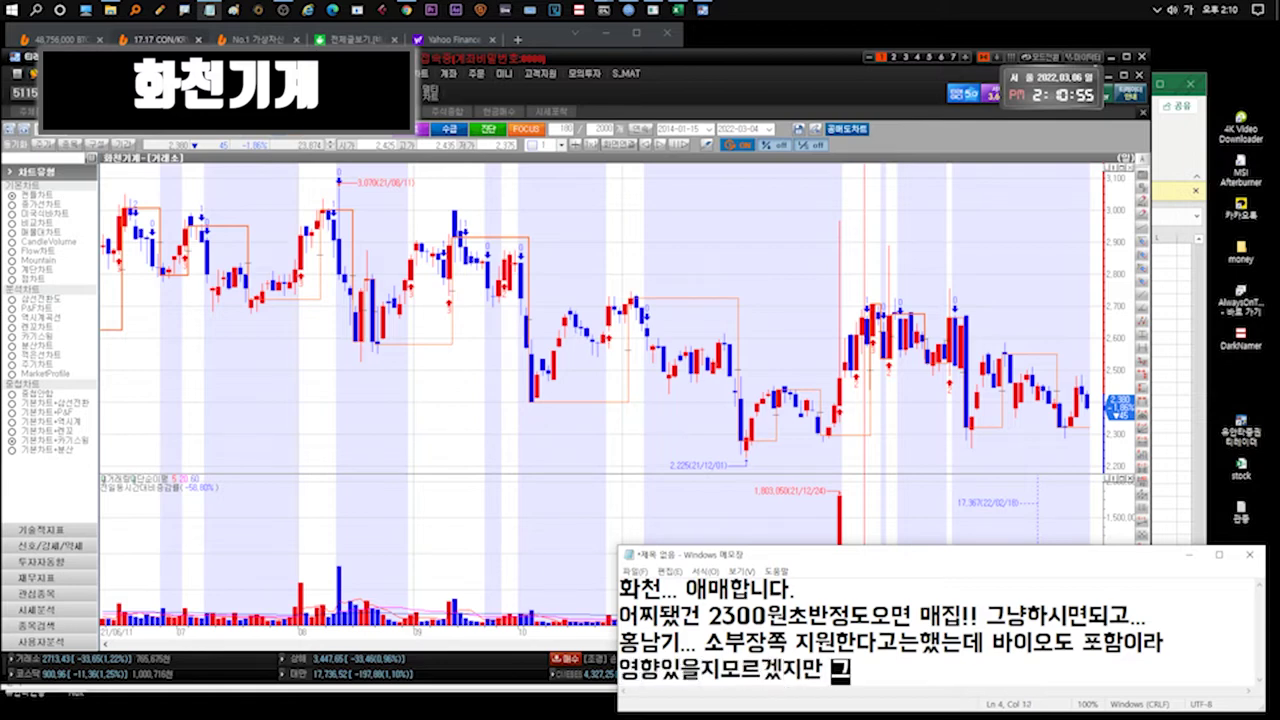
{"action": "type", "text": " 그래도 화천 실적 괜찮으니"}
{"action": "key", "text": "ctrl+a"}
{"action": "key", "text": "BackSpace"}
Write the short 화천기계 comment "저점은 무조건 매집!" and clear it.
{"action": "type", "text": "저점은 무조건 매집!"}
{"action": "key", "text": "ctrl+a"}
{"action": "key", "text": "BackSpace"}
Switch to the stock workbook in Excel and look through the stx중, 화천 and 씨유 sheets for weekly notes.
{"action": "left_click", "coordinate": [549, 371]}
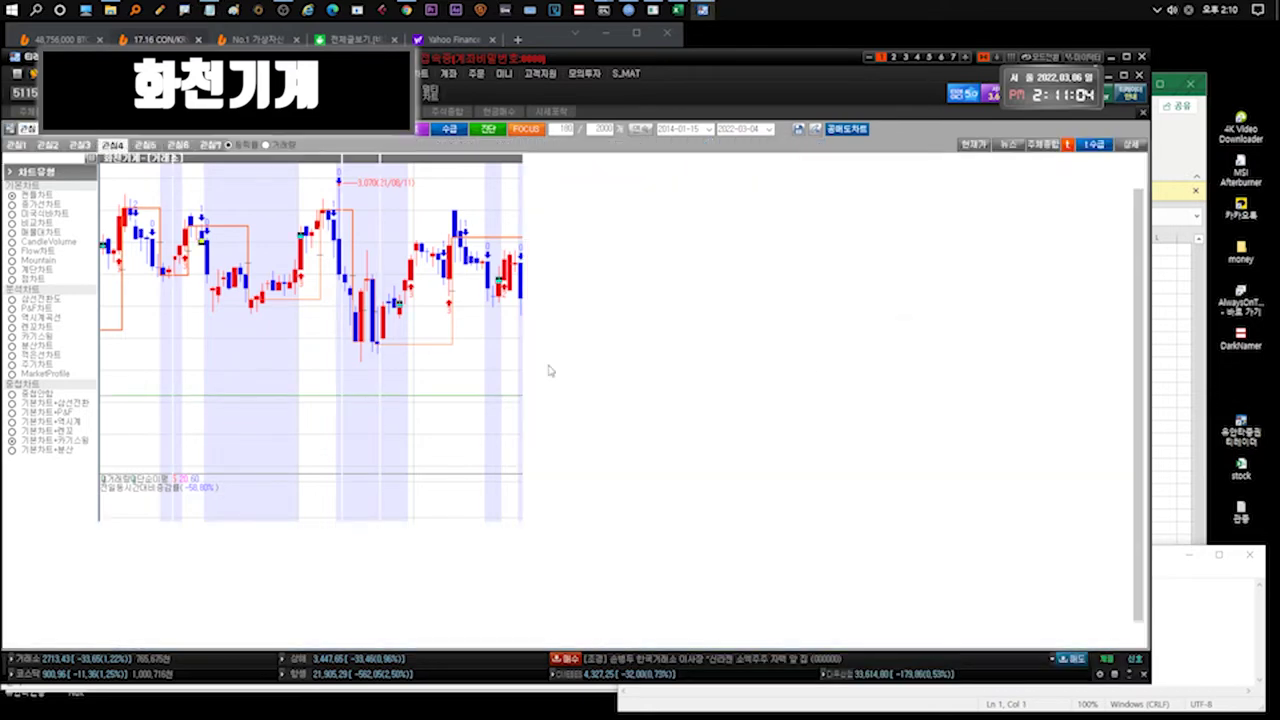
{"action": "left_click", "coordinate": [172, 284]}
{"action": "left_click", "coordinate": [1175, 532]}
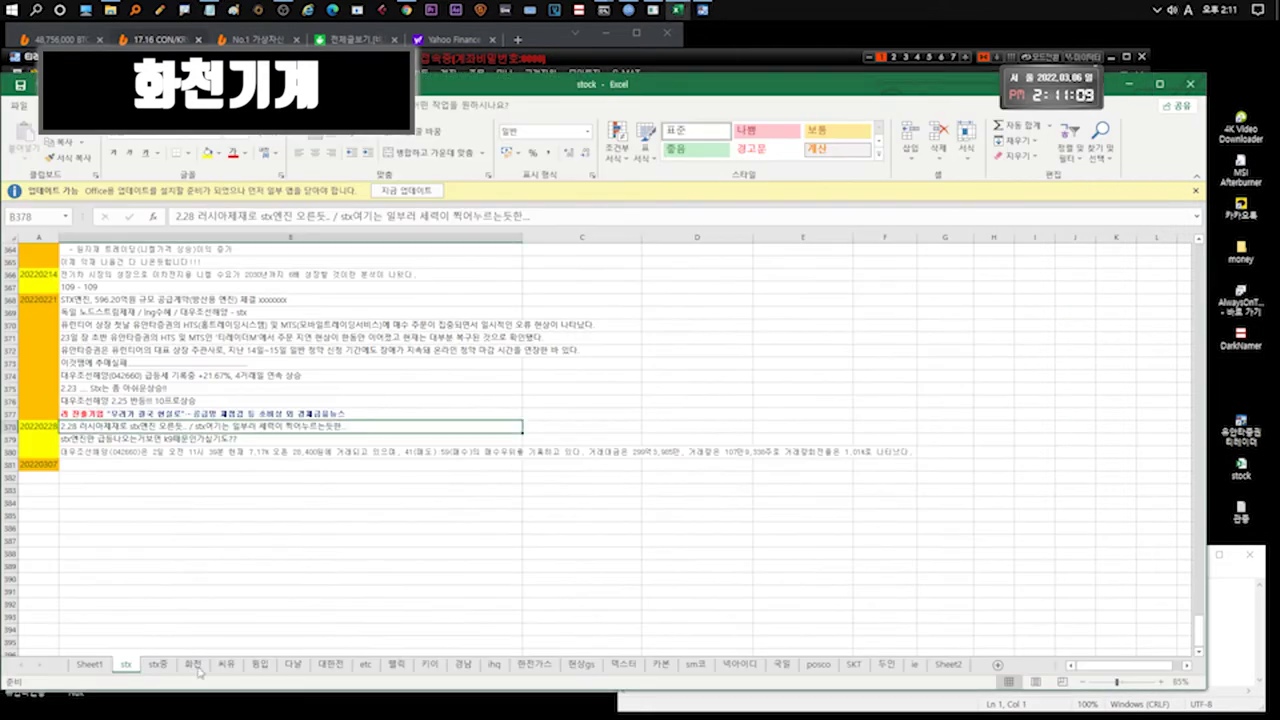
{"action": "left_click", "coordinate": [160, 665]}
{"action": "left_click", "coordinate": [190, 666]}
{"action": "left_click", "coordinate": [227, 665]}
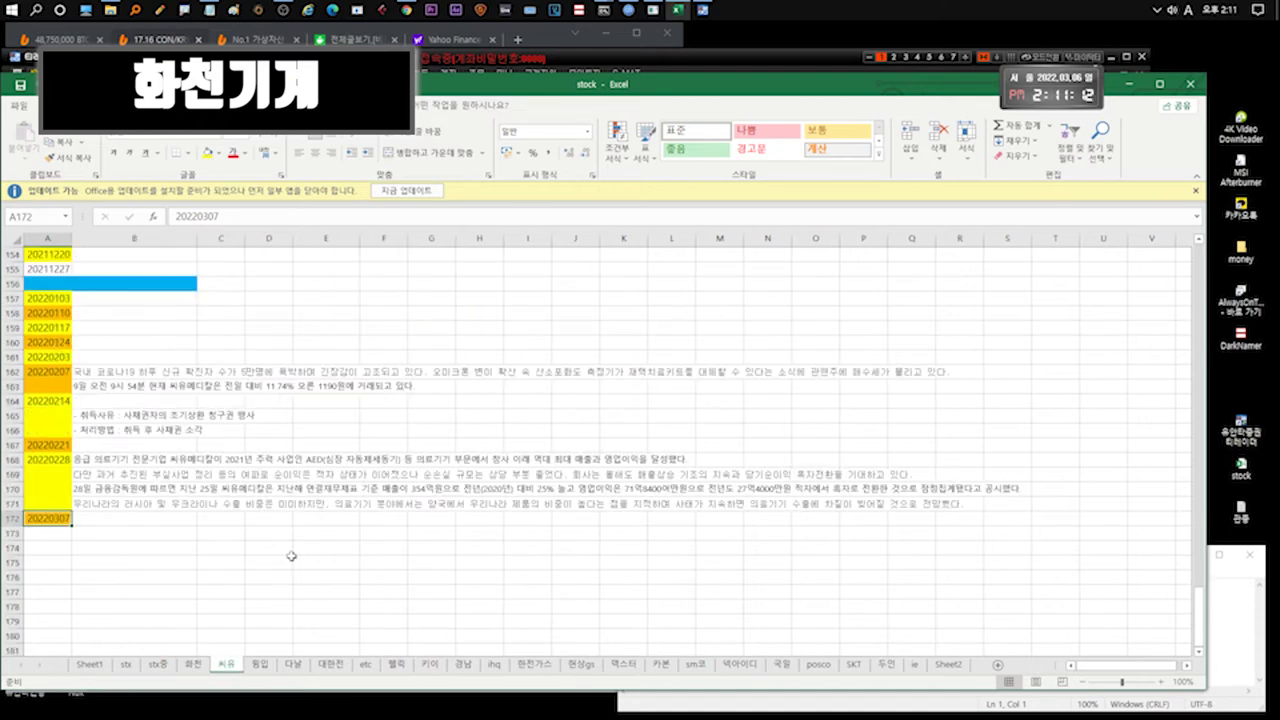
{"action": "left_click", "coordinate": [281, 559]}
Switch back to the trading program and open the 씨유메디칼 chart from the watchlist.
{"action": "left_click", "coordinate": [440, 66]}
{"action": "left_click", "coordinate": [92, 279]}
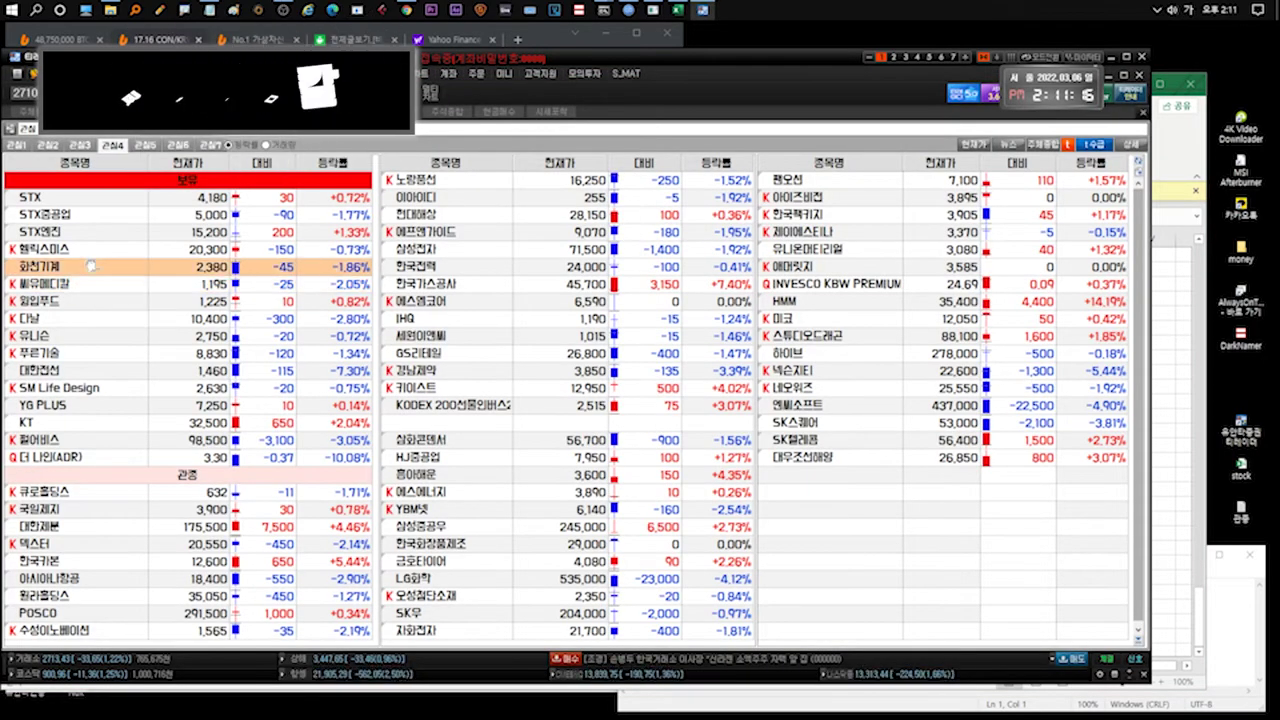
{"action": "double_click", "coordinate": [98, 286]}
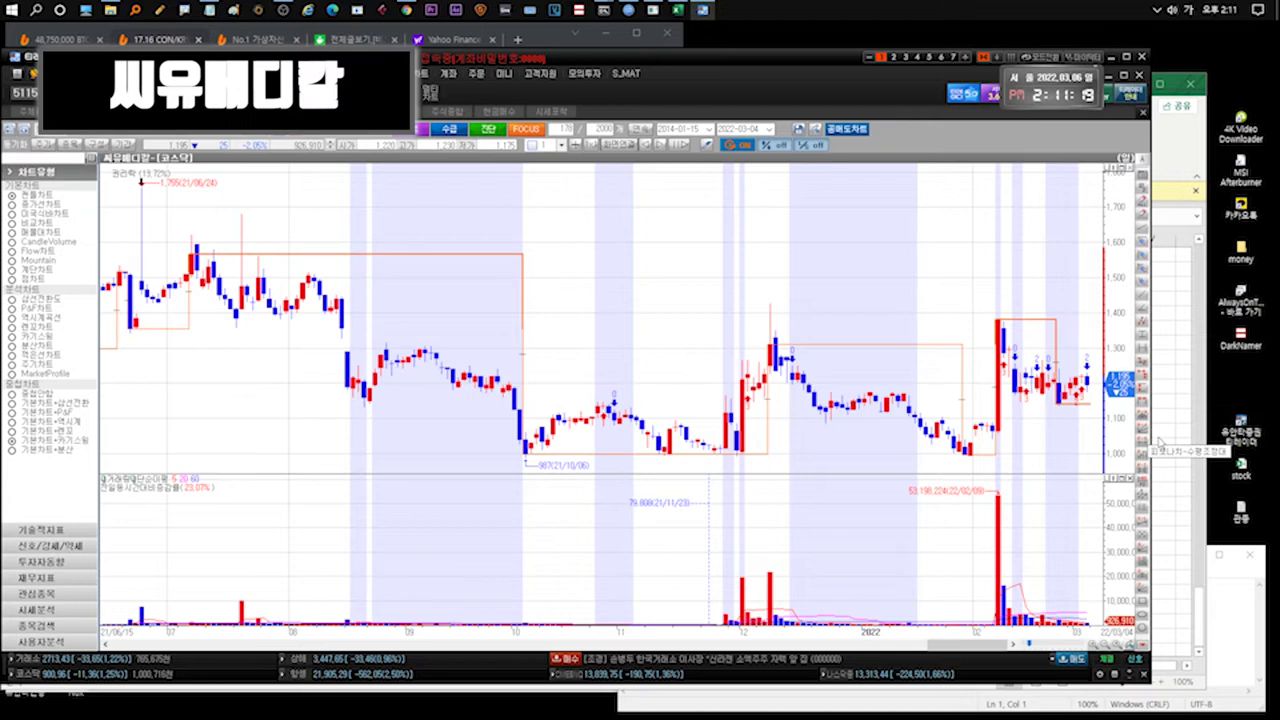
Return to Notepad, write "씨유메디칼.... 위치가 애매한데 여기서도 수익보기 좋은 나름의 구간!!" as a chart comment, and clear it.
{"action": "left_click", "coordinate": [1219, 601]}
{"action": "type", "text": "씨유메디칼.... "}
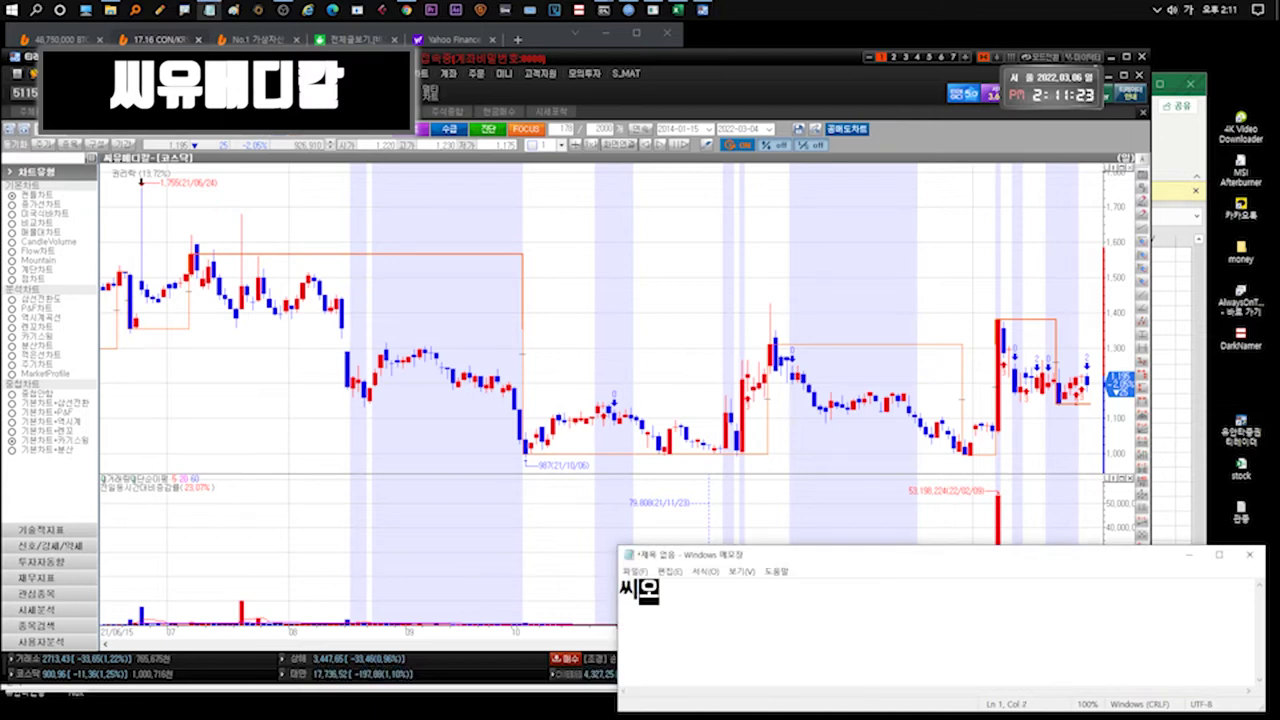
{"action": "type", "text": "위치가 애매한데 여기서도 "}
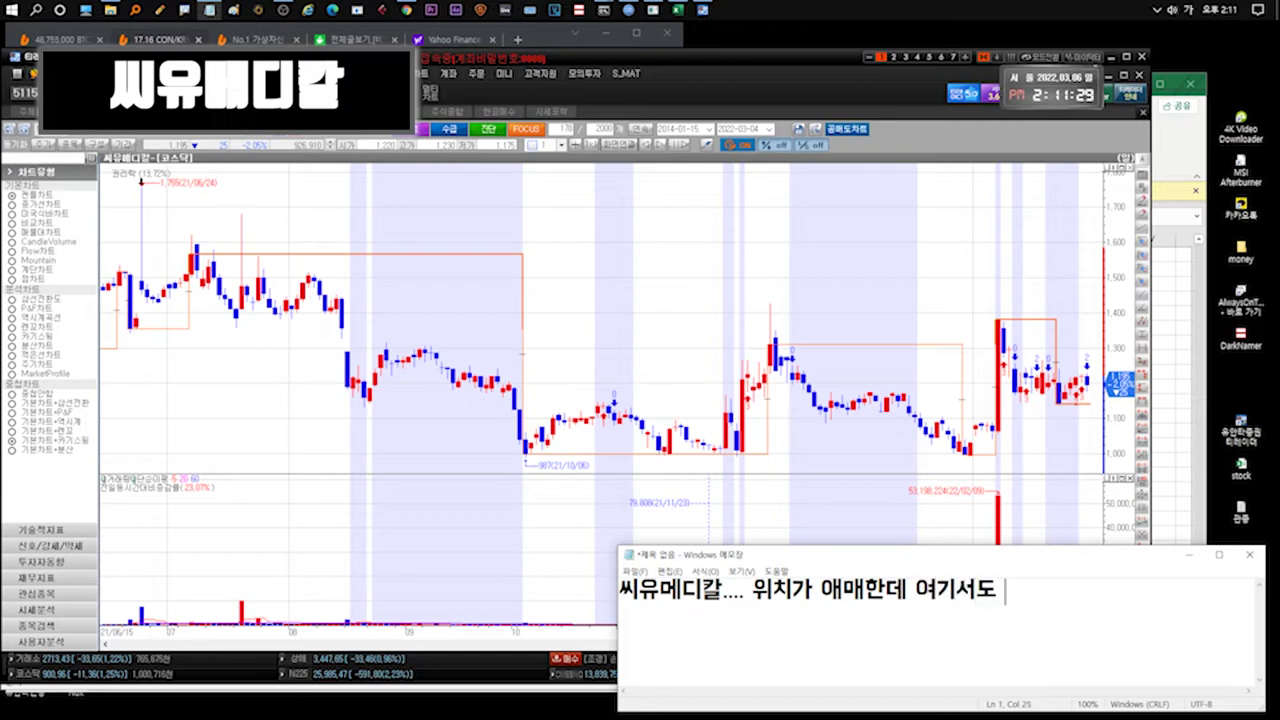
{"action": "type", "text": "수익보기 좋습"}
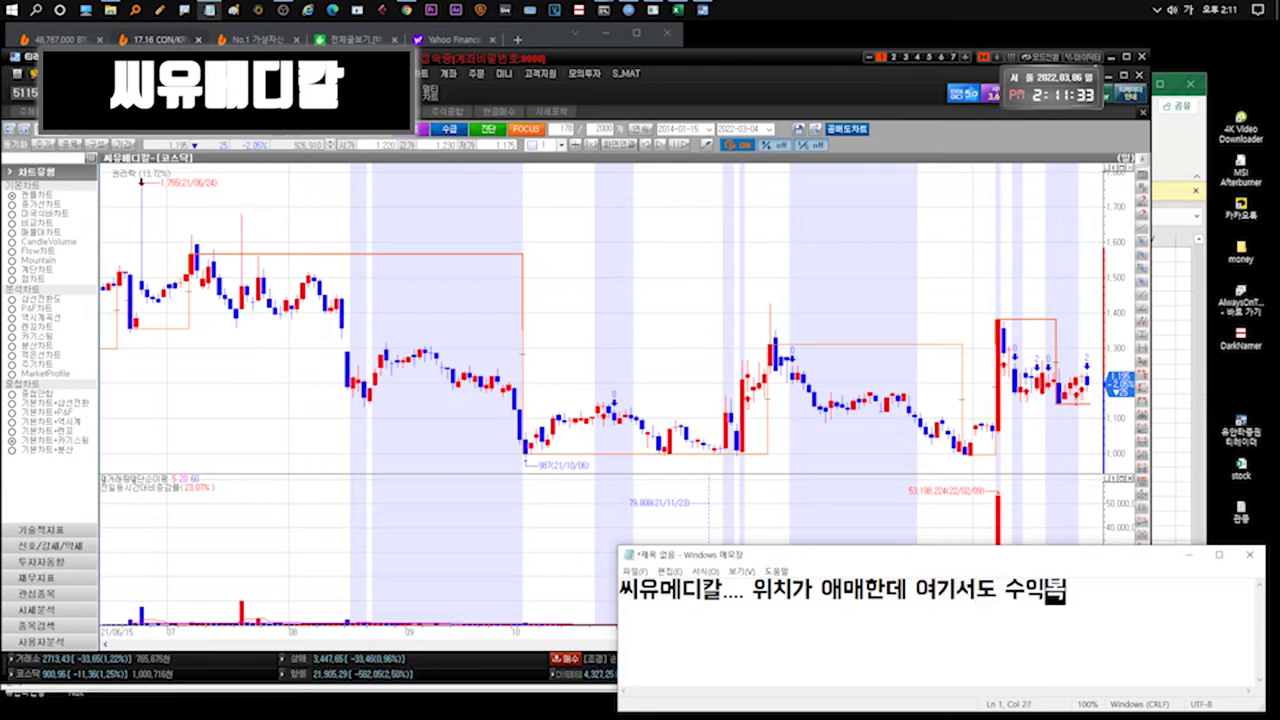
{"action": "type", "text": " 날"}
{"action": "key", "text": "BackSpace"}
{"action": "key", "text": "BackSpace"}
{"action": "type", "text": "나름의 구간!!"}
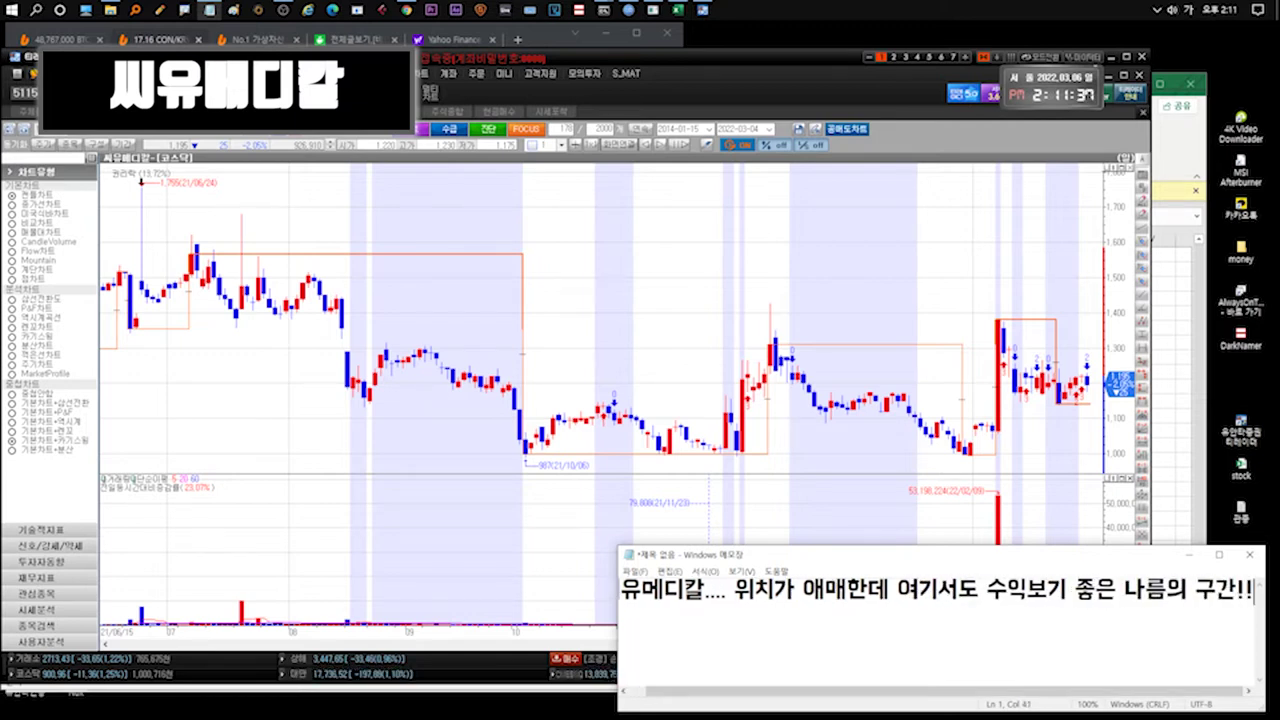
{"action": "key", "text": "ctrl+a"}
{"action": "key", "text": "BackSpace"}
Write the 씨유메디칼 trading plan "1200기준잡고 (1200매도할예정)으로 아래에서 추매하시면되" and clear it.
{"action": "type", "text": "1200기준잡고 ("}
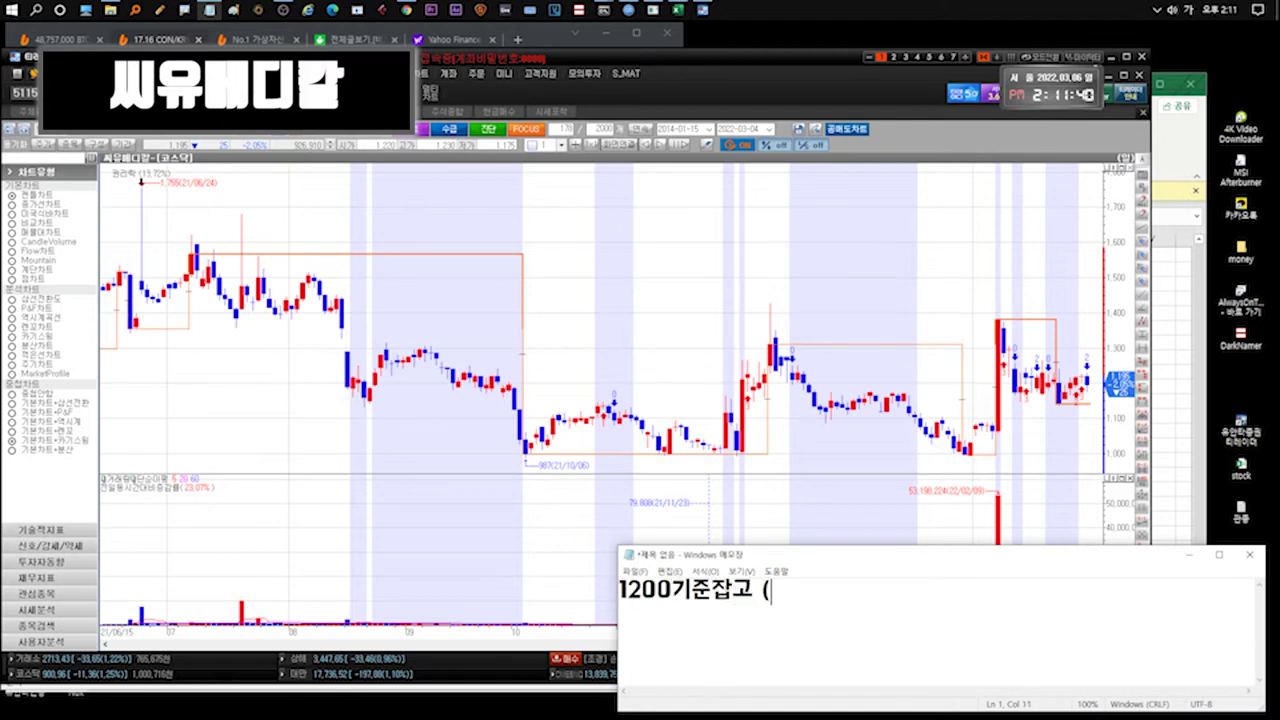
{"action": "type", "text": "1200매도할예정)으로 아"}
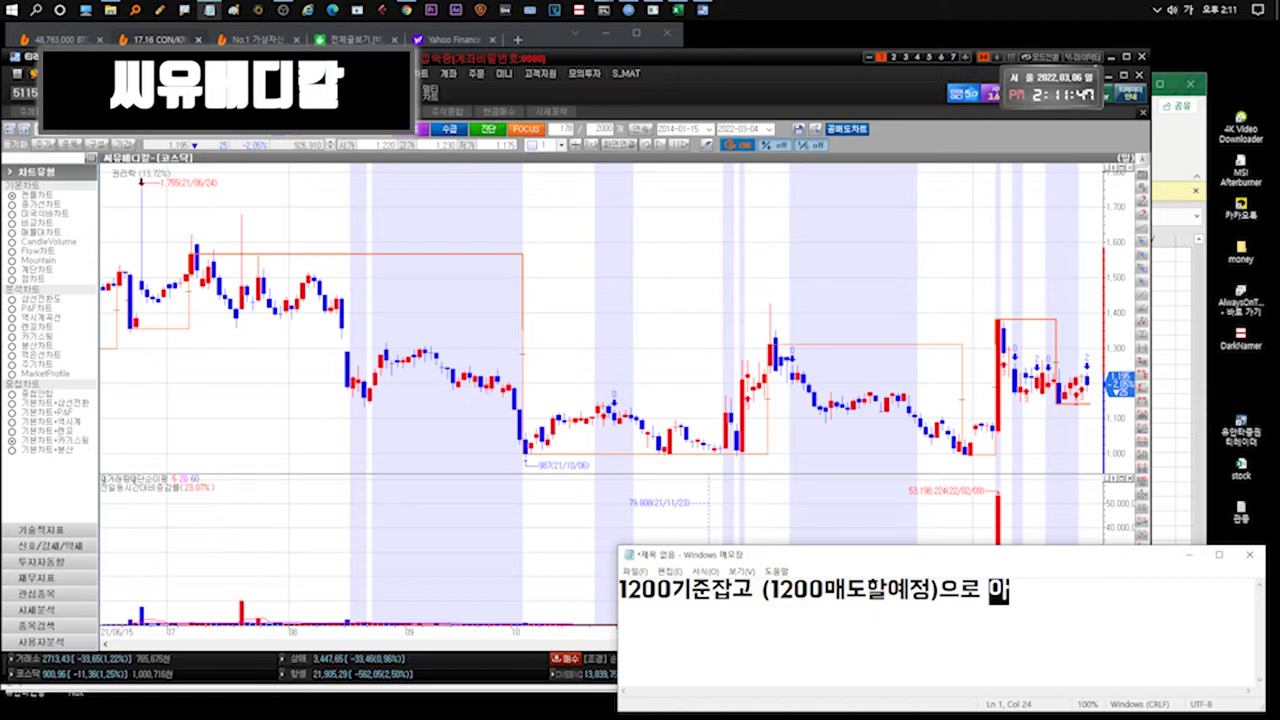
{"action": "type", "text": "래에서 추매하시면되"}
{"action": "key", "text": "ctrl+a"}
{"action": "key", "text": "BackSpace"}
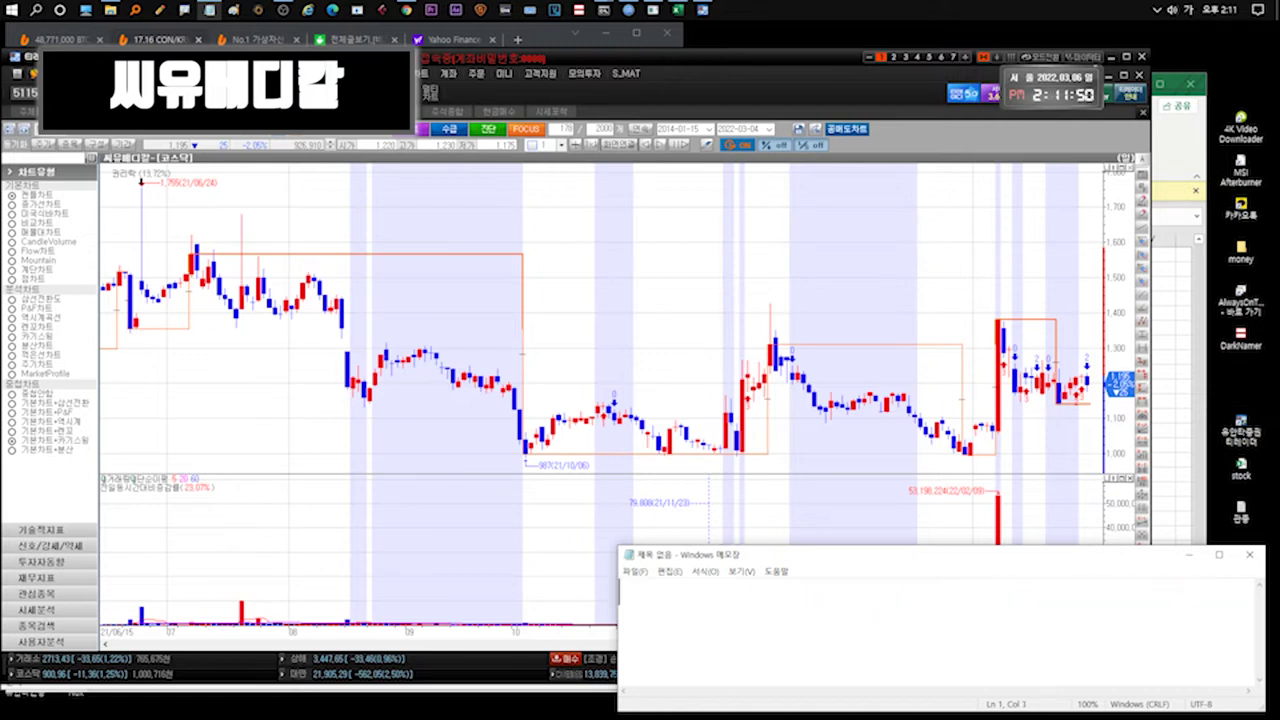
Write the 씨유메디칼 target comment "1300까지는 또 뚫기좋기때문에 여기까지 봐도되는상황" and clear it.
{"action": "type", "text": "1300까지는 또 뚫기"}
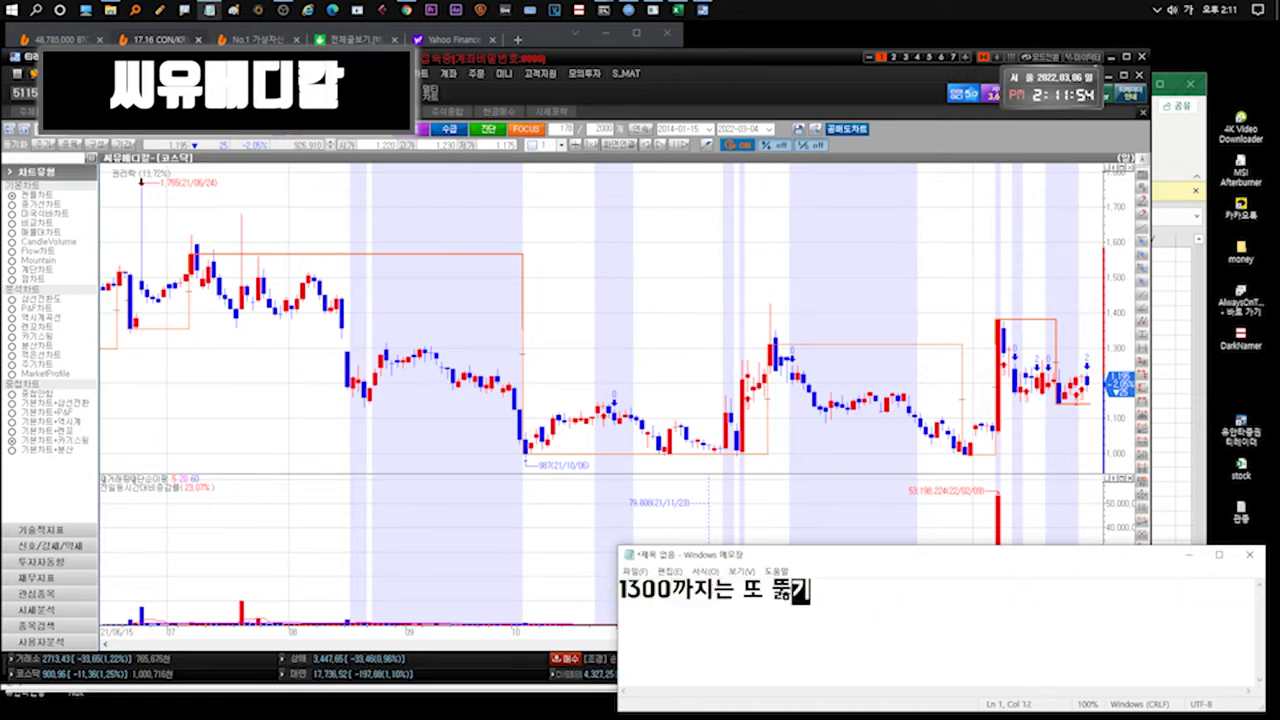
{"action": "type", "text": "좀기땜문에 여기까지 봐도되는상황"}
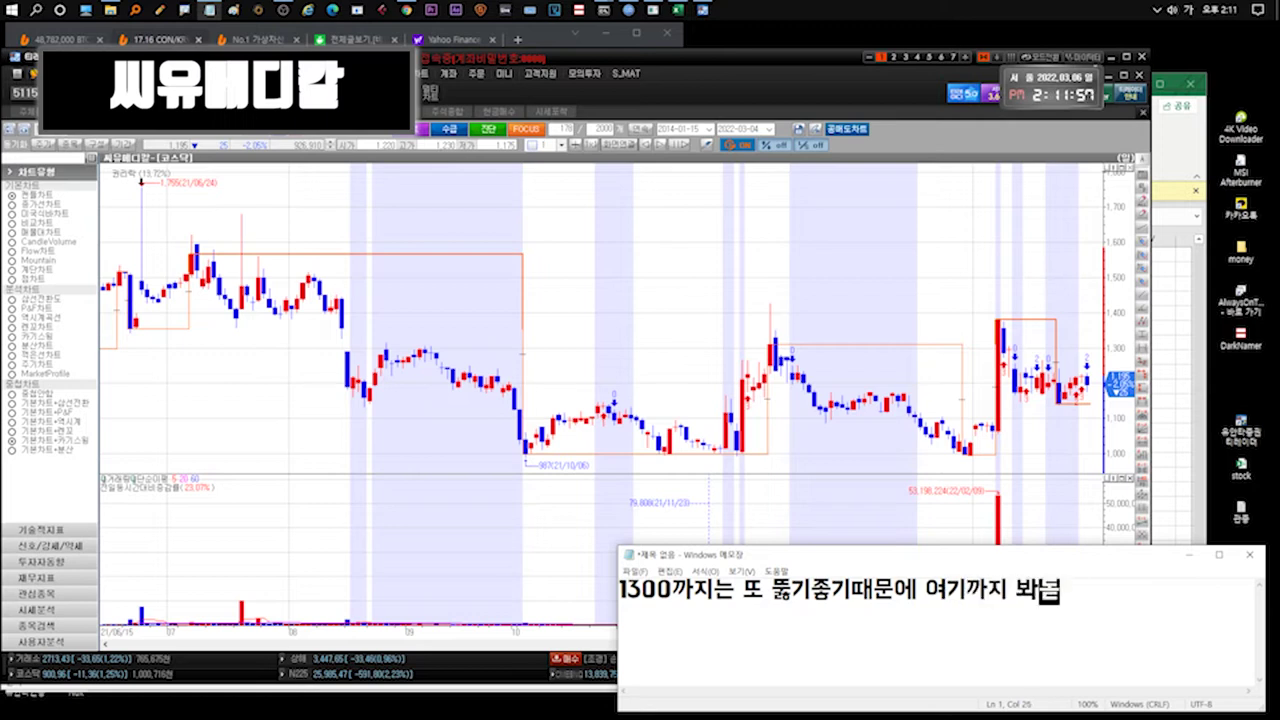
{"action": "key", "text": "ctrl+z"}
Write the comment ".. 일단 더 오를때까지 존버할꺼고 많이빠지면 추매할거라..기다리면서" and clear it.
{"action": "type", "text": ".. "}
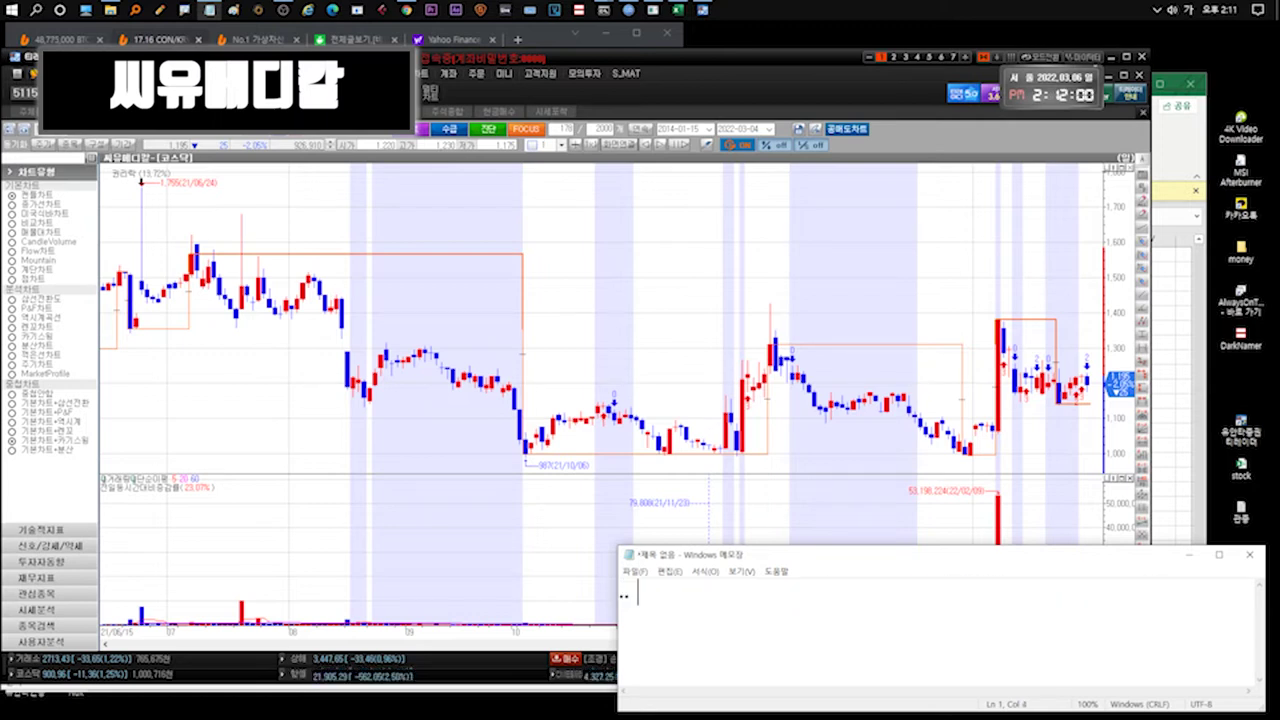
{"action": "type", "text": "일단 더 오를때까지 존"}
{"action": "type", "text": "버할거고 많이빠지"}
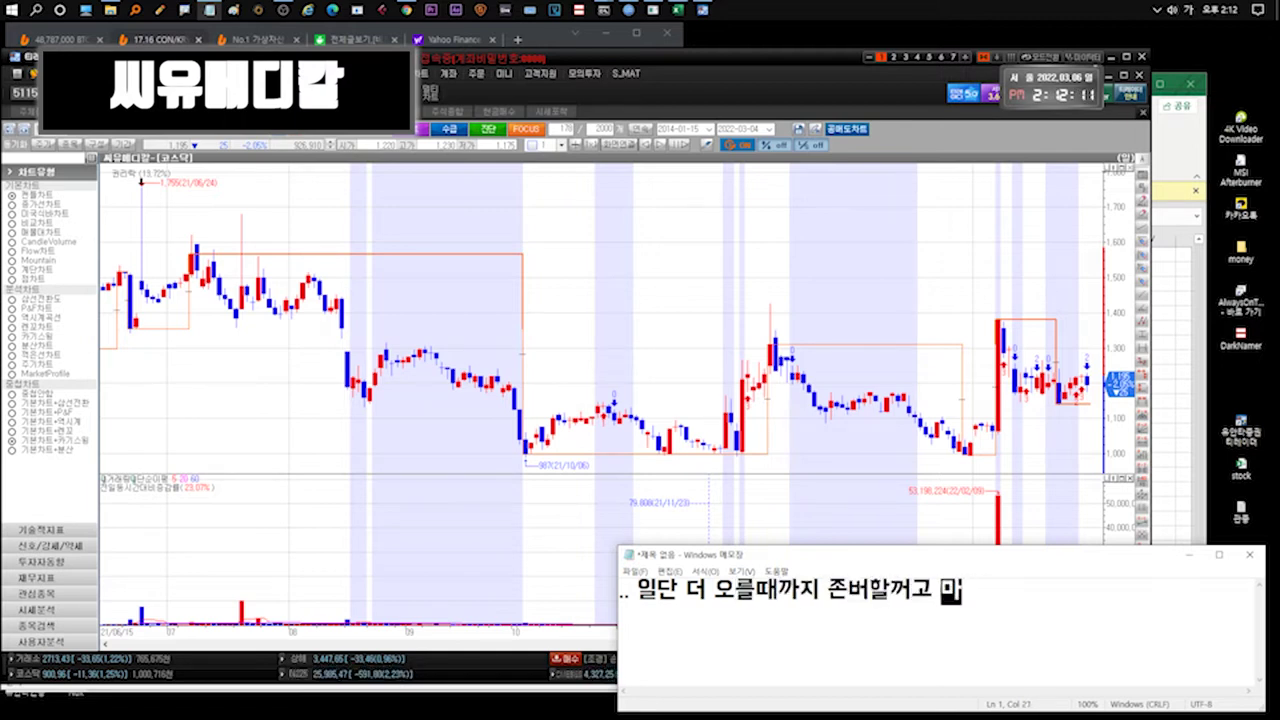
{"action": "type", "text": "면 추매할거라..기다리면서"}
{"action": "key", "text": "ctrl+a"}
{"action": "key", "text": "BackSpace"}
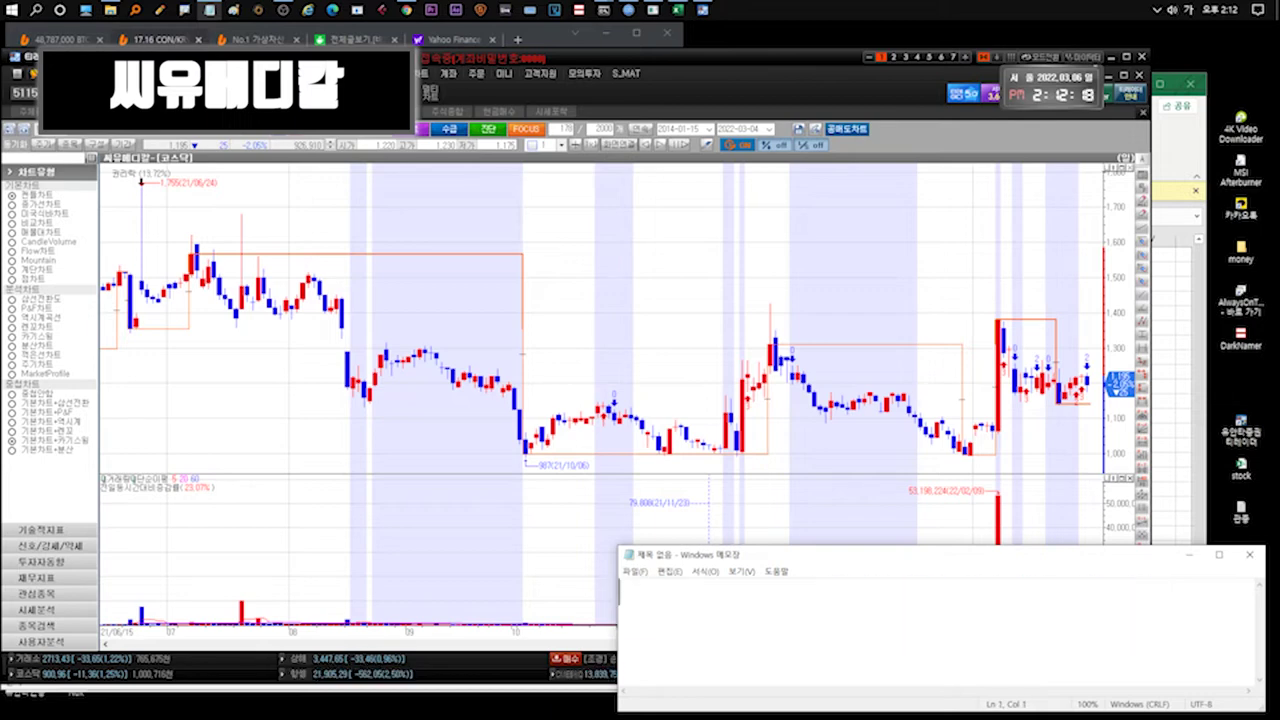
Switch to the trading program, go back to the watchlist, and open the 윙입푸드 chart.
{"action": "left_click", "coordinate": [520, 380]}
{"action": "key", "text": "Escape"}
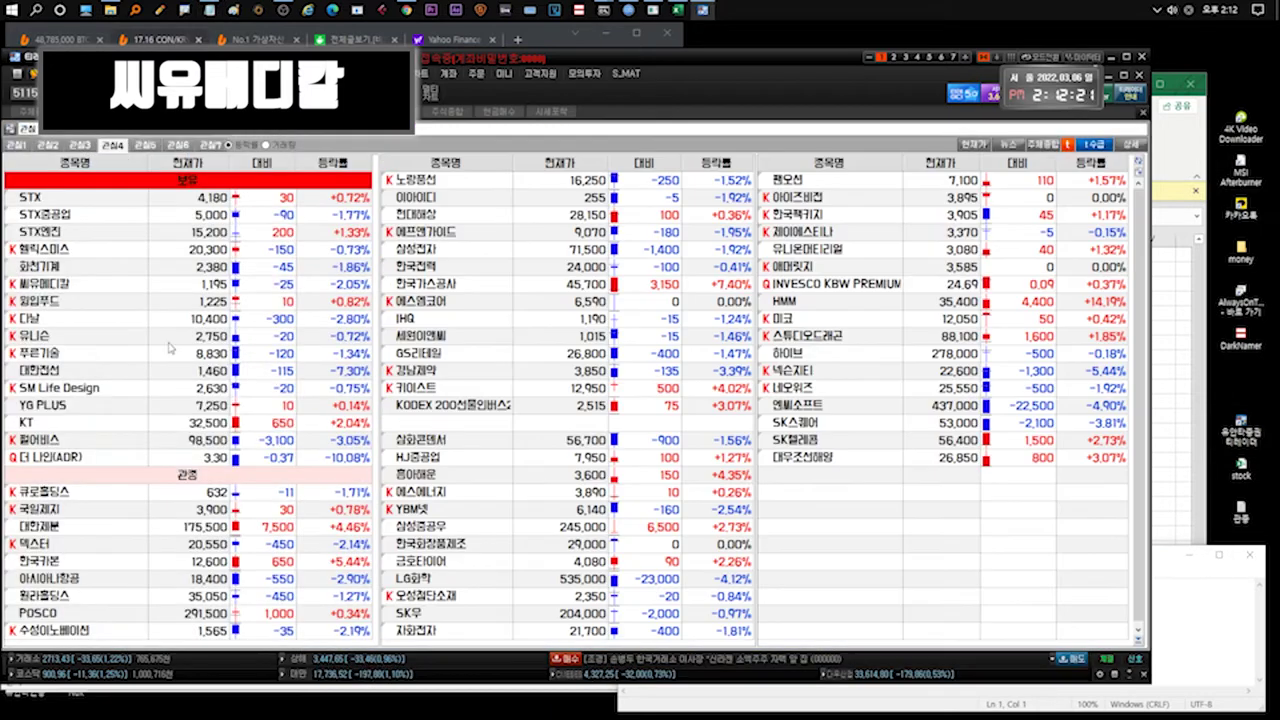
{"action": "double_click", "coordinate": [65, 306]}
Switch to Notepad and write the 윙입푸드 comment "양회가 시작됐고.. 전인대!!!" with a second line "중국애널리스트... 중국인이었던? 분들에 얘기로는".
{"action": "left_click", "coordinate": [1171, 602]}
{"action": "type", "text": "양회가 시작됐고.. 전인대!!"}
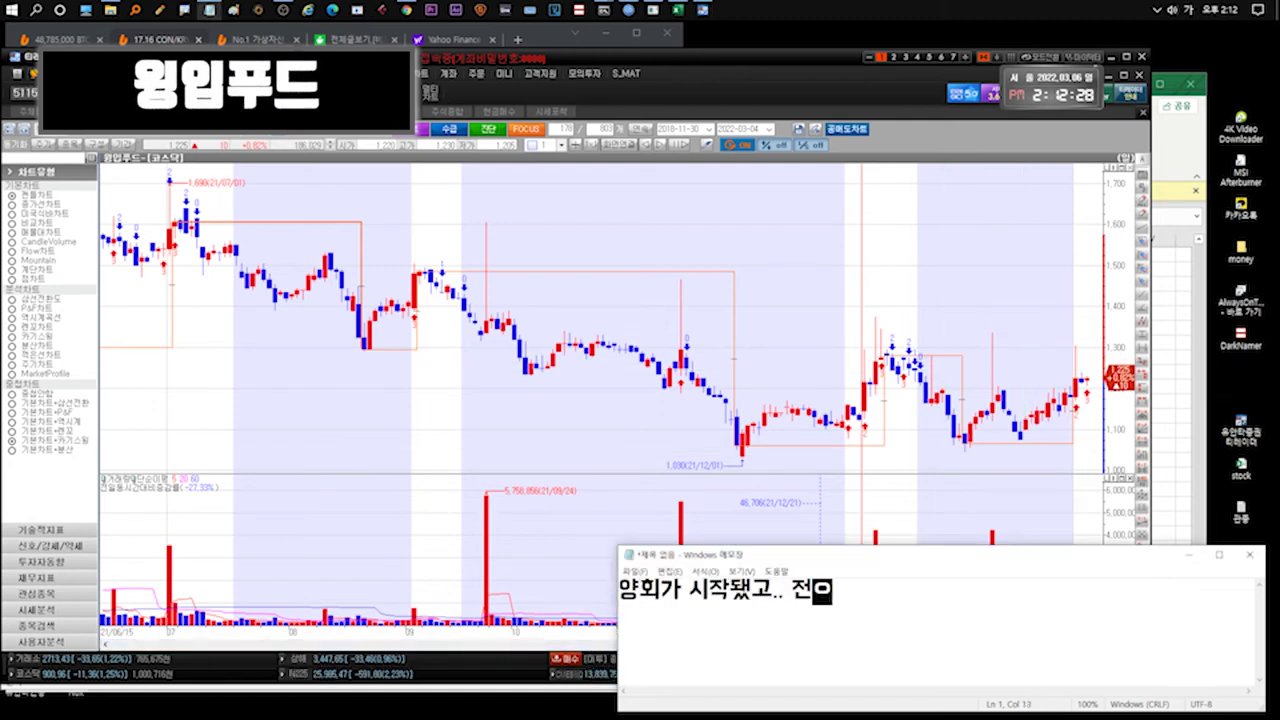
{"action": "type", "text": "! 중국"}
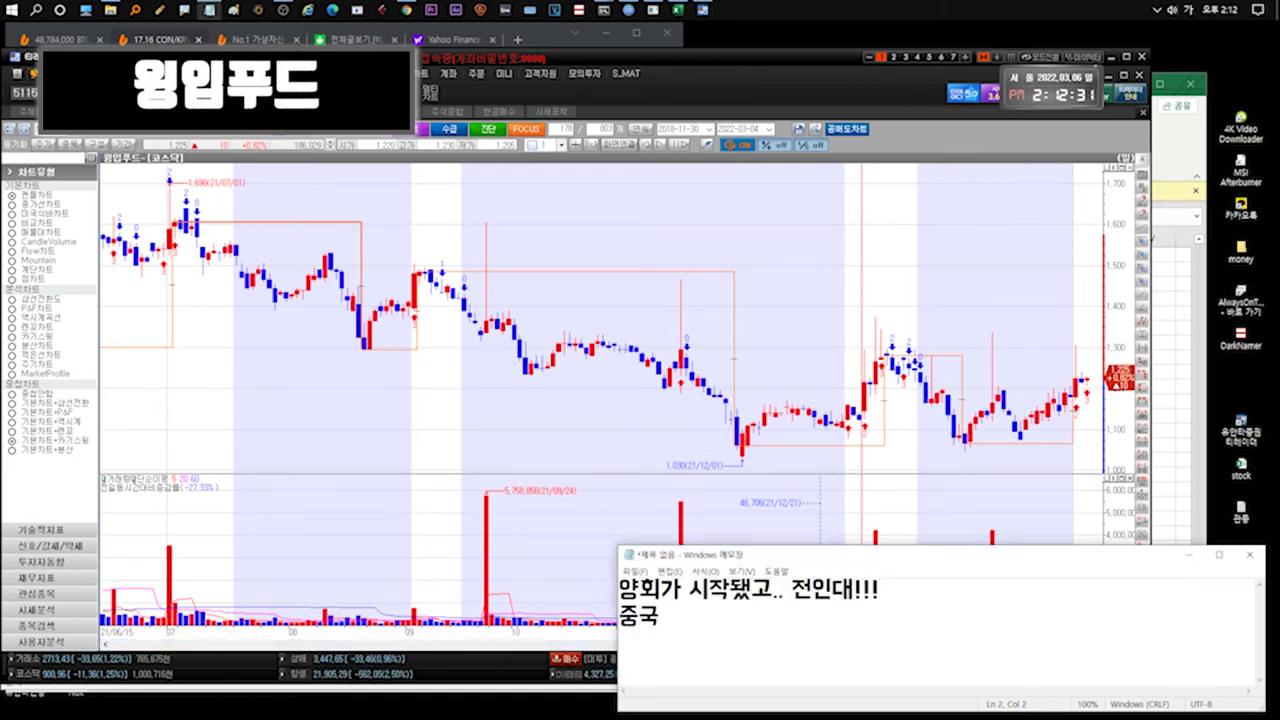
{"action": "type", "text": "애널리스ㅌ"}
{"action": "type", "text": "...."}
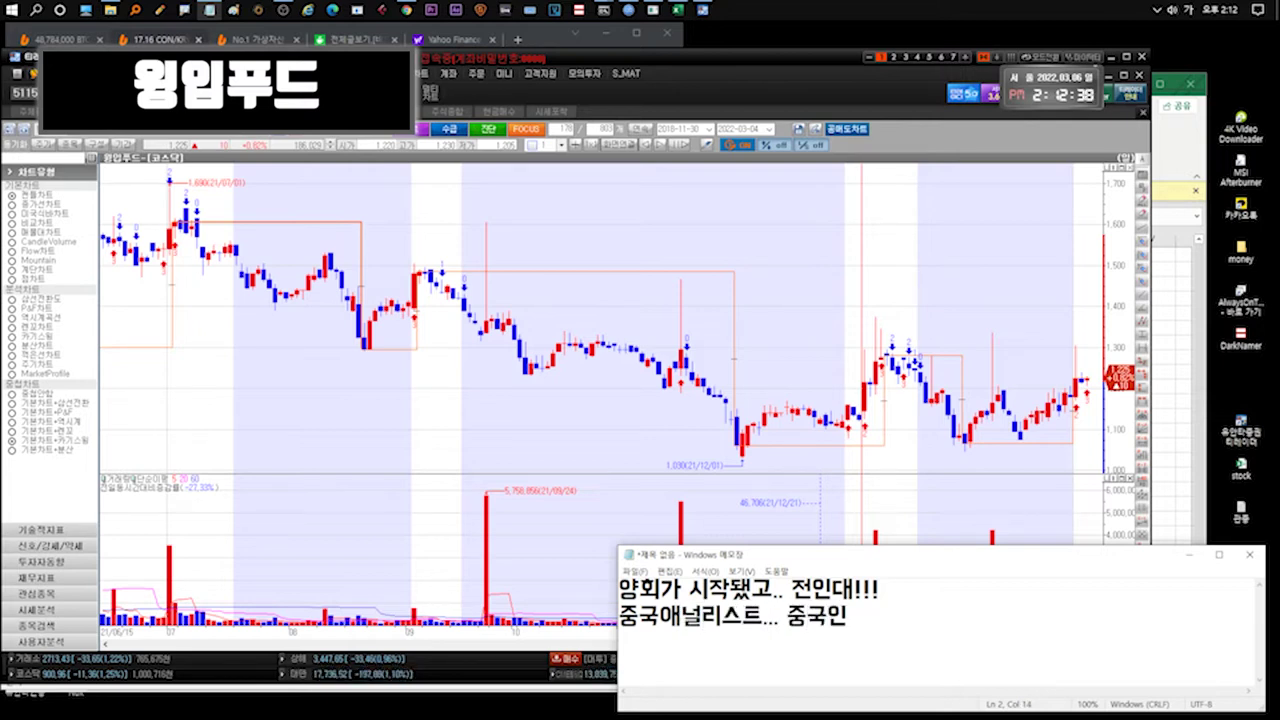
{"action": "type", "text": " 중국인ㅇ이었던? 분널"}
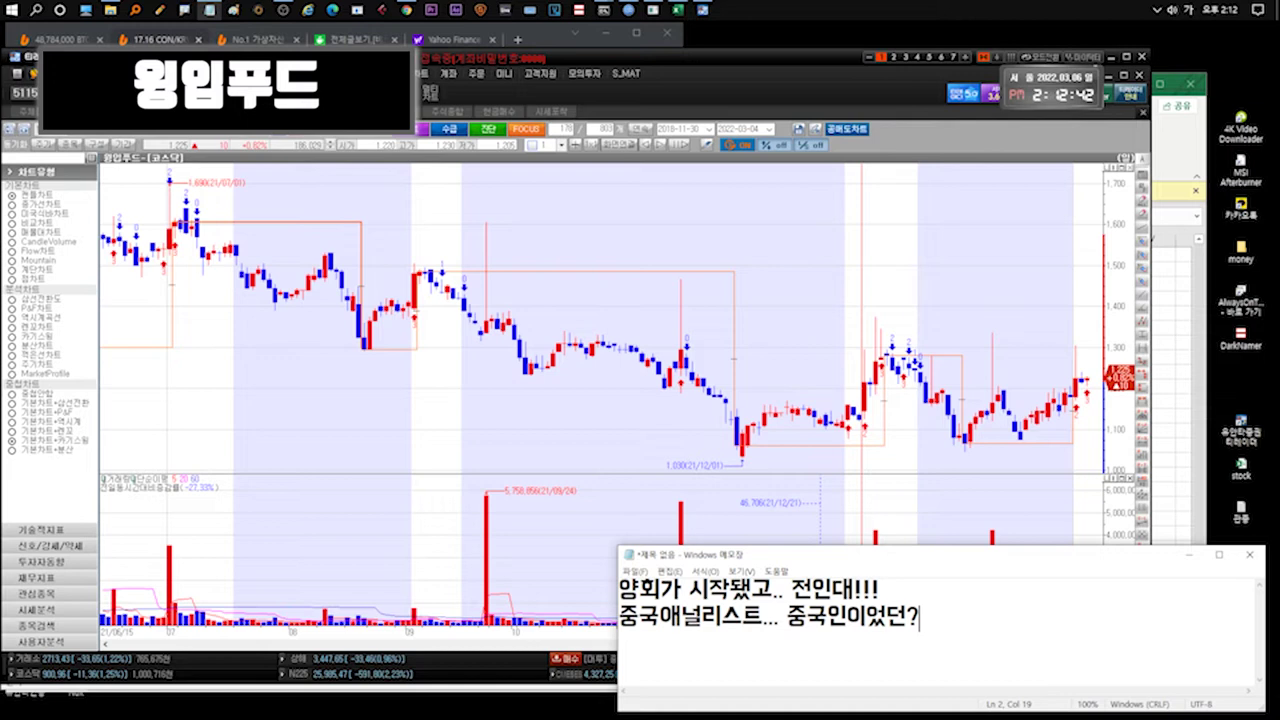
{"action": "type", "text": "에 얘기로는"}
Add the third line "이번에 양회가 큰 변화는 가져오지않을거" to the comment and clear the whole note.
{"action": "key", "text": "Return"}
{"action": "type", "text": "이번"}
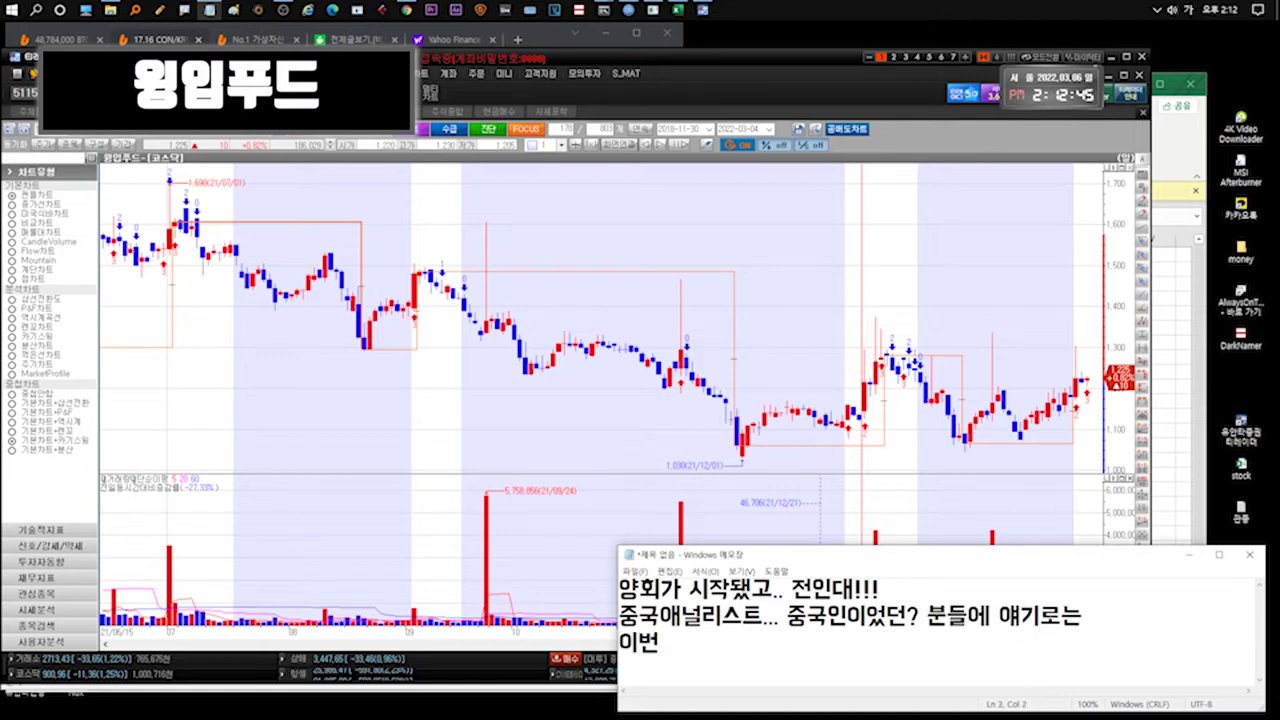
{"action": "type", "text": "에 양털가 넙"}
{"action": "type", "text": "변화는 가져오지않을기"}
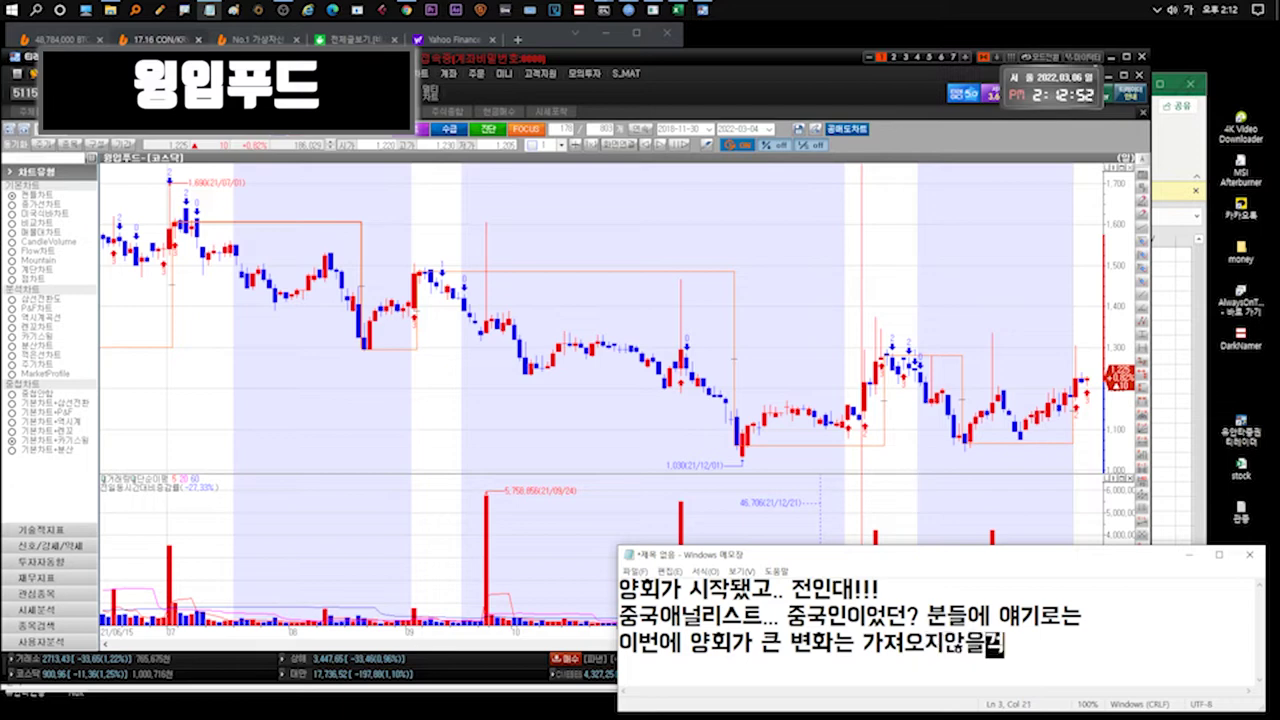
{"action": "key", "text": "ctrl+a"}
Write the comment "작년 12월 회의 연장선? 에 가까울거라고 합니다" and clear it.
{"action": "type", "text": "작년 12월 회의"}
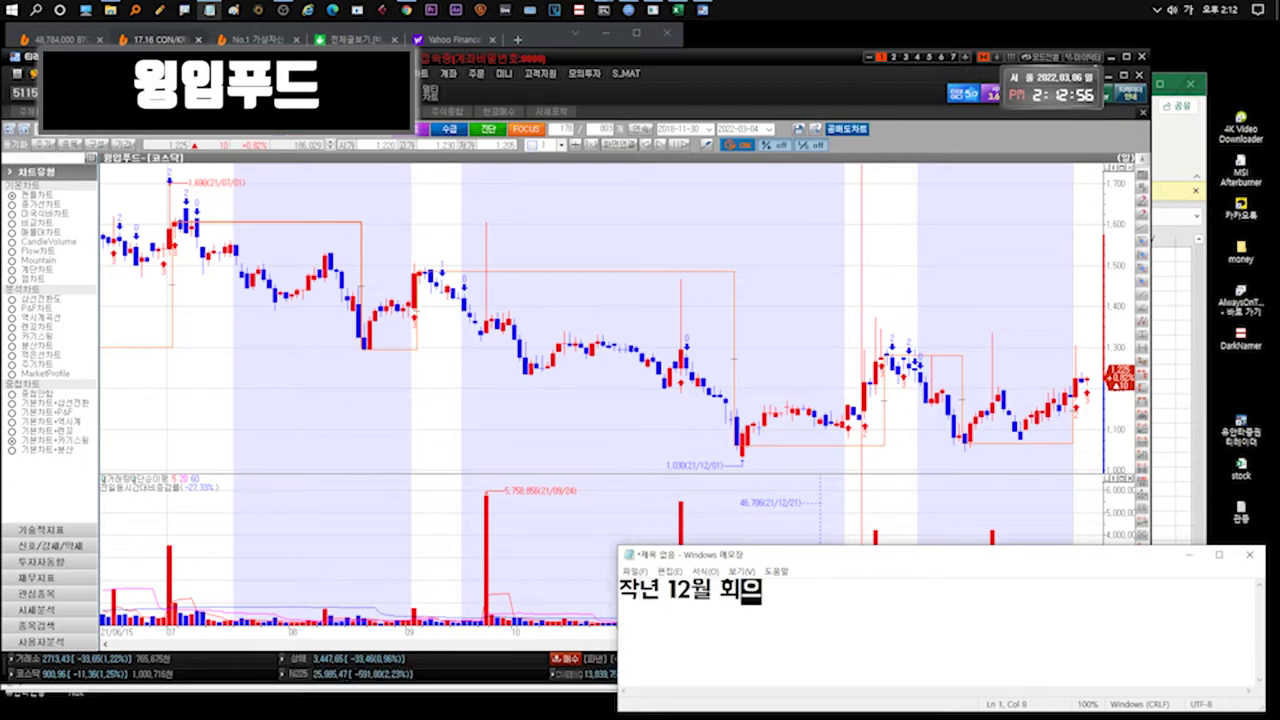
{"action": "type", "text": "연장선? 에 가까울거라고 합니다."}
{"action": "key", "text": "ctrl+a"}
{"action": "key", "text": "BackSpace"}
Write the comment "그래도 일주일간 .. 끝내고나면 어느정도.. 는 풀어주지않을까싶어요" and clear it.
{"action": "type", "text": "그래도 일주일"}
{"action": "type", "text": "간 .. 끝내고나며"}
{"action": "type", "text": " 어느정도.. ㄴ"}
{"action": "type", "text": "좋아주지않을까싶어요"}
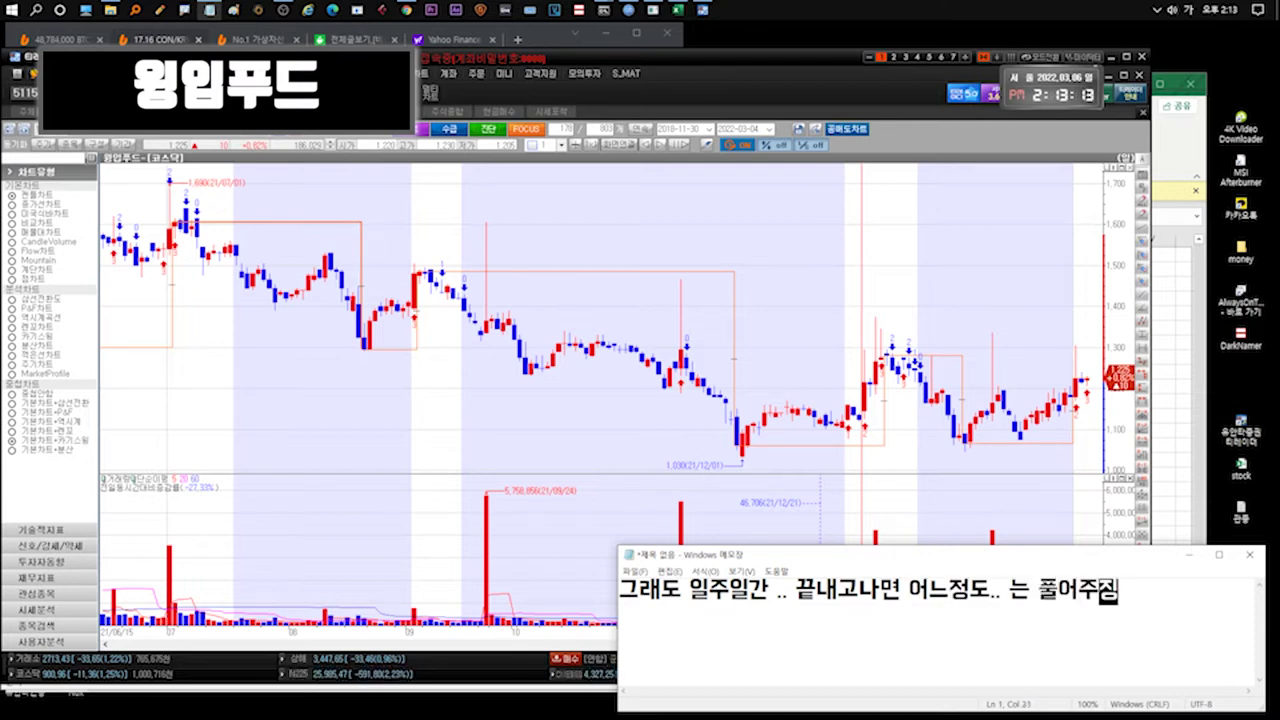
{"action": "key", "text": "ctrl+a"}
{"action": "key", "text": "BackSpace"}
Write the three-line comment "페럴림픽도 끝나고 ...해서 / 전세계적으로 풀어주는분위긴데 여기는 제로코로나 계속 / 유지할것같은느낌이 강" and clear it.
{"action": "type", "text": "페럴림"}
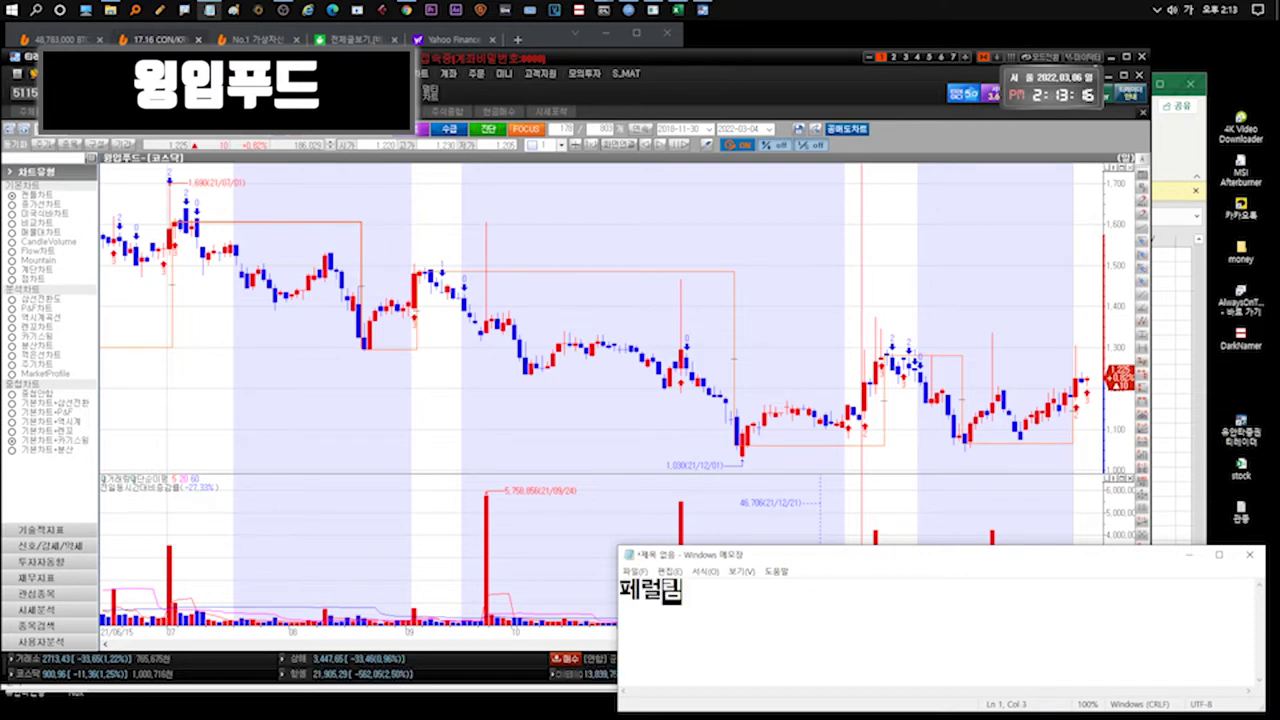
{"action": "type", "text": "픽도 끝나고 ...해서"}
{"action": "key", "text": "Return"}
{"action": "type", "text": "전세계적으로 풀어주는분위긴데 여기는 제로코로나 계속"}
{"action": "key", "text": "Return"}
{"action": "type", "text": "유지할것같은느끼"}
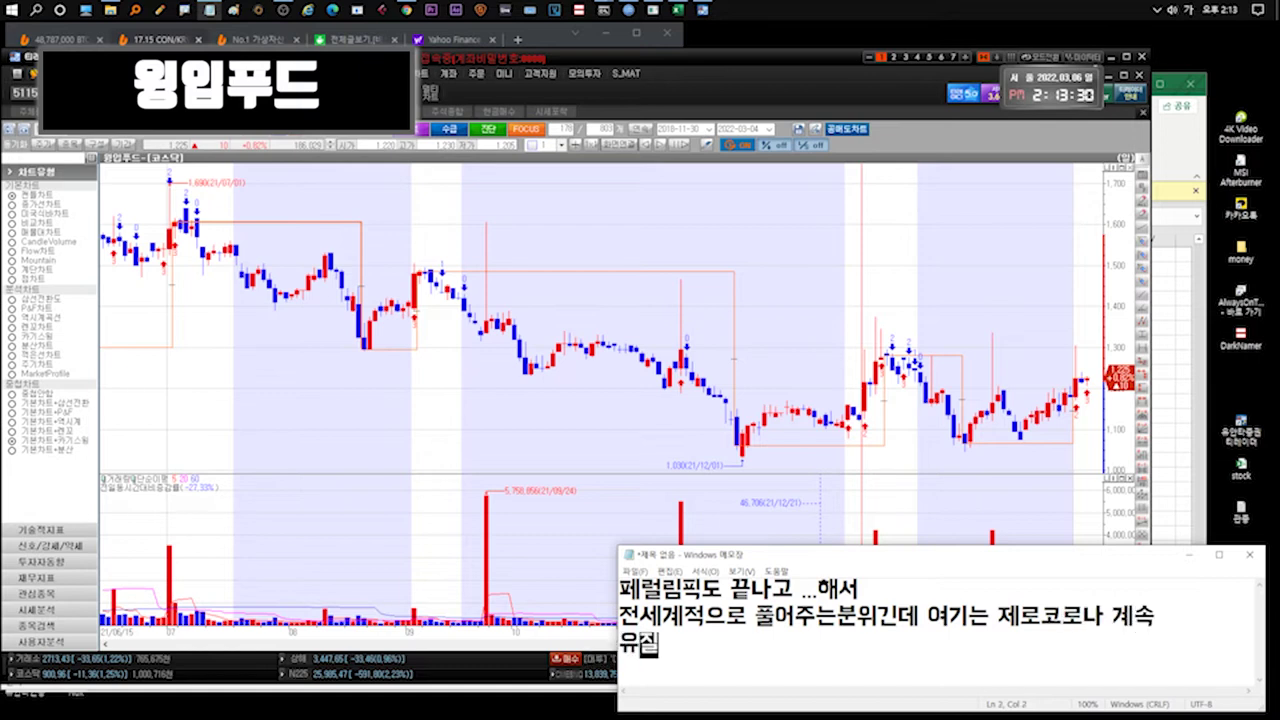
{"action": "type", "text": "ㅁ이 강하"}
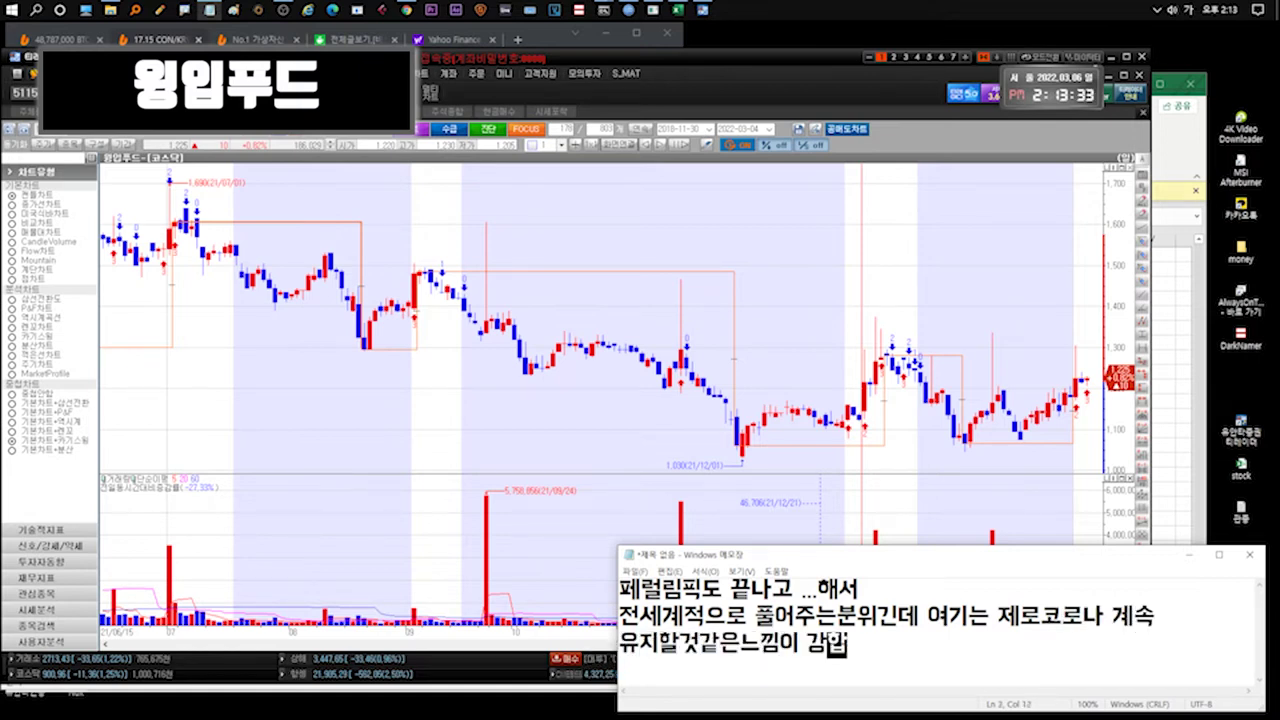
{"action": "key", "text": "ctrl+a"}
{"action": "key", "text": "BackSpace"}
Write the comment "아무래도 의료시스템이 좋지않다보니... 그런것같아요!" and clear it.
{"action": "type", "text": "아무래도 의료시"}
{"action": "type", "text": "스템이 좋지않다"}
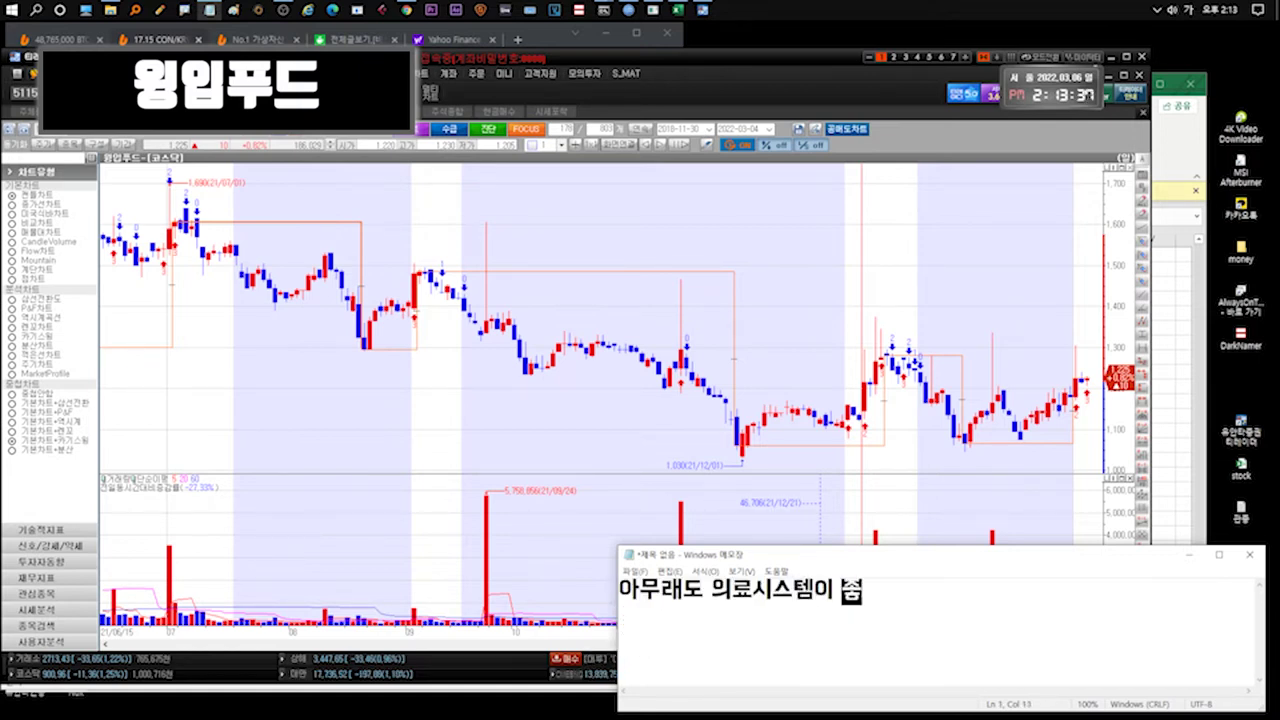
{"action": "type", "text": "보니... 그런것같아요!"}
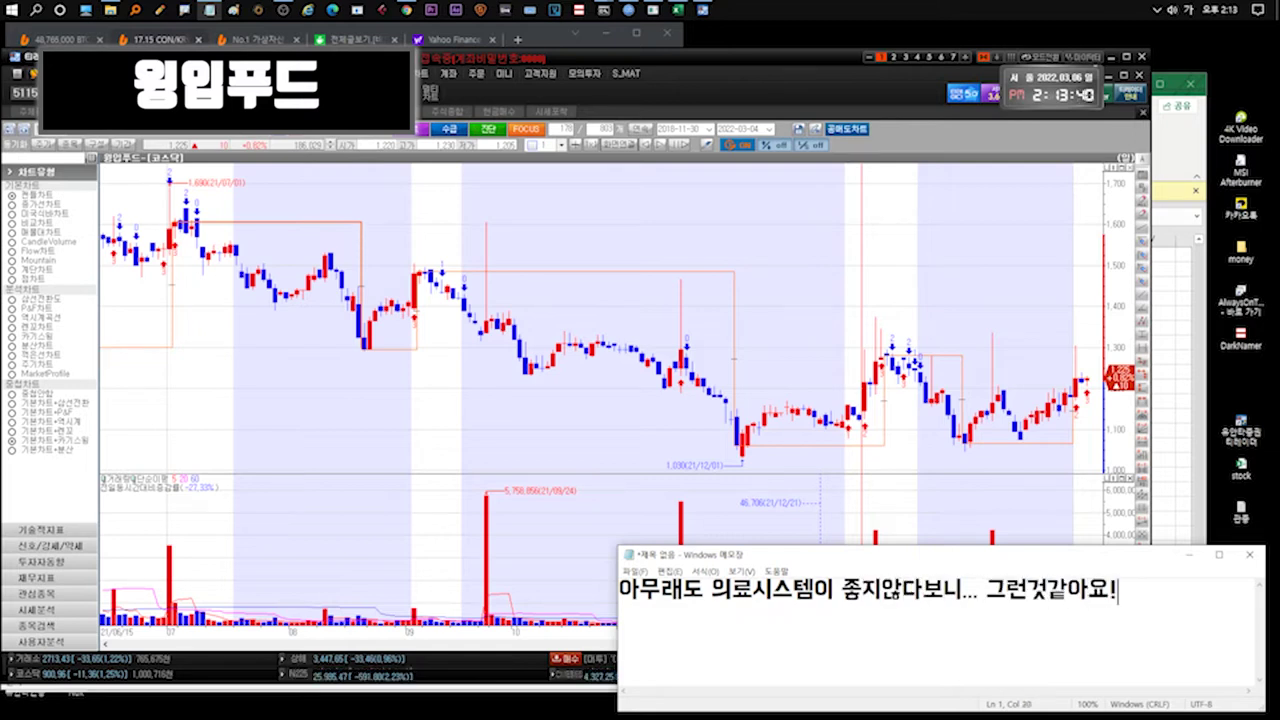
{"action": "key", "text": "ctrl+a"}
{"action": "key", "text": "BackSpace"}
Write and clear the short comments "차트로보면 좋지" and "일주일간 기대감으로 오를수도있습니다" one after the other.
{"action": "type", "text": "차트로보면 좋지"}
{"action": "key", "text": "ctrl+a"}
{"action": "key", "text": "BackSpace"}
{"action": "type", "text": "일주일간 기대감으로 오를수도있습ㄴ니다"}
{"action": "key", "text": "ctrl+a"}
Write the two-line comment ".... 1300에 ... vi걸렸었는데 / 최근에 vi잘나옵니다." and clear it.
{"action": "type", "text": "..."}
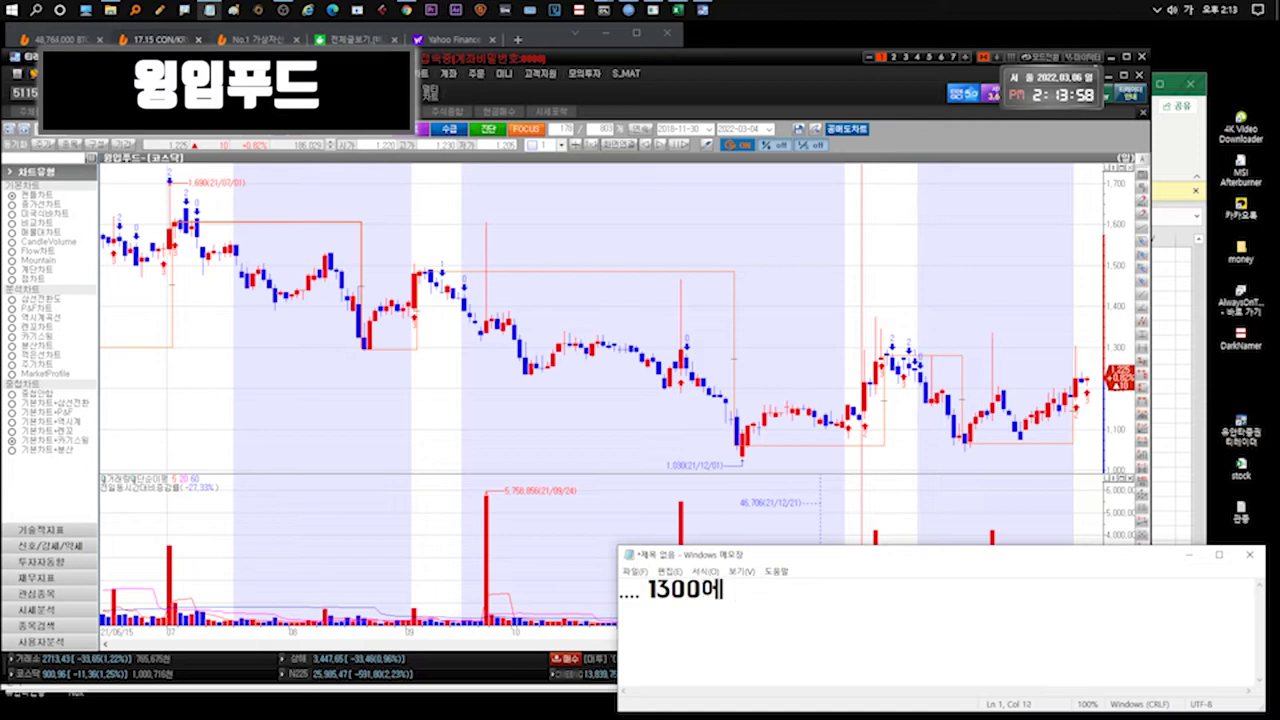
{"action": "type", "text": "에 ... vi걸ㄹ렸었는데"}
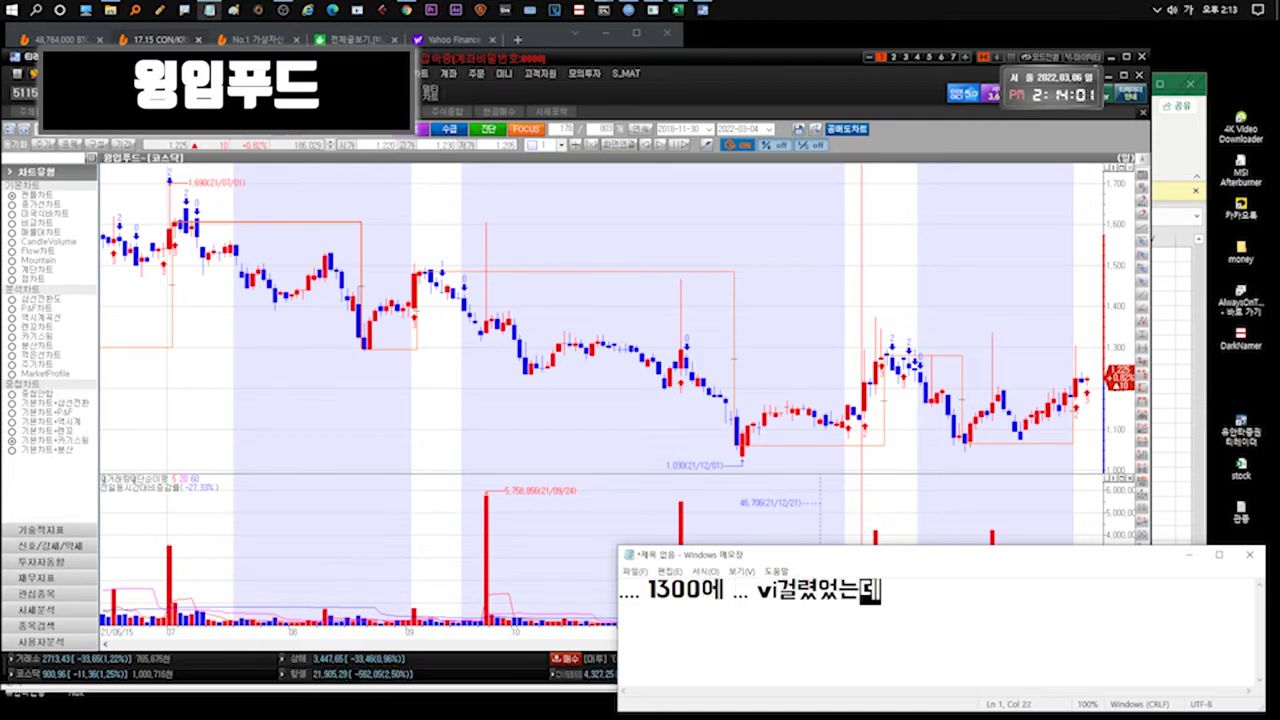
{"action": "key", "text": "Return"}
{"action": "type", "text": "최근ㅇ"}
{"action": "type", "text": "에 vi잘"}
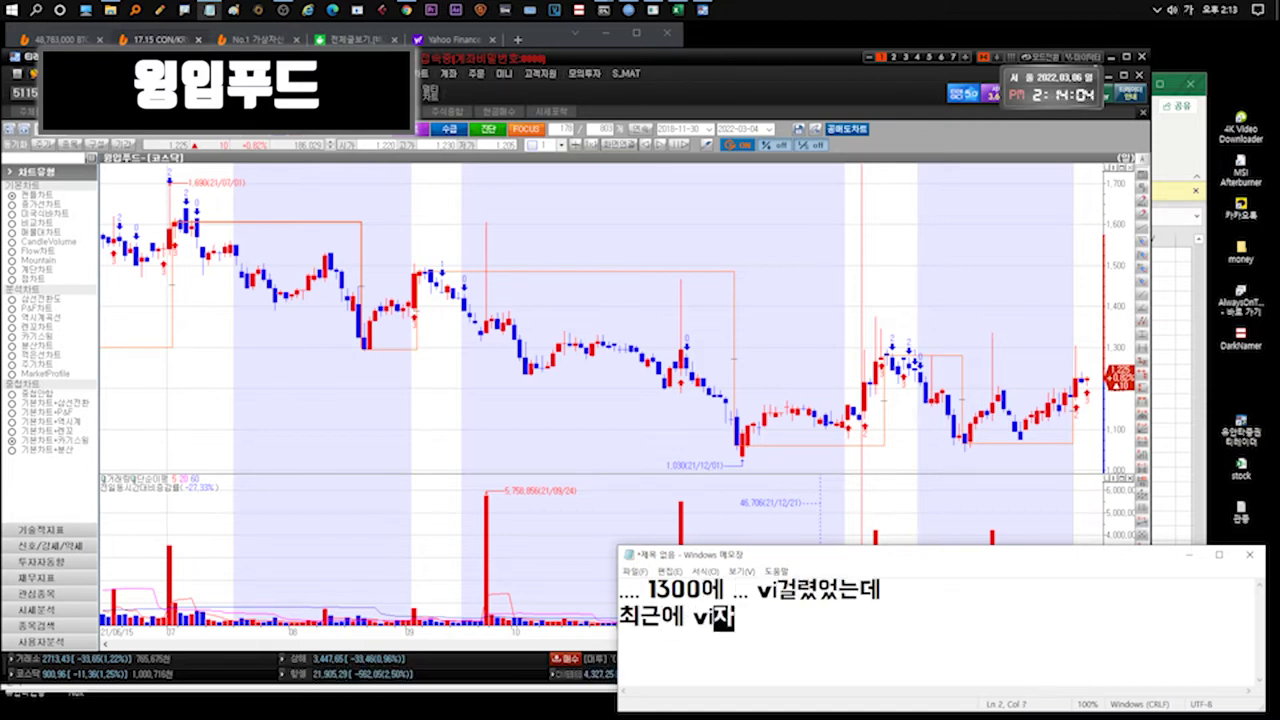
{"action": "type", "text": "나옵니다."}
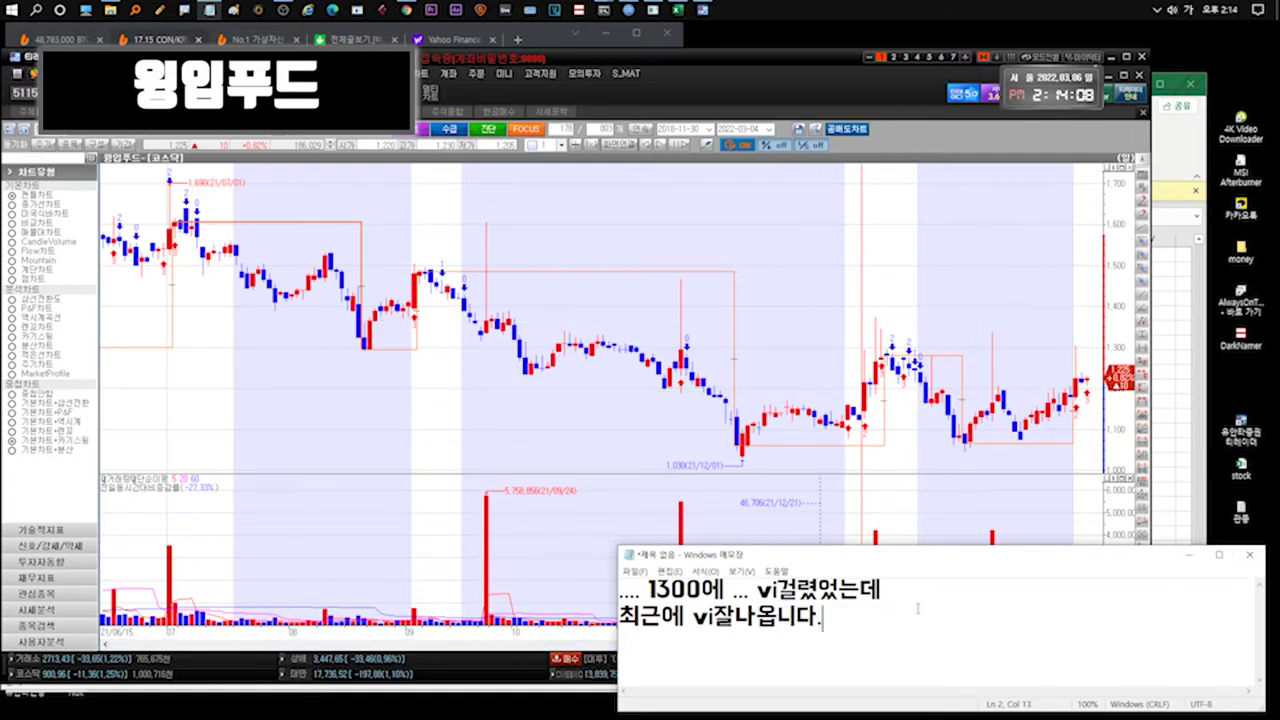
{"action": "key", "text": "ctrl+a"}
{"action": "key", "text": "BackSpace"}
Write the trading comment "추매한건 1300에 매도했고.... 이제는 추매 안들어갈예정" and clear it.
{"action": "type", "text": "추매한건 1300에 매도했고.... "}
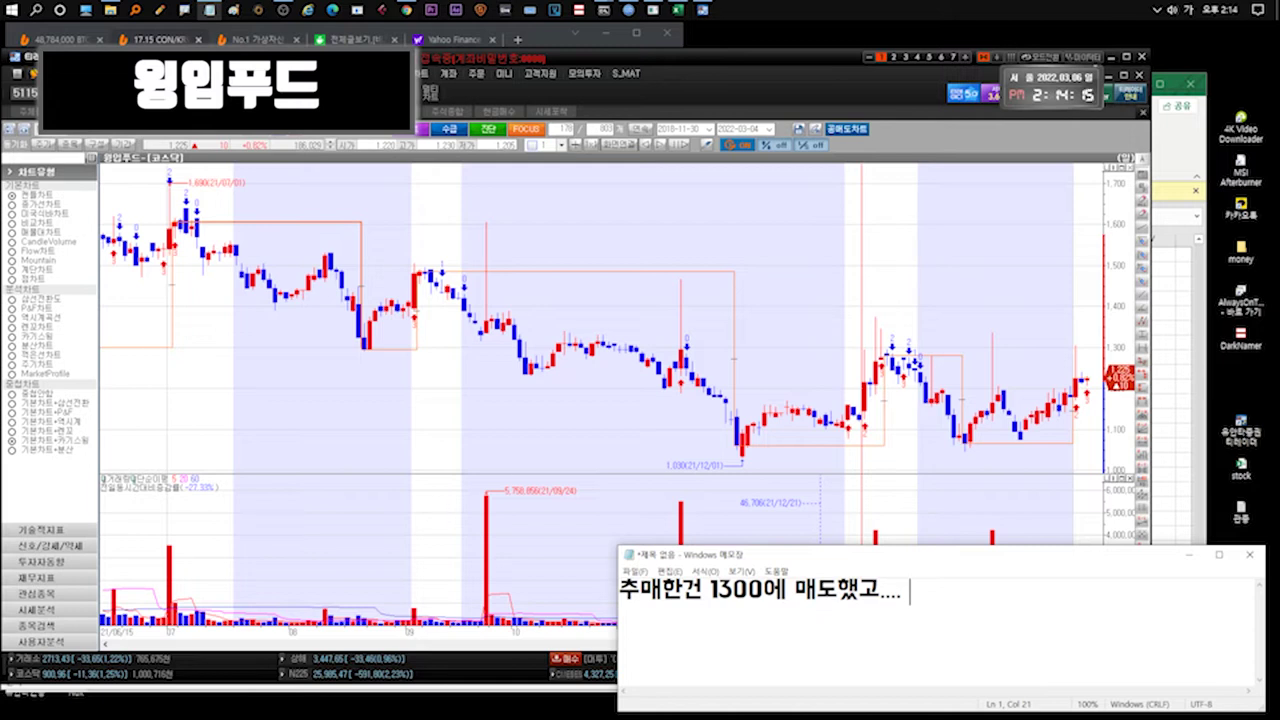
{"action": "type", "text": "이제는 "}
{"action": "type", "text": "추매 만들어갈예정"}
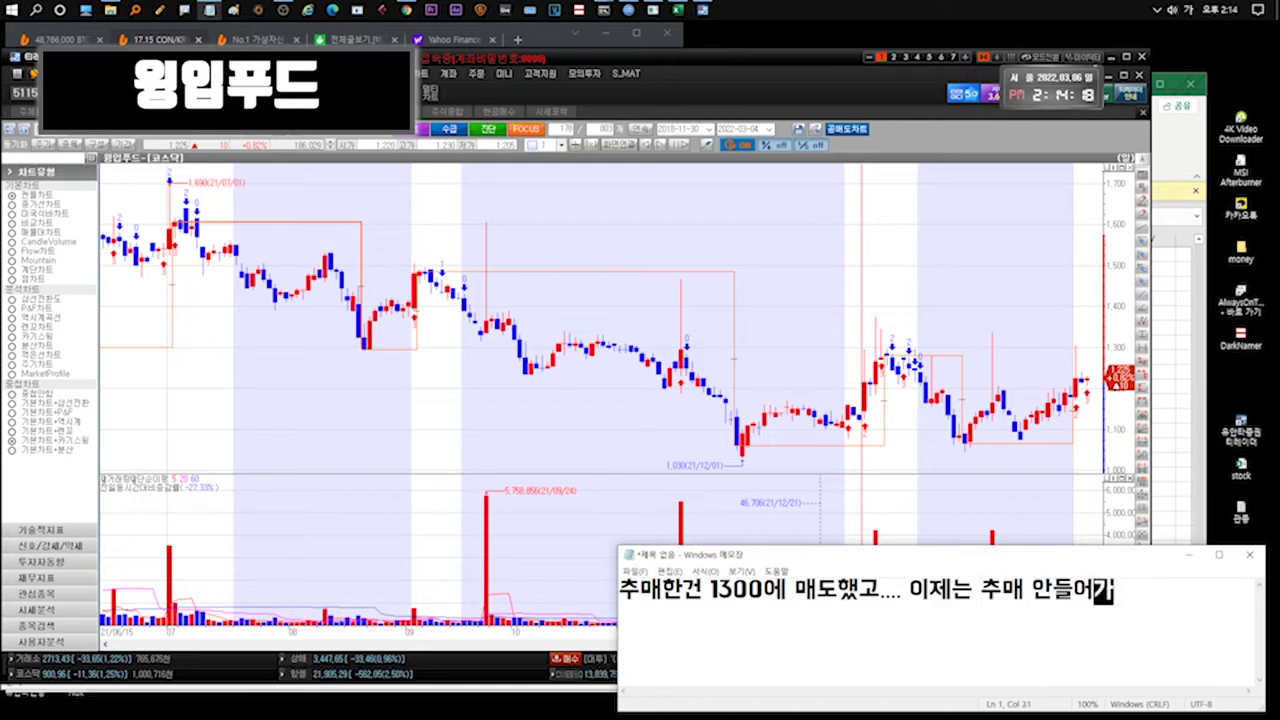
{"action": "key", "text": "ctrl+a"}
{"action": "key", "text": "BackSpace"}
Write the comment "더 빠지지도 않을것같은느낌이긴합니다만..." and clear it.
{"action": "type", "text": "더 빠지지도 않을것같은느"}
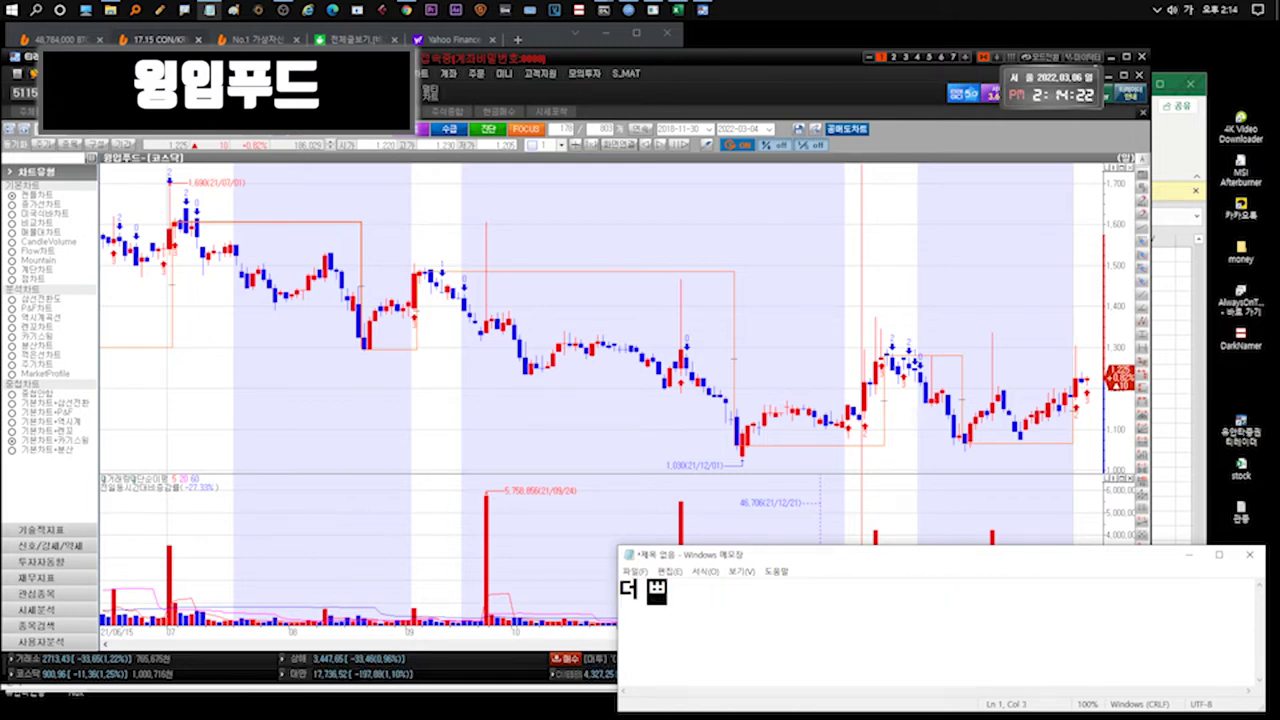
{"action": "type", "text": "낌이긴합니다만..."}
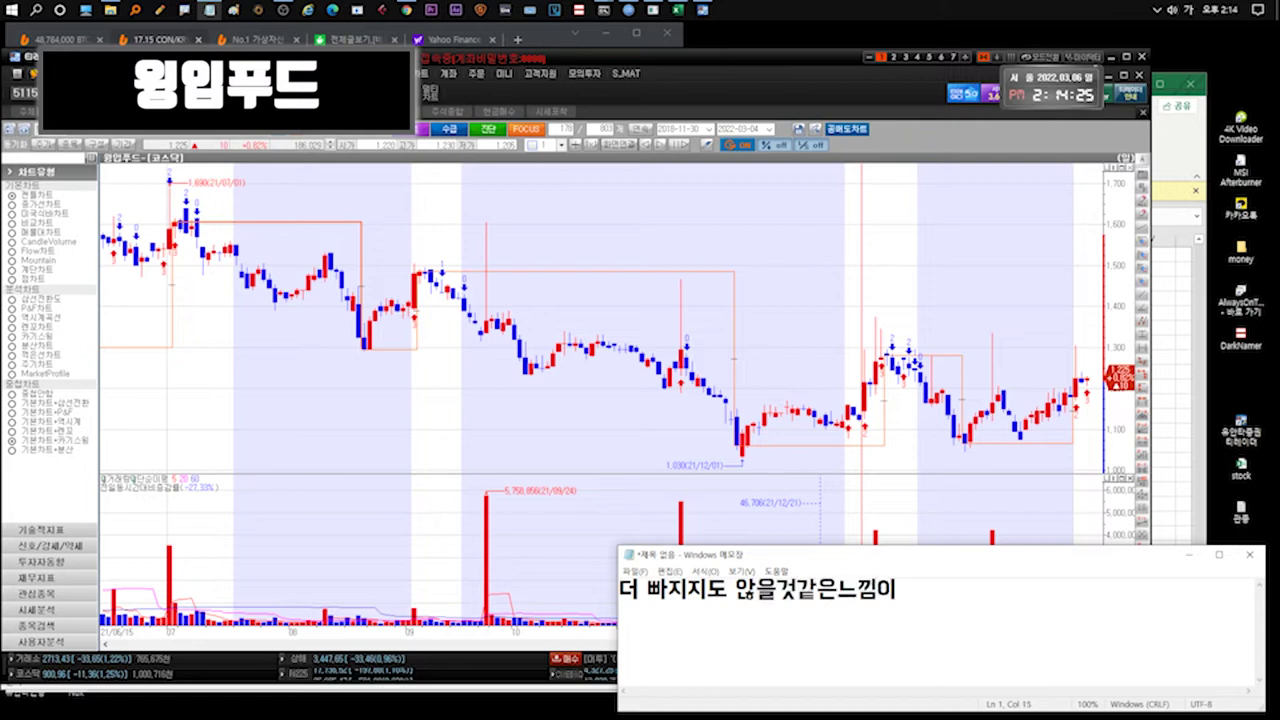
{"action": "key", "text": "ctrl+a"}
{"action": "key", "text": "BackSpace"}
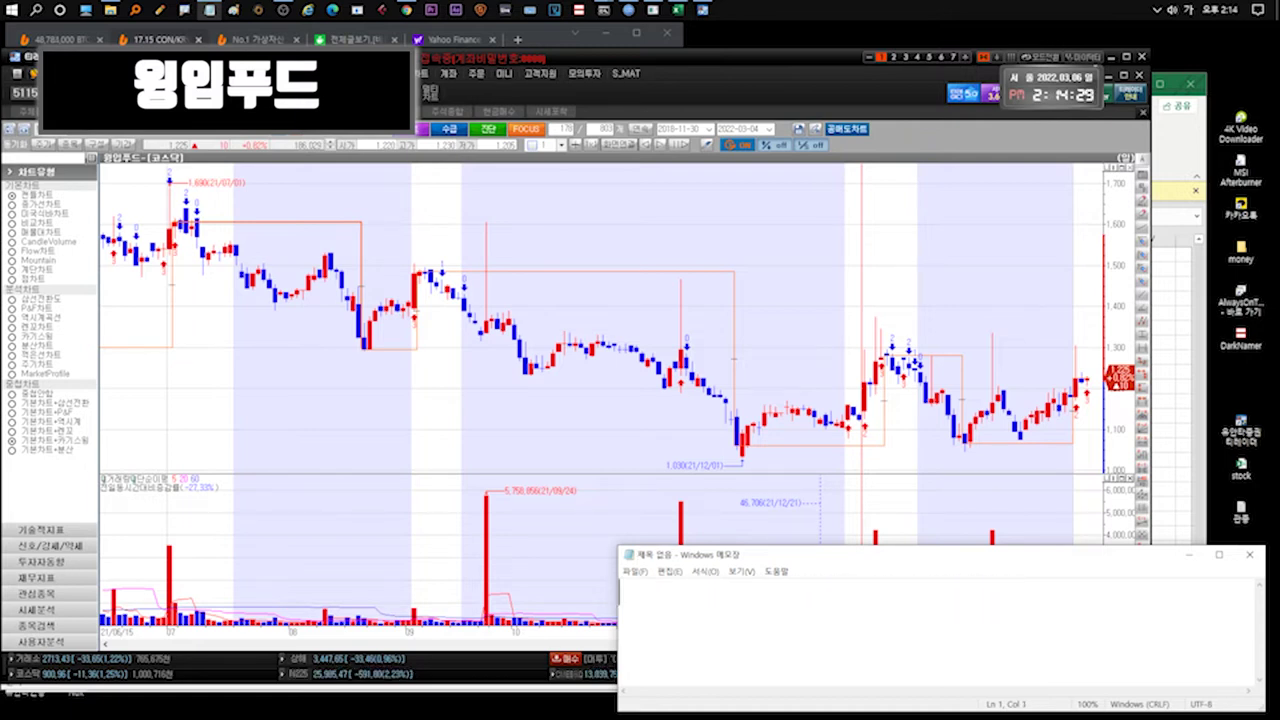
Write the comment "특이한건 외인+기관매수도 적당히 들어오고있는데 나름 꾸준히??" and clear it.
{"action": "type", "text": "특이한건 ㅇ"}
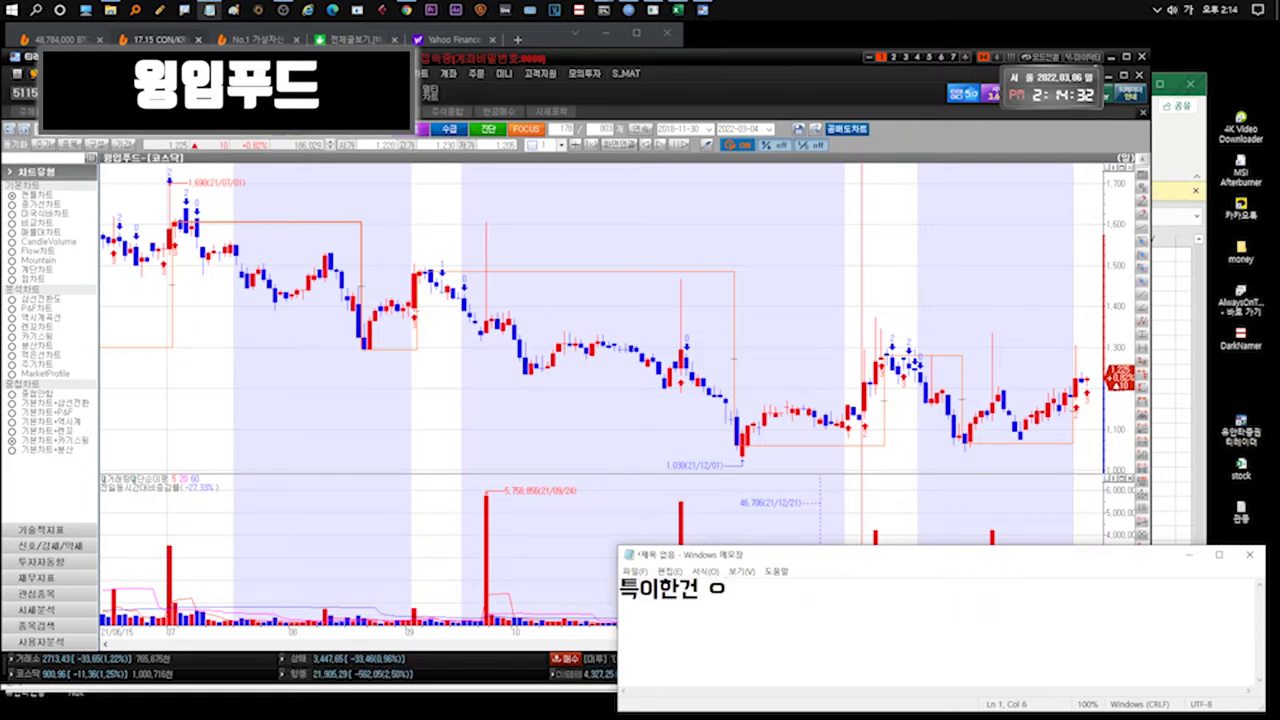
{"action": "type", "text": "외인+기관매수도 적당히 들어오고있"}
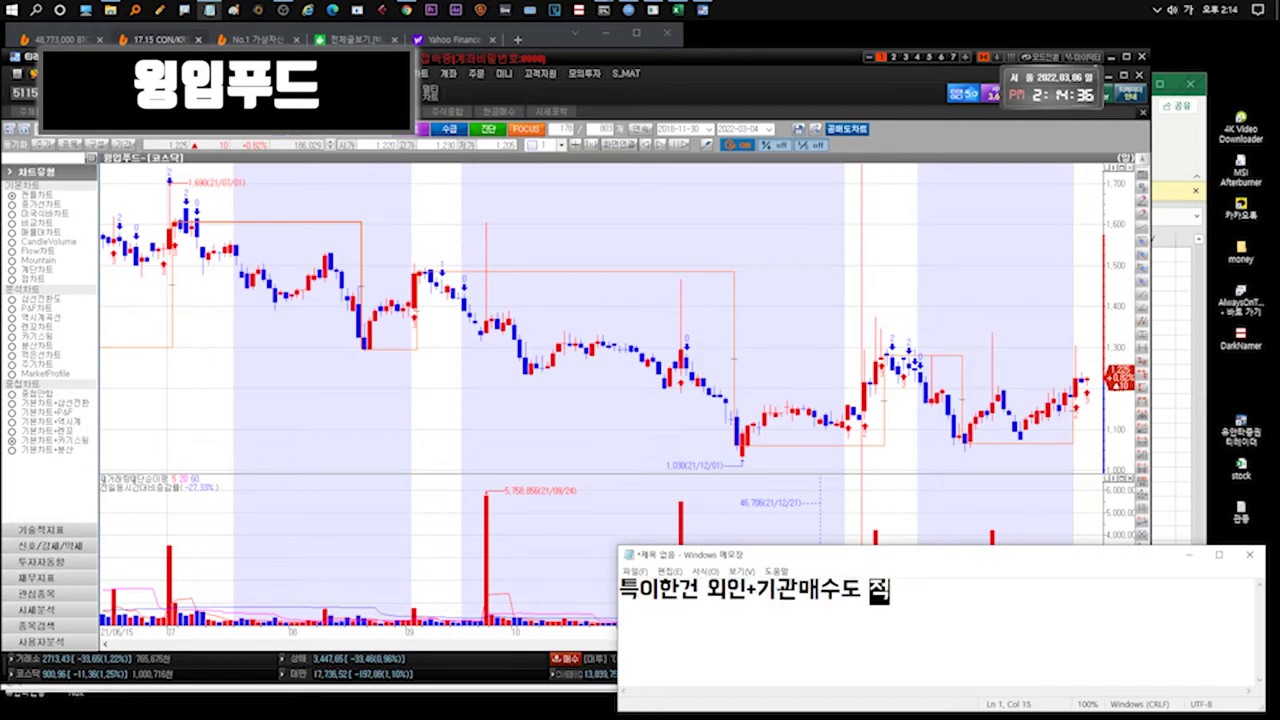
{"action": "type", "text": "는데 나름 꾸준히??"}
{"action": "key", "text": "ctrl+a"}
{"action": "type", "text": "들어오고있"}
{"action": "key", "text": "ctrl+a"}
Start a comment with "그리고...", switch to the Excel stock workbook, and go through the 20220228 notes on the 윙입 sheet.
{"action": "type", "text": "그리고..."}
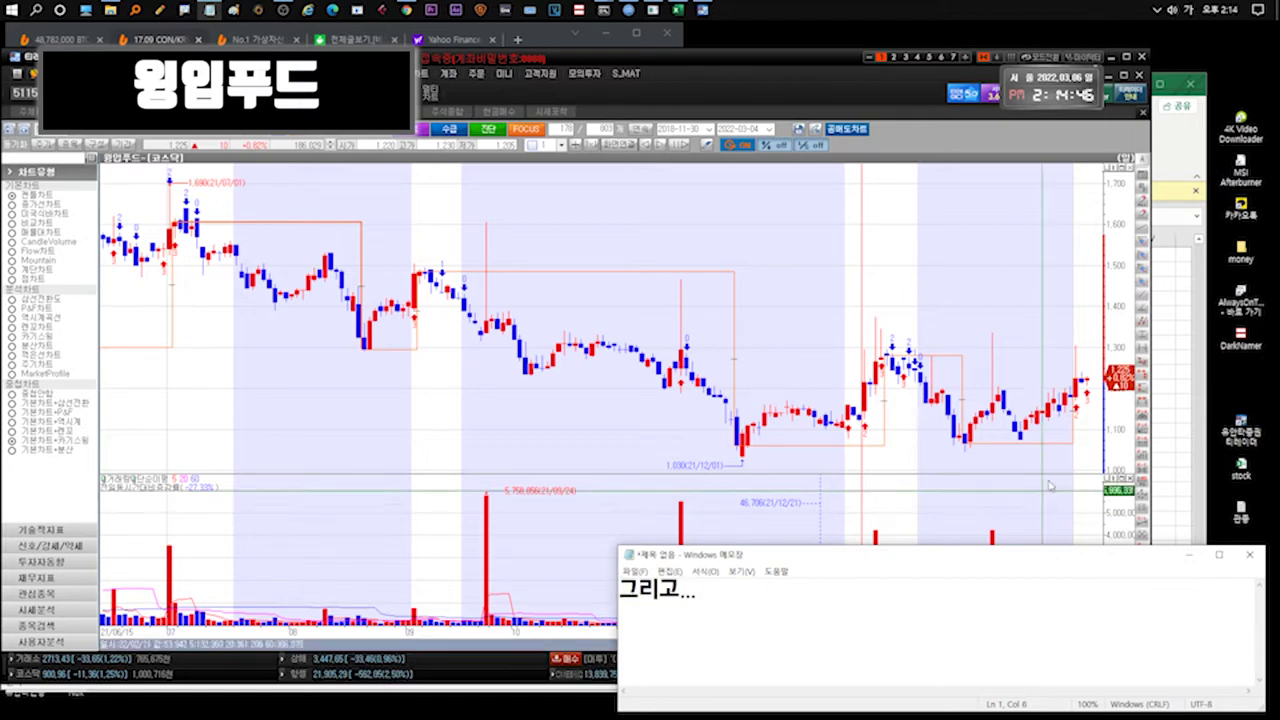
{"action": "left_click", "coordinate": [1178, 450]}
{"action": "left_click", "coordinate": [259, 664]}
{"action": "left_click", "coordinate": [141, 520]}
{"action": "left_click", "coordinate": [146, 504]}
{"action": "left_click_drag", "start_coordinate": [174, 416], "coordinate": [250, 504]}
{"action": "key", "text": "Down"}
{"action": "key", "text": "Down"}
{"action": "key", "text": "Down"}
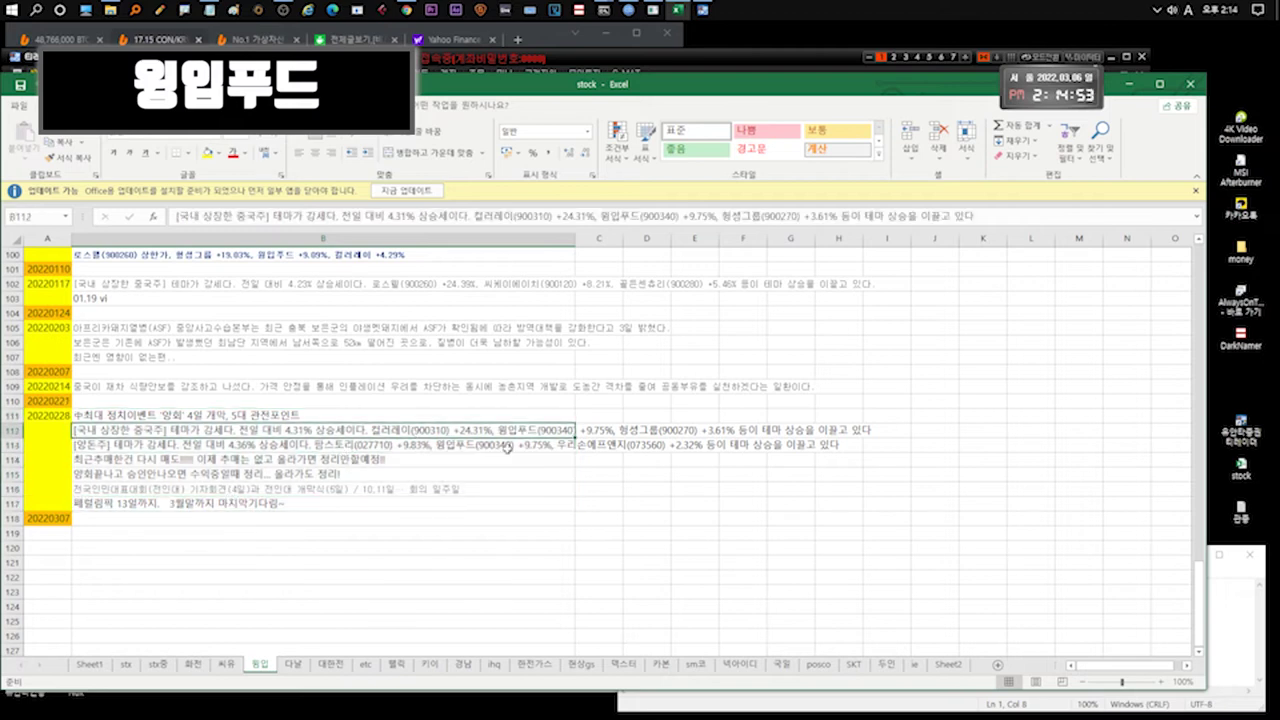
Return to Notepad and continue the comment with "중국테마들도 튀어오르고있어서 / 1400까지도 한번은 가지않을까싶네요..".
{"action": "key", "text": "alt+Tab"}
{"action": "type", "text": "중국ㅌ"}
{"action": "type", "text": "테마들ㄷ"}
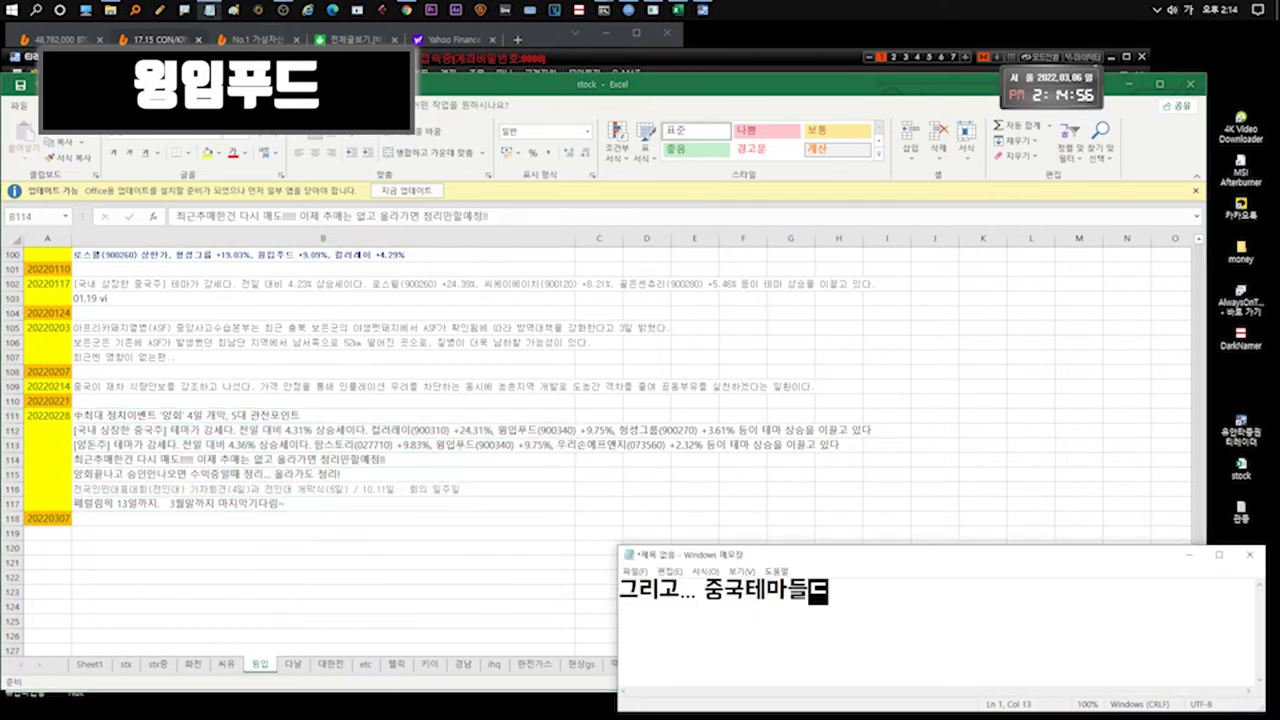
{"action": "type", "text": "ㅗ 틔어"}
{"action": "key", "text": "BackSpace"}
{"action": "key", "text": "BackSpace"}
{"action": "key", "text": "BackSpace"}
{"action": "type", "text": "부"}
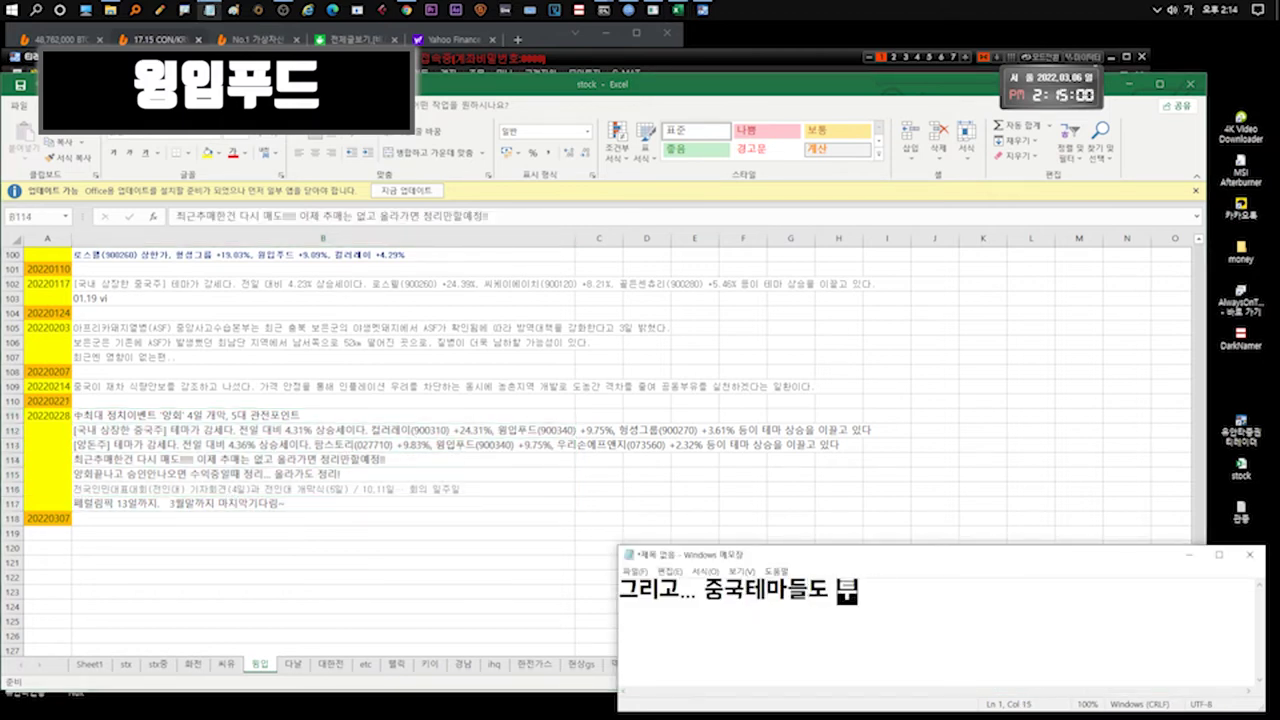
{"action": "type", "text": "어오르고있어서"}
{"action": "type", "text": "1400까지"}
{"action": "type", "text": "도 한번"}
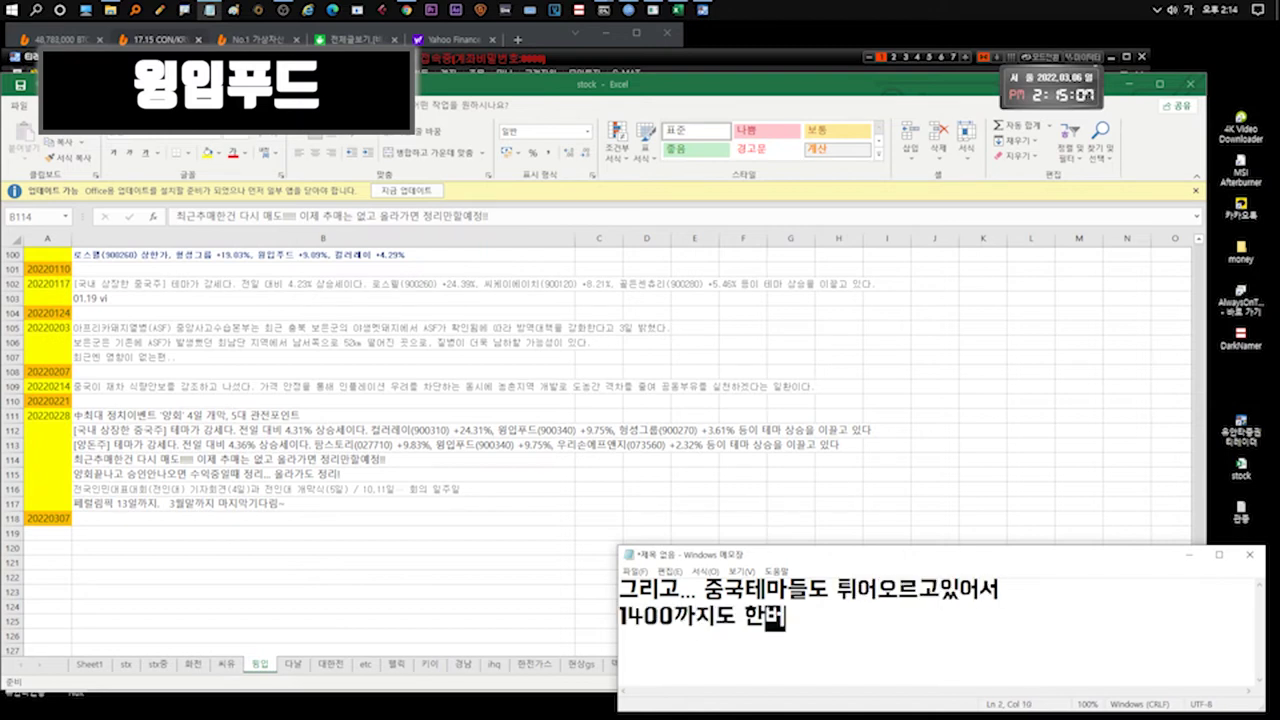
{"action": "type", "text": "은 가지않을까싶네요.."}
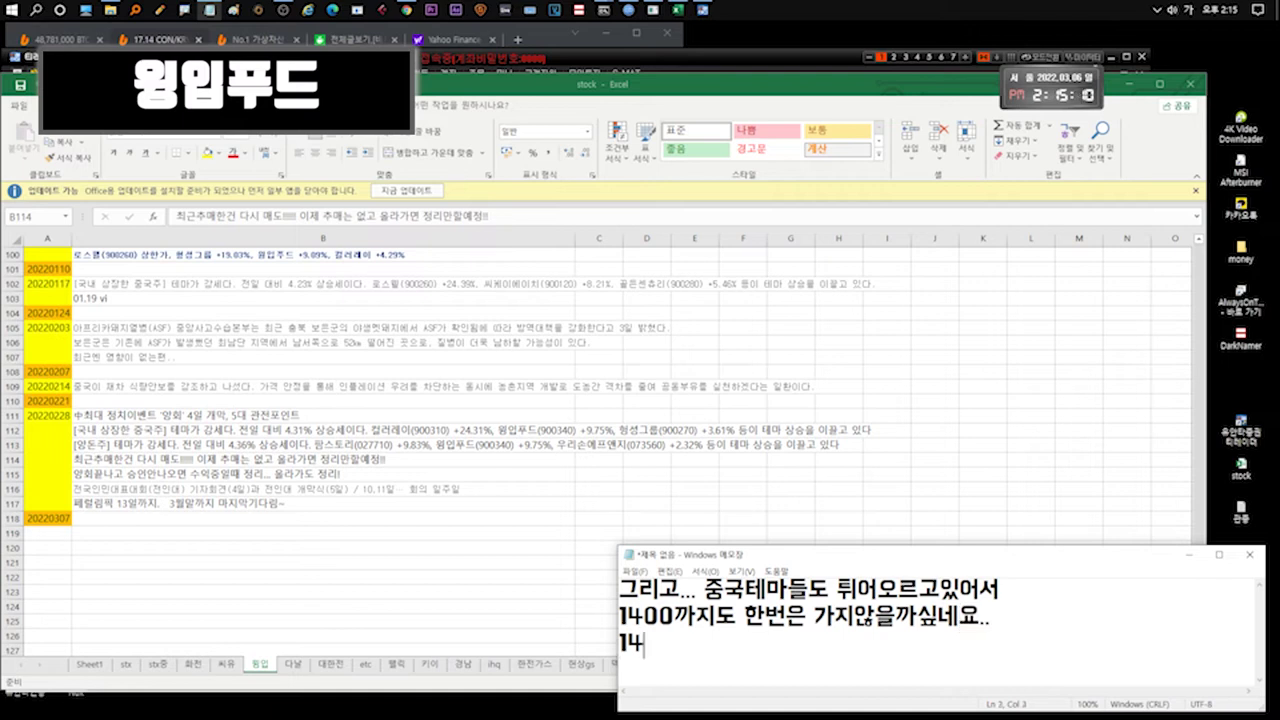
Add "1400~1700도 저항구간이니 물량 많으며 / 어느정도 정리하는것도 좋습니다." to the comment and clear the note.
{"action": "type", "text": "저항구간이니 "}
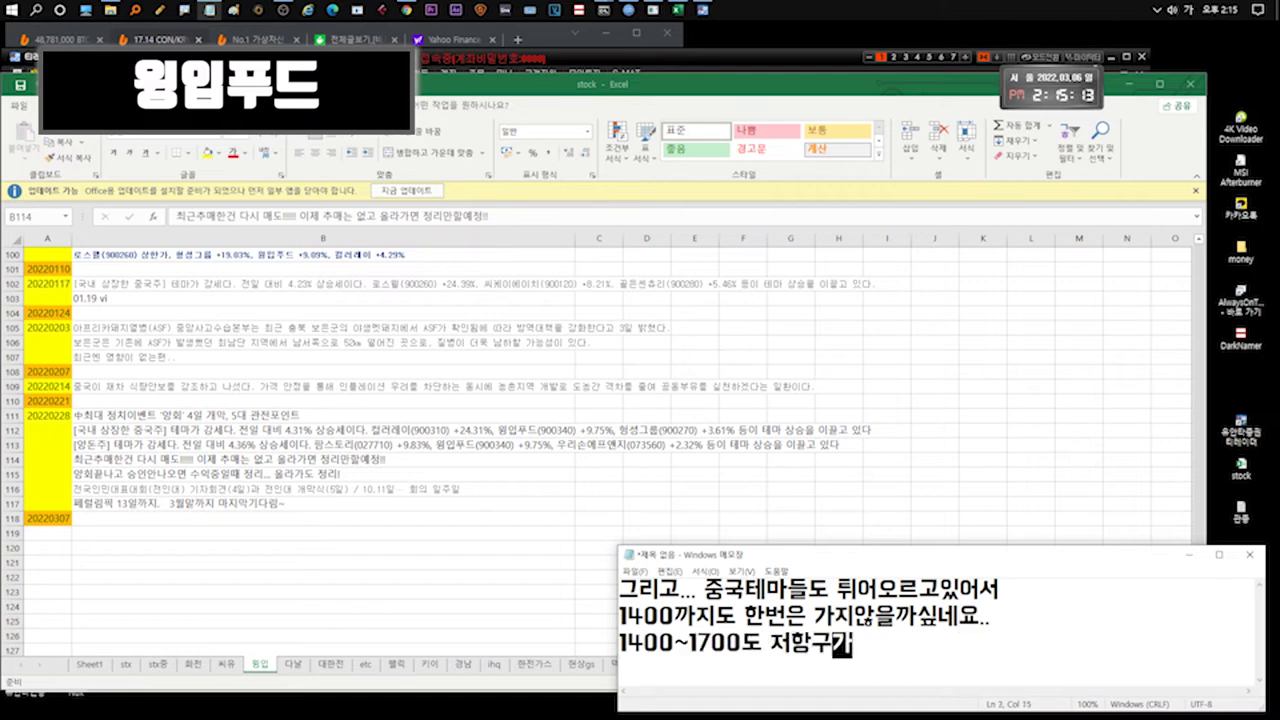
{"action": "type", "text": "물량 많음"}
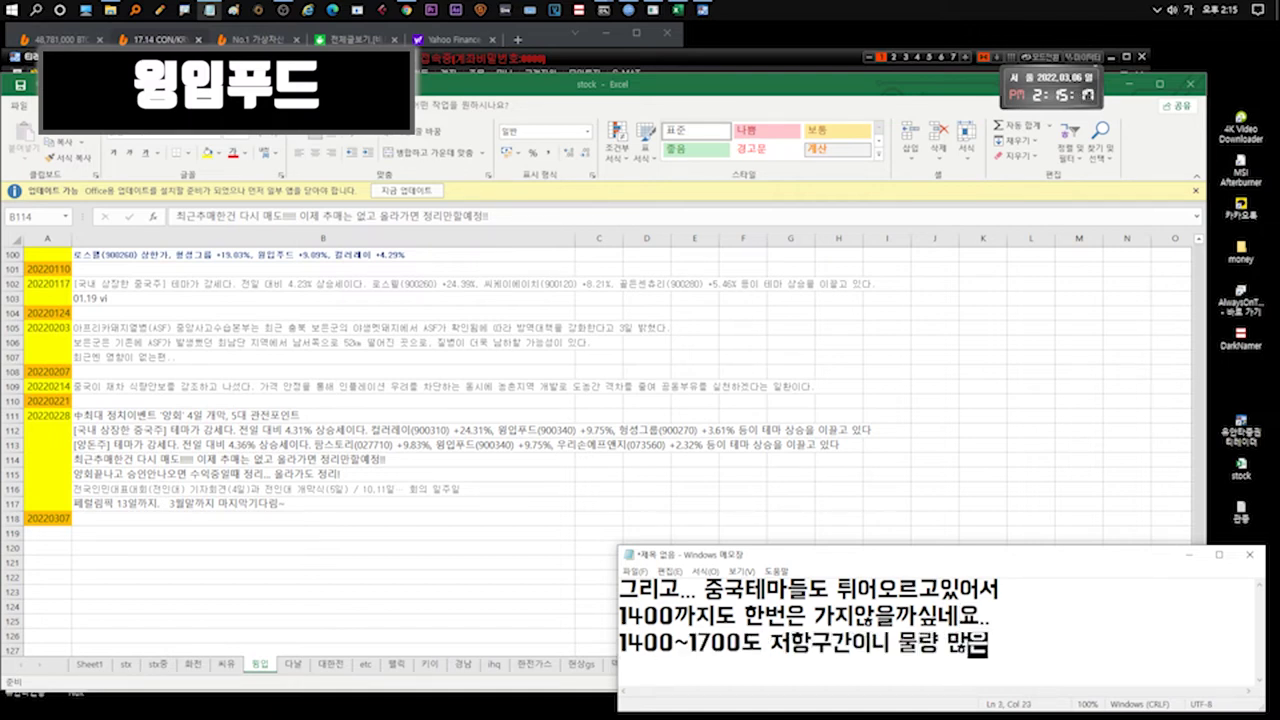
{"action": "type", "text": "으며 어느정도 정리하는것도 좋습니다."}
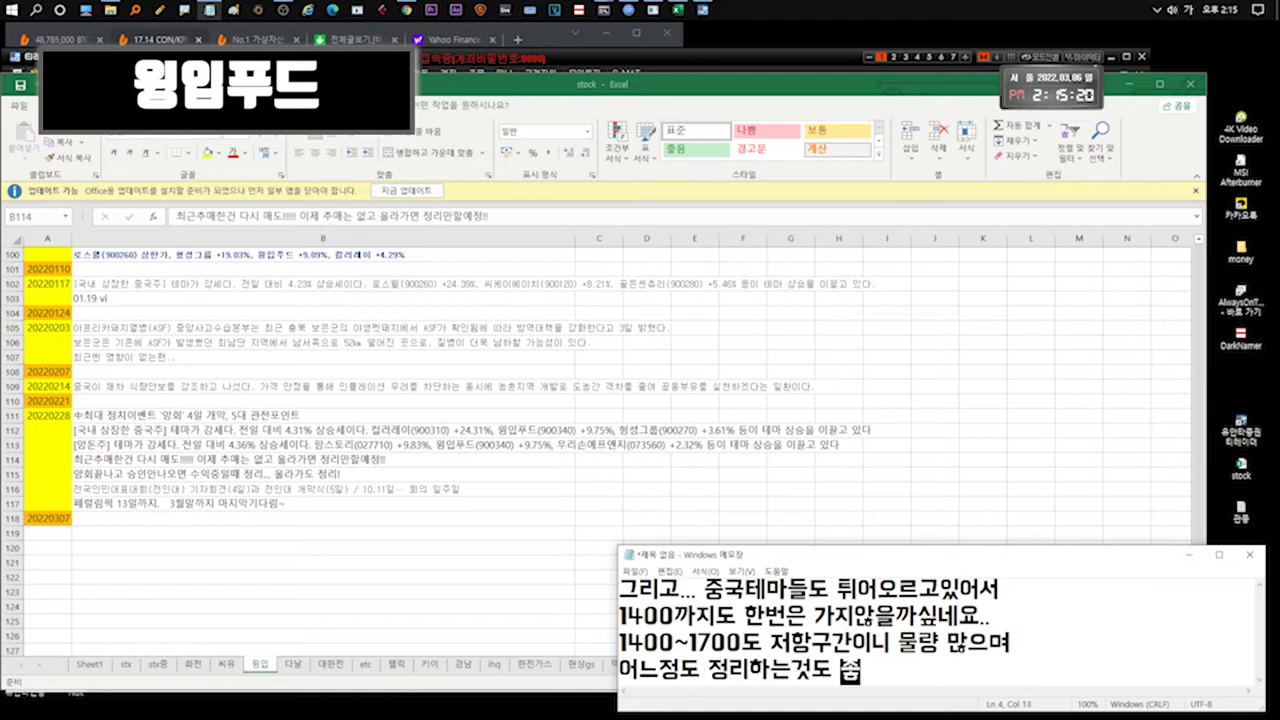
{"action": "key", "text": "ctrl+a"}
{"action": "key", "text": "BackSpace"}
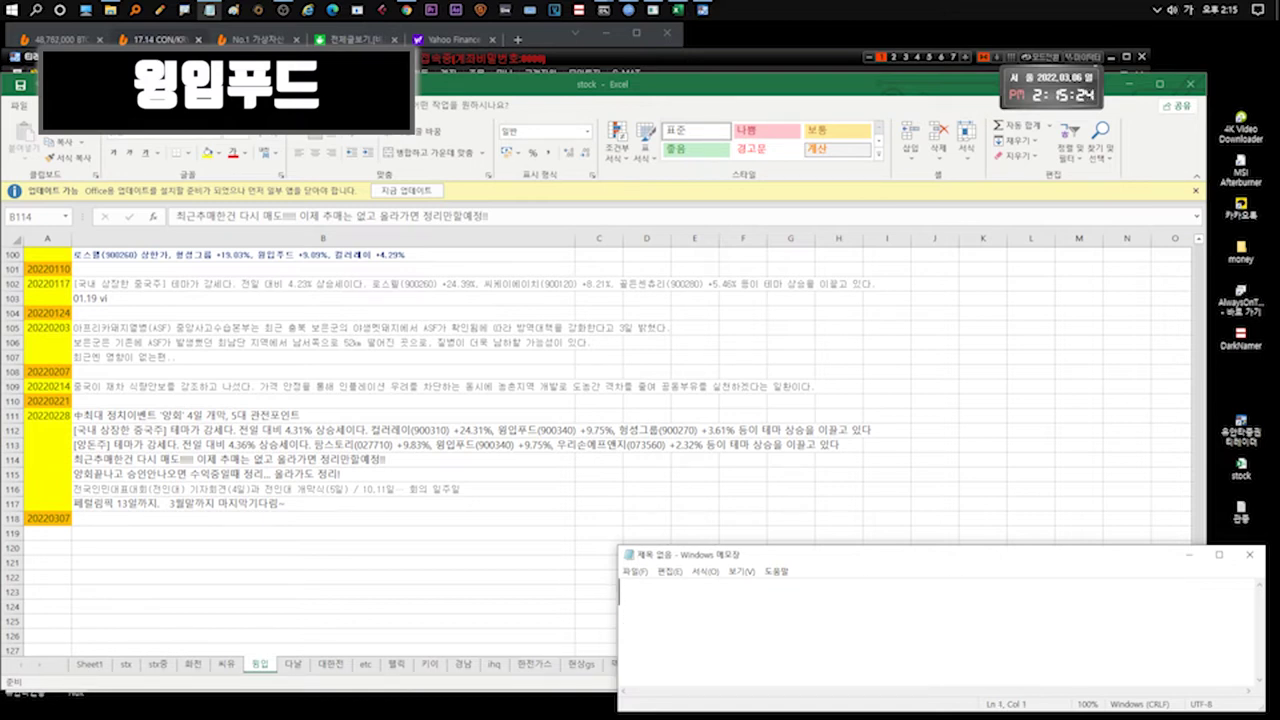
Switch to Excel and move down to the last 20220228 note, cell B117, on the 윙입 sheet.
{"action": "key", "text": "alt+Tab"}
{"action": "key", "text": "Down"}
{"action": "key", "text": "Down"}
{"action": "key", "text": "Down"}
Return to Notepad and write "3월말까지 승인 안나오면 / vi뜨고 상승일때 절반은 정리할예정이라...." as the comment on 윙입푸드.
{"action": "key", "text": "alt+Tab"}
{"action": "type", "text": "3월말까지 스"}
{"action": "type", "text": "인 안나오면"}
{"action": "key", "text": "Return"}
{"action": "type", "text": "vi뜨고 상승일"}
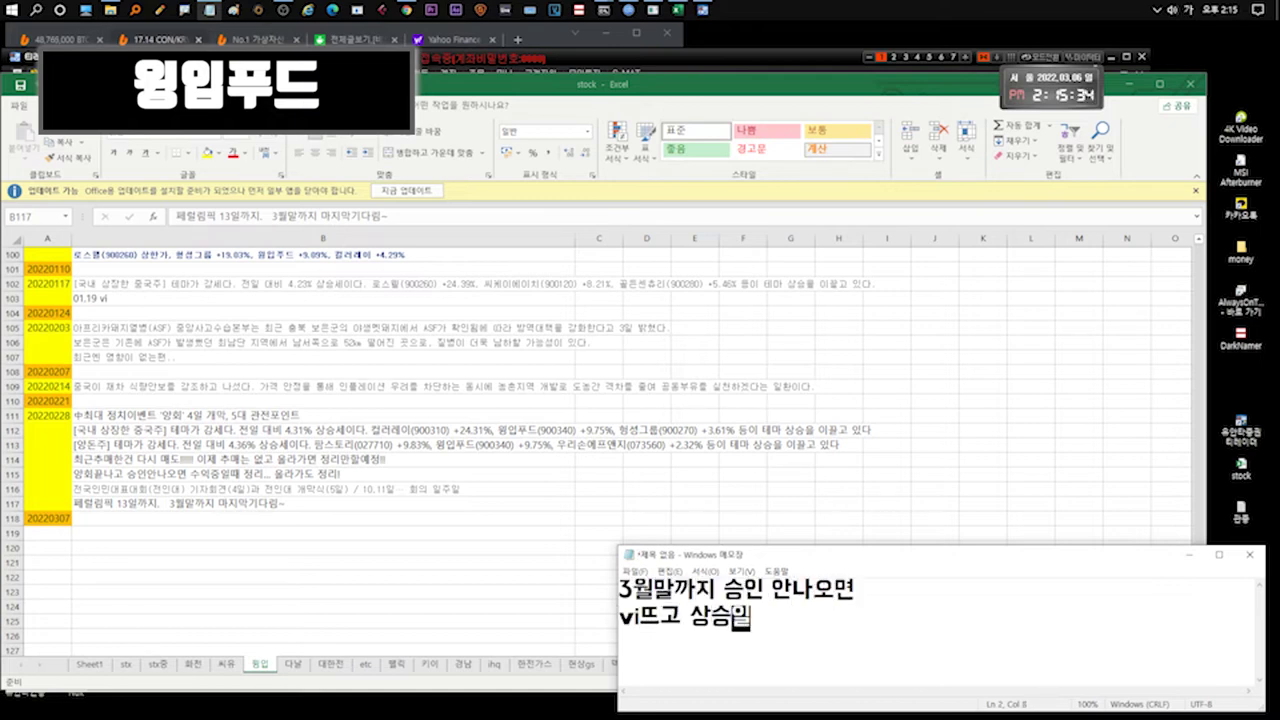
{"action": "type", "text": "대 ㅈ때 접반"}
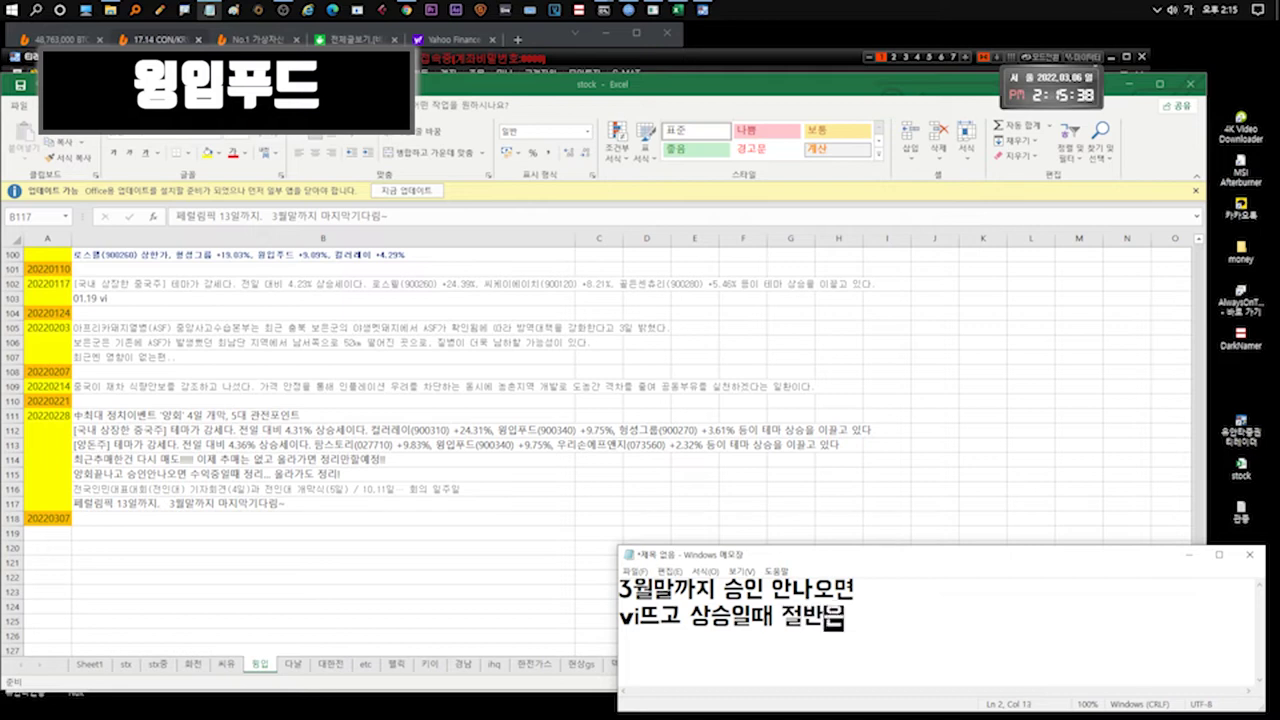
{"action": "type", "text": "은 정리할예정이라...."}
{"action": "key", "text": "Return"}
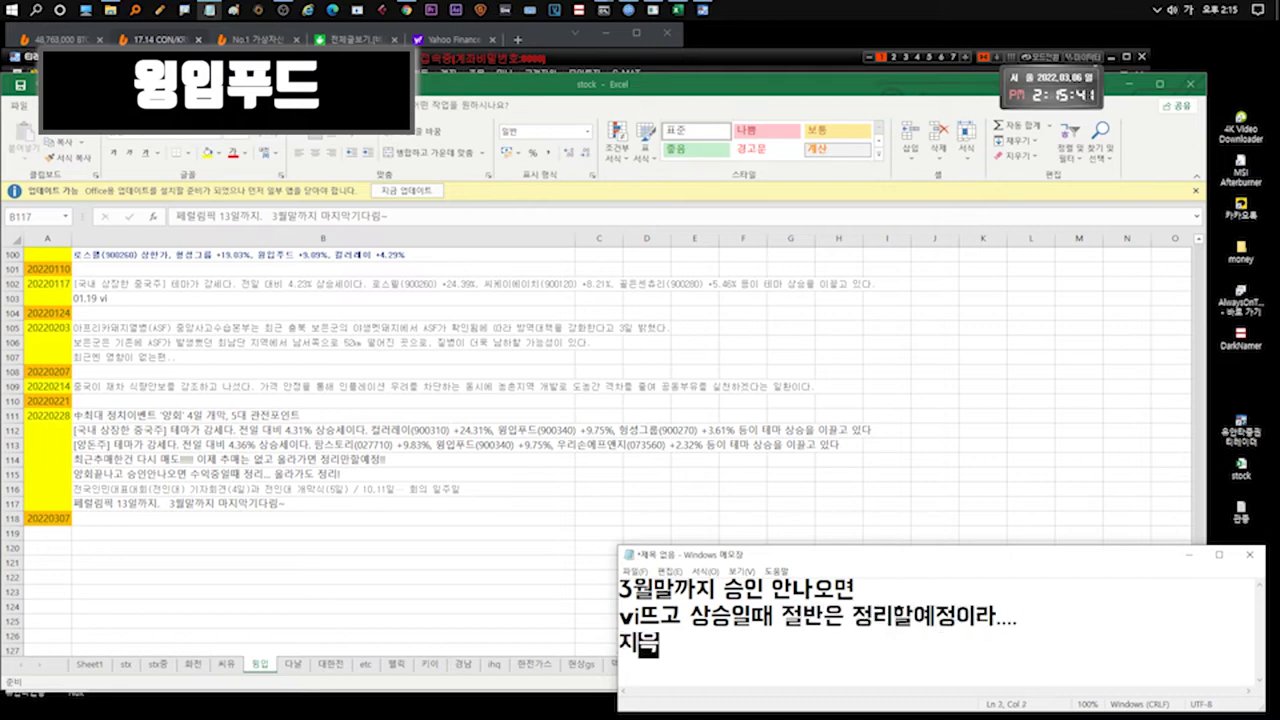
Add the line "물량실은건 오래가는편이긴한데 꼭 나중에 크게오르긴해서..." to the comment.
{"action": "type", "text": "물량실ㅂ"}
{"action": "type", "text": "건 오래가"}
{"action": "type", "text": "는"}
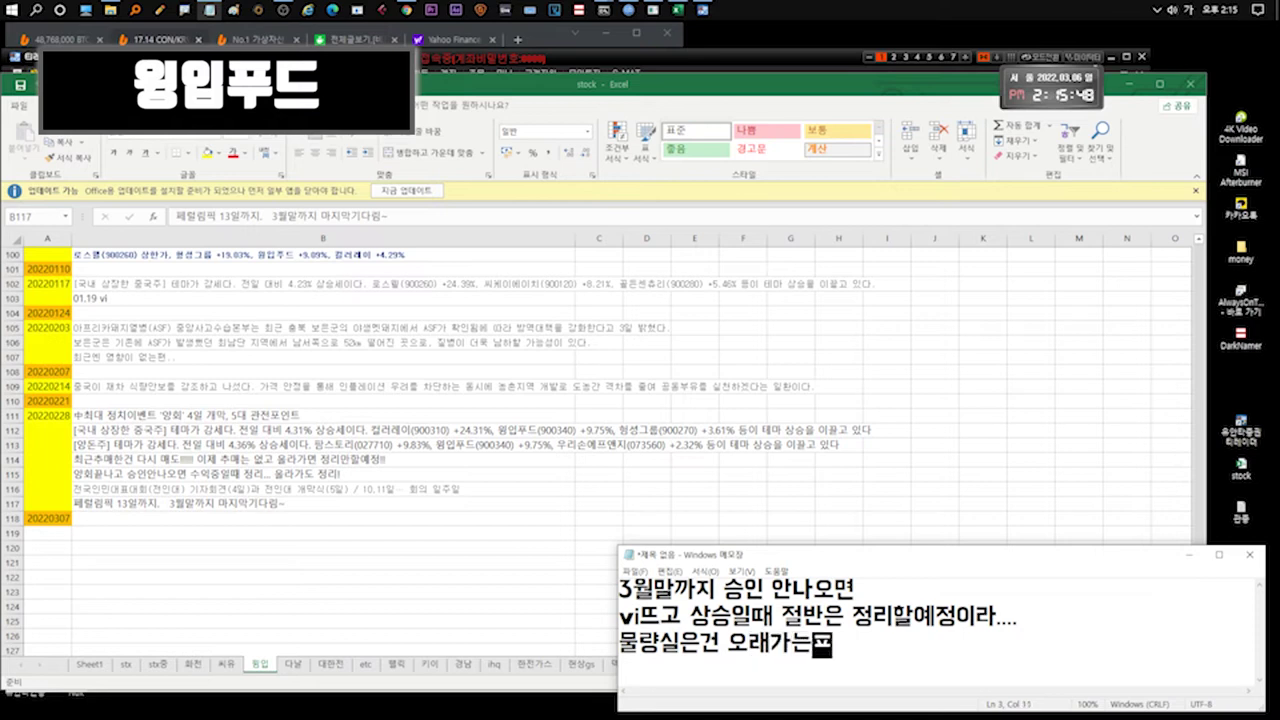
{"action": "type", "text": "편이긴한데 꼭 나중에 크게"}
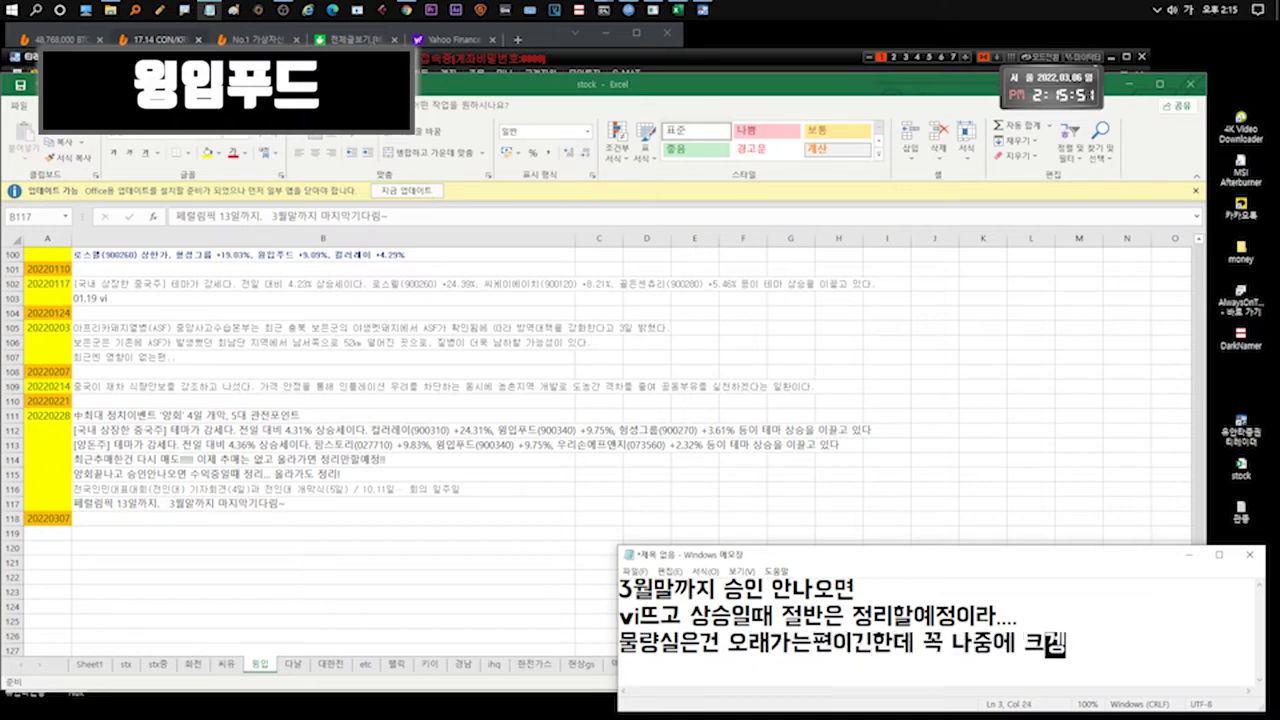
{"action": "type", "text": "오르긴해서단타형ㅅ"}
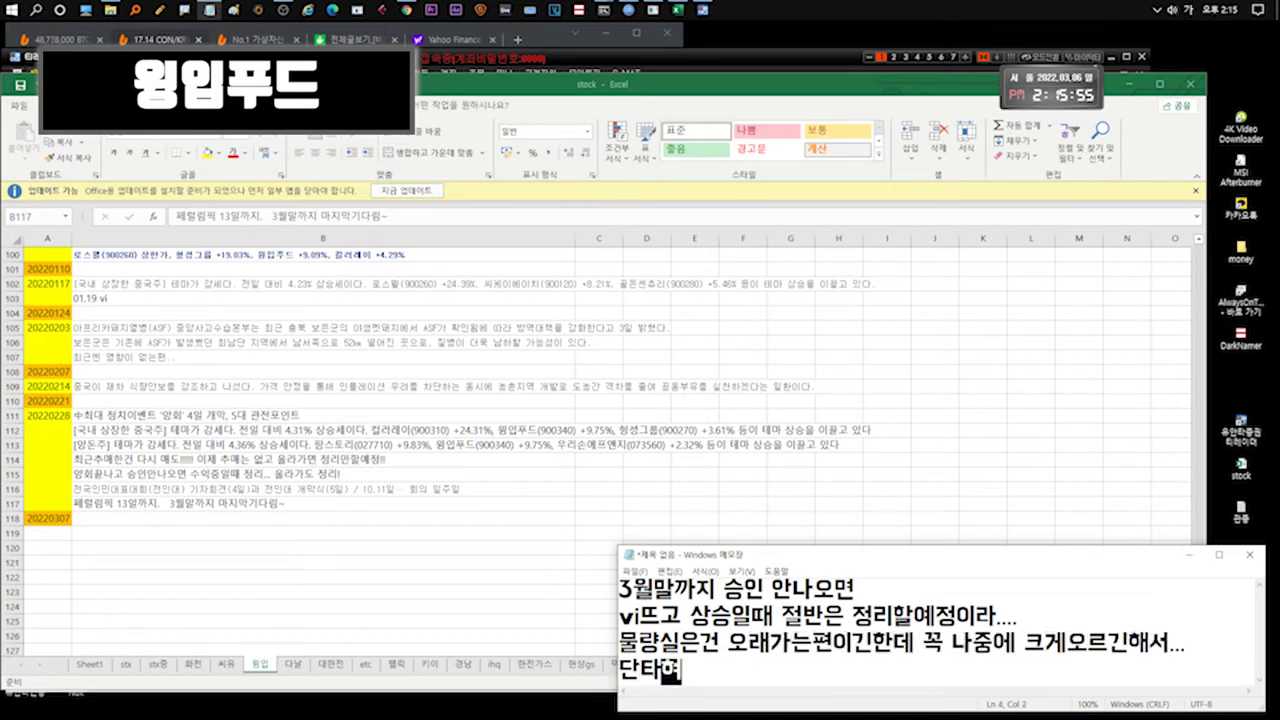
{"action": "type", "text": "(절ㅂ)으로가거나 펄어비스로 갈확"}
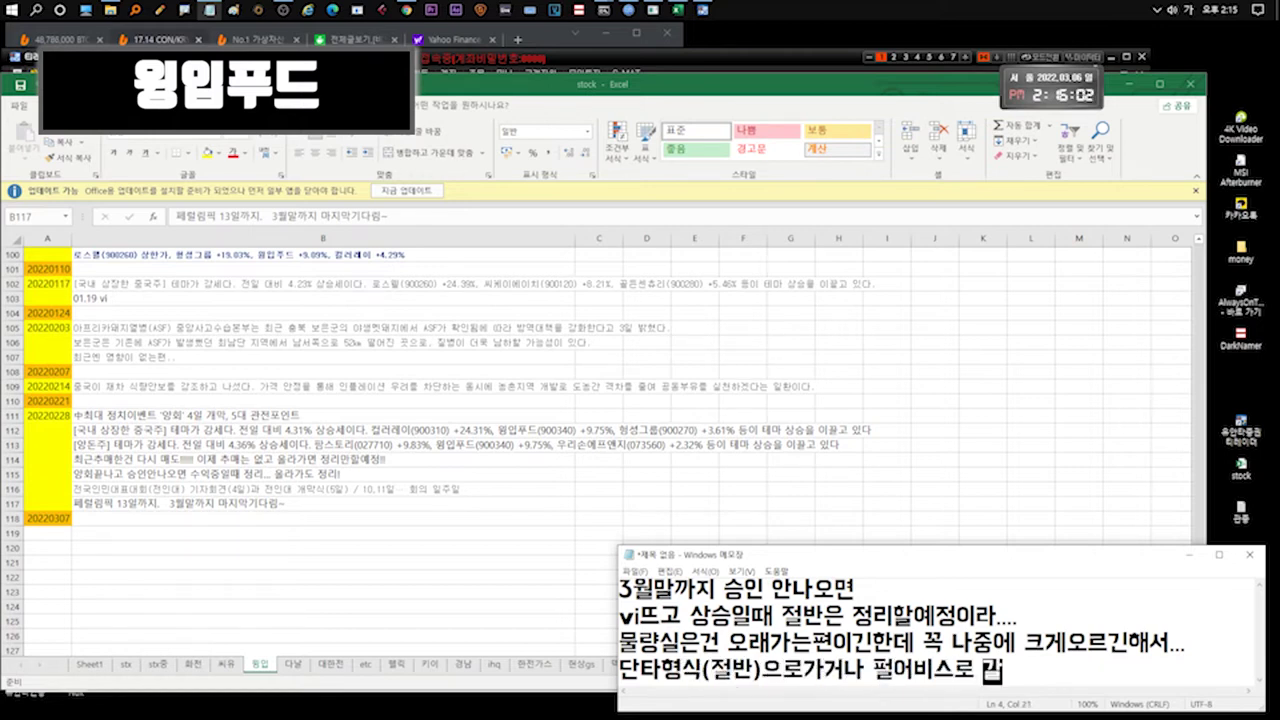
{"action": "type", "text": "률높스습니다."}
Add "단타형식(절반)으로가거나 펄어비스로 갈확률높습니다. / 아니면 대한전" to the comment and clear the note.
{"action": "key", "text": "Return"}
{"action": "type", "text": "아니면 대한전"}
{"action": "key", "text": "ctrl+a"}
{"action": "key", "text": "BackSpace"}
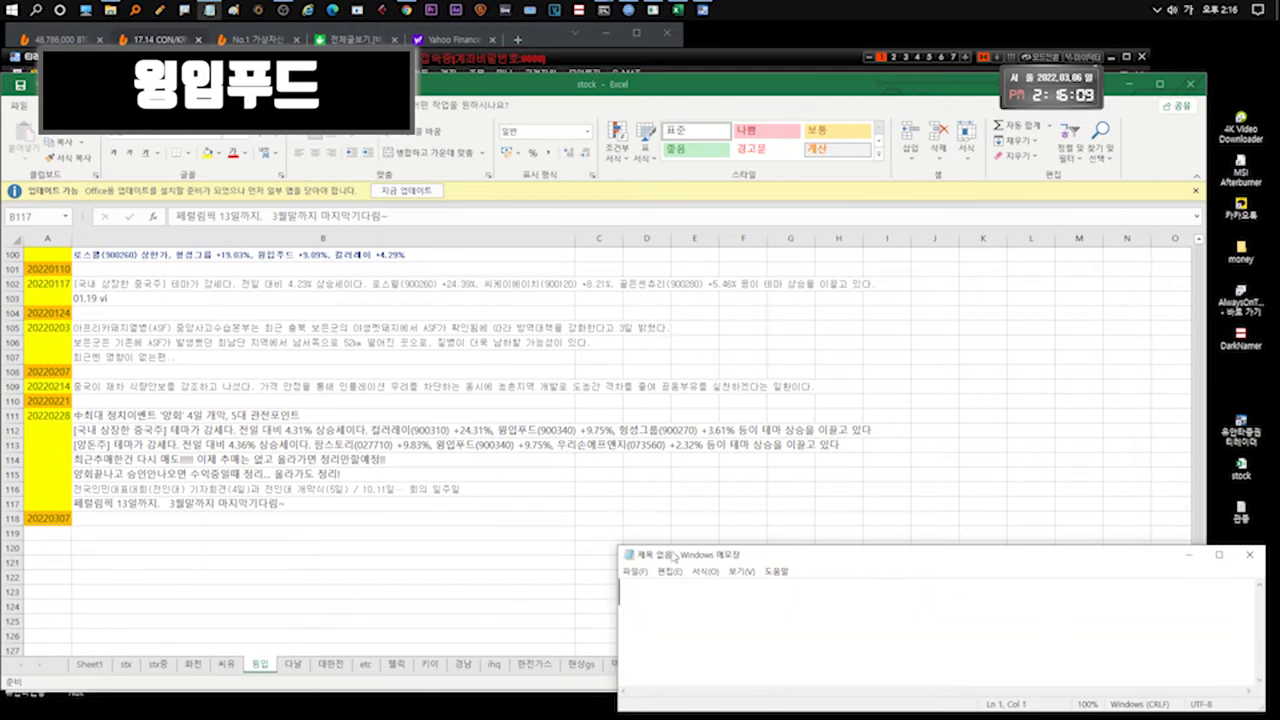
Bring the 윙입푸드 chart in the trading program forward and start the Notepad comment "지금자리에서 꺾이기도 좋기때문에 추매한건".
{"action": "left_click", "coordinate": [534, 88]}
{"action": "left_click", "coordinate": [538, 59]}
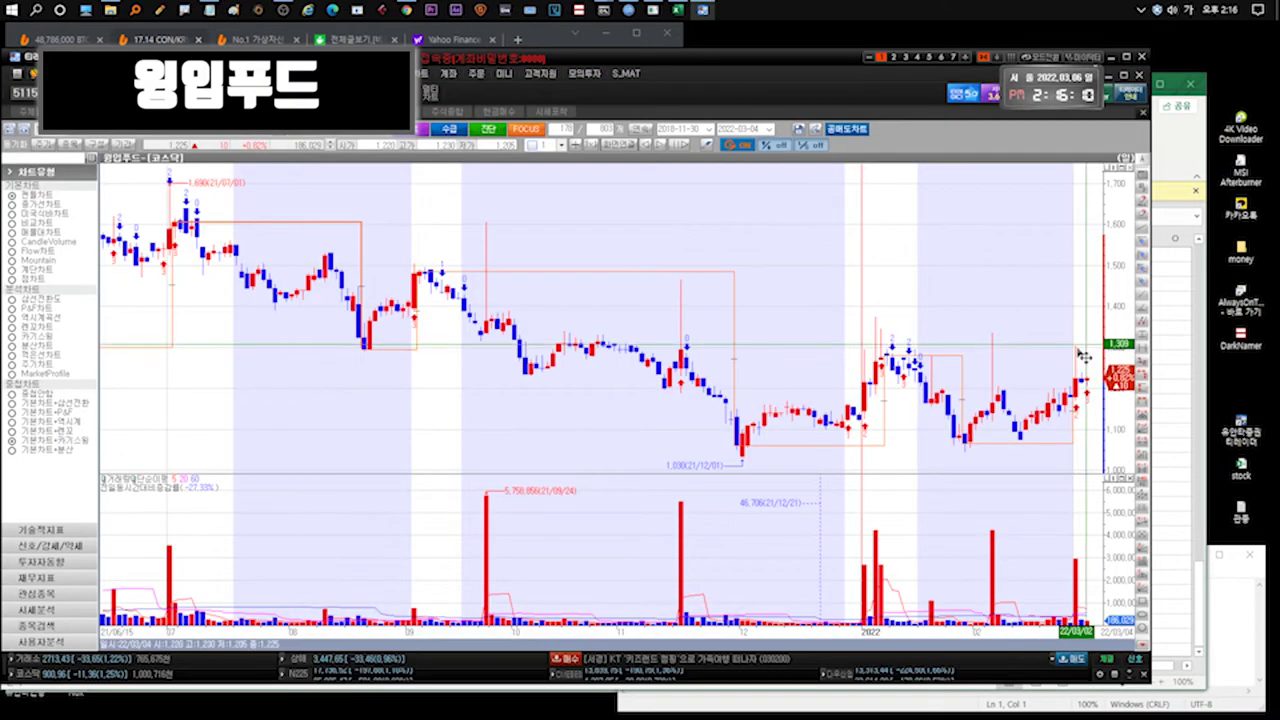
{"action": "left_click", "coordinate": [1220, 600]}
{"action": "type", "text": "지금자리에"}
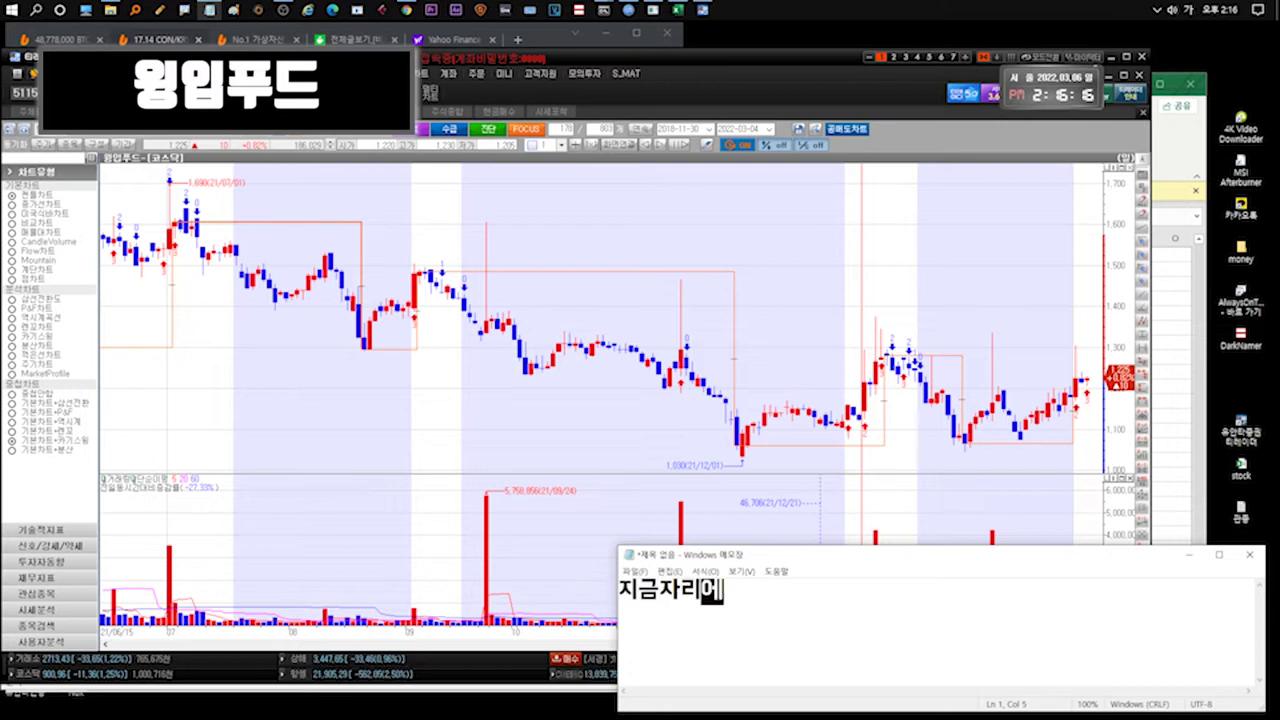
{"action": "type", "text": "서 꺾이기도 좋기때문ㅇ"}
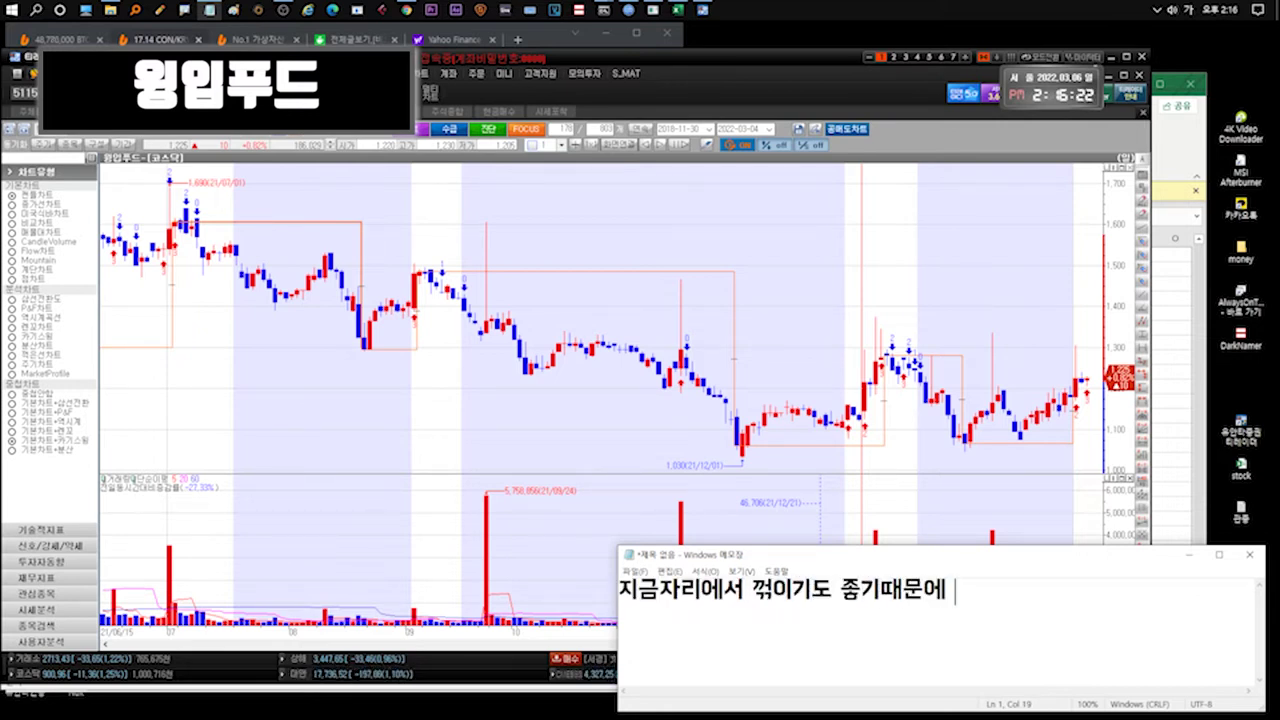
{"action": "type", "text": " 추매아"}
{"action": "type", "text": "건 "}
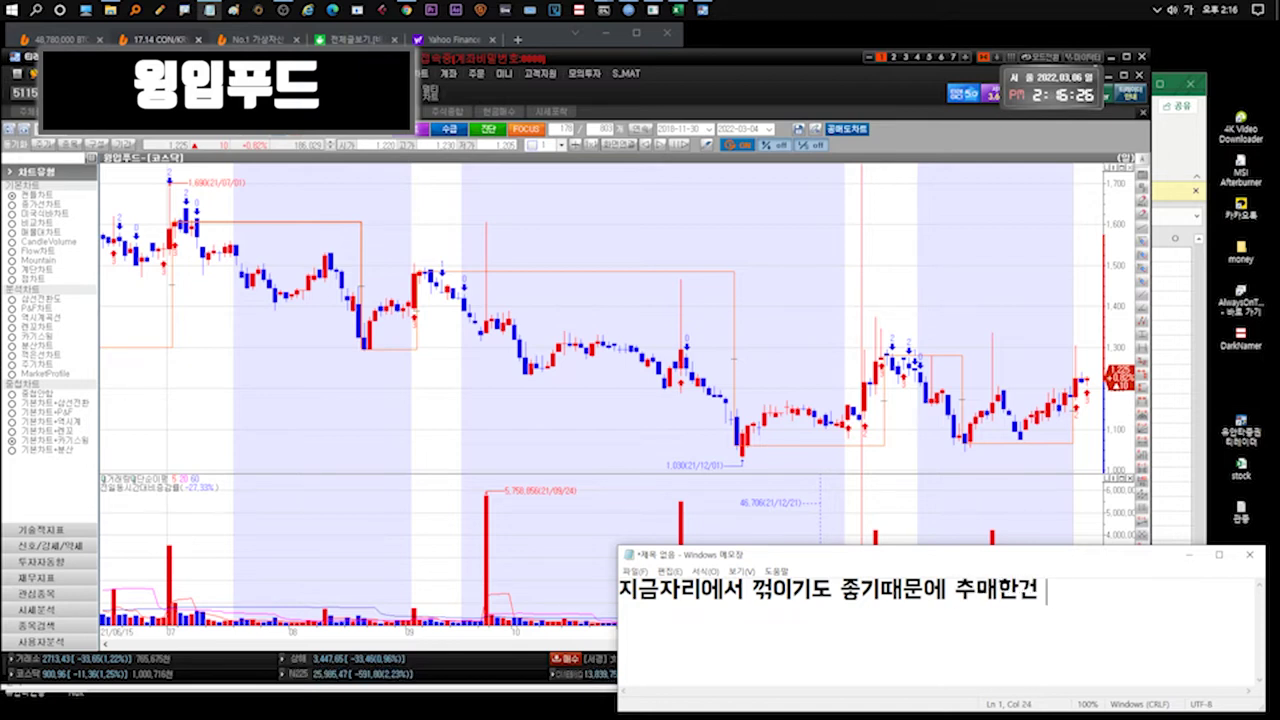
{"action": "type", "text": "1200~1300구간"}
Finish the comment with "1200~1300구간 / 어느정도 정리해도 좋다고봅니다." and clear the note.
{"action": "key", "text": "Return"}
{"action": "type", "text": "어느정도 정리해도 좋다고"}
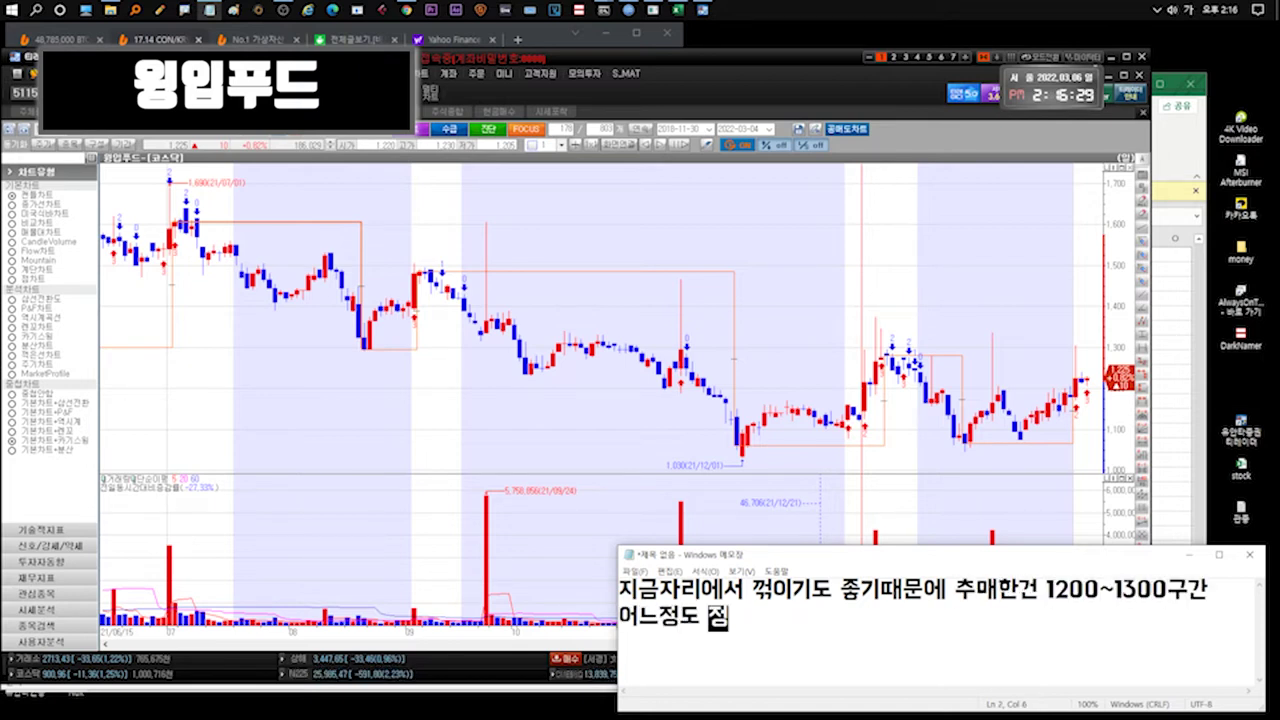
{"action": "type", "text": "봅니다."}
{"action": "key", "text": "ctrl+a"}
{"action": "key", "text": "BackSpace"}
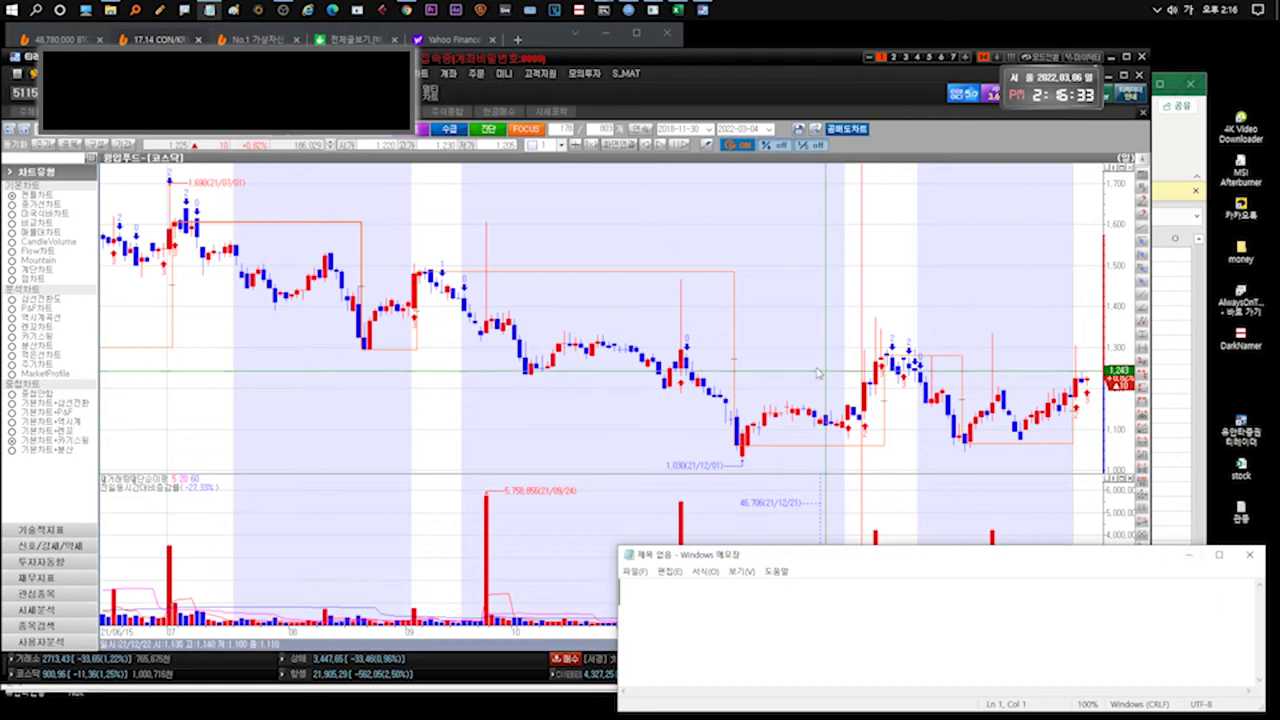
Show the 다날 chart in the trading program, and switch to cell B270 on the 다날 sheet of the Excel stock workbook.
{"action": "left_click", "coordinate": [84, 111]}
{"action": "double_click", "coordinate": [109, 323]}
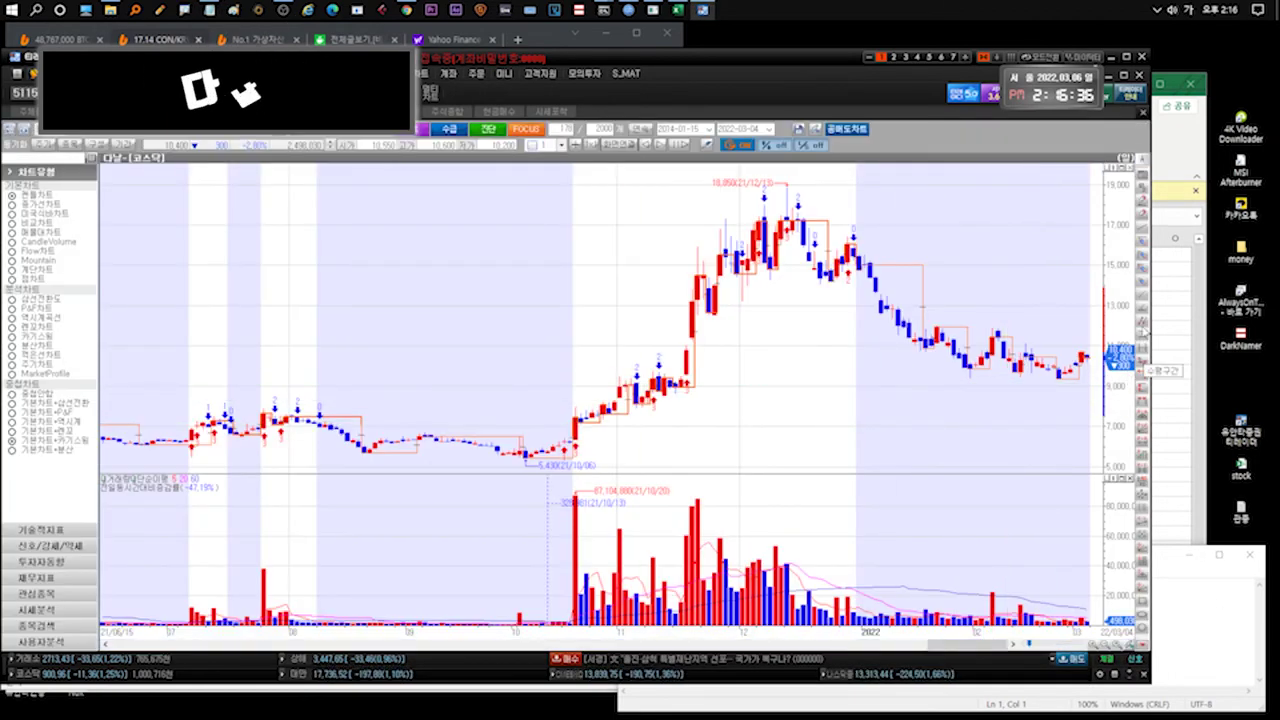
{"action": "left_click", "coordinate": [1175, 343]}
{"action": "left_click", "coordinate": [291, 667]}
{"action": "left_click", "coordinate": [128, 503]}
{"action": "left_click", "coordinate": [130, 489]}
Write "다날이 bbig 인터넷쪽이죠... 이쪽지수" as the first line of a new Notepad comment.
{"action": "left_click", "coordinate": [1249, 632]}
{"action": "type", "text": "다날"}
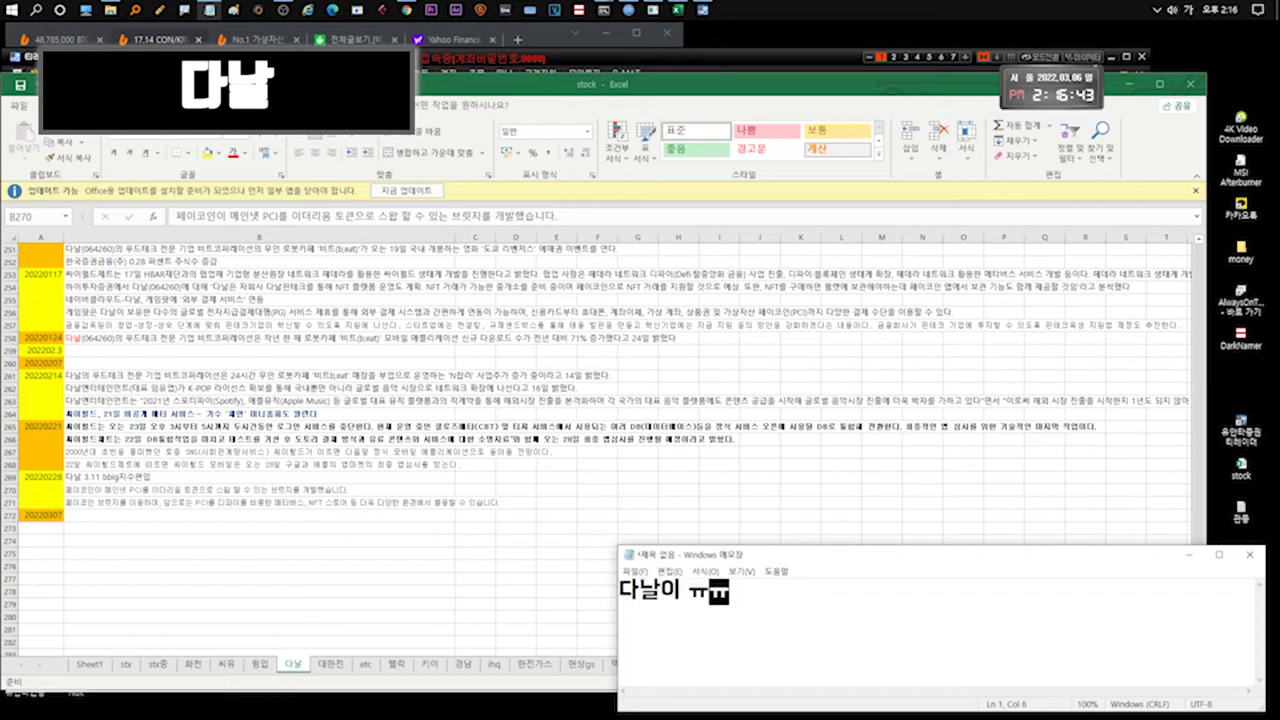
{"action": "type", "text": "이 bbig 인"}
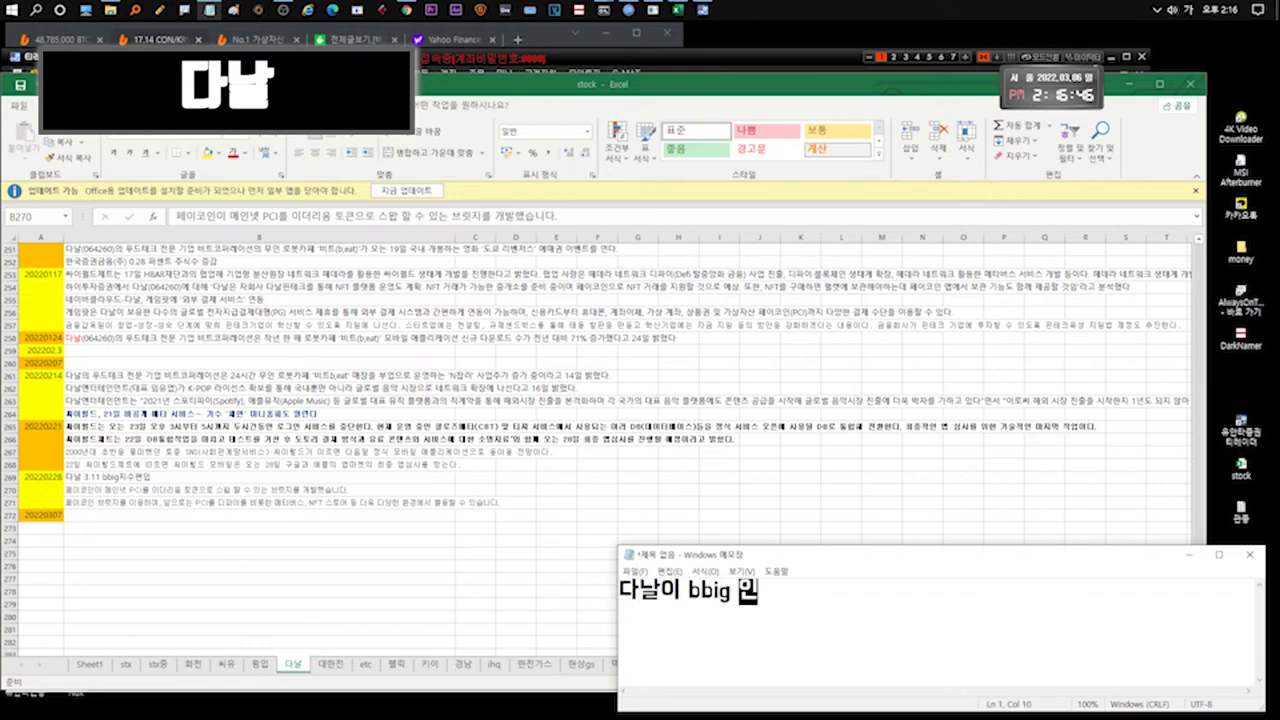
{"action": "type", "text": "터넷,"}
{"action": "type", "text": "쪽ㅁ"}
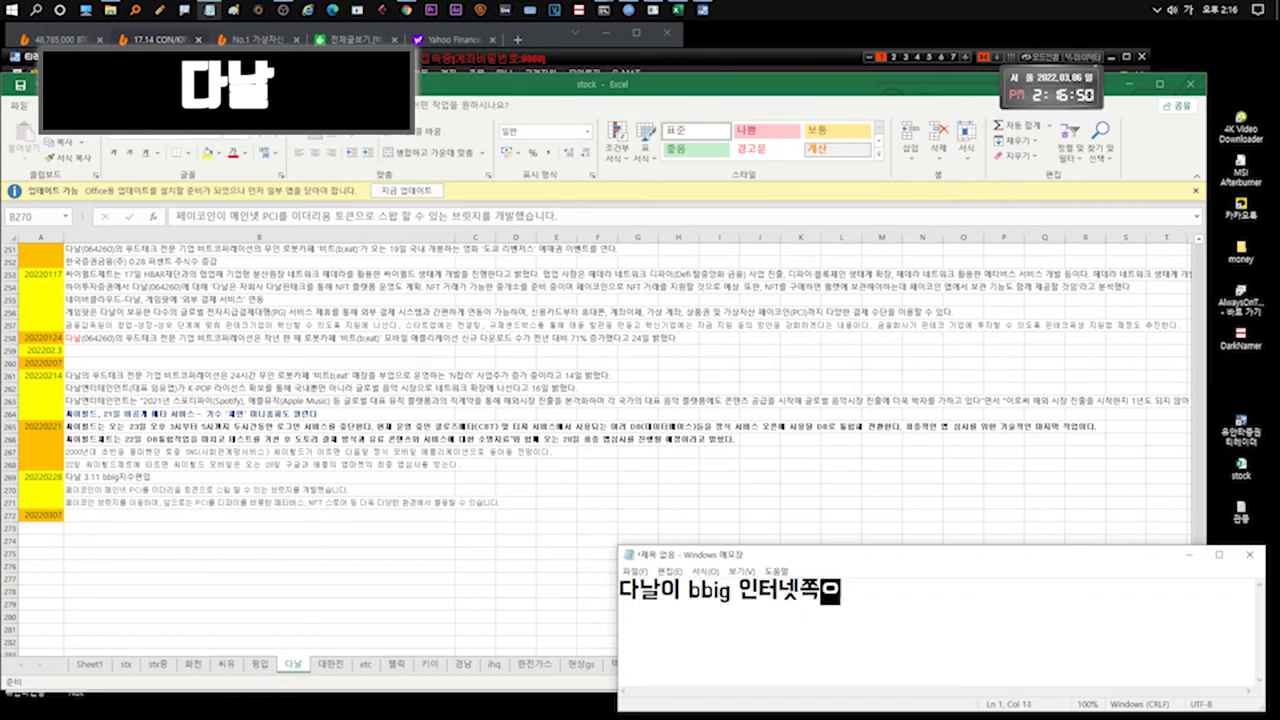
{"action": "type", "text": "죠... 이쪽지수"}
{"action": "key", "text": "Return"}
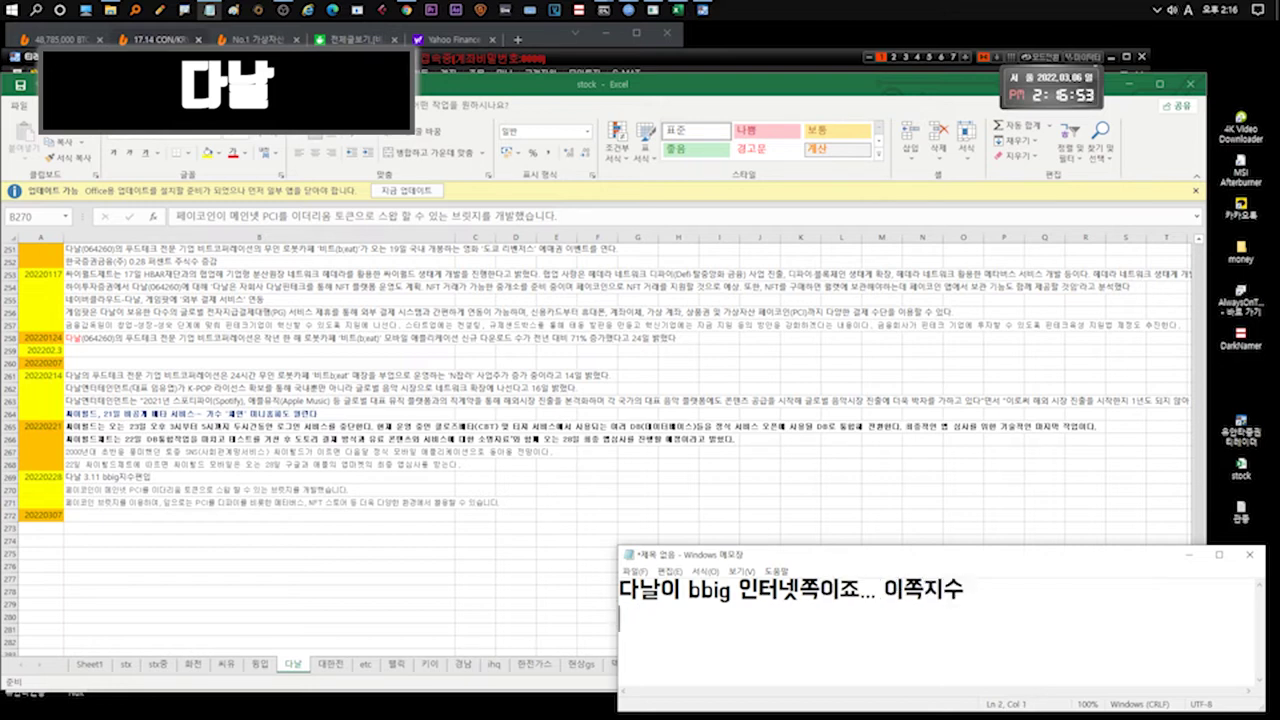
Continue the comment with "k라고 되어있으니 한국기관에서 물량매수한다는뜻입니다.".
{"action": "type", "text": "k라고 되어있으니 한국"}
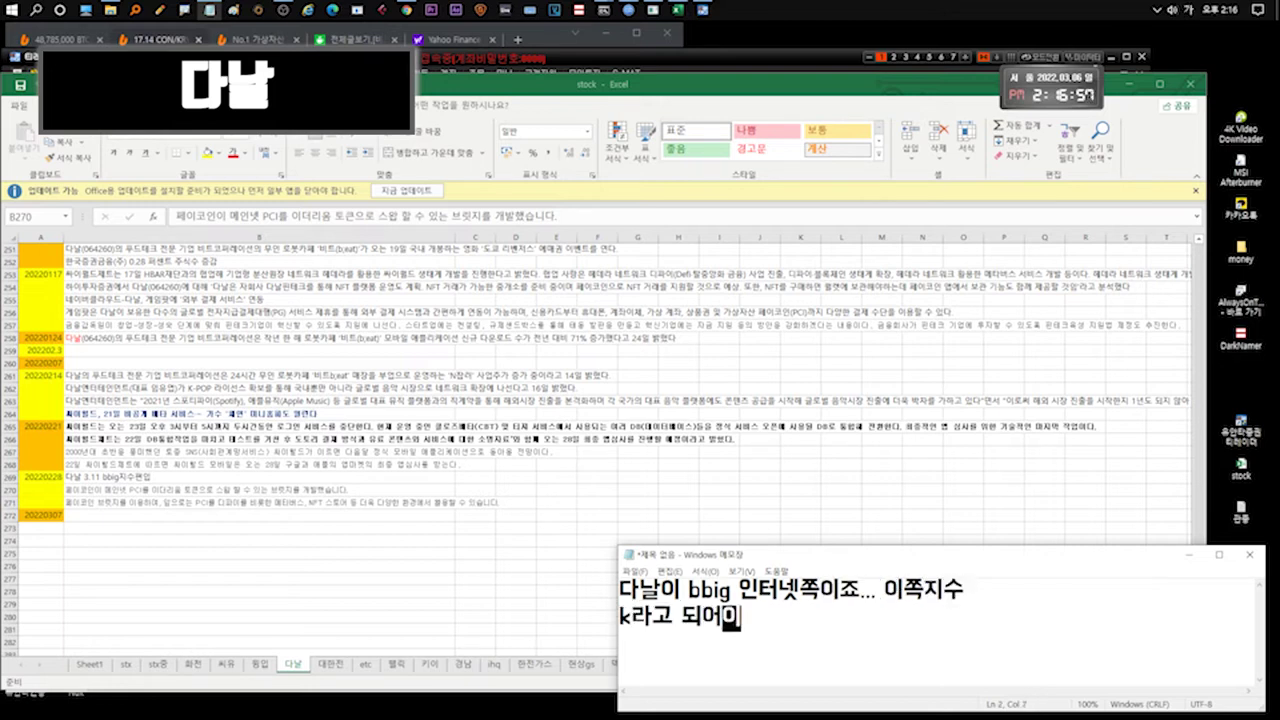
{"action": "type", "text": "기관에ㅈ"}
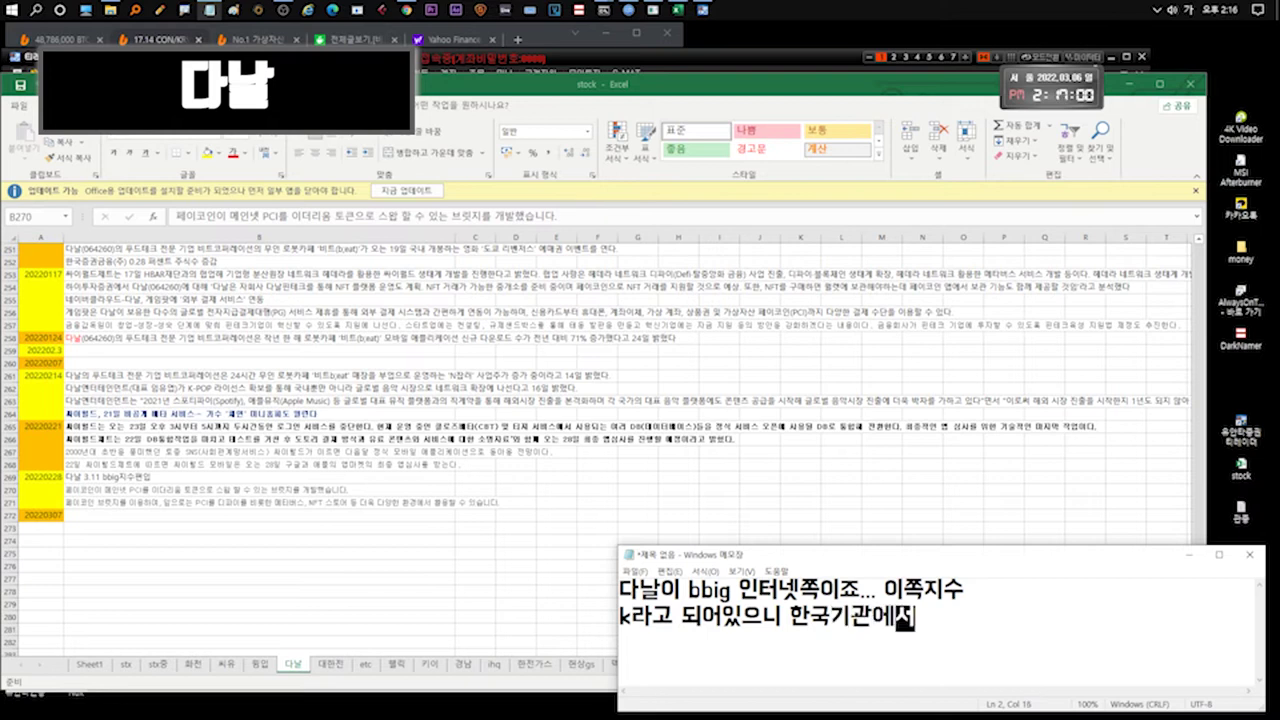
{"action": "type", "text": " 물량매수한다는뜻입니다."}
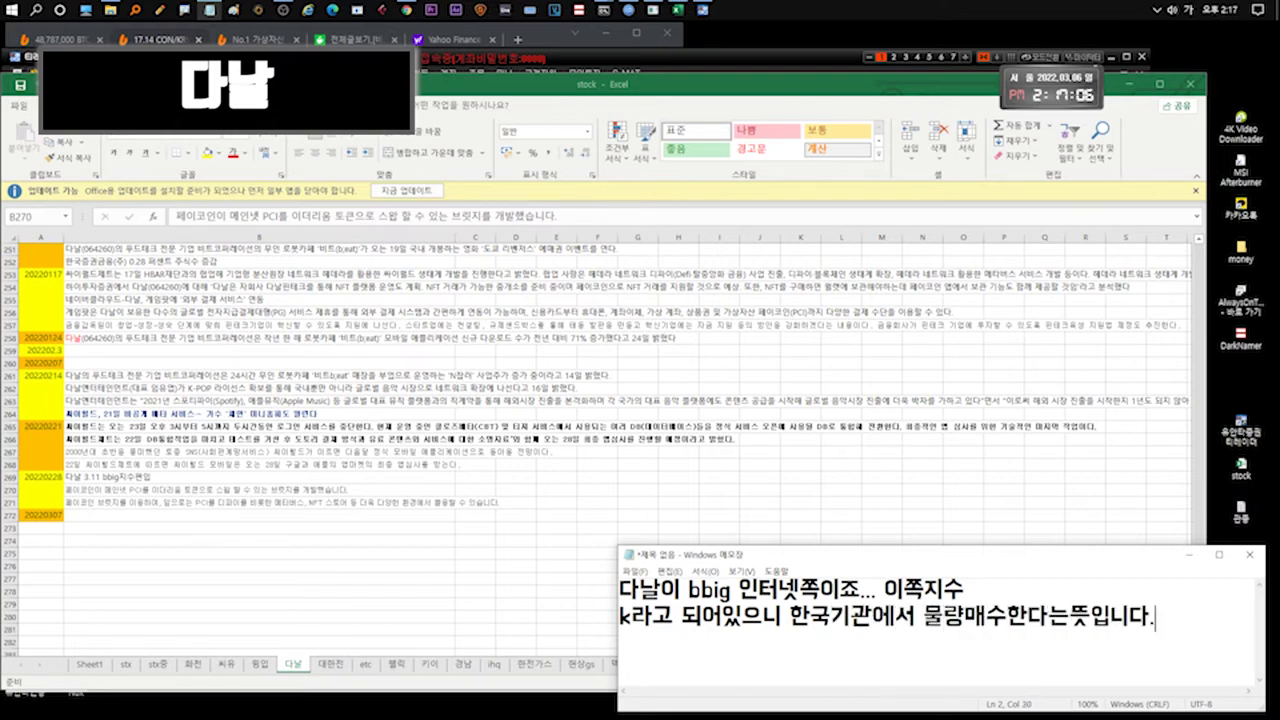
Replace the comment with "kg이니시스빠진자리로 들어가는것같아요." followed by a short "결제" remark.
{"action": "key", "text": "ctrl+a"}
{"action": "type", "text": "kg"}
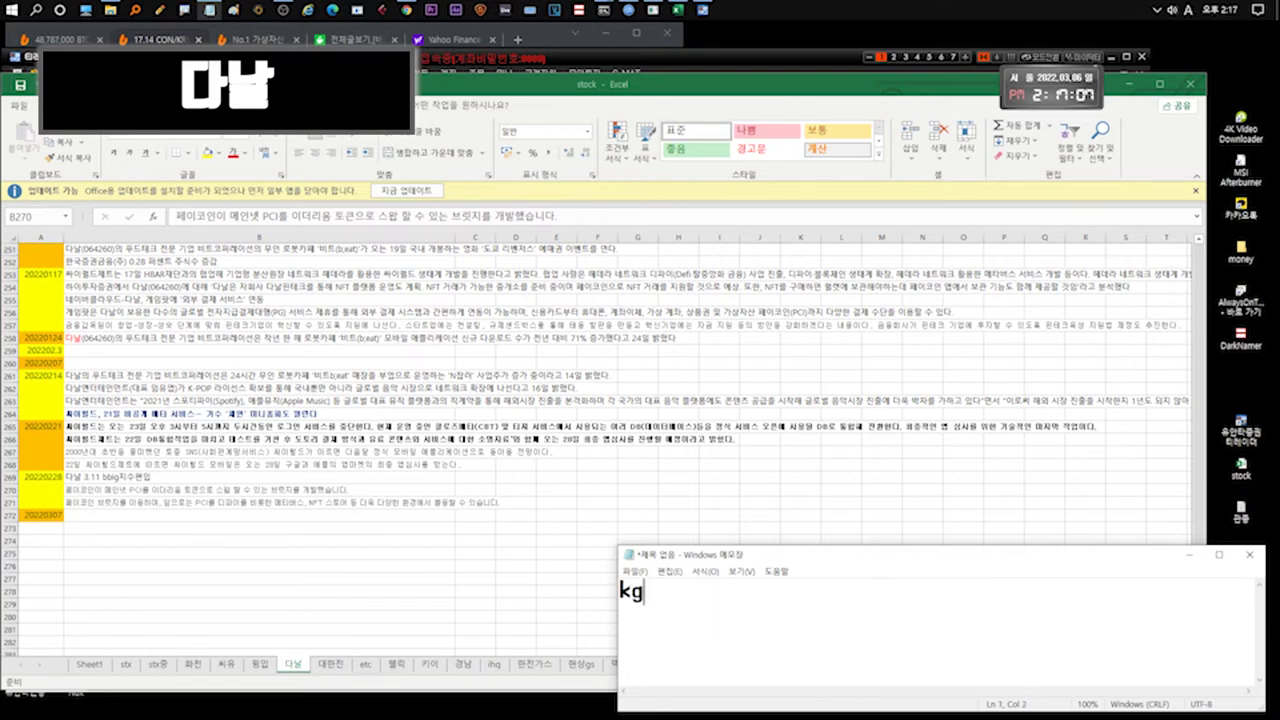
{"action": "type", "text": "이니시스빠진자리로 들어가"}
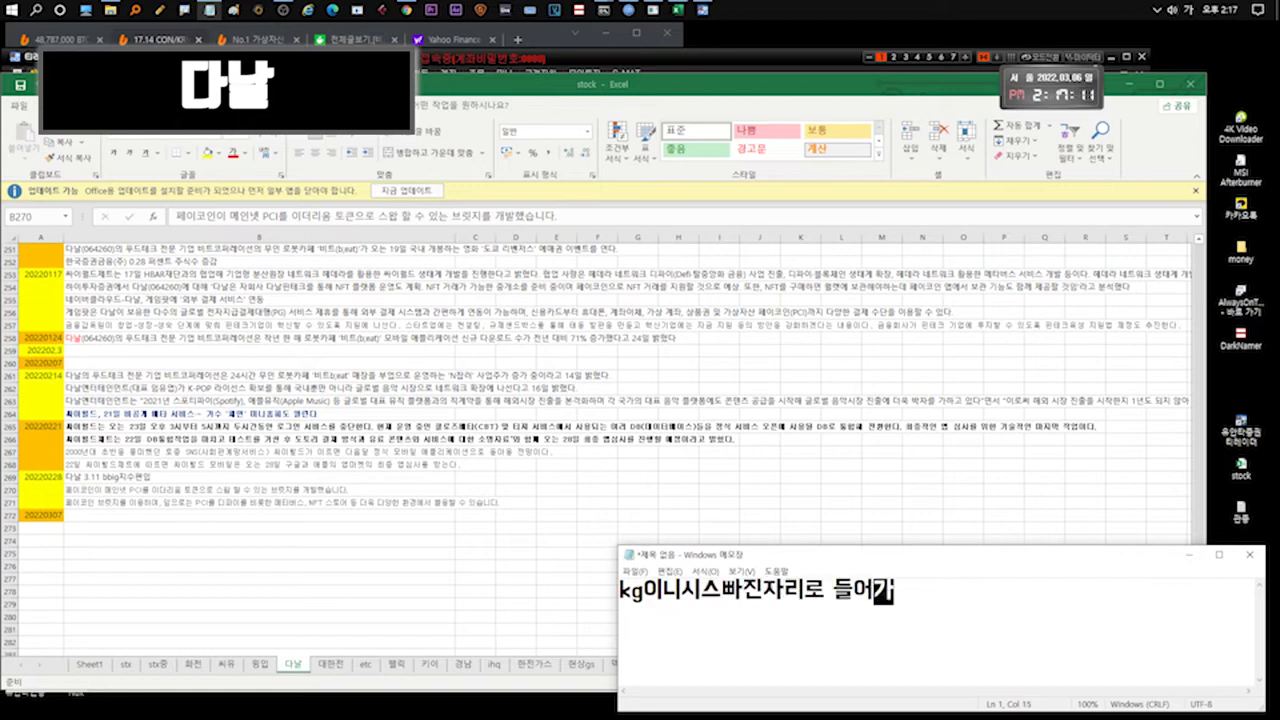
{"action": "type", "text": "는것 같아요 결제폭!!!"}
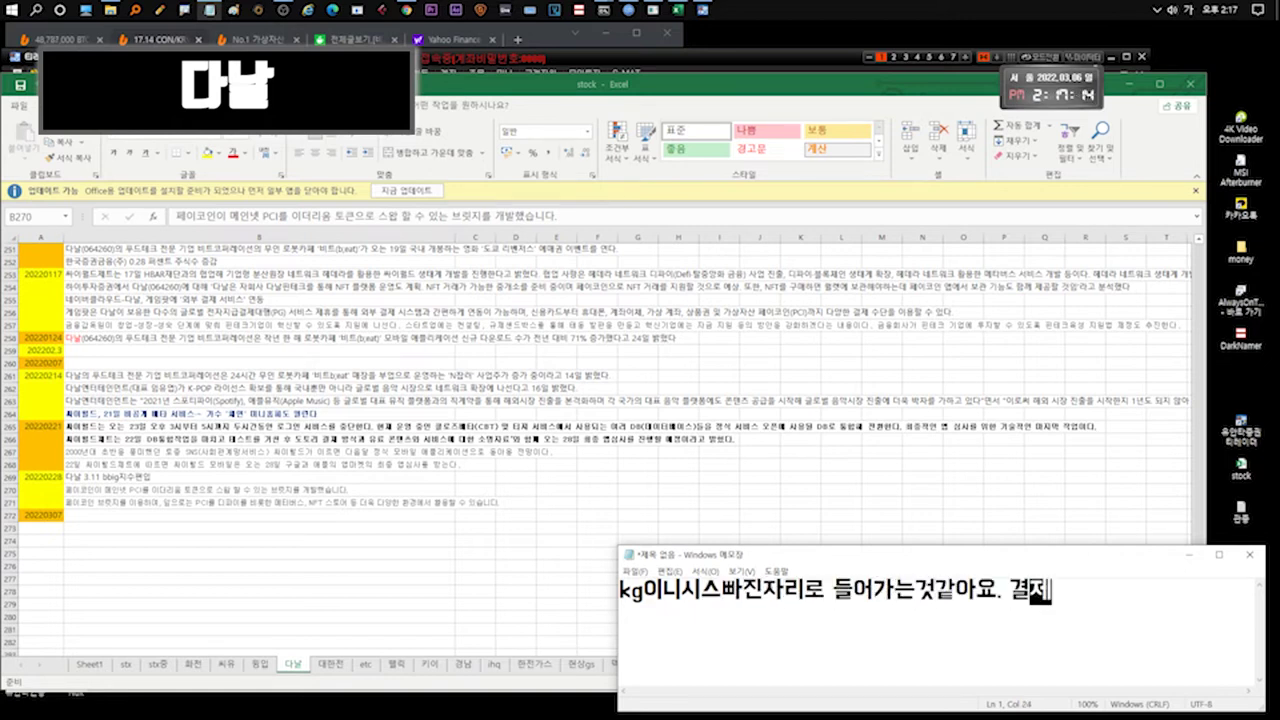
Clear the note and write "페이코인 pci이더리움 스왑브릿지개발!!!" as the comment.
{"action": "key", "text": "ctrl+a"}
{"action": "key", "text": "BackSpace"}
{"action": "type", "text": "페이"}
{"action": "type", "text": "코인 pci이더리움 스왑브릿"}
{"action": "type", "text": "지개바ㄹ!!!"}
Replace the comment with "이제 이더로도 구매가능해질수있다는~~", followed by a fresh remark ending in "좋아지고있습니다".
{"action": "key", "text": "ctrl+a"}
{"action": "type", "text": "잊"}
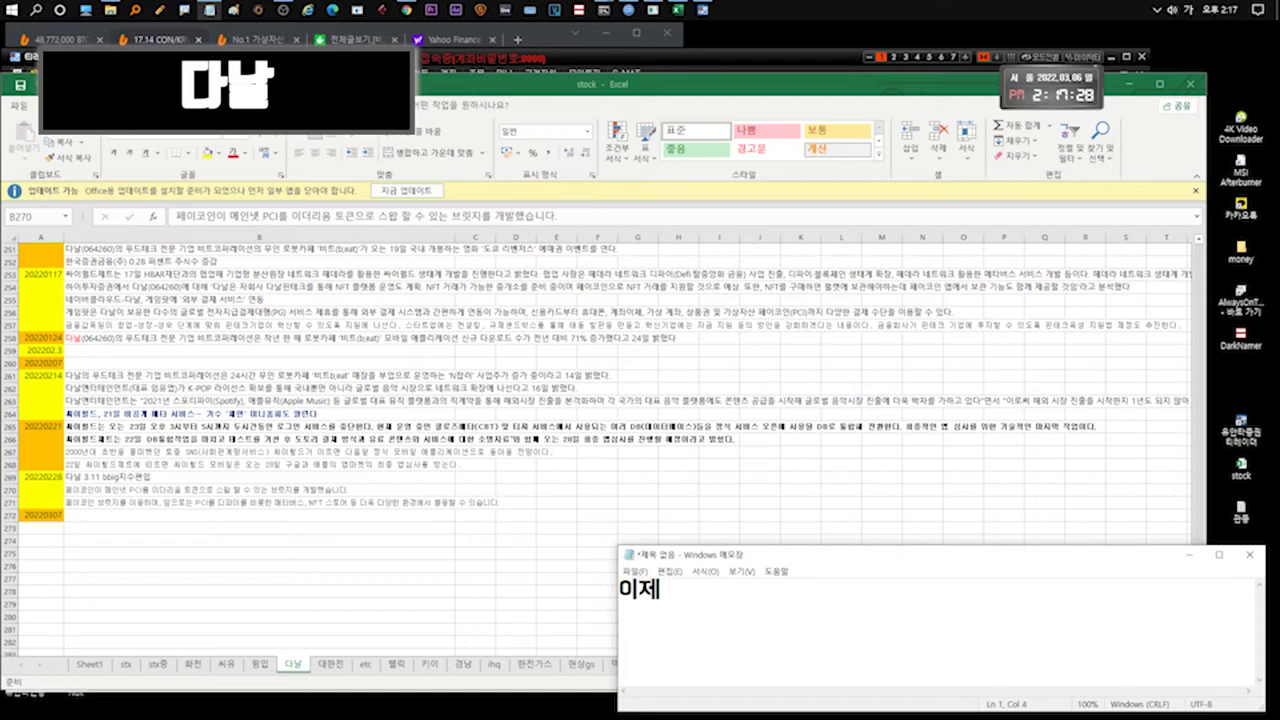
{"action": "type", "text": "이더ㄹ로도 구매가능해질수있다는~~"}
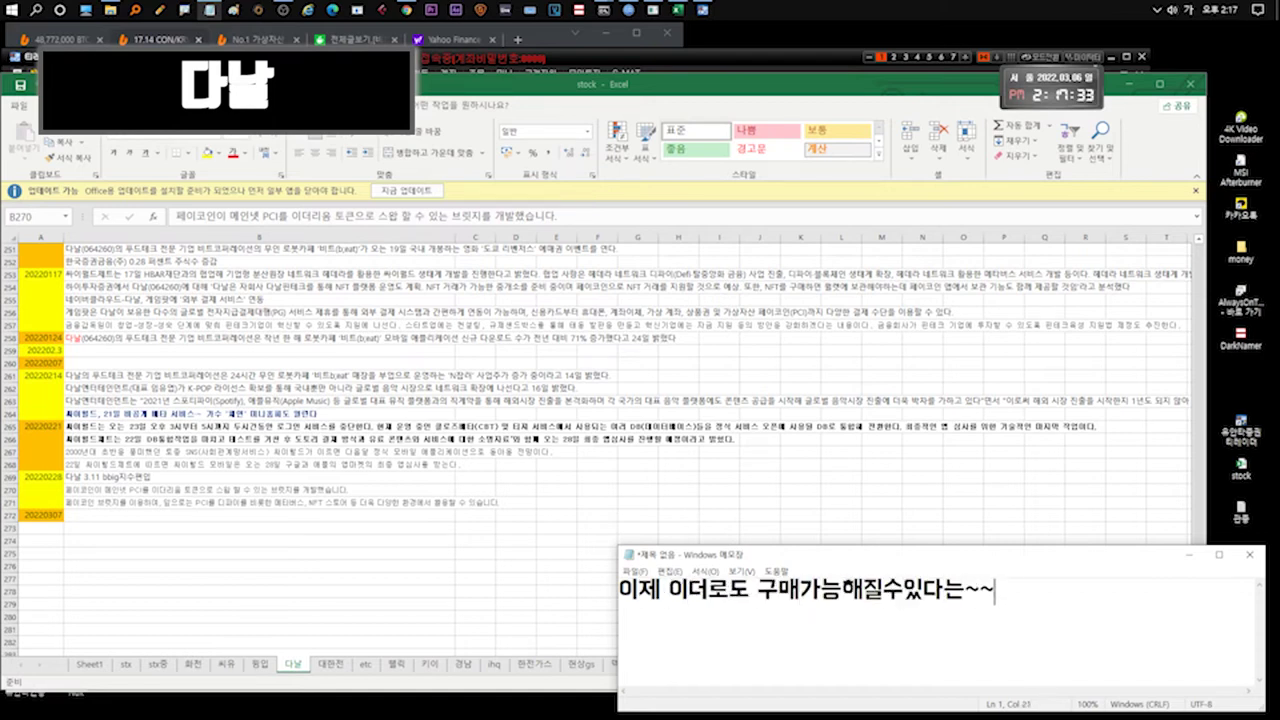
{"action": "key", "text": "ctrl+a"}
{"action": "type", "text": "패 조ㅎ아지고있습니다"}
Replace the comment with "그리고 싸이월드 4.2일 ... 4시22분 공개!!".
{"action": "key", "text": "ctrl+a"}
{"action": "type", "text": "ㄱㅡ리고 싸이월드 "}
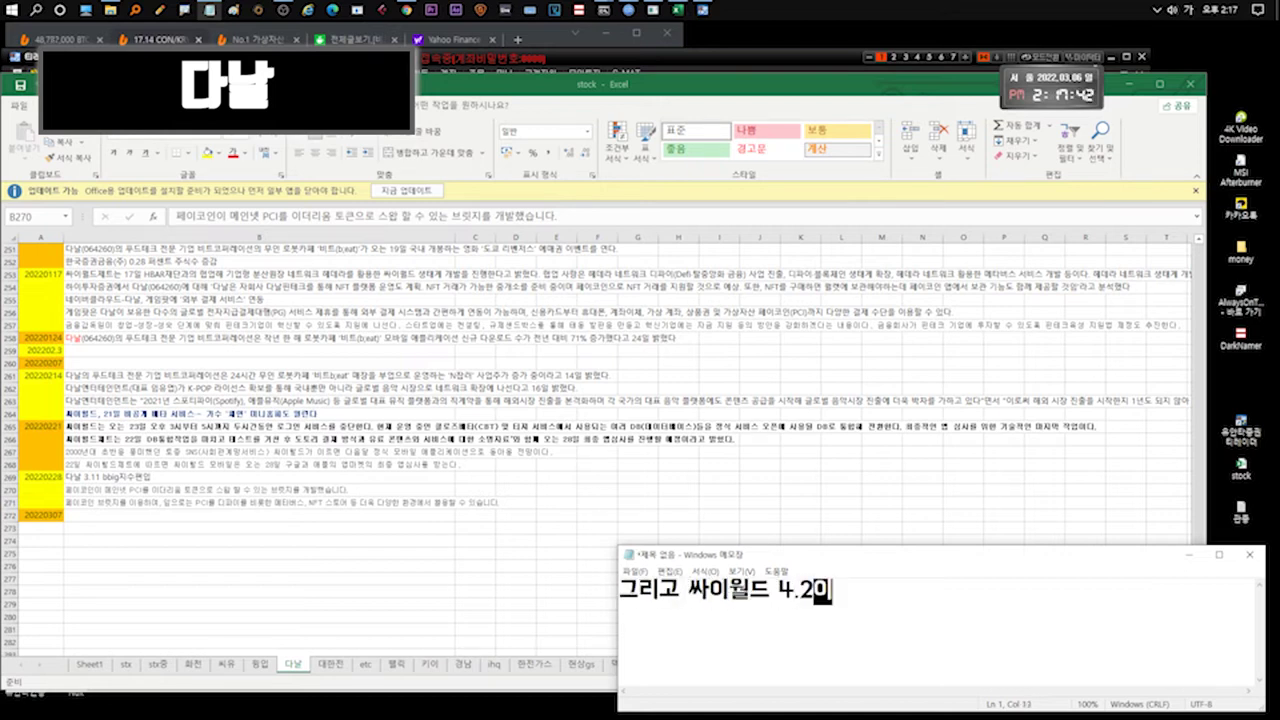
{"action": "type", "text": "4.2일 ... 4시22분 공개!!"}
{"action": "key", "text": "Return"}
Add "일부러 코인장사하는느낌 지우려고 아이템판매 이런거 / 단기로 정지한다" below the 싸이월드 line.
{"action": "type", "text": "일본러 "}
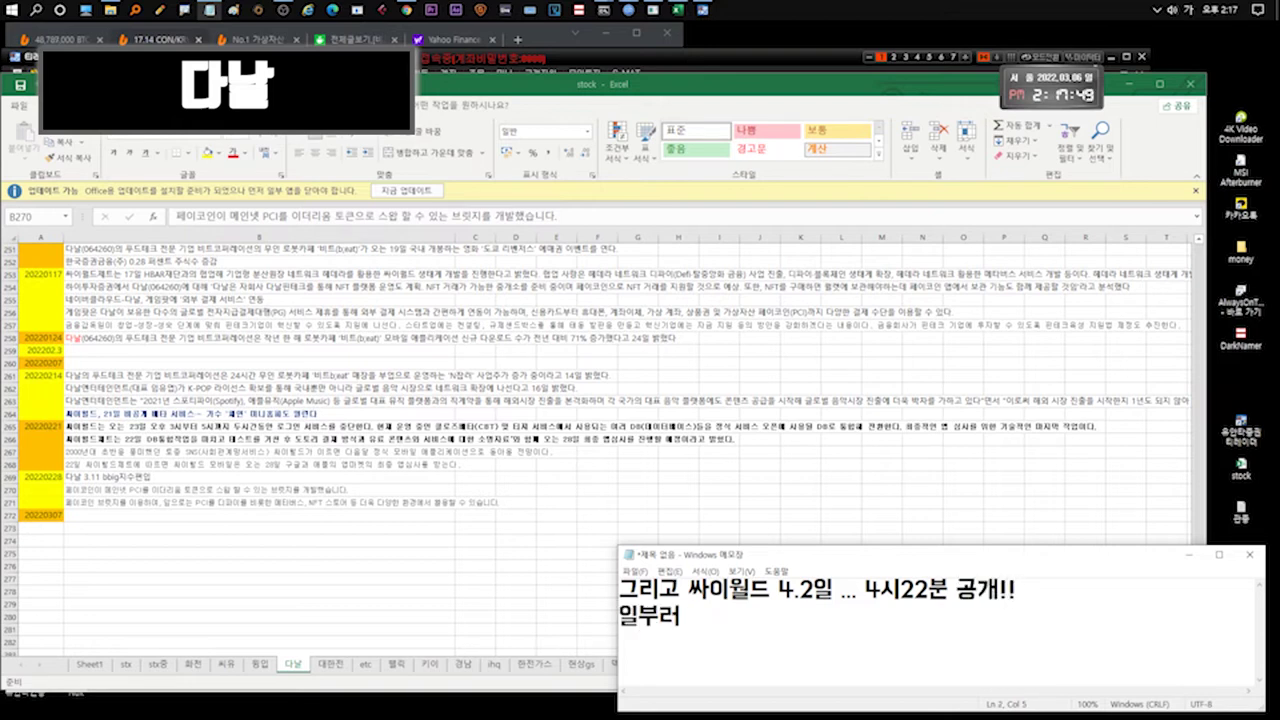
{"action": "type", "text": "코인장사하는"}
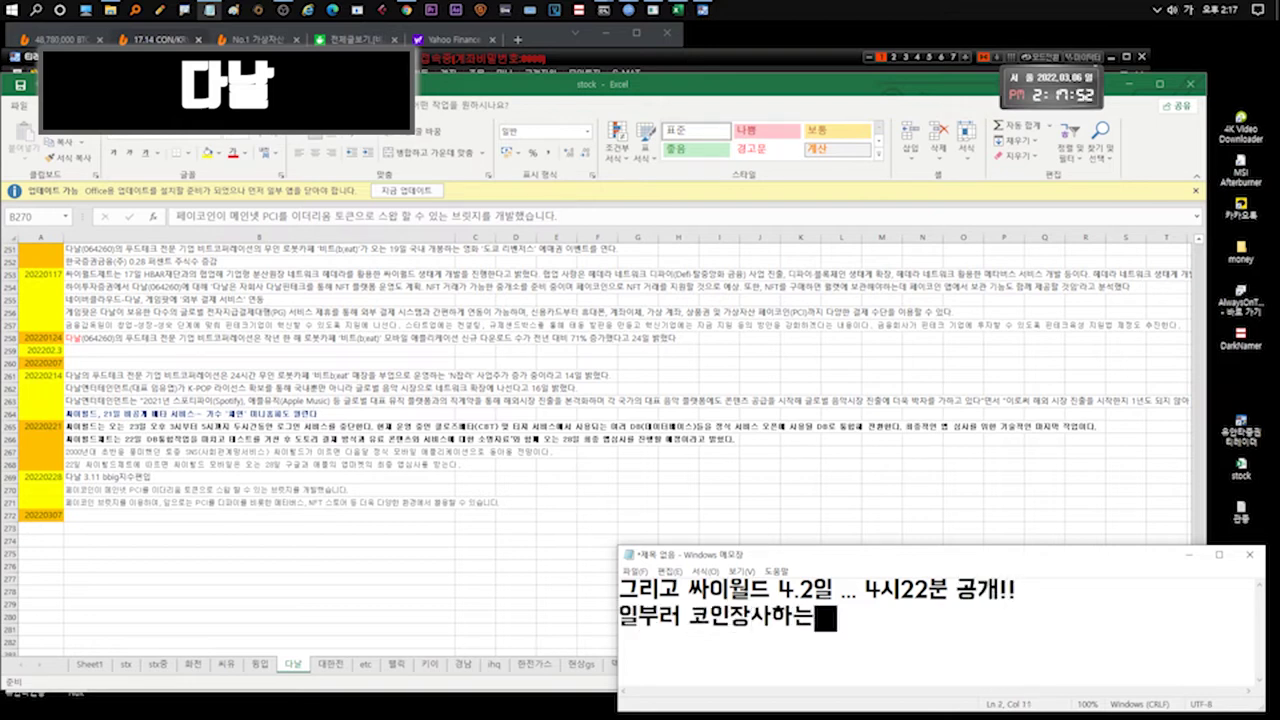
{"action": "type", "text": "느낌 지우려고 아이템판매 이런거"}
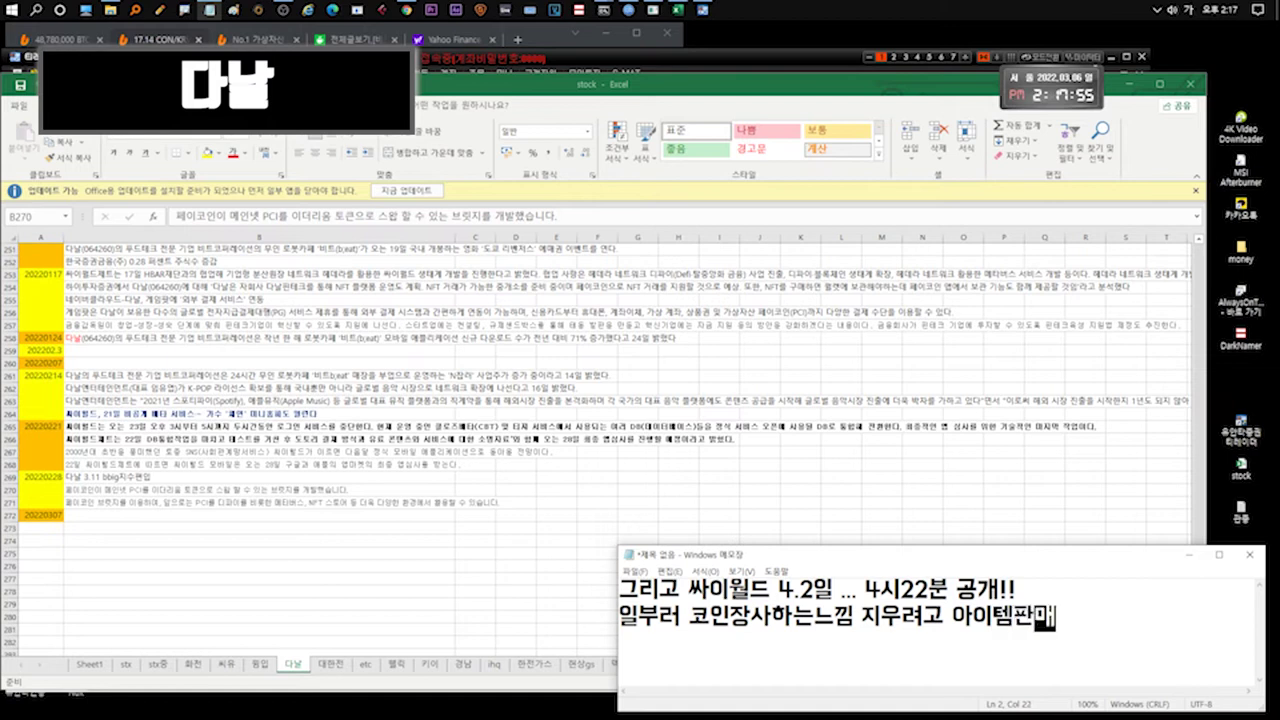
{"action": "key", "text": "Return"}
{"action": "type", "text": "단기로 정지한다는"}
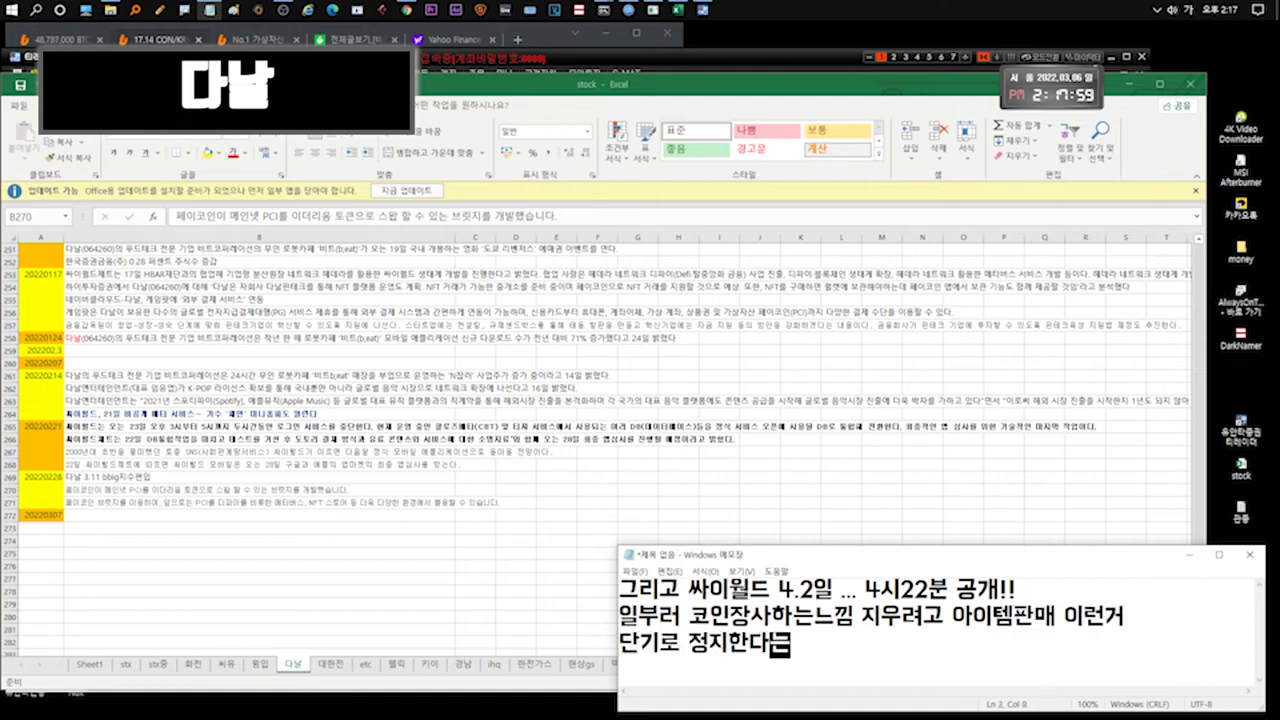
Replace the comment with "이런거보면 싸이클럽이 이길확률도 있다는뜻같아요...".
{"action": "key", "text": "ctrl+a"}
{"action": "key", "text": "BackSpace"}
{"action": "type", "text": "이런거름면 싸이클럽이 이길확률도 있다는뜻같아"}
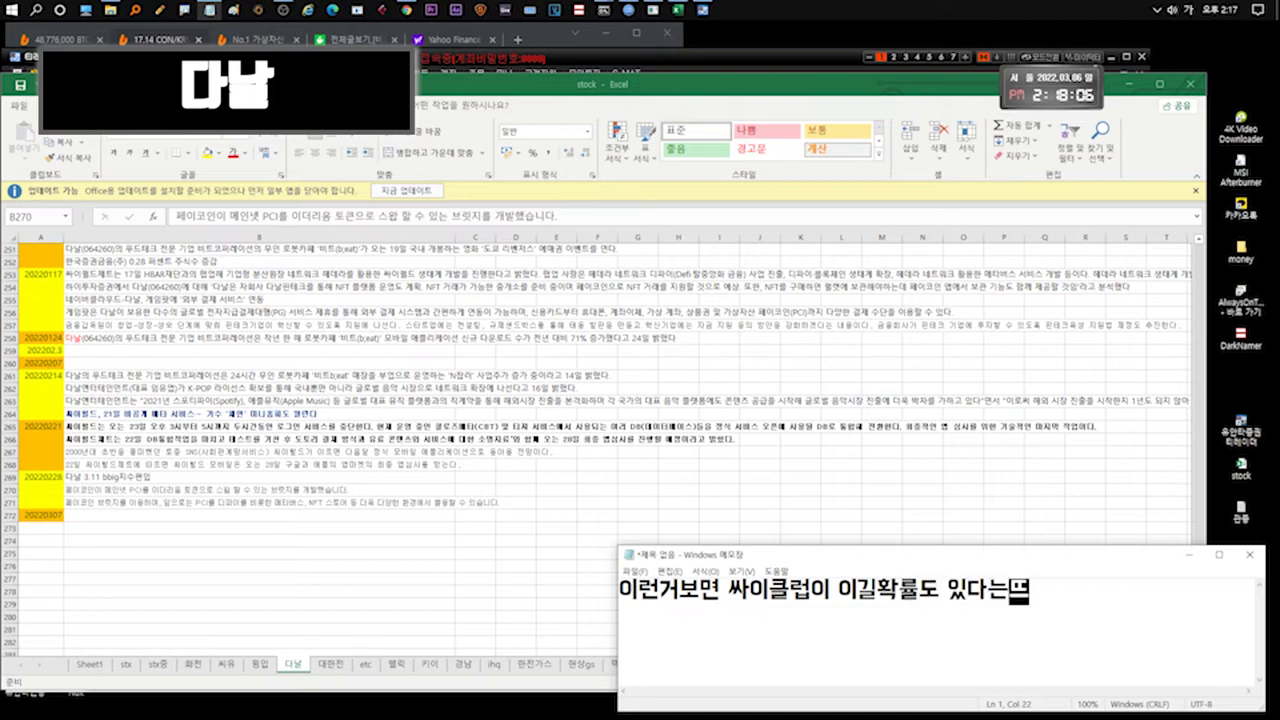
{"action": "type", "text": "요..."}
{"action": "key", "text": "Return"}
Add the lines "그러니까 판매자체를 안해서 코인상승을 막겠다는??" and "그런느낌입니다." below the 싸이클럽 remark.
{"action": "type", "text": "그러니까 판매자체를 이"}
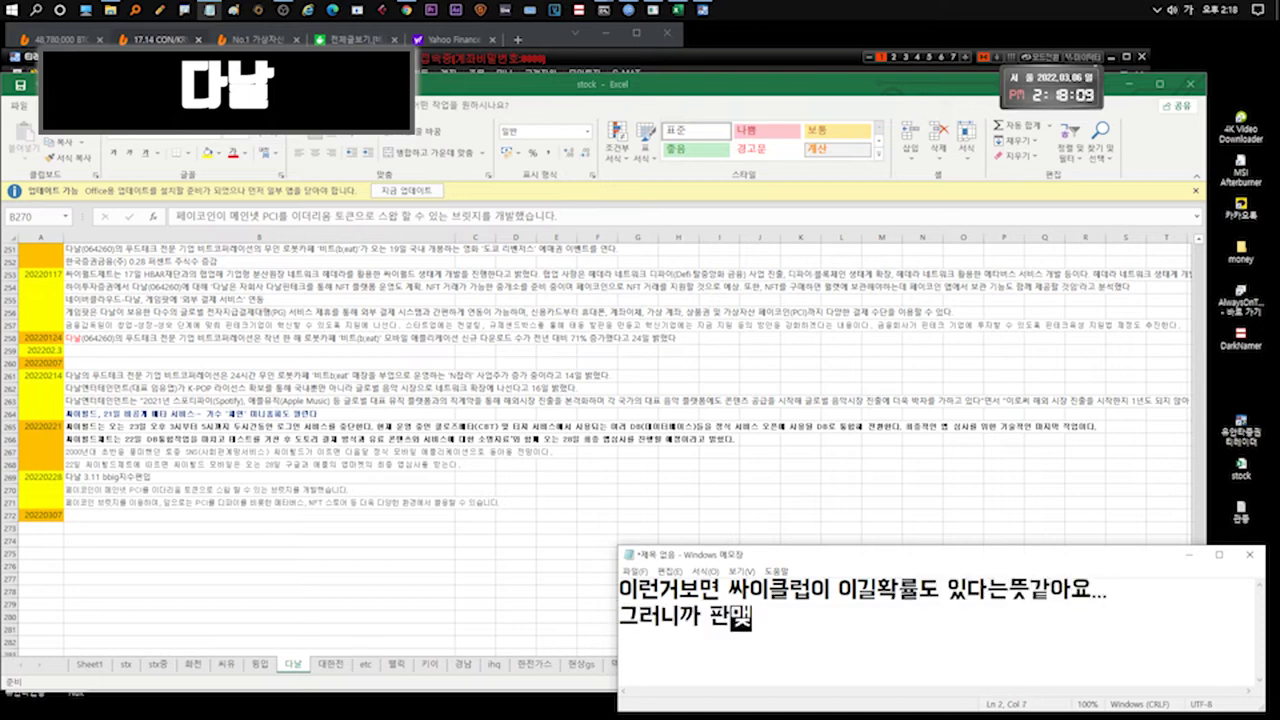
{"action": "type", "text": "해서 코인상승을 막겠군"}
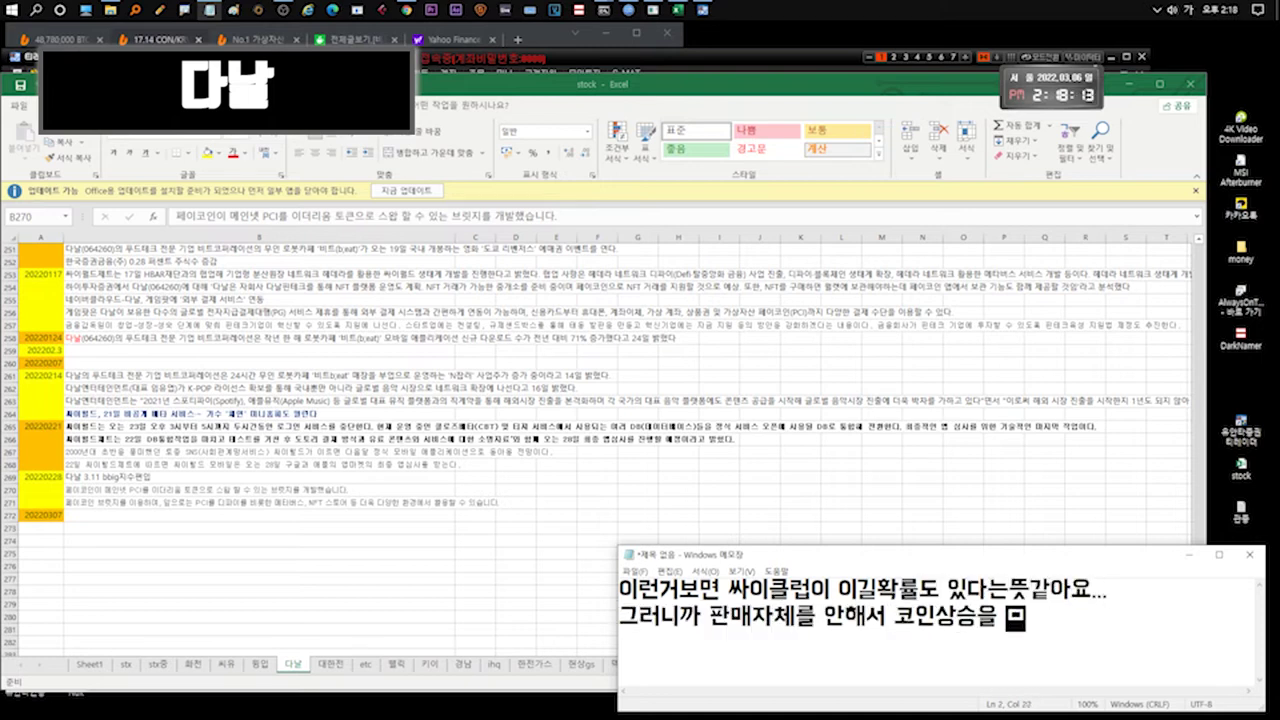
{"action": "type", "text": "다는??"}
{"action": "key", "text": "Return"}
{"action": "type", "text": "그런느낌입니다."}
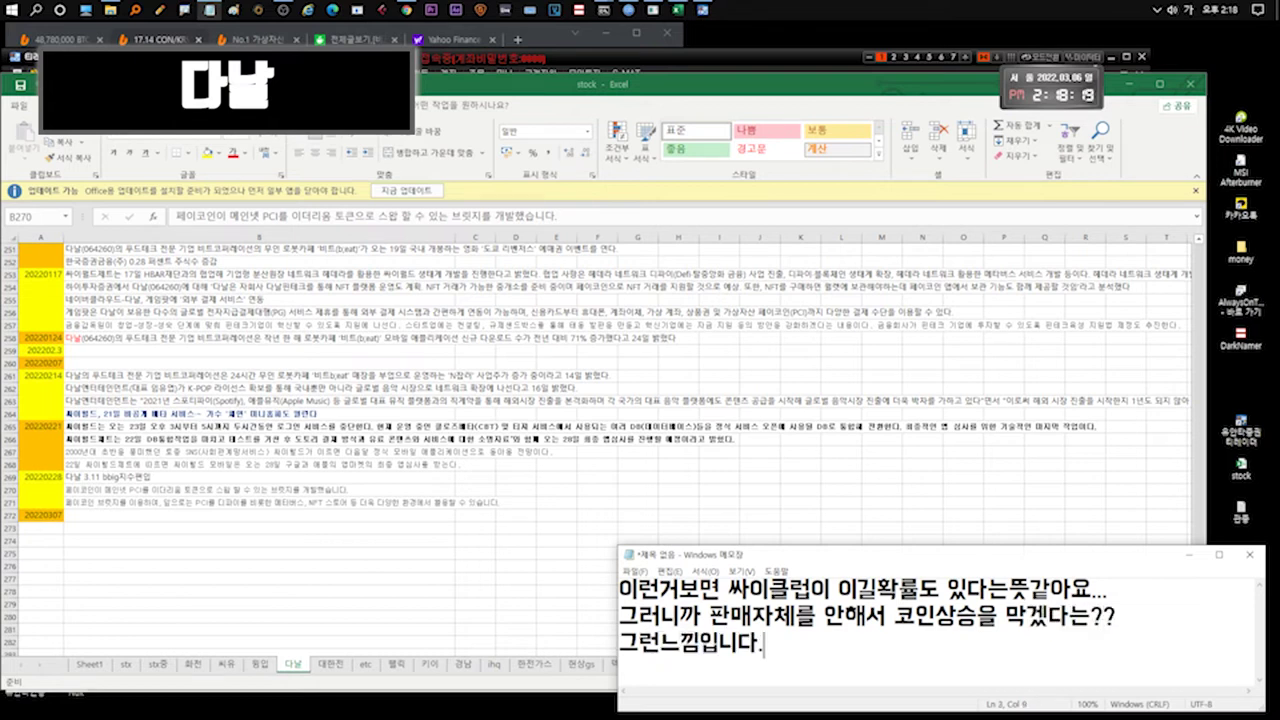
Replace the whole comment with "당분간 코인장사 안하고 사진공개..같은거로만 간다는건데".
{"action": "key", "text": "ctrl+a"}
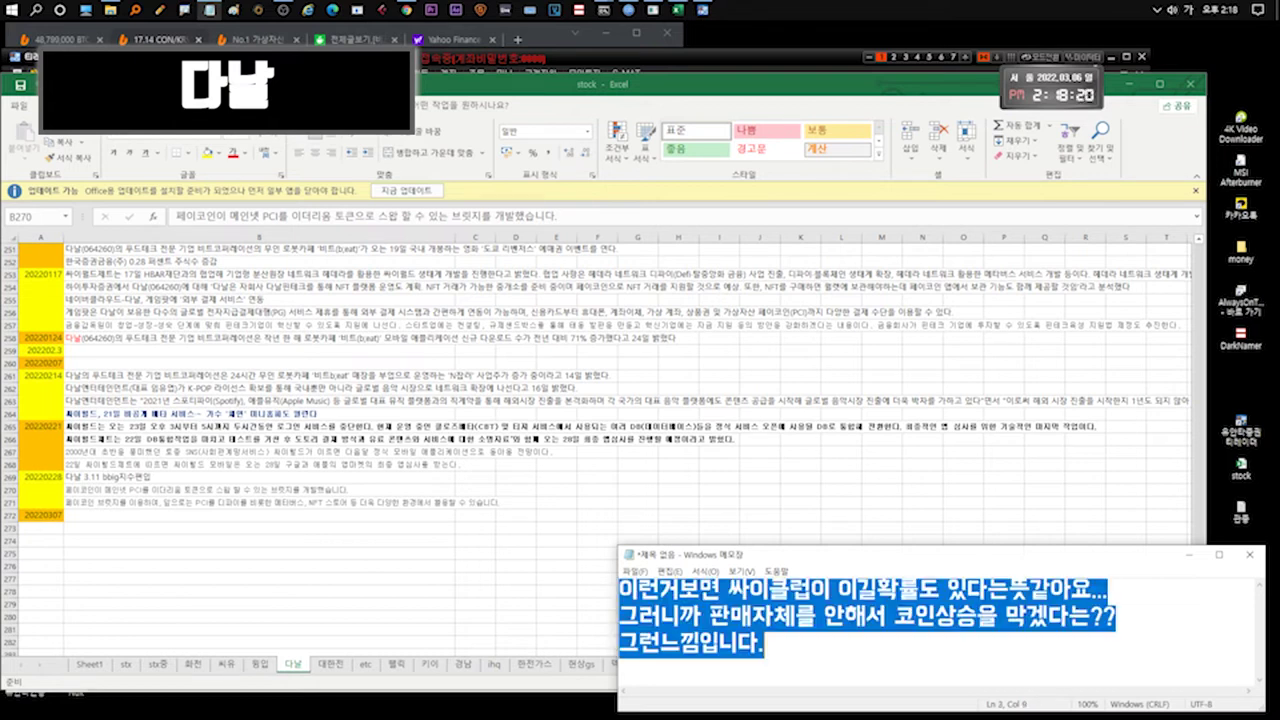
{"action": "type", "text": "당분간 코인장사 안하고 사진공개..같은거로만 간다는건데"}
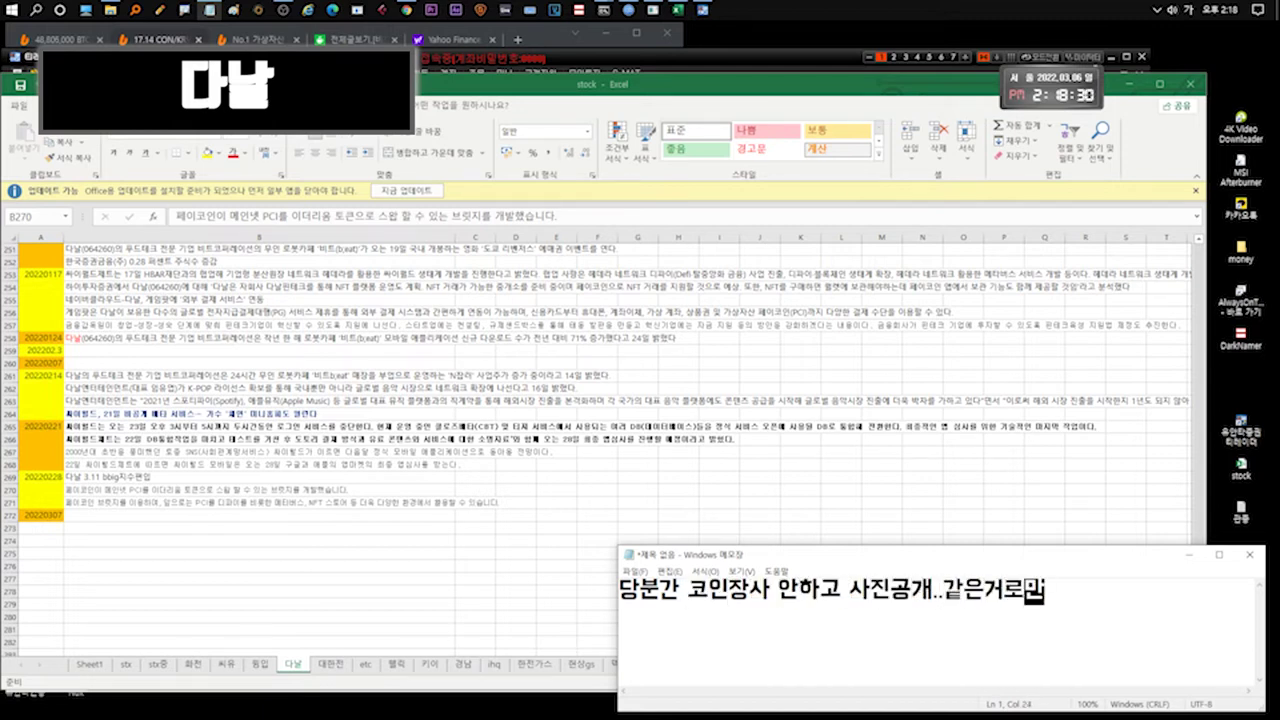
{"action": "key", "text": "Return"}
Add "어찌됐건 여기에 돈들어가는건 페이코인으로 결제 시작한댔으니" as the second line of the comment.
{"action": "type", "text": "어찌"}
{"action": "type", "text": "됐긴 여기에 돈들어가는건 페이코인으로 ㄱ"}
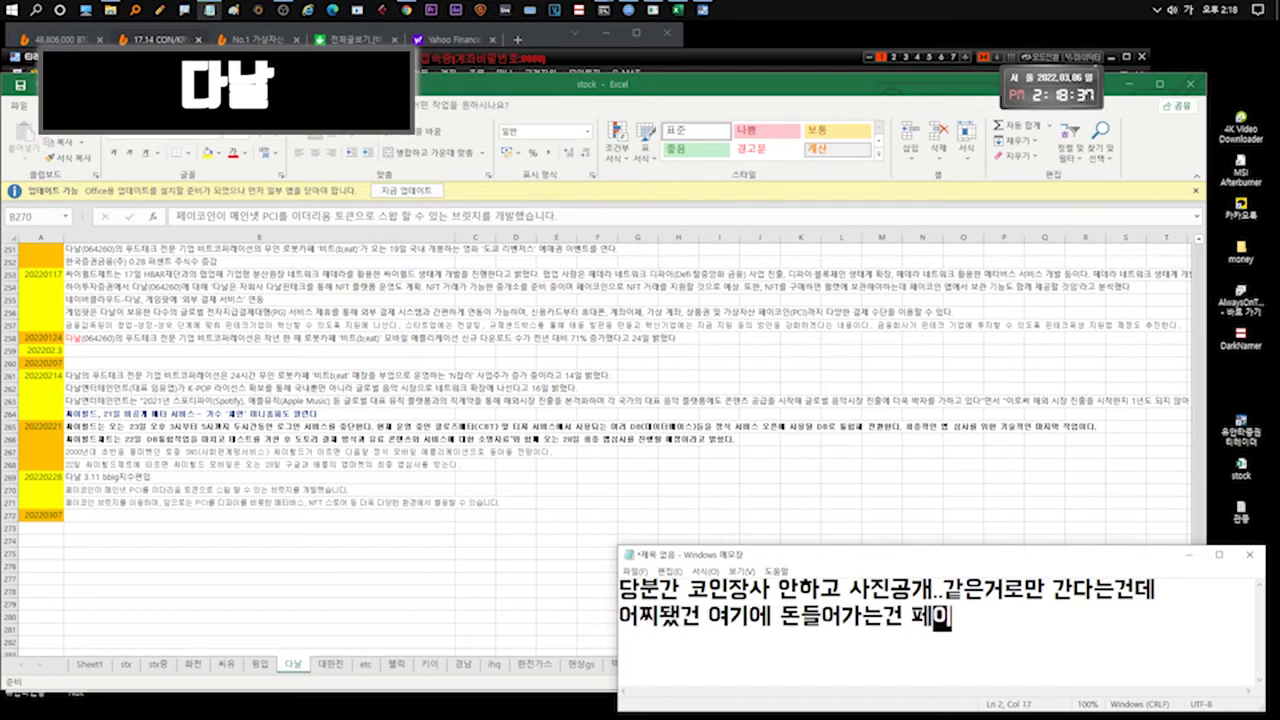
{"action": "type", "text": "결제 시작한댔으니"}
{"action": "key", "text": "Return"}
Continue the comment with "첨에는 이쪽에서 하다가 보본인들 가지고 있는 코인으로 / 대체하려고 할꺼에요. 그래야 돈 버니까...".
{"action": "type", "text": "첨"}
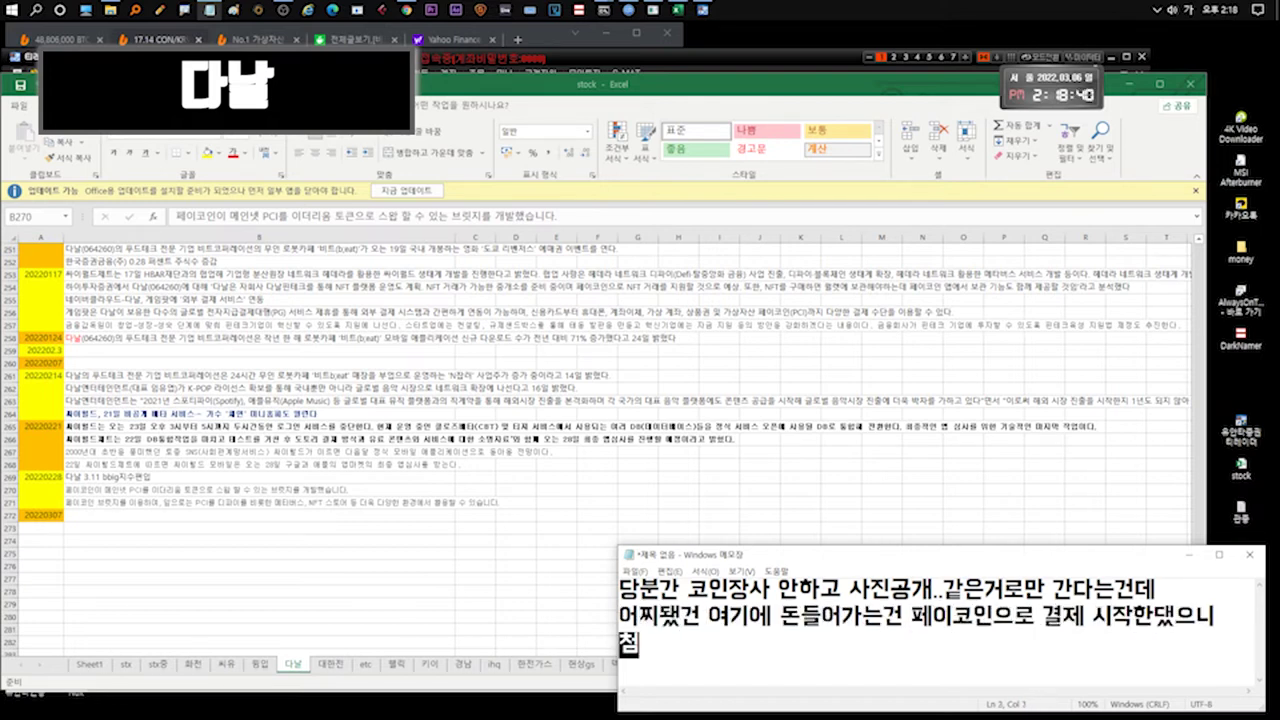
{"action": "type", "text": "에는 이쪽에서 하다가 보본인들 가지고 있는 "}
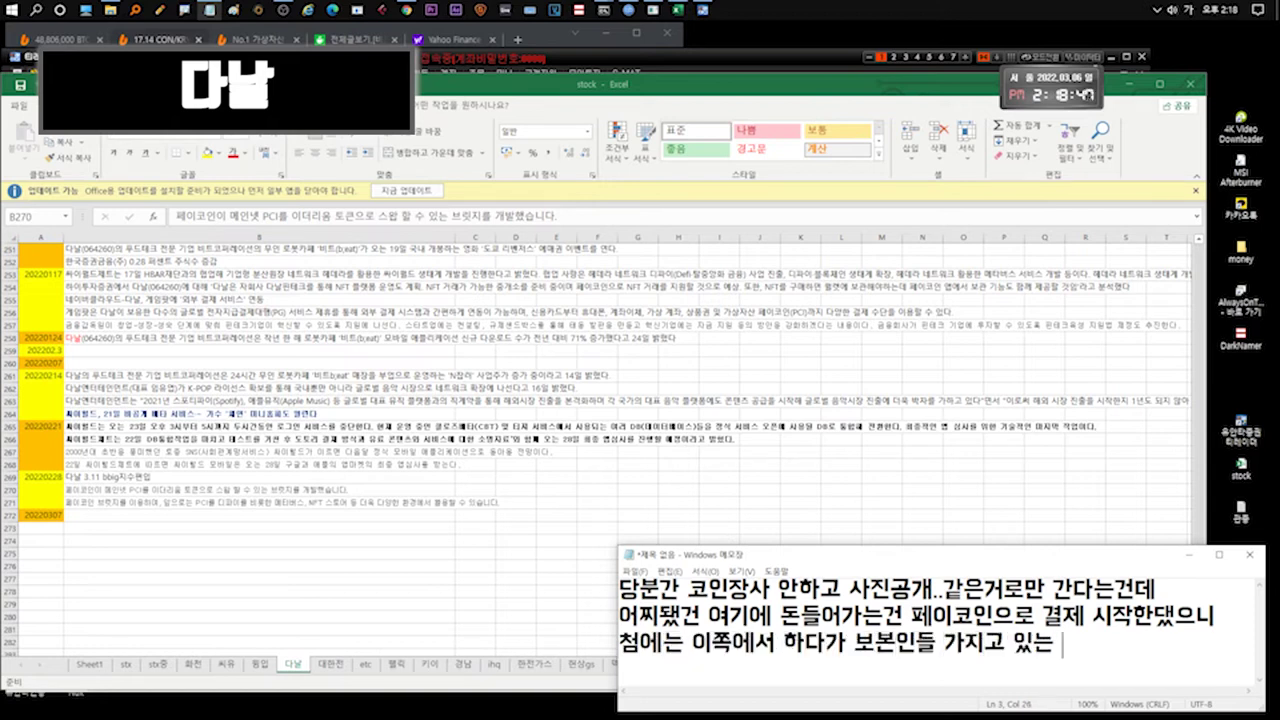
{"action": "type", "text": "코인으로 대체하려고 "}
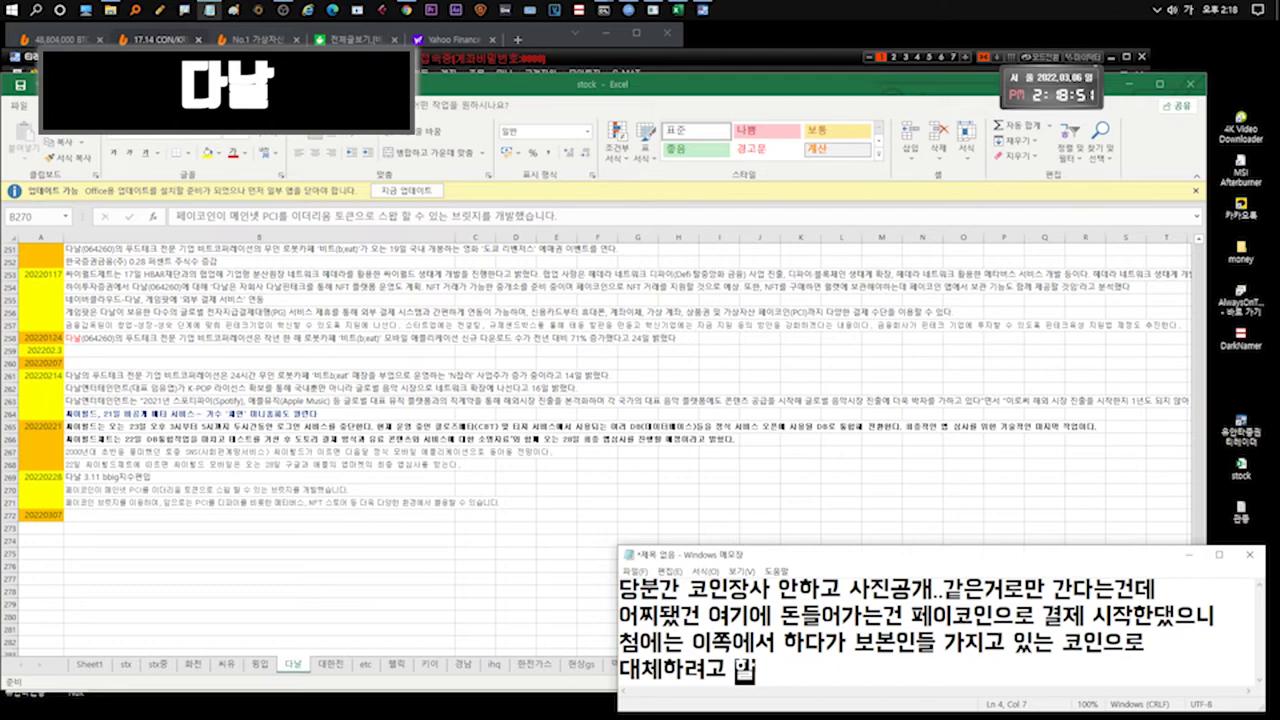
{"action": "type", "text": "할꺼에요. 그래야 돈 버니까..."}
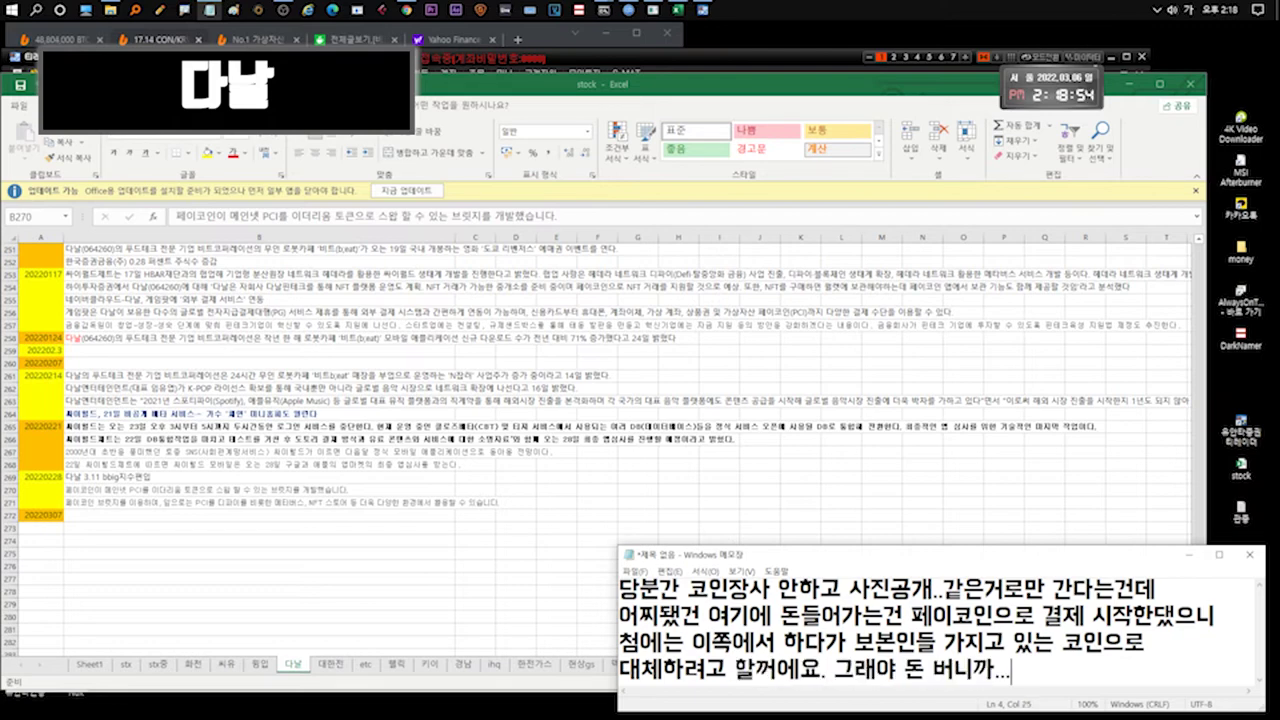
Replace the comment with "중요한건 여기는 코인장사하려고 한게 가장 큽니다..." and start a second line about 싸이.
{"action": "key", "text": "ctrl+a"}
{"action": "key", "text": "BackSpace"}
{"action": "type", "text": "어쨌"}
{"action": "key", "text": "BackSpace"}
{"action": "key", "text": "BackSpace"}
{"action": "key", "text": "BackSpace"}
{"action": "key", "text": "BackSpace"}
{"action": "type", "text": "중요한건 여기는"}
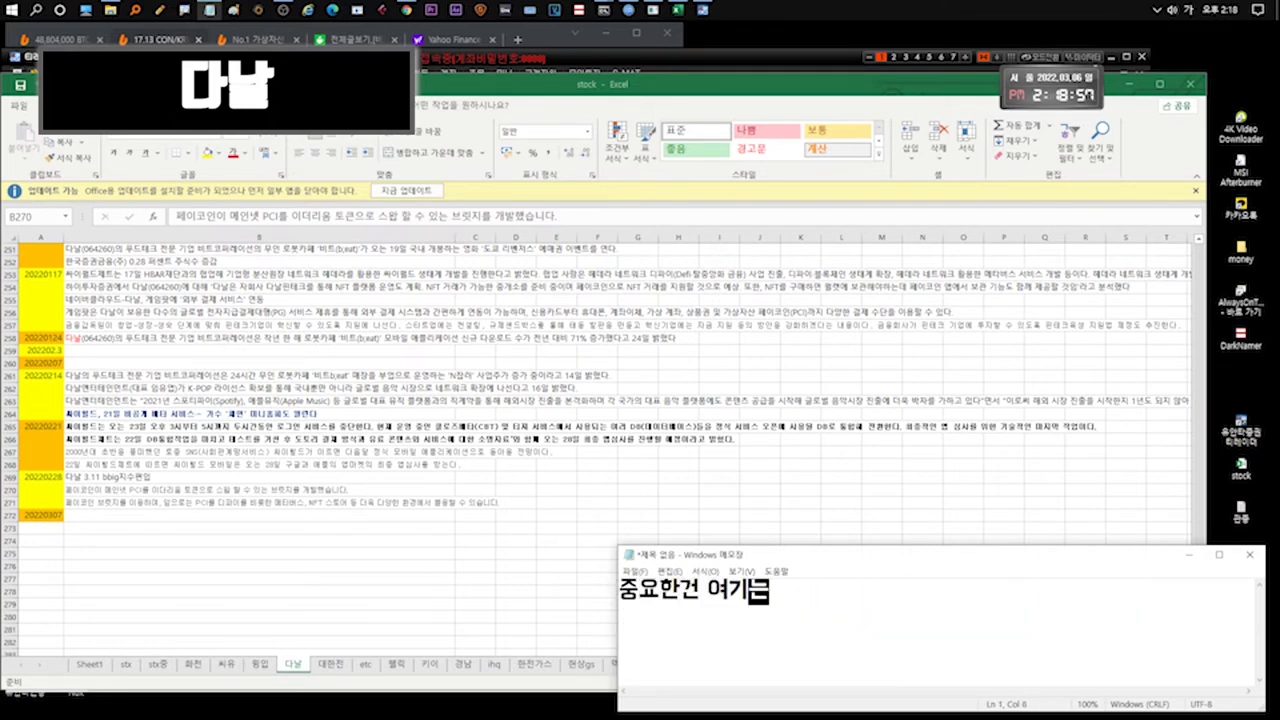
{"action": "type", "text": "는 코인장사하려고 ㅎ"}
{"action": "type", "text": "게 가장 큽니다... "}
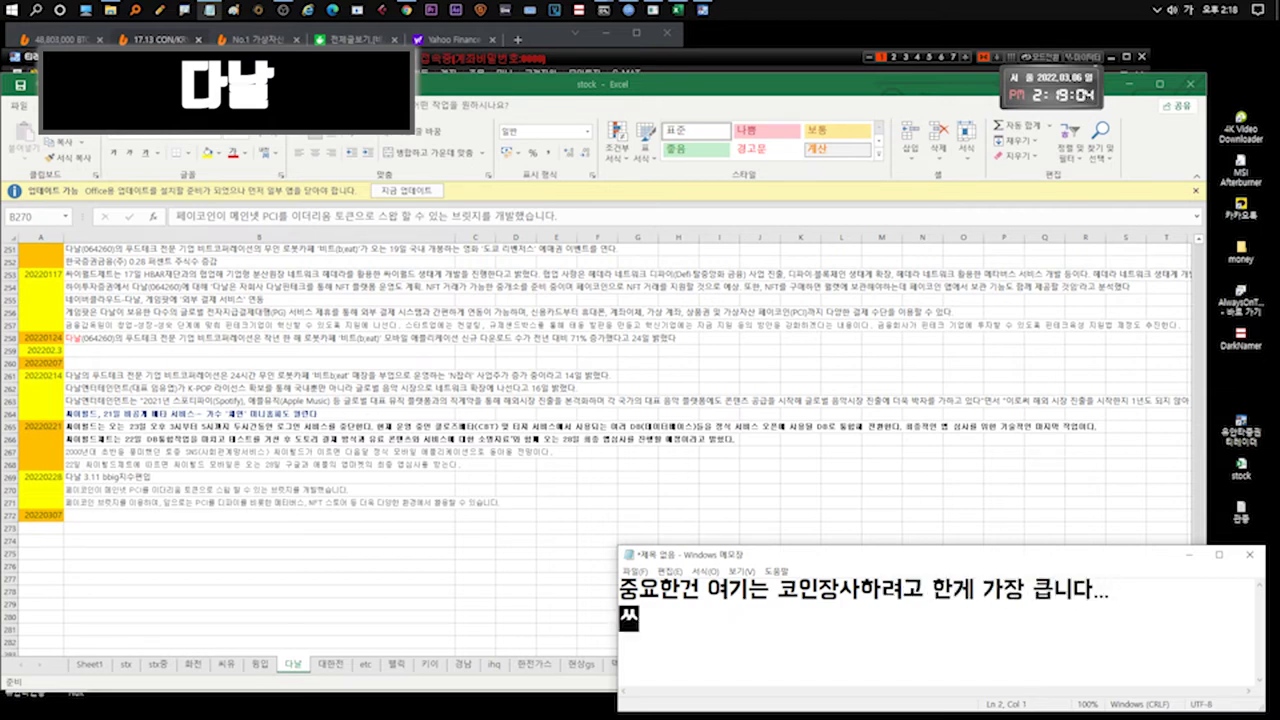
{"action": "type", "text": "싸이쪽으"}
Clear the note and bring the 다날 chart in front of the Excel stock notes.
{"action": "key", "text": "ctrl+a"}
{"action": "key", "text": "BackSpace"}
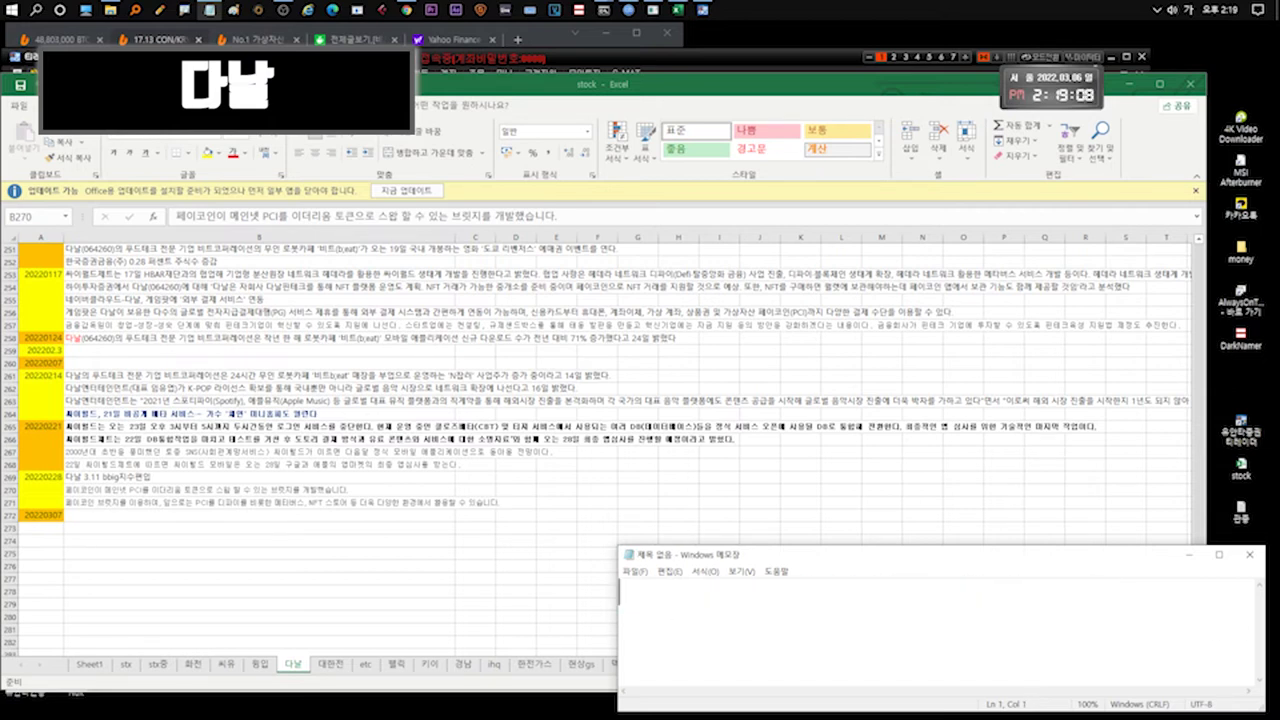
{"action": "left_click", "coordinate": [600, 57]}
{"action": "left_click", "coordinate": [1176, 606]}
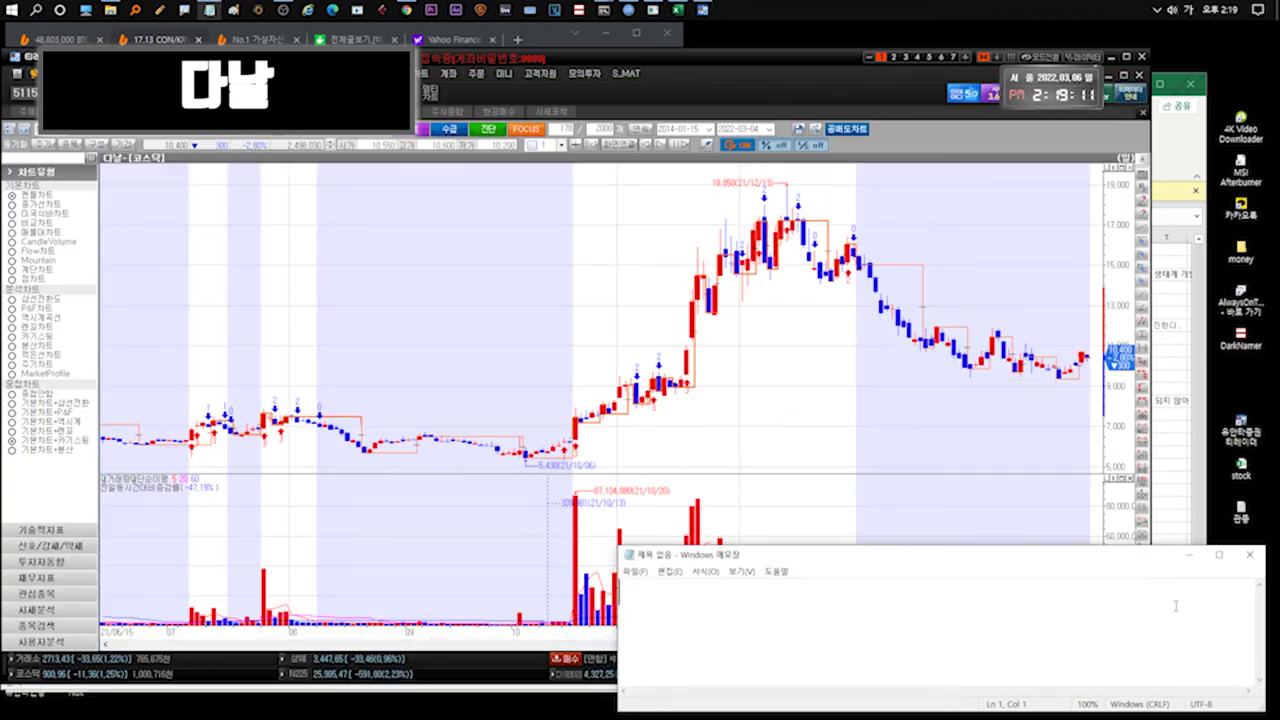
Write "만원아래 매수.. 이제는.... 매집해서 크게갈때까지 가지고있으면 / 될겁니다.." and "한달만 기다리면 다시 2만근처까지 가게 됩니다" as the 다날 comment.
{"action": "type", "text": "만원아래 매수.. 이제는.... 매집해서 크게갈"}
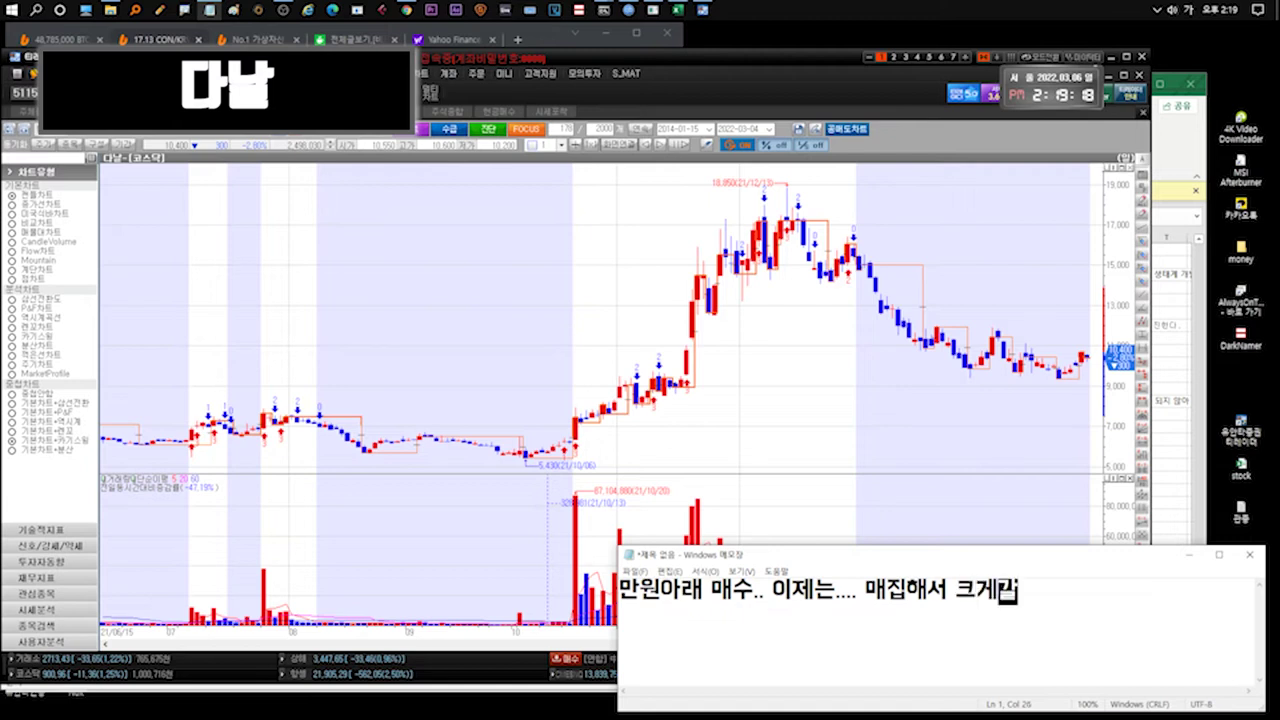
{"action": "type", "text": "때까지 가지고있으면 될"}
{"action": "key", "text": "Return"}
{"action": "type", "text": "될겁니다..한달만"}
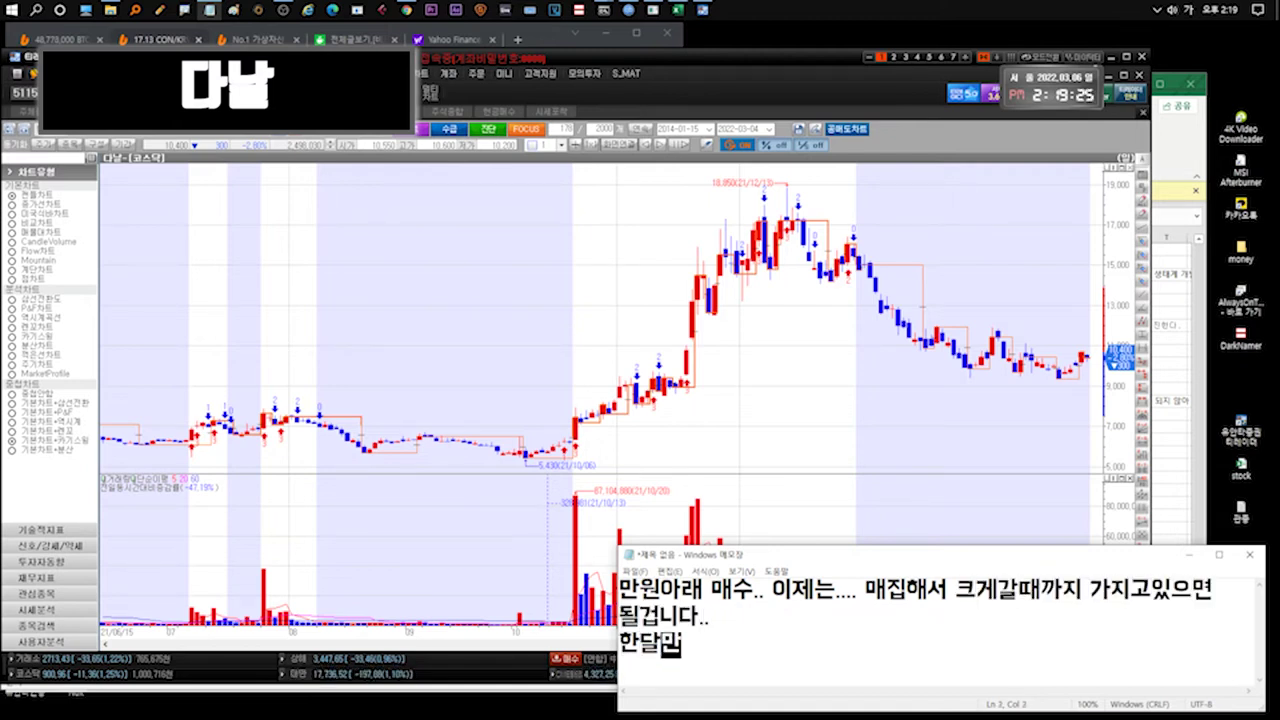
{"action": "type", "text": " 기다2만근처까지 가게 됩니다"}
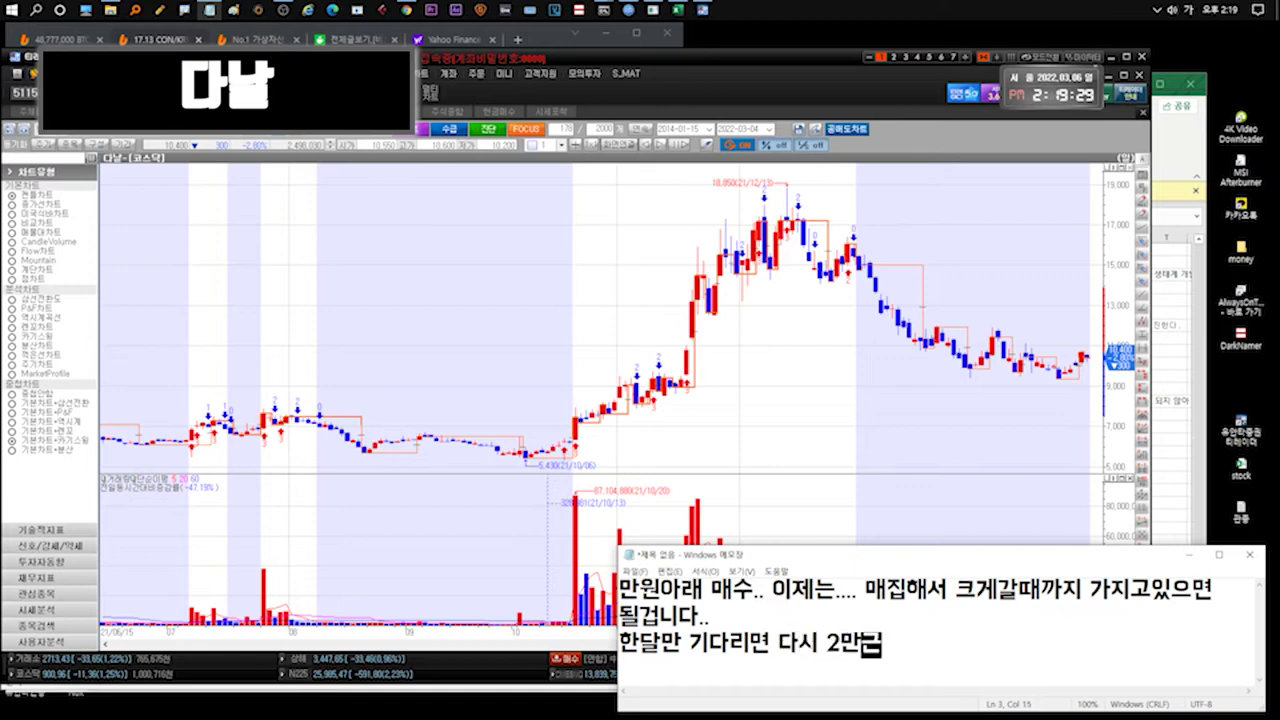
Clear the note and switch from the 다날 chart to the 유니슨 chart through the watchlist.
{"action": "key", "text": "ctrl+a"}
{"action": "key", "text": "BackSpace"}
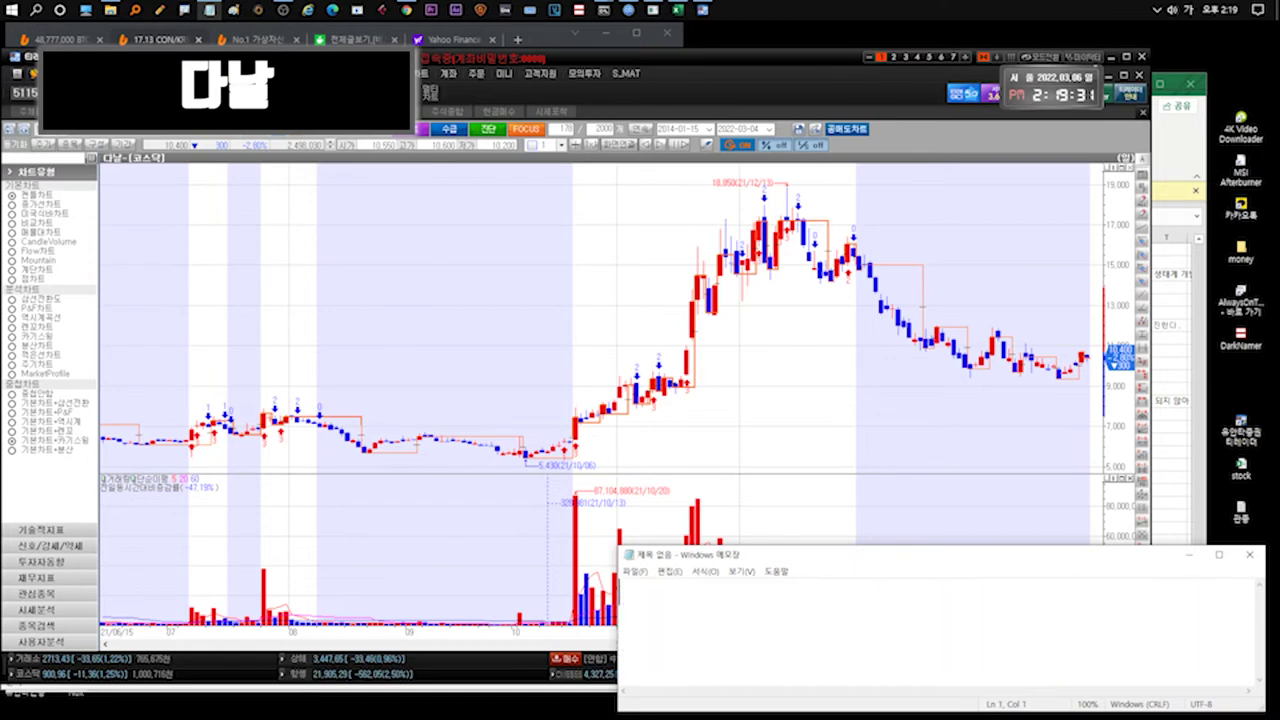
{"action": "left_click", "coordinate": [949, 451]}
{"action": "key", "text": "Escape"}
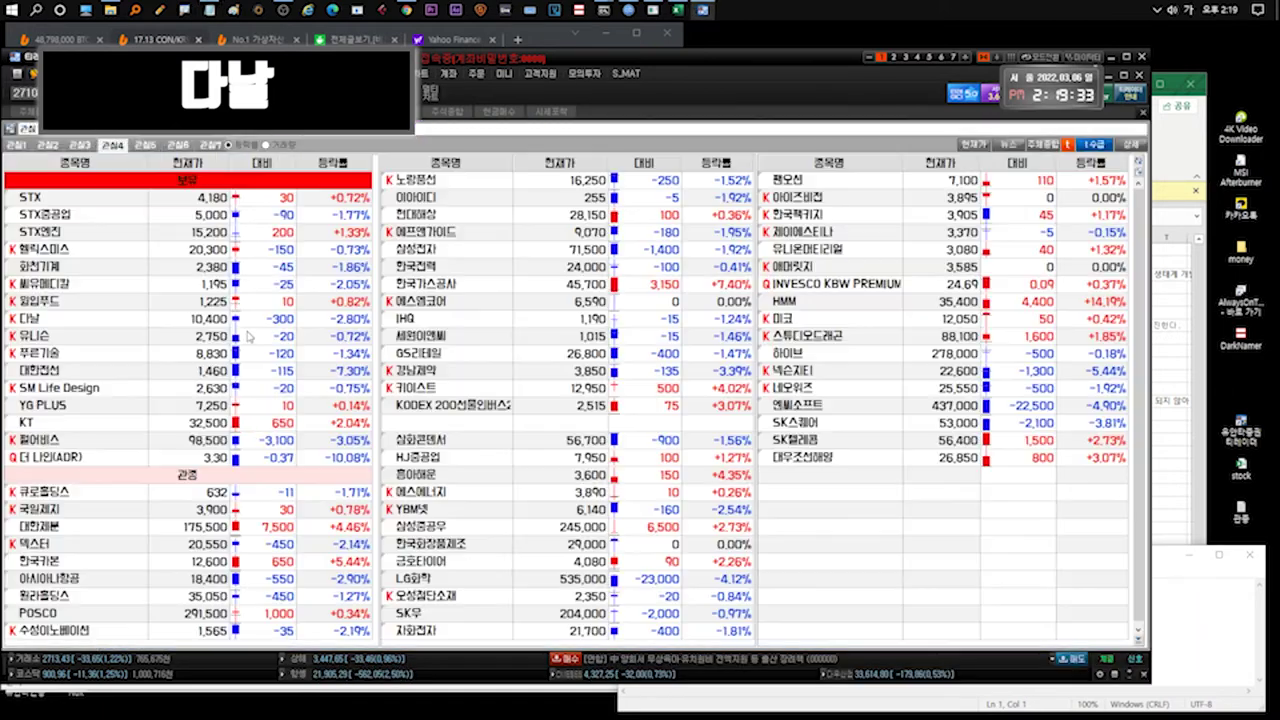
{"action": "left_click", "coordinate": [72, 336]}
Write "유니슨 분위기는 좋습ㄴ디ㅏ." and "친환경쪽... 러시아발... 로 탄력받고있습니다." as the opening 유니슨 comment.
{"action": "left_click", "coordinate": [1168, 590]}
{"action": "type", "text": "유"}
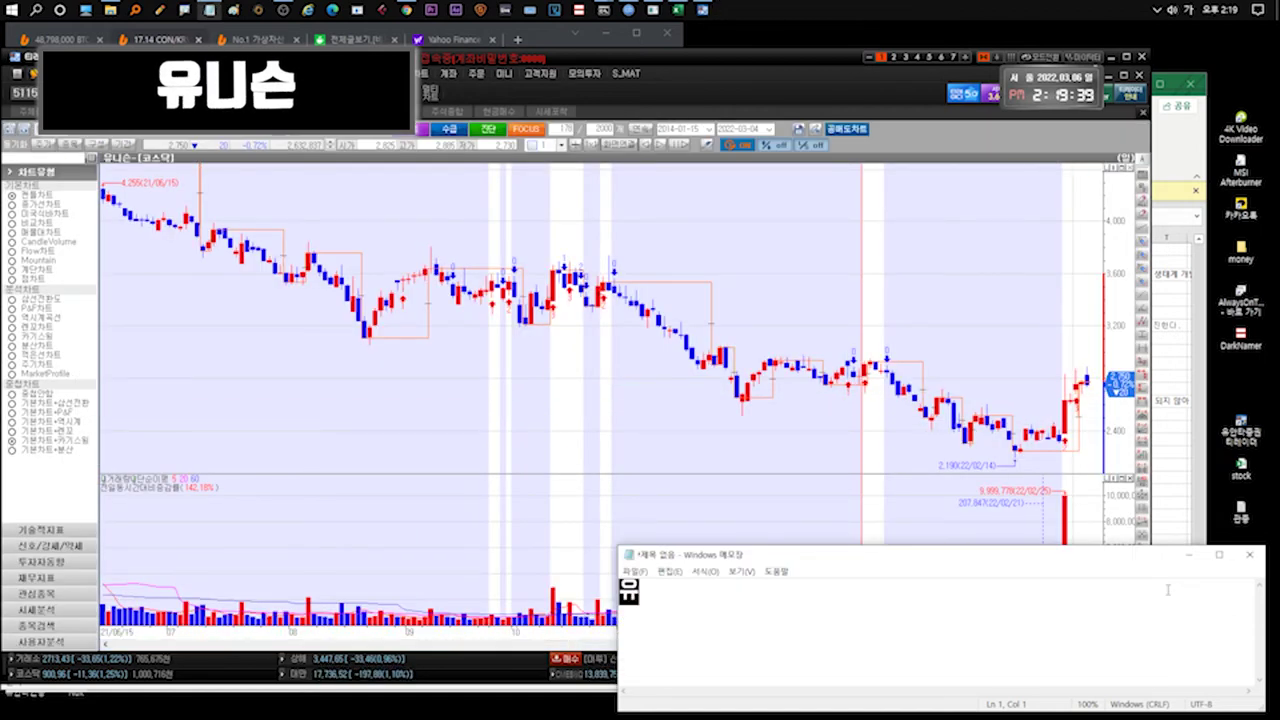
{"action": "type", "text": "니슨 분위니는 좋습니ㄷ"}
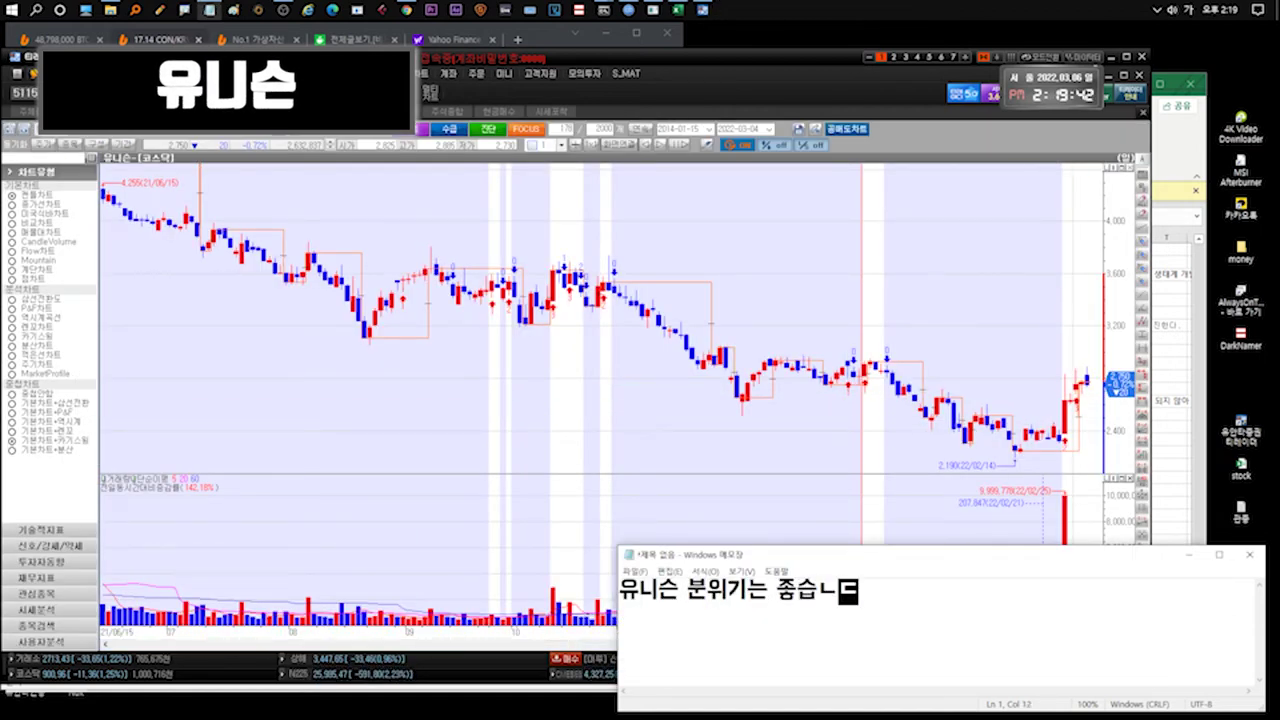
{"action": "type", "text": "환경적... 러시아발.."}
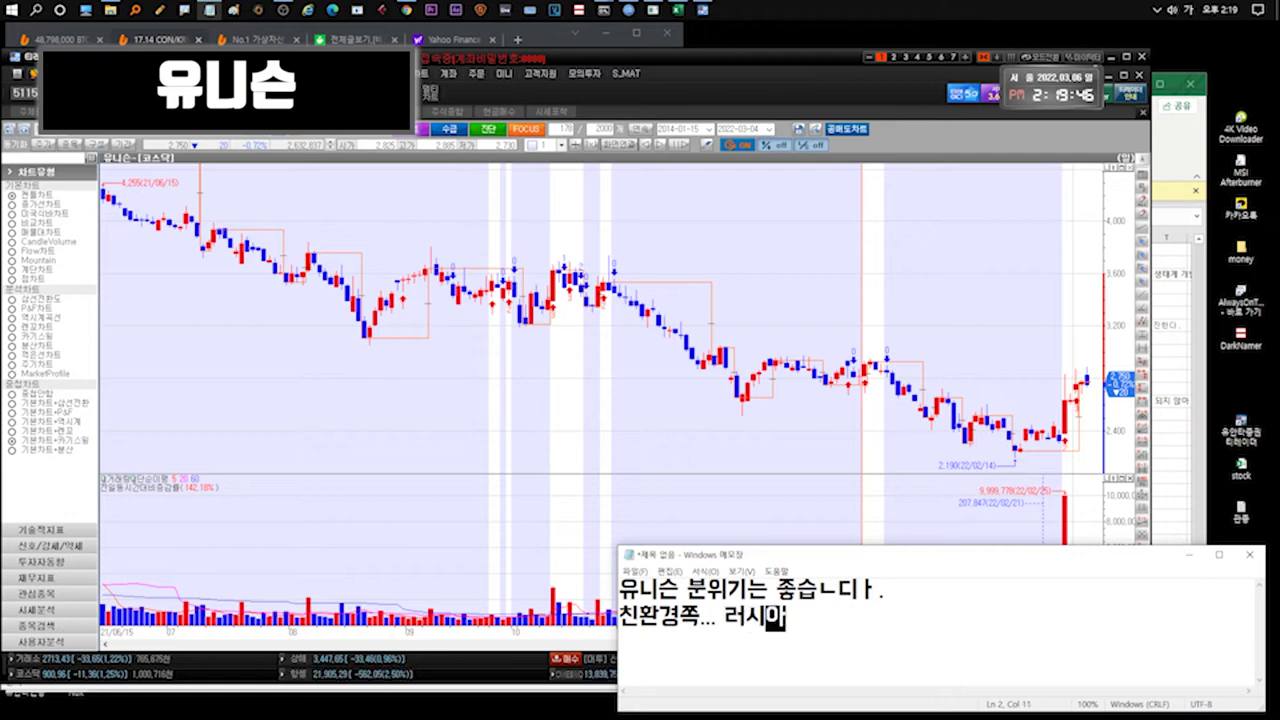
{"action": "type", "text": ". 로 탄력받고있습니다."}
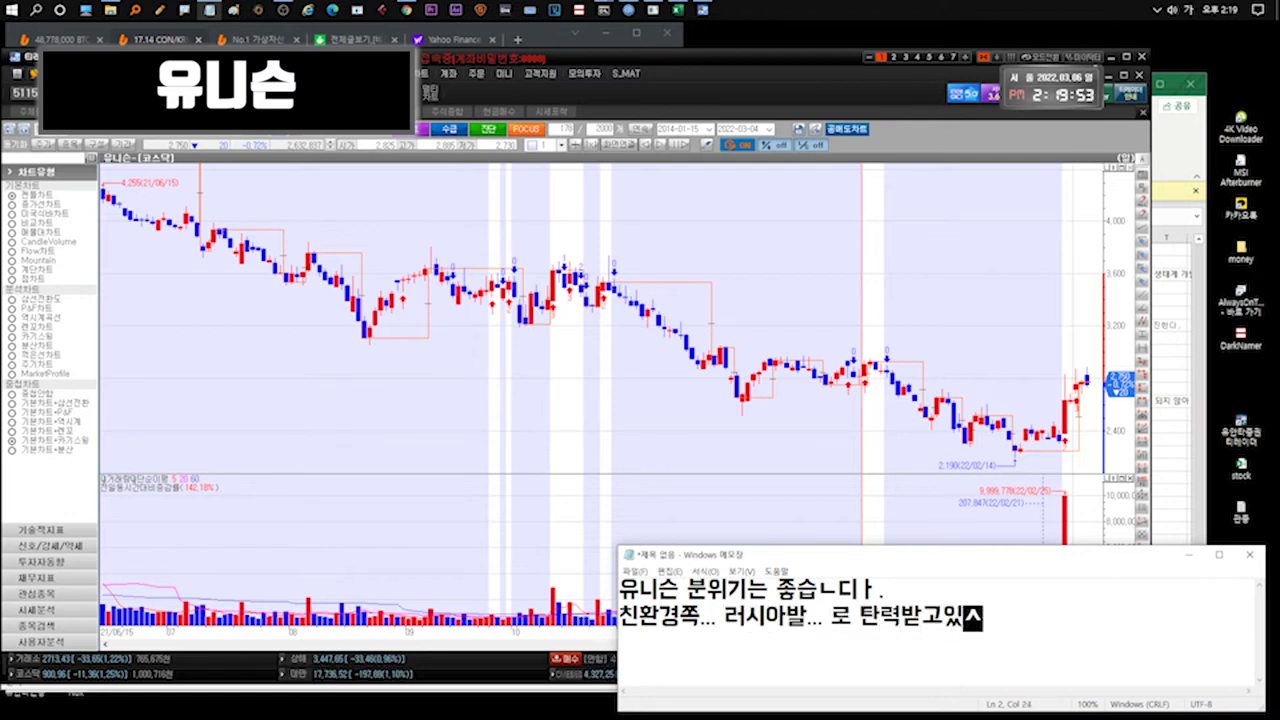
{"action": "type", "text": "이제 대선이후 어떻게 바뀔지는."}
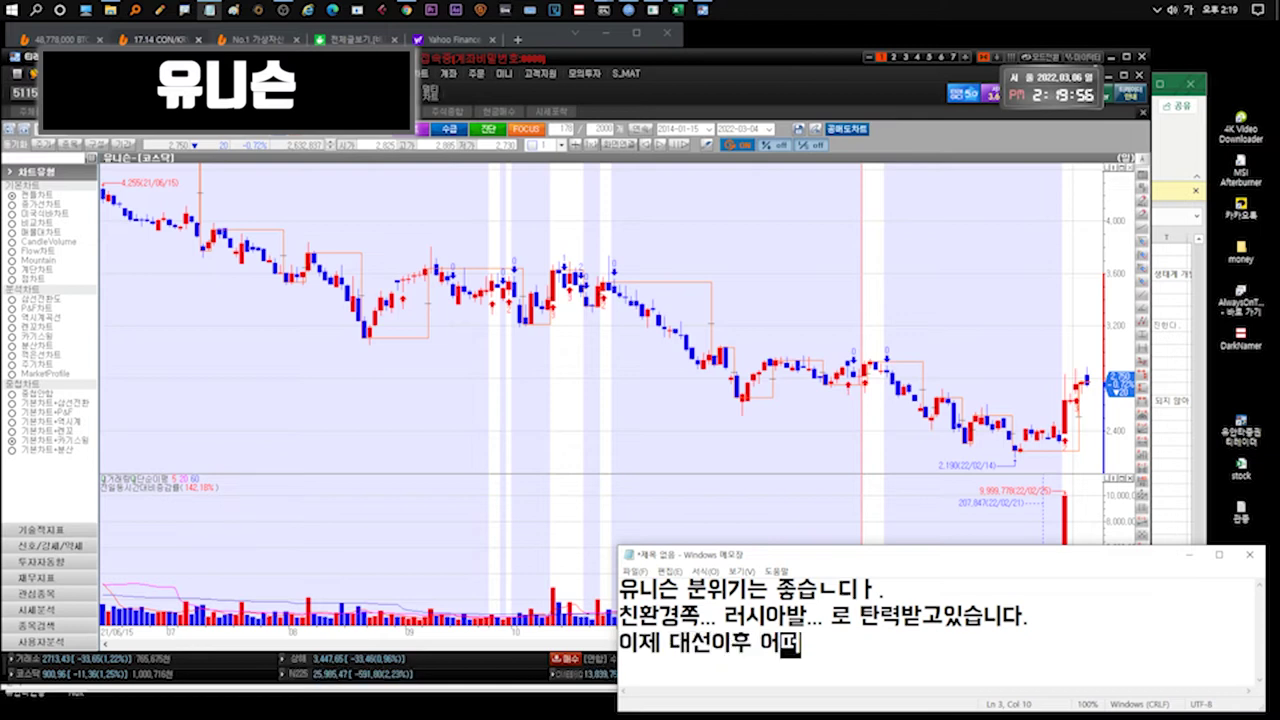
{"action": "type", "text": ".. 대선결과에따"}
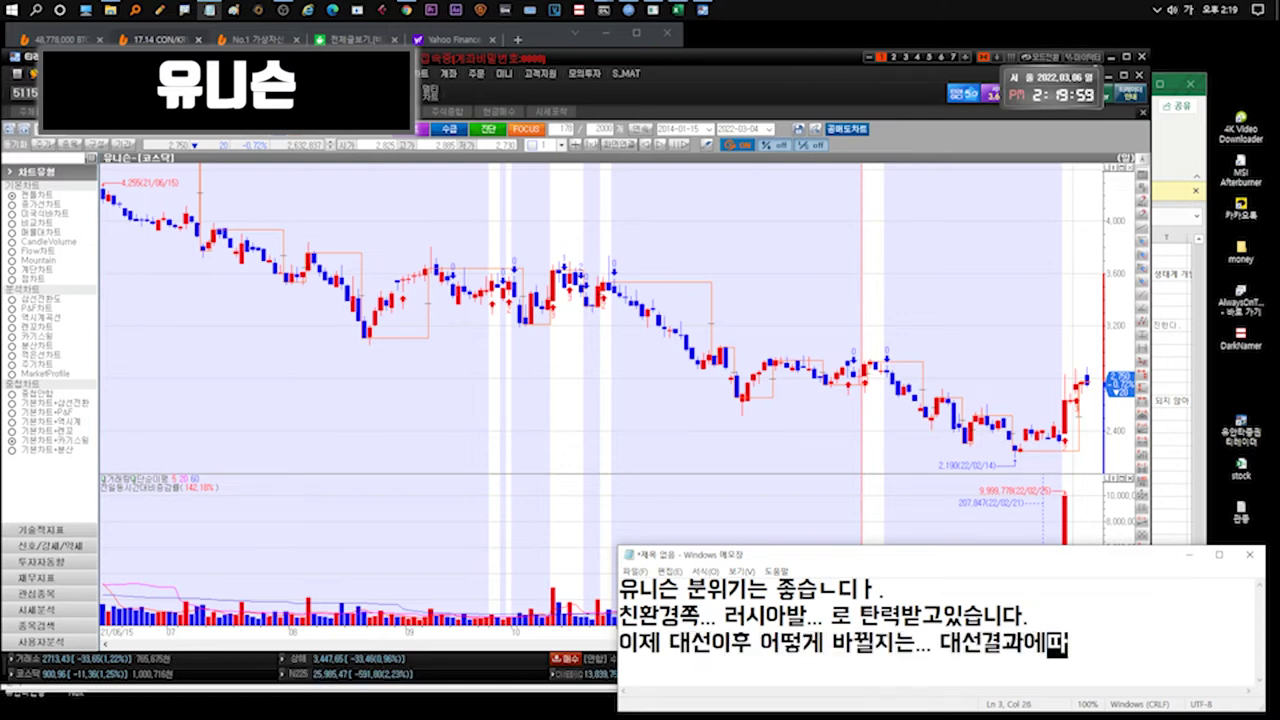
{"action": "type", "text": "라 방향성 결정되고"}
Add the line "이제 대선이후 어떻게 바뀔지는... 대선결과에따라 방향성 결정되고" to the 유니슨 comment.
{"action": "key", "text": "Return"}
Finish the comment with "폭등도 나오기 좋은타이밍!!! 오래기다렸는데..." and a last line starting "잘 풀리면 좋겠".
{"action": "type", "text": "ㄱ"}
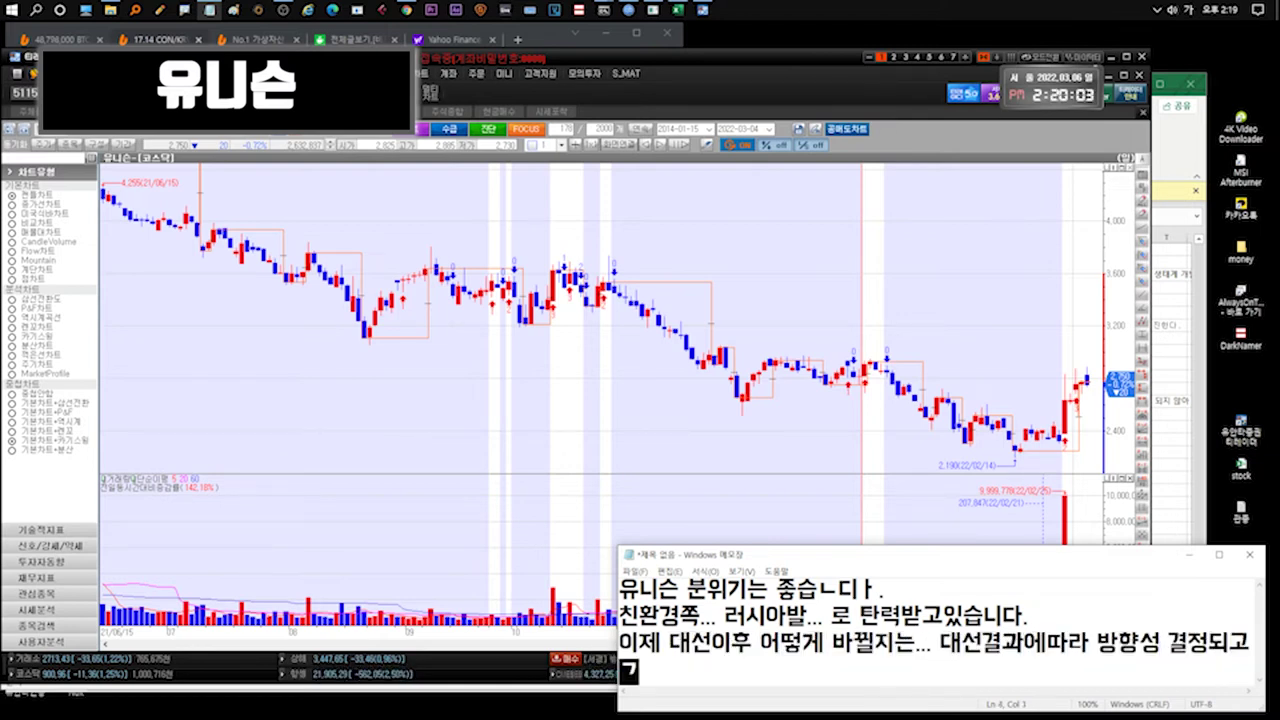
{"action": "type", "text": "등도 나오기 좋은타이밍"}
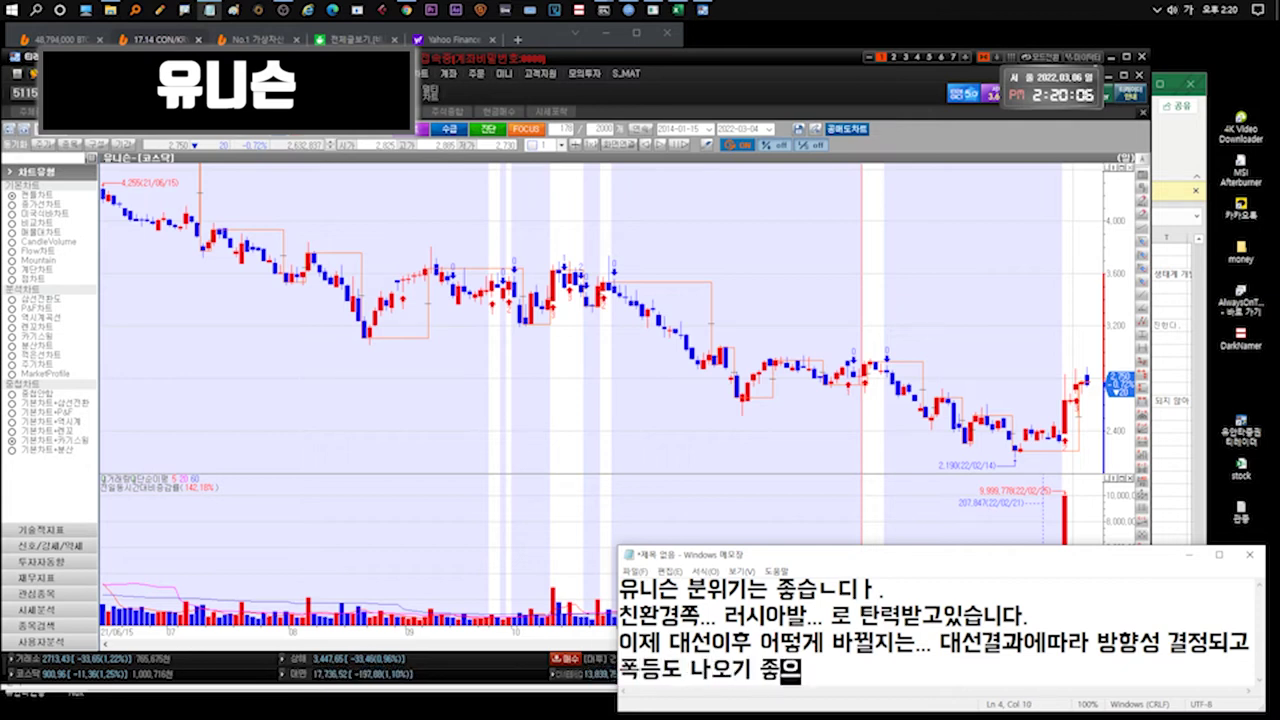
{"action": "type", "text": "!!! 오래기다렸는데..."}
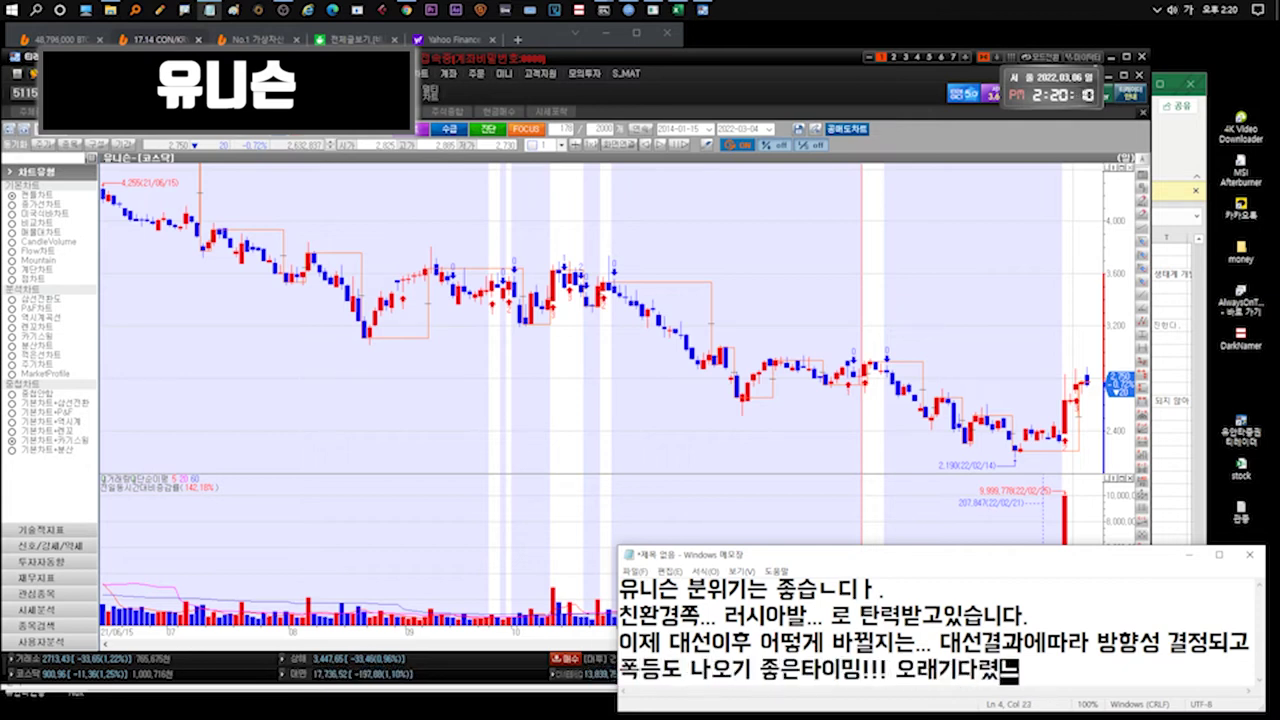
{"action": "key", "text": "Return"}
{"action": "type", "text": "잘 풀리면 좋겠죠"}
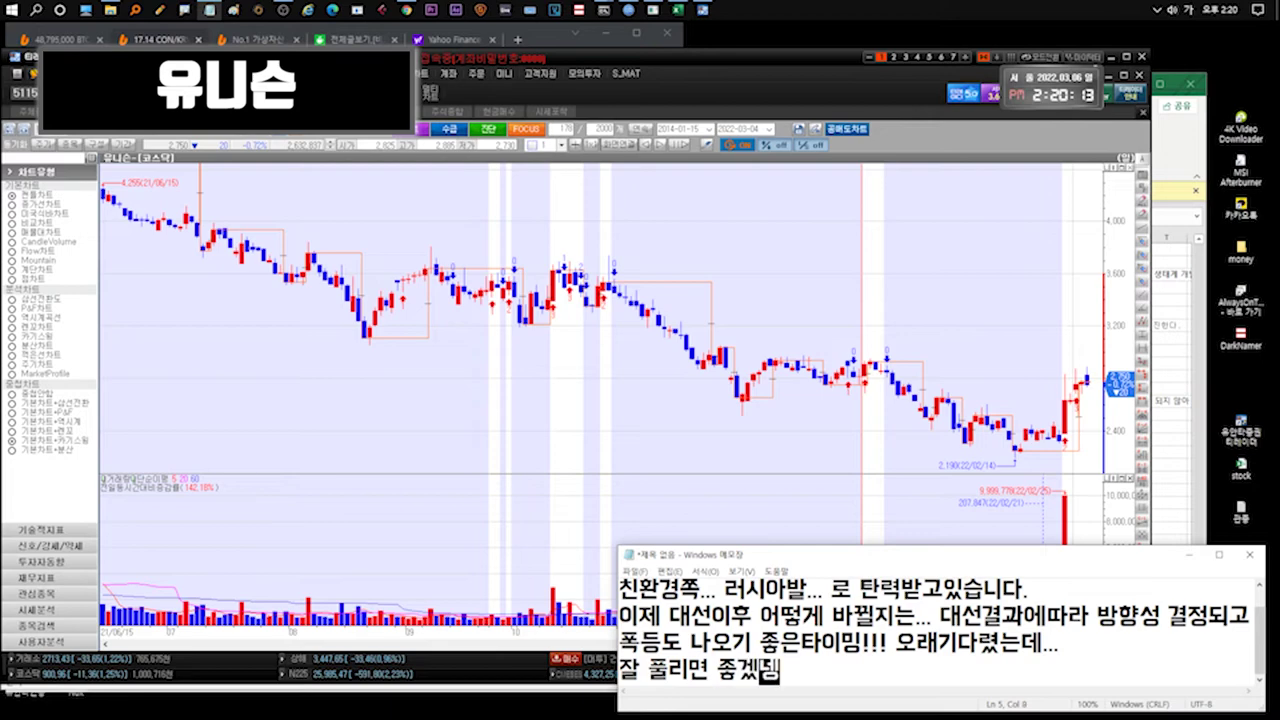
Clear the note and glance at the Excel stock notes before returning to the 유니슨 chart.
{"action": "key", "text": "ctrl+a"}
{"action": "key", "text": "BackSpace"}
{"action": "left_click", "coordinate": [1200, 135]}
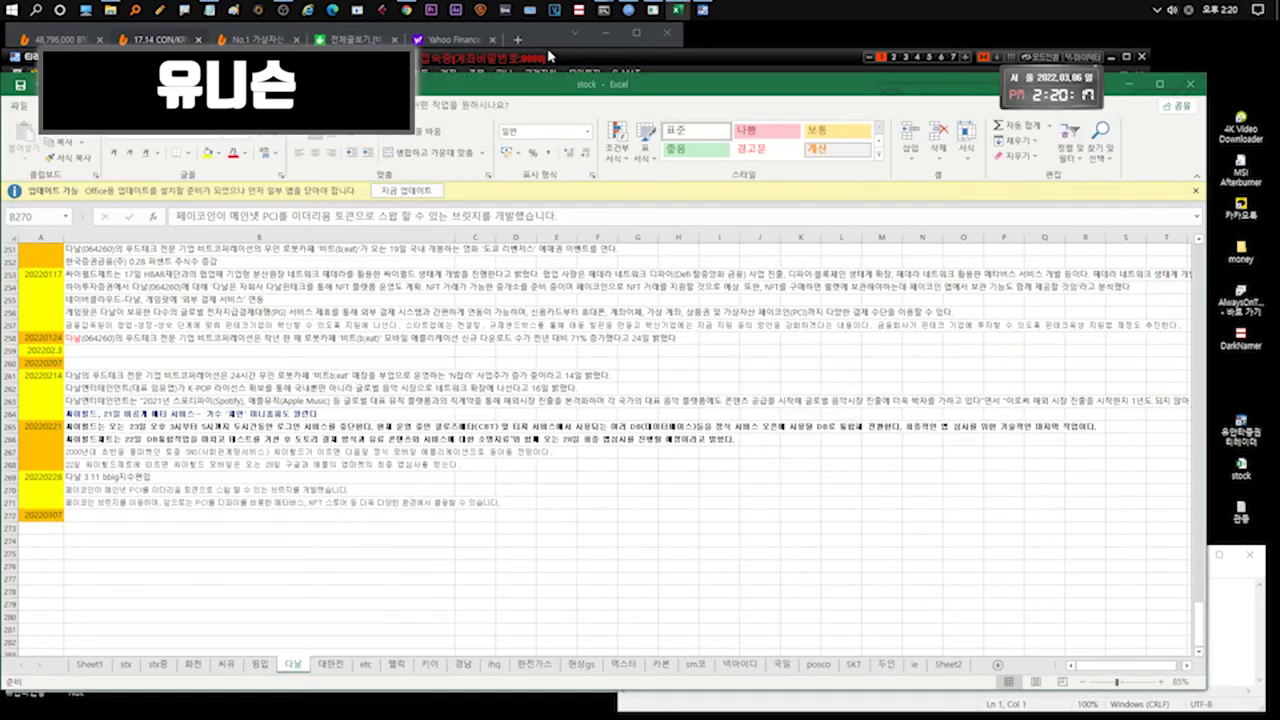
{"action": "left_click", "coordinate": [548, 55]}
Write "지금은 단기로 어느정도 꺾이기 좋은타이밍이죠!! 하지만 대선과" as the new 유니슨 comment.
{"action": "left_click", "coordinate": [1229, 606]}
{"action": "type", "text": "지금은 "}
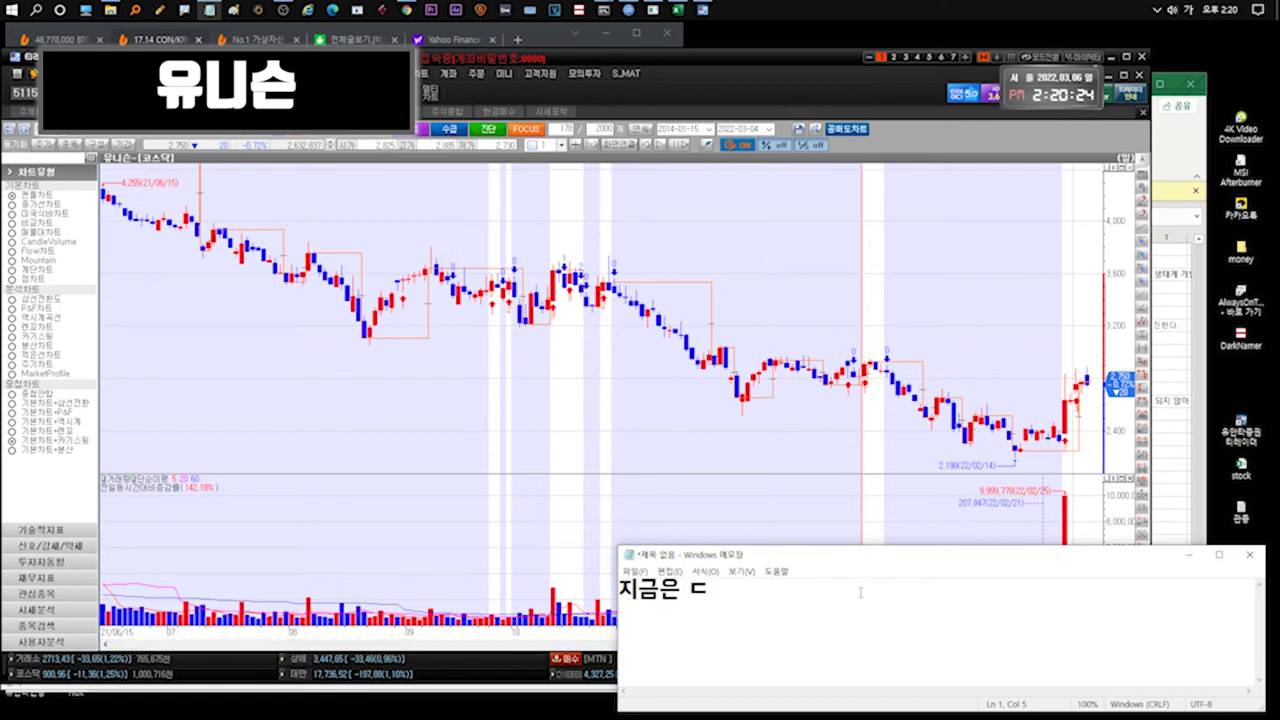
{"action": "type", "text": "단기로 어느정도 꺾이기 좋은타이밍"}
{"action": "key", "text": "BackSpace"}
{"action": "type", "text": "이죠!! 하지만 대선과"}
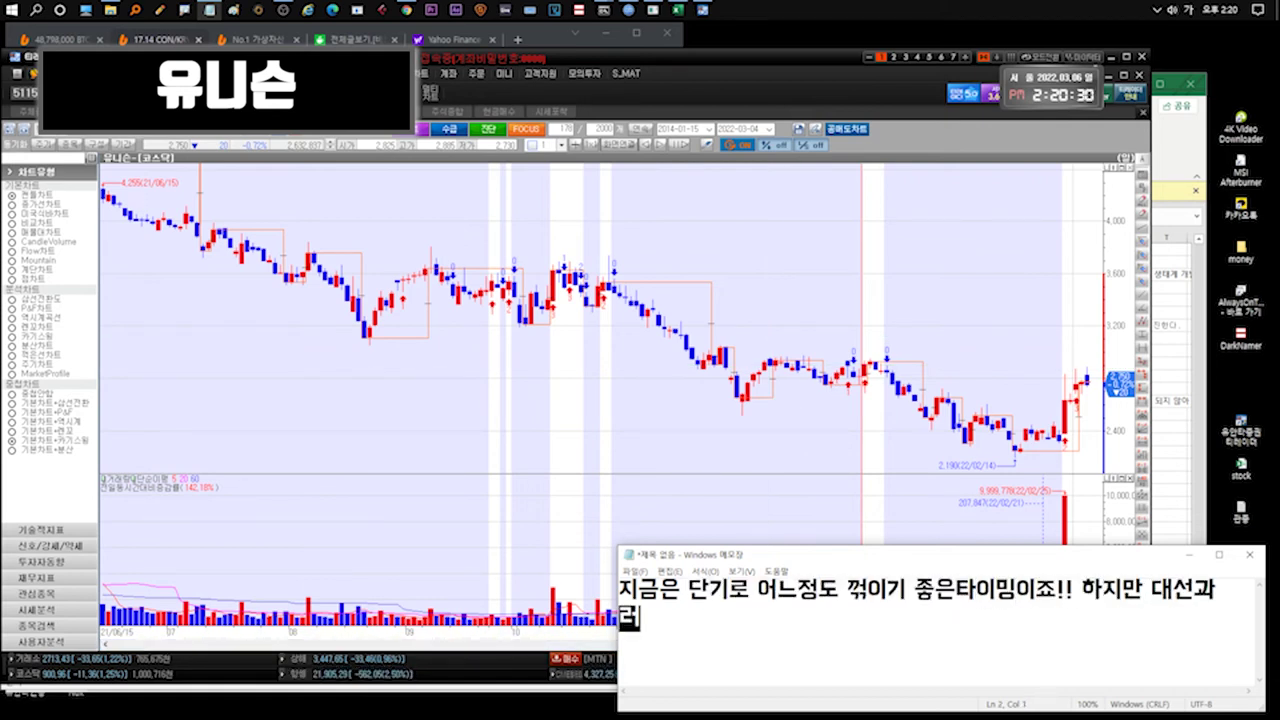
Add the line "러시아(에너지)... 이슈로 3천초반까지는 무난하지않을까싶어요" to the 유니슨 comment.
{"action": "key", "text": "Return"}
{"action": "type", "text": "러시아(에너지)... 이슈로 "}
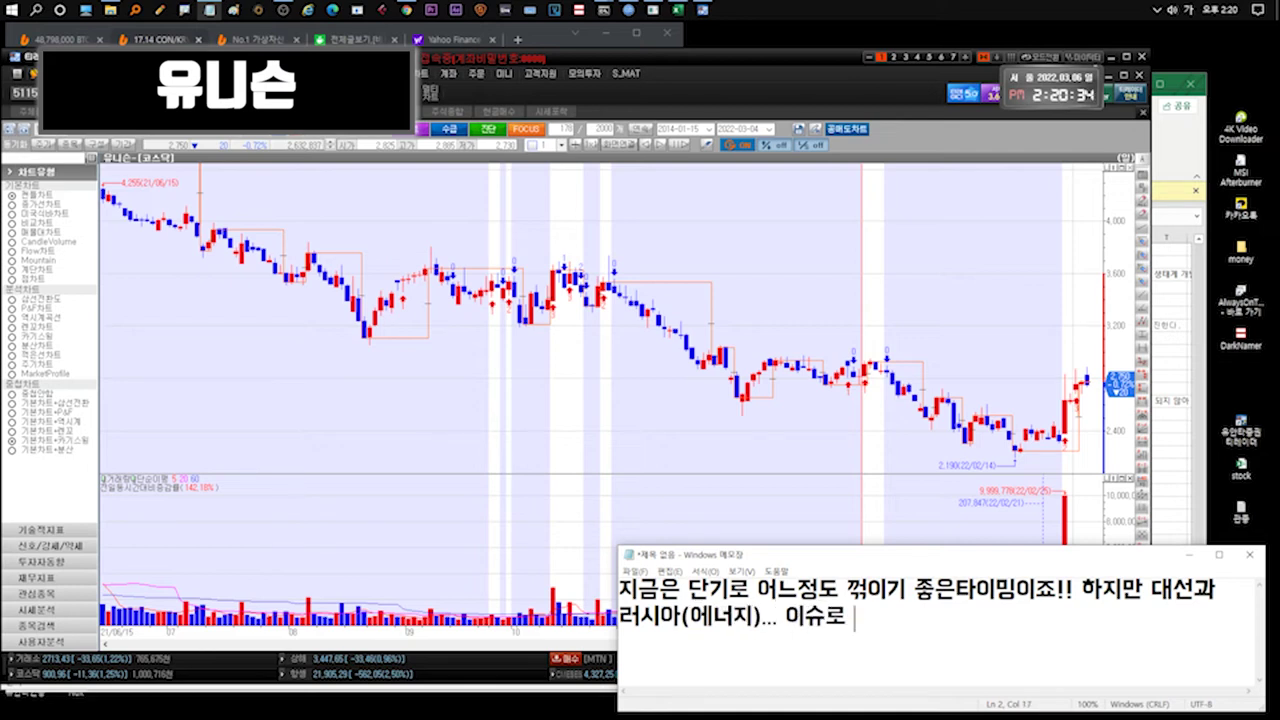
{"action": "type", "text": "3천초반"}
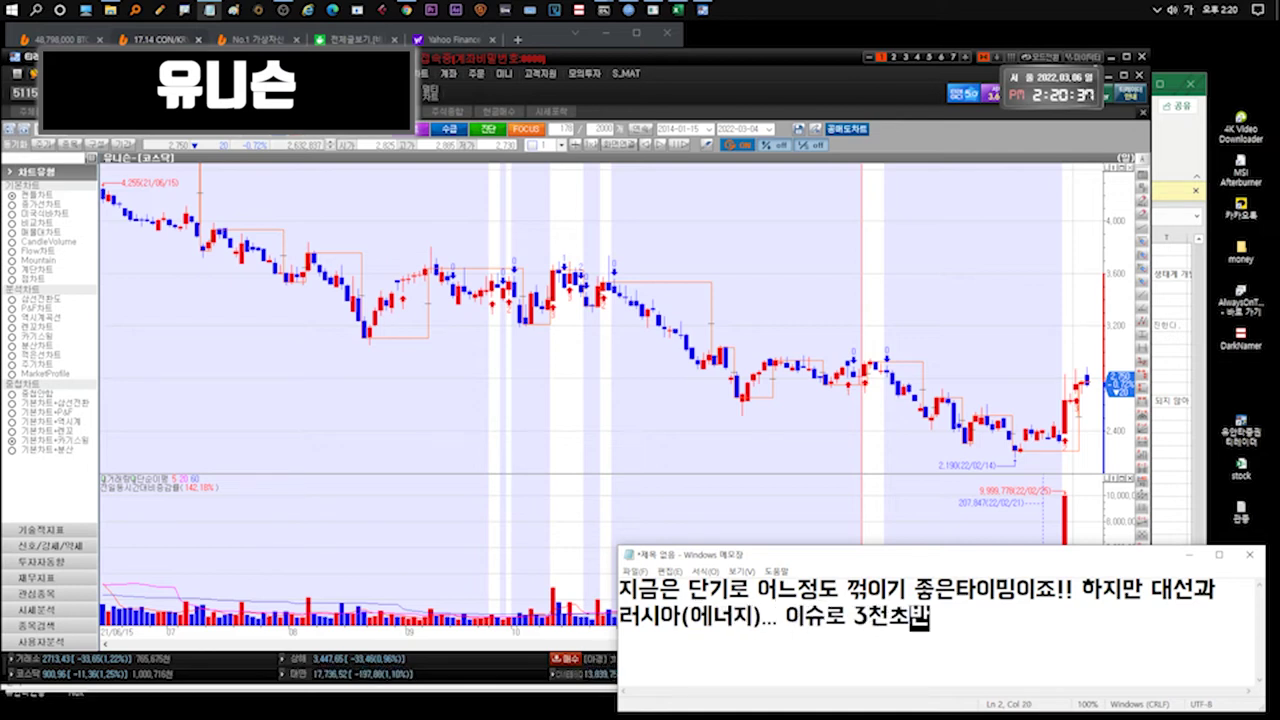
{"action": "type", "text": "까지는 무난하지않을까싶어요"}
Replace the 유니슨 comment with "추매한건 3천부터 정리하면됩니다.." and clear the note once it is written.
{"action": "key", "text": "ctrl+a"}
{"action": "type", "text": "추매합건 3천부터 정리하면됩니다.."}
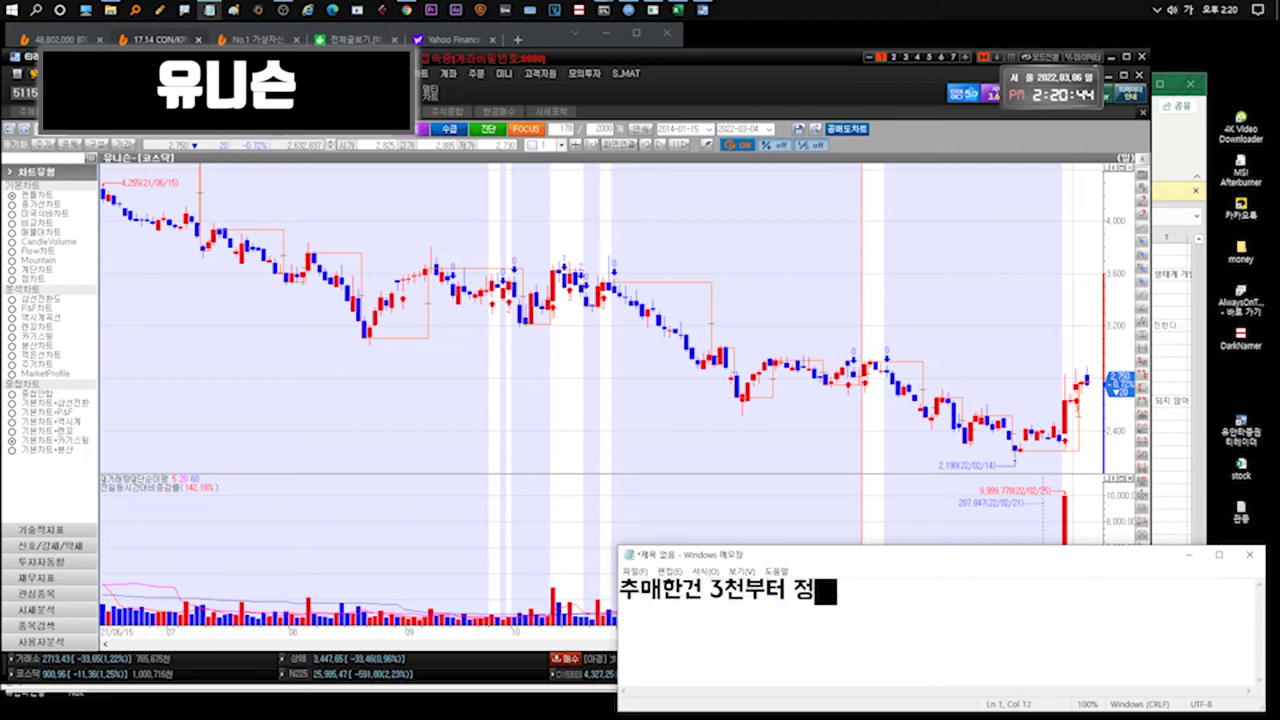
{"action": "key", "text": "ctrl+a"}
{"action": "key", "text": "BackSpace"}
Switch the trading chart from 유니슨 to 푸른기술 and return to the empty note.
{"action": "left_click", "coordinate": [723, 366]}
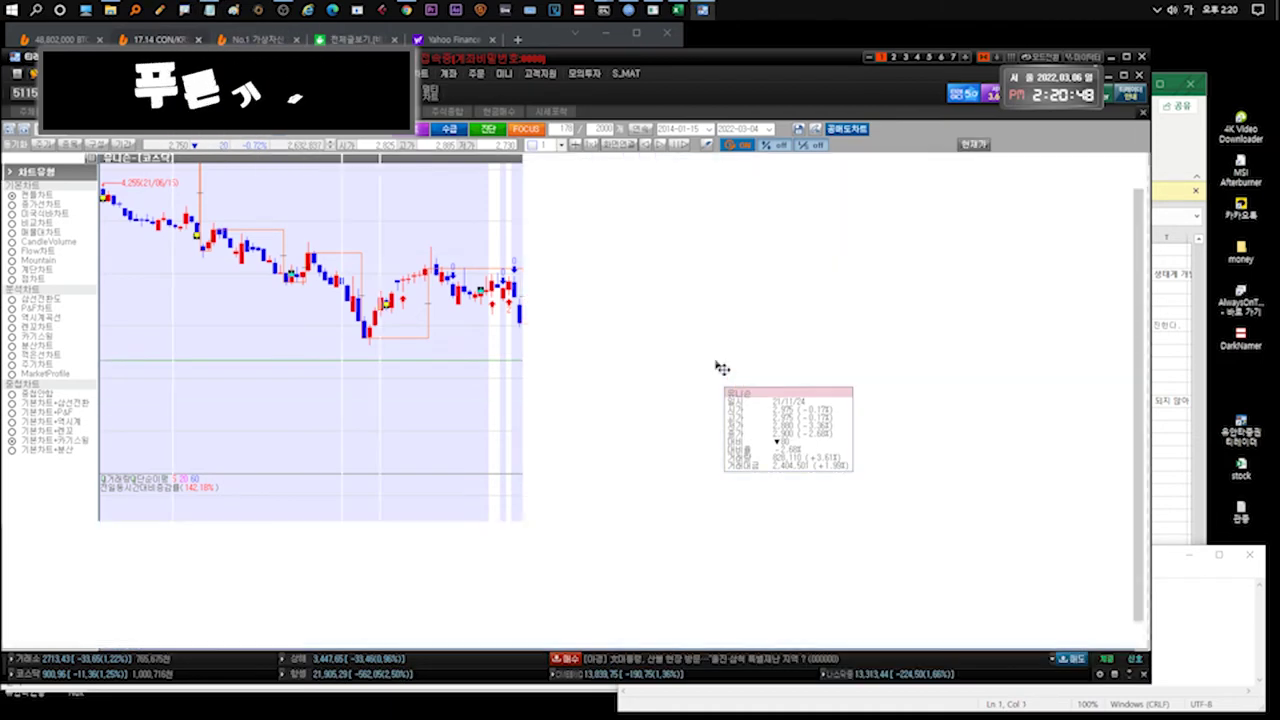
{"action": "key", "text": "Escape"}
{"action": "double_click", "coordinate": [52, 353]}
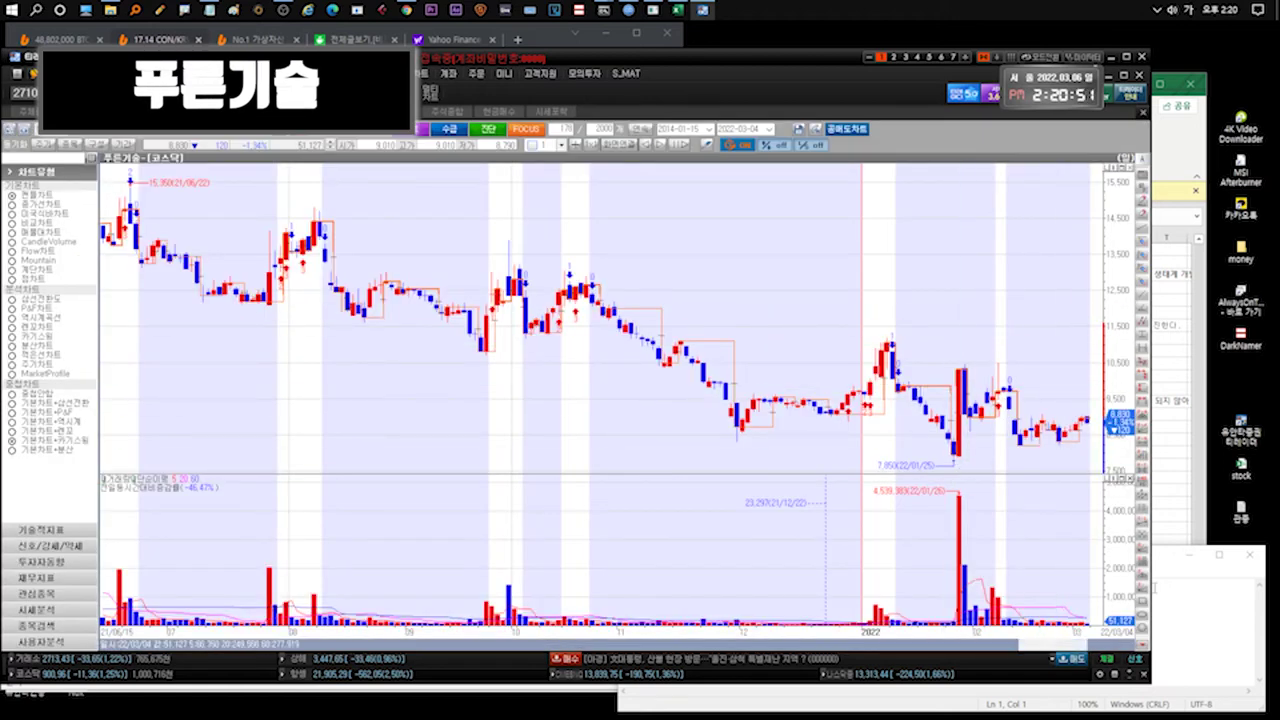
{"action": "key", "text": "alt+Tab"}
Write the two-line comment "푸른기술... 대북쪽... 잘 되려나싶은?/" and "우크라이나 핵포기하고 미국에 지원못받는 아이러니한상황...".
{"action": "type", "text": "푸른기술... 대북"}
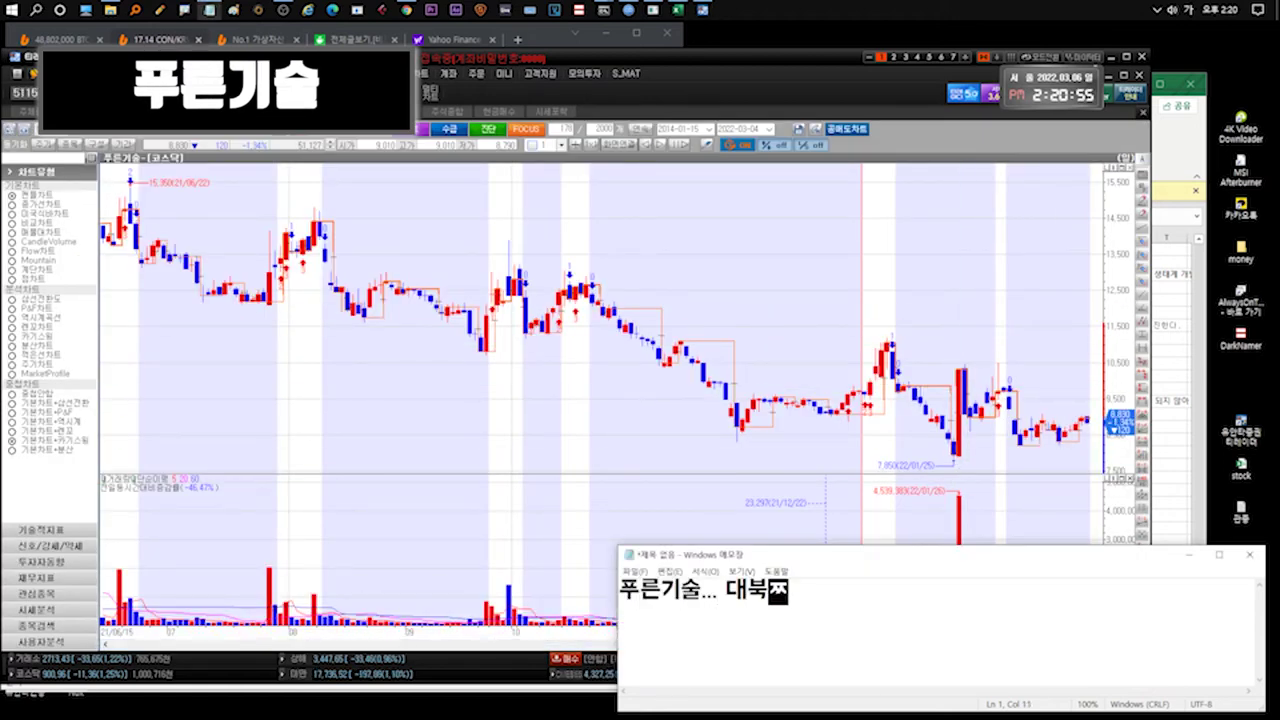
{"action": "type", "text": "려나싶ㅇ"}
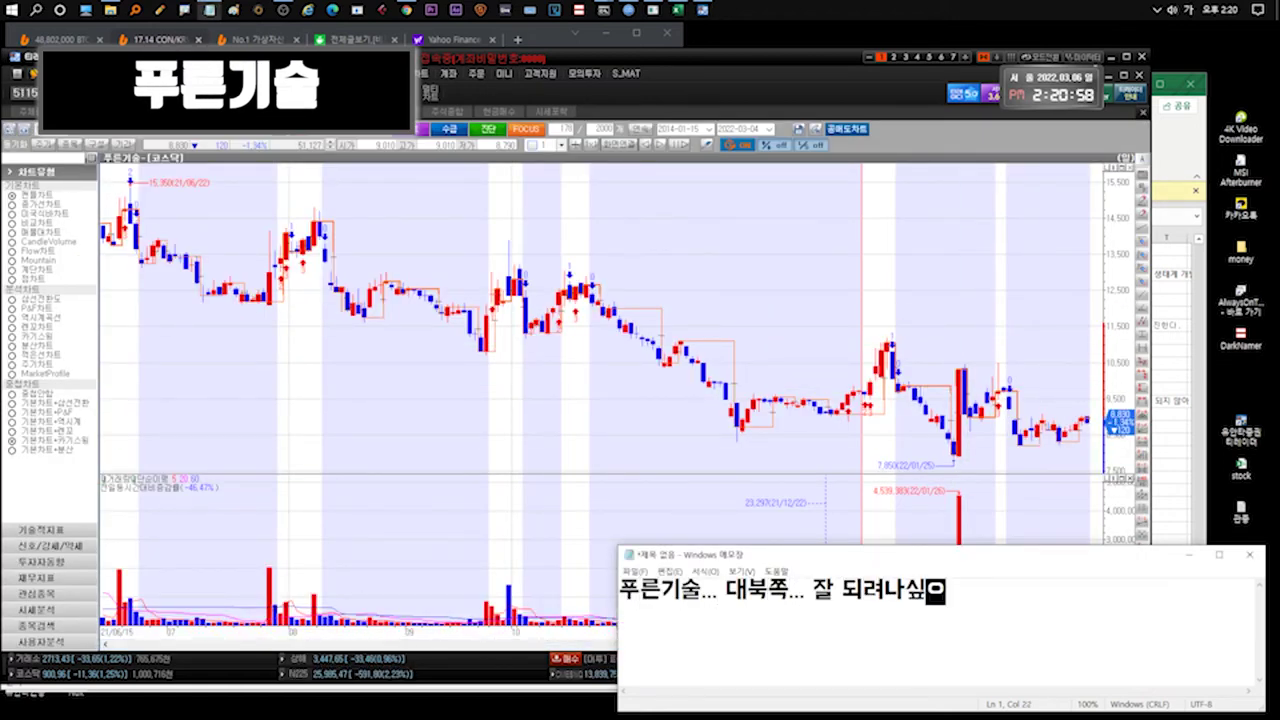
{"action": "type", "text": "러시"}
{"action": "key", "text": "BackSpace"}
{"action": "key", "text": "BackSpace"}
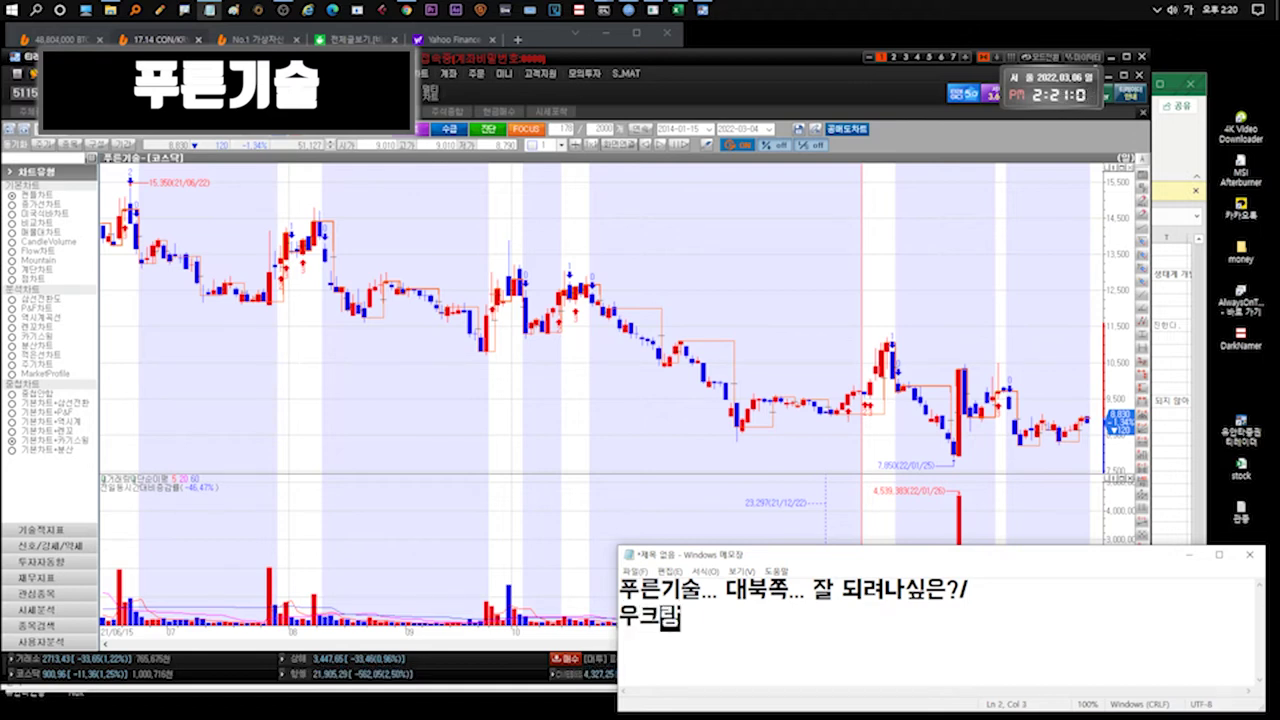
{"action": "type", "text": "이나 핵포기하고 미국에"}
{"action": "type", "text": " 지원넣받는 아이러니한상황..."}
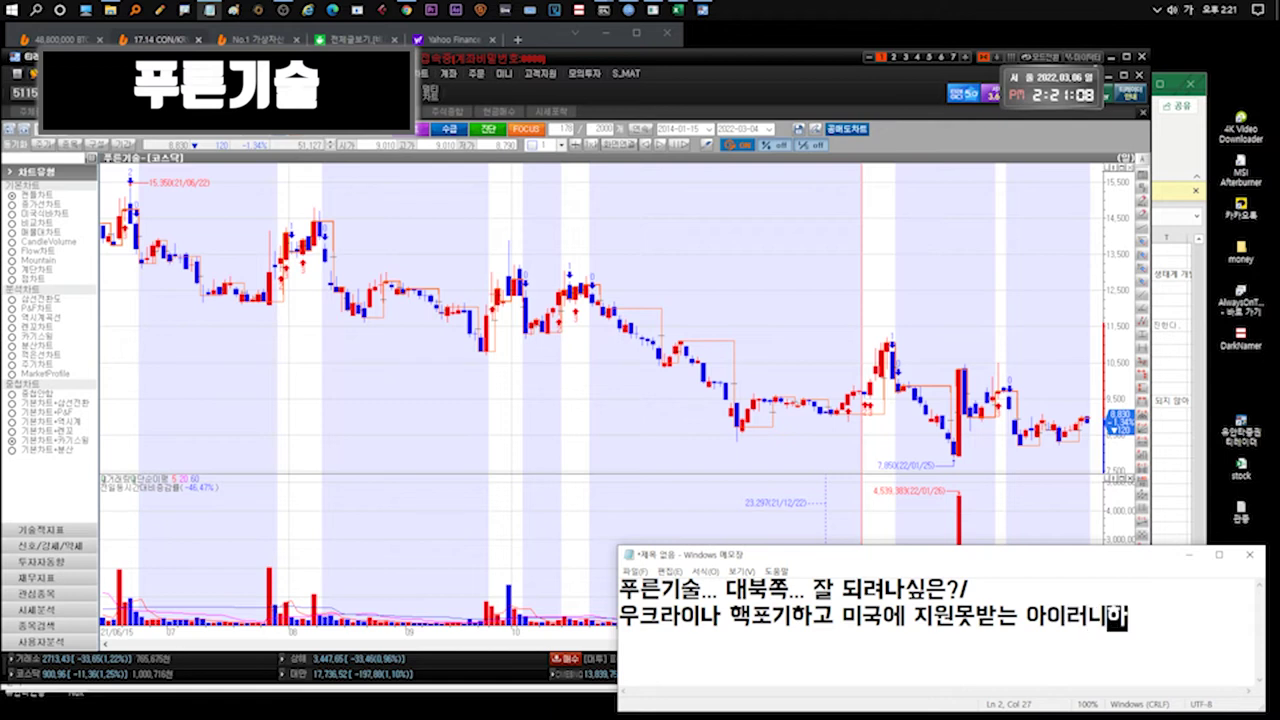
Clear the note and start a new 푸른기술 comment with "경제재".
{"action": "key", "text": "ctrl+a"}
{"action": "key", "text": "BackSpace"}
{"action": "type", "text": "경제재"}
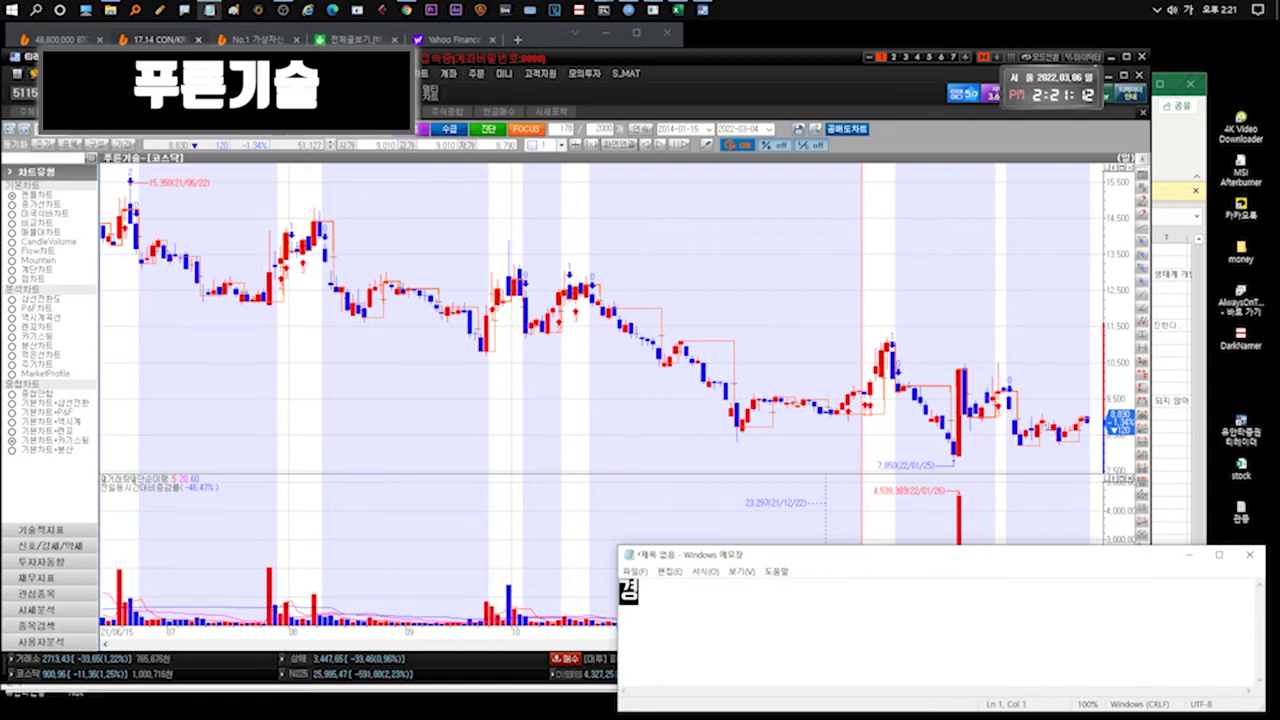